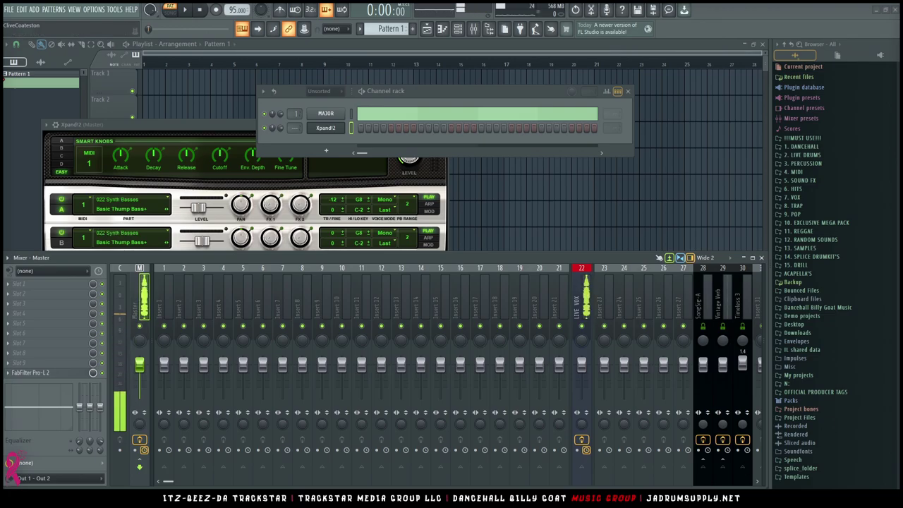
Set the tempo to 94 BPM and open the Xpand!2 channel's piano roll
drag(195, 124, 393, 186)
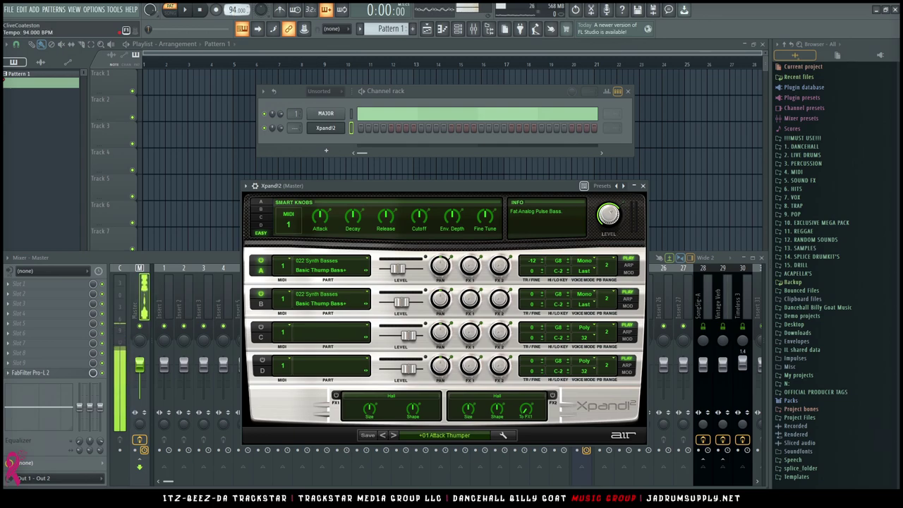
right_click(341, 125)
click(381, 132)
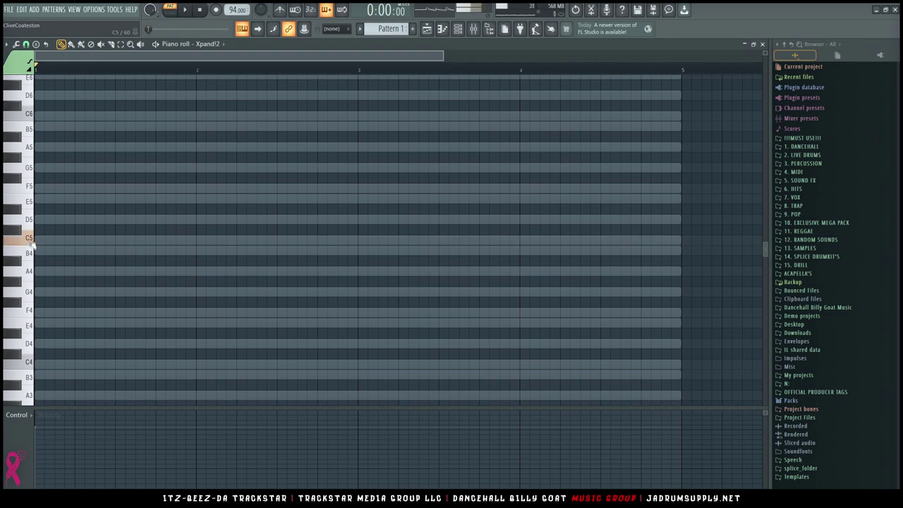
Draw four short C4 notes across the first part of bar 1 while playing back the pattern
scroll(31, 241, down, 3)
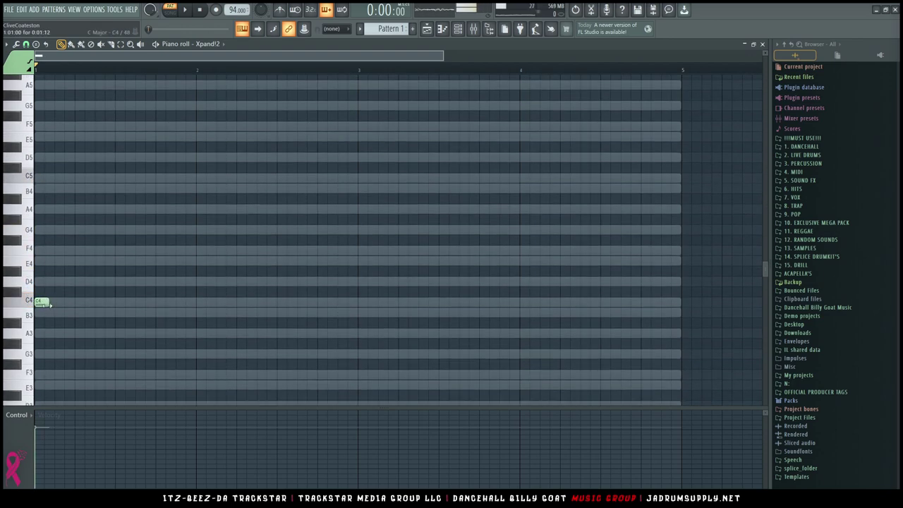
key(space)
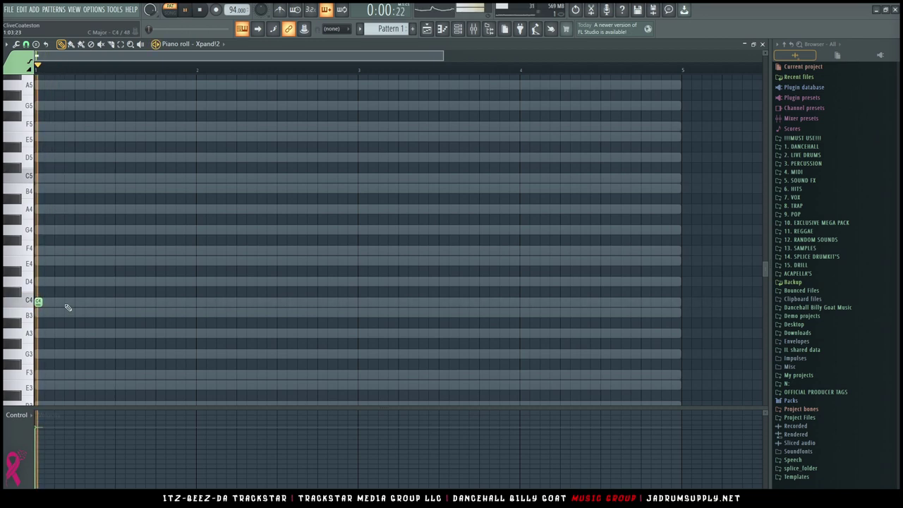
click(67, 301)
click(96, 303)
key(space)
click(118, 303)
key(space)
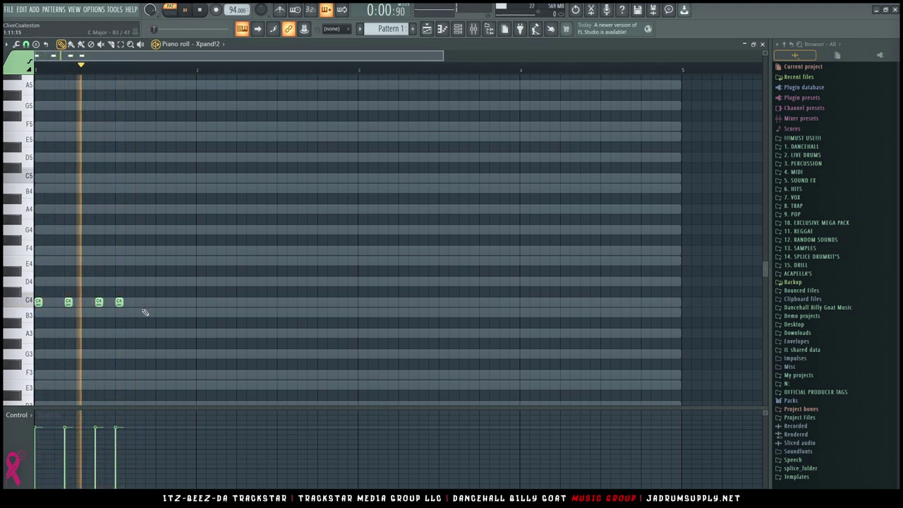
Add two short A3 notes in the last part of bar 1 and select all notes of the phrase
click(138, 312)
drag(138, 313, 148, 333)
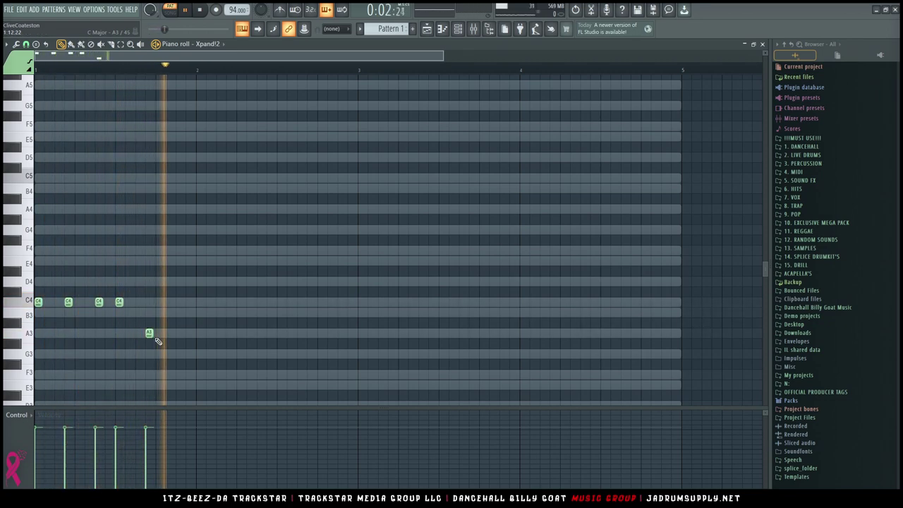
drag(149, 332, 150, 312)
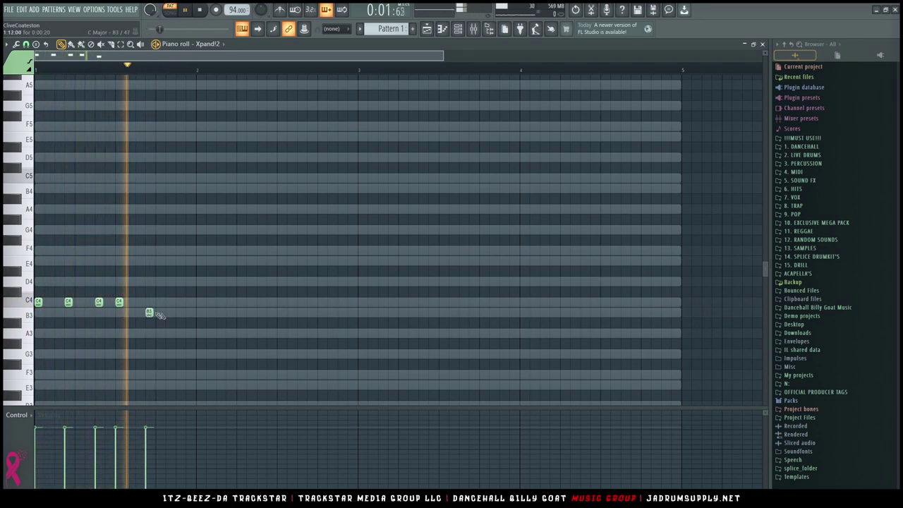
key(space)
key(space)
click(180, 312)
drag(195, 322, 32, 258)
drag(142, 323, 32, 289)
key(space)
key(space)
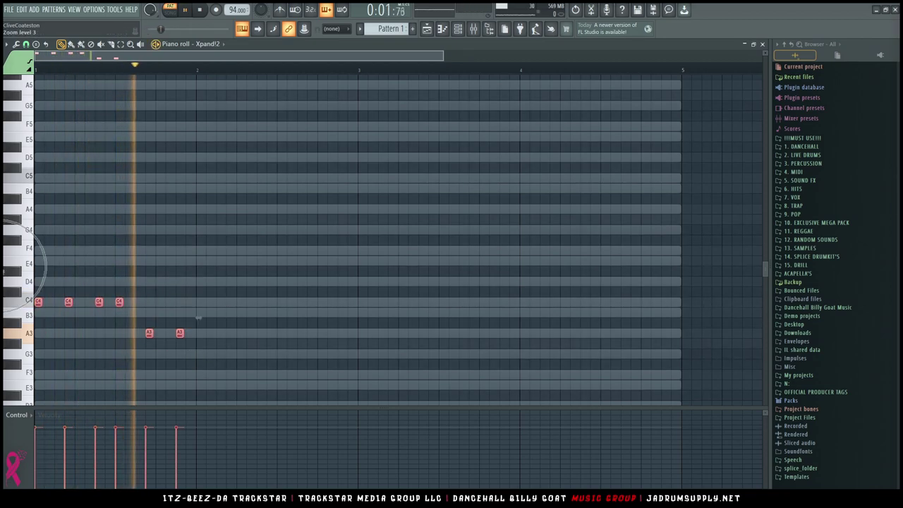
Duplicate the bar 1 phrase into bar 2, deselect the notes and set the tempo to 90 BPM
key(space)
key(space)
key(ctrl+b)
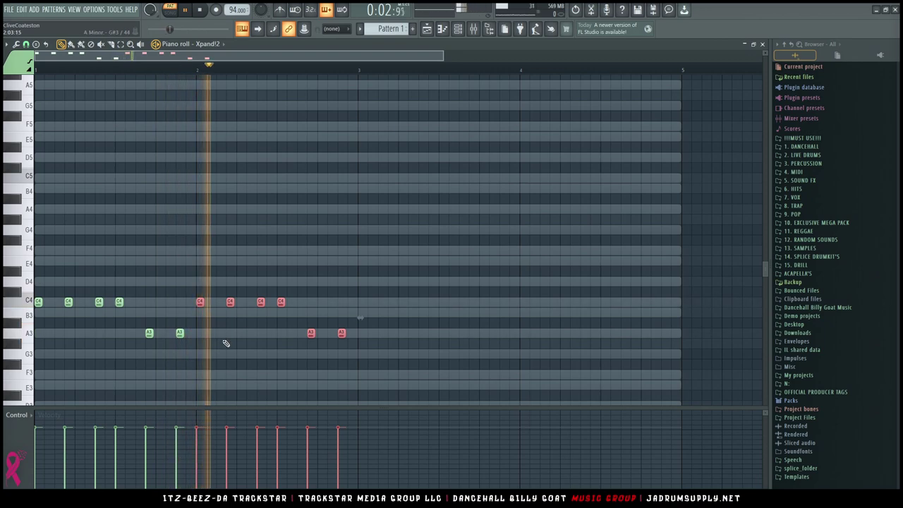
ctrl+click(258, 342)
key(space)
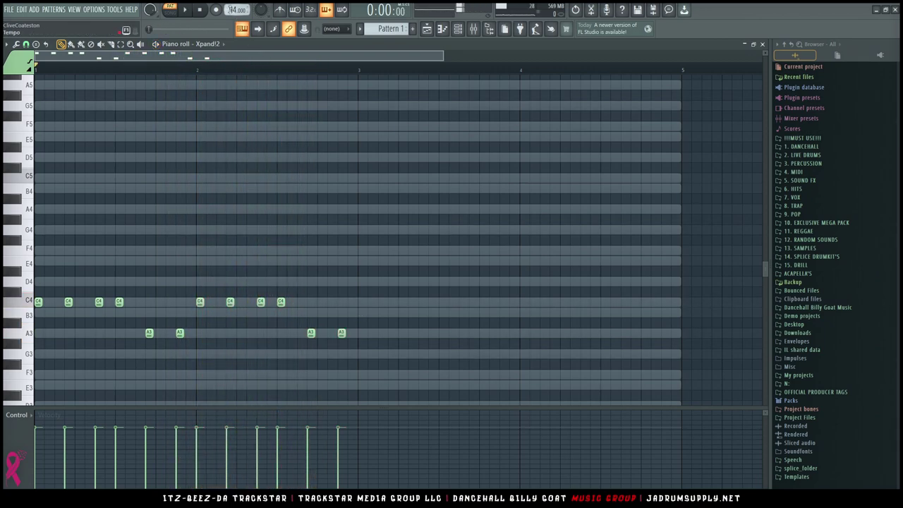
key(space)
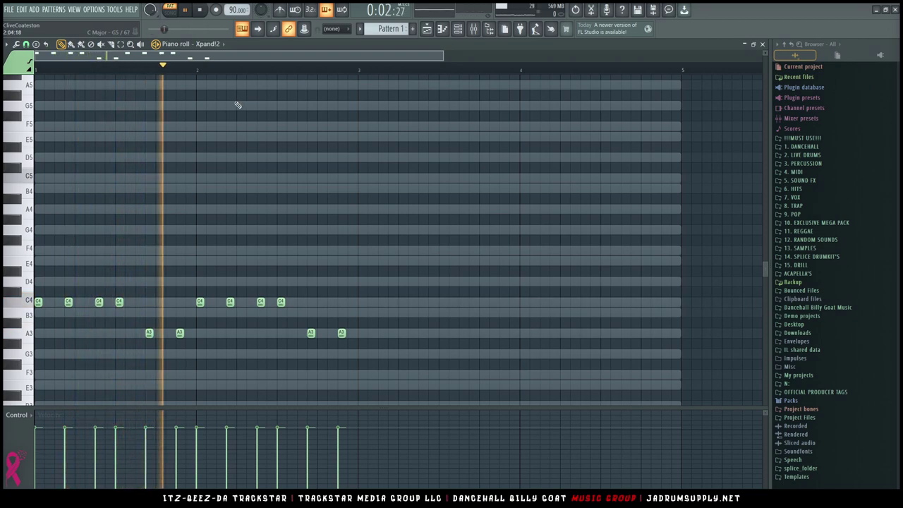
Add a very short A3 note between the last two A3 notes of bar 2
click(331, 333)
click(330, 333)
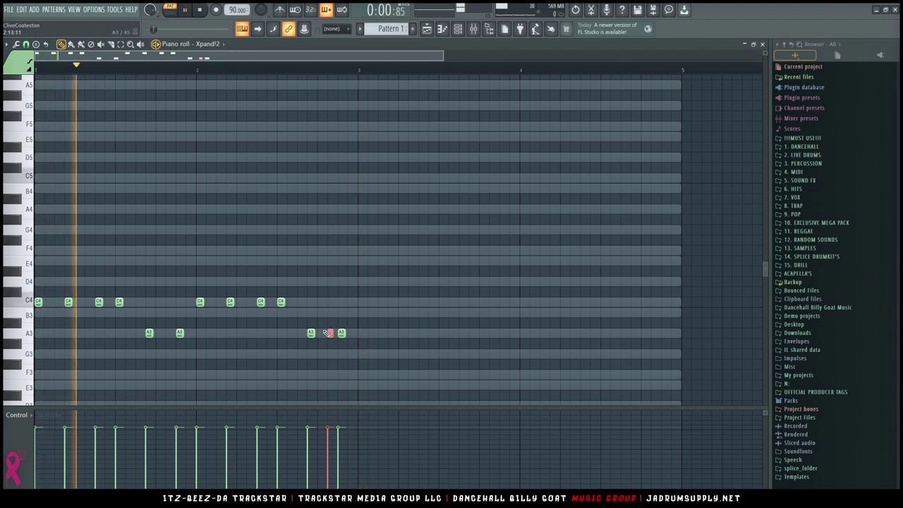
right_click(331, 333)
click(331, 352)
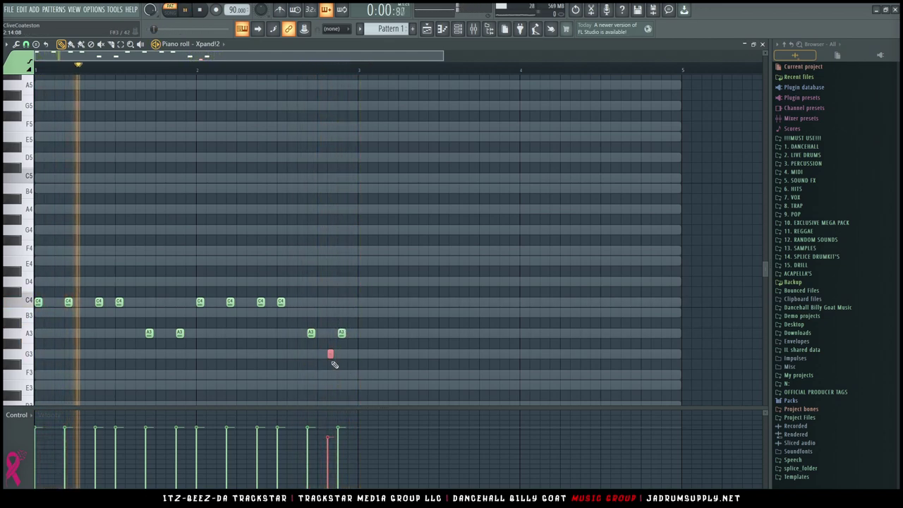
drag(331, 354, 329, 334)
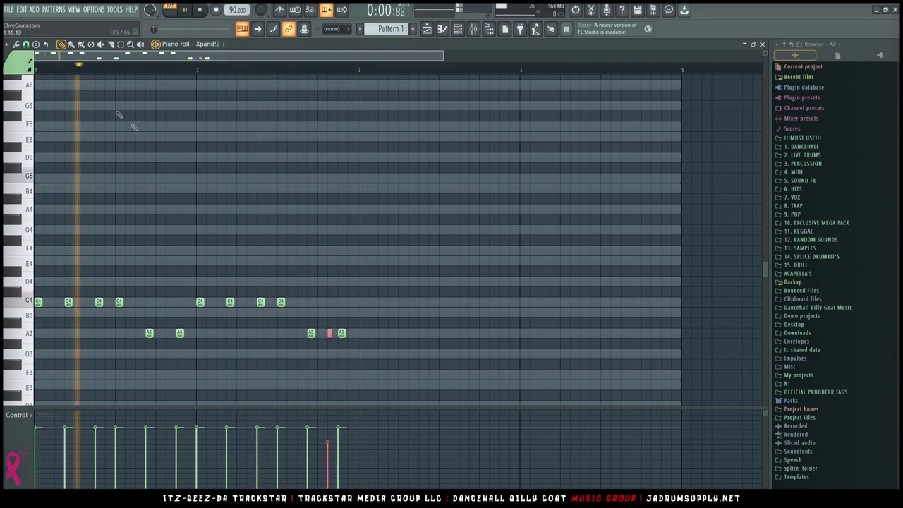
Randomize the velocities of the bassline notes with the piano roll randomizer
key(alt+r)
key(Escape)
key(alt+r)
key(Escape)
key(Escape)
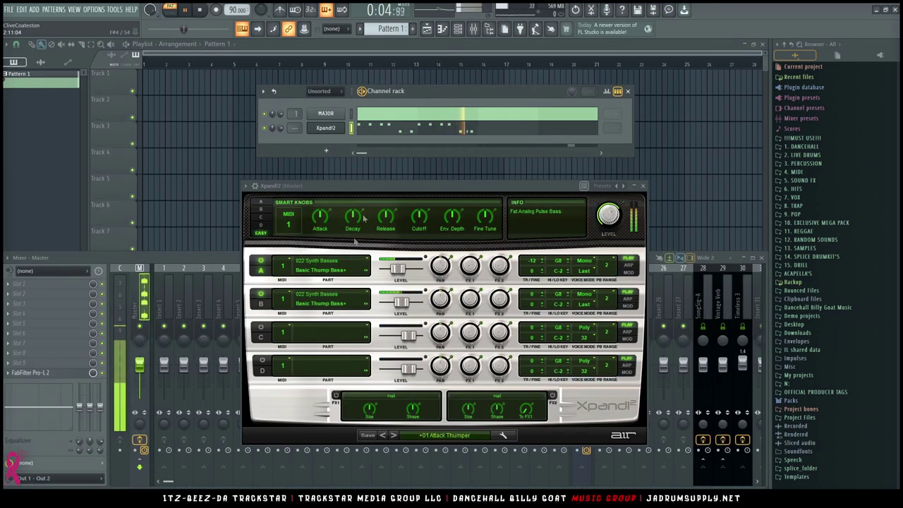
click(421, 134)
key(alt+r)
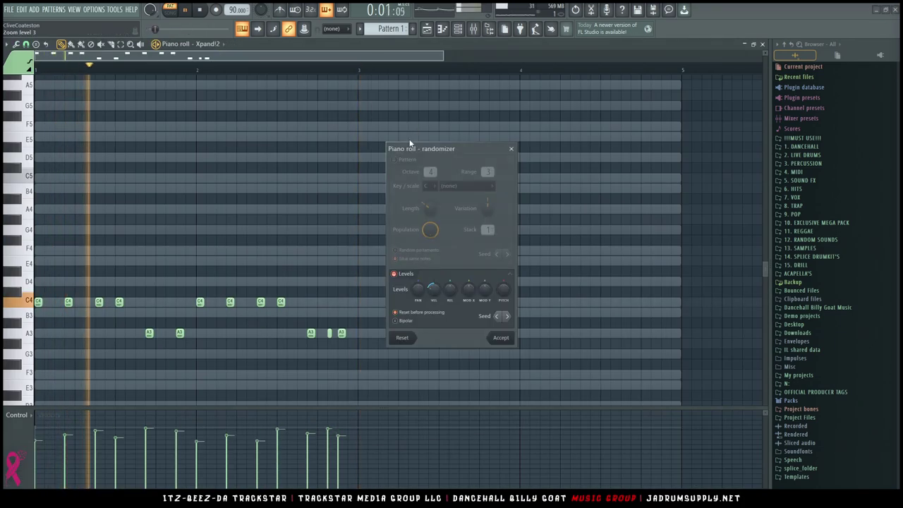
click(500, 337)
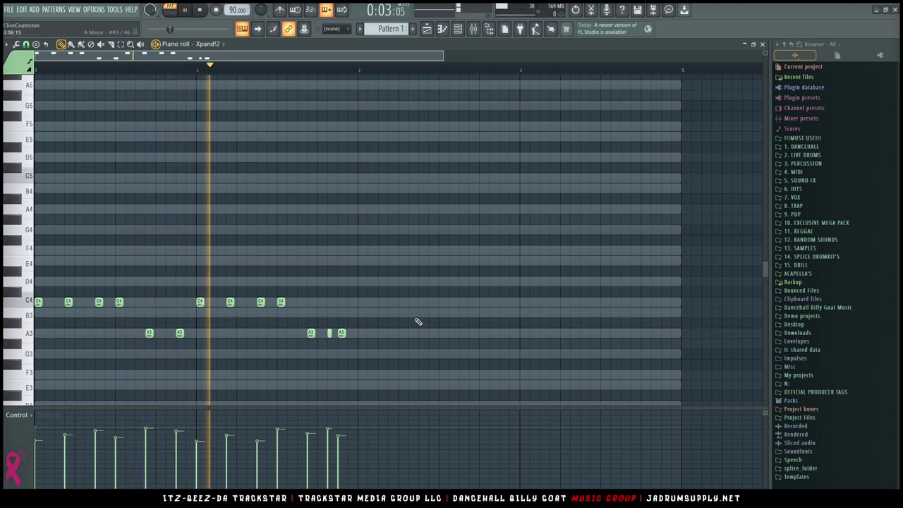
Duplicate the two-bar bassline into bars 3 and 4 and delete the very short A3 note from bar 2
scroll(417, 318, down, 3)
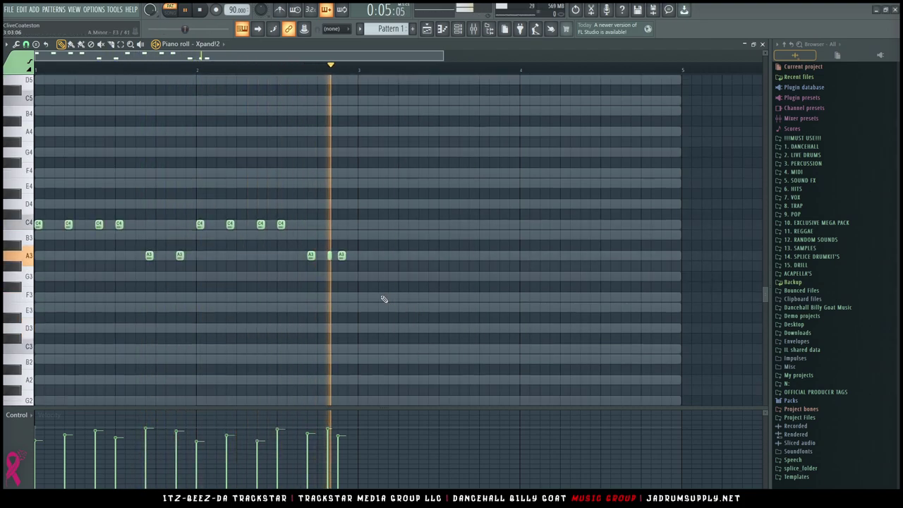
key(ctrl+a)
key(space)
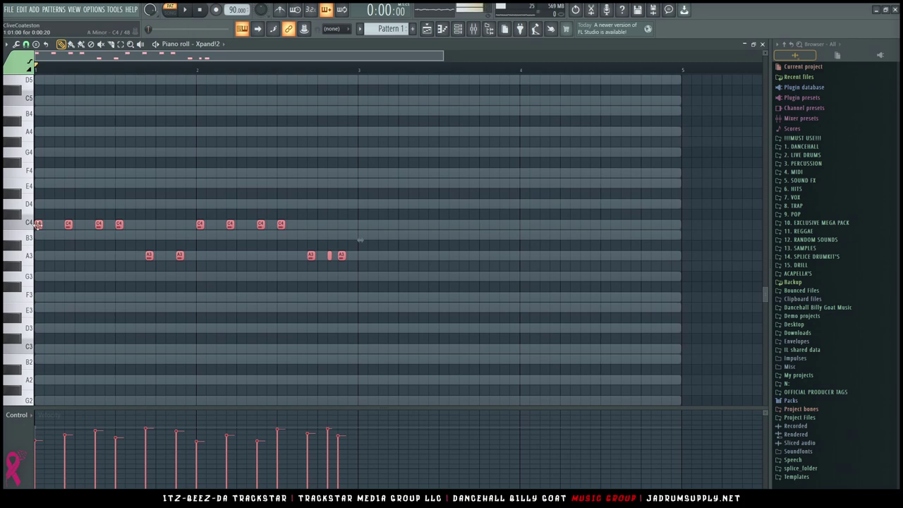
key(ctrl+b)
drag(349, 226, 361, 226)
key(ctrl+d)
key(space)
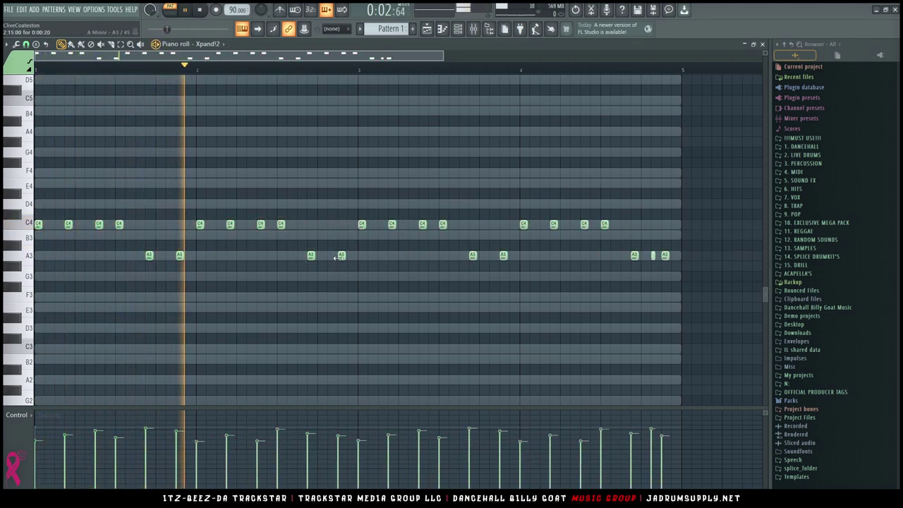
Open the Xpand!2 plugin, audition its next presets with the pattern playing, and load +03 Tense Takedown
key(F6)
key(space)
click(334, 129)
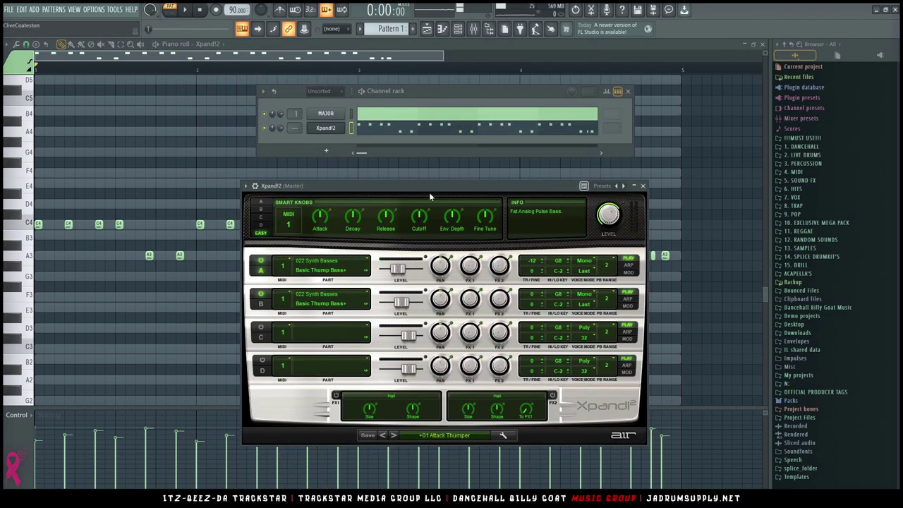
drag(443, 184, 449, 83)
key(space)
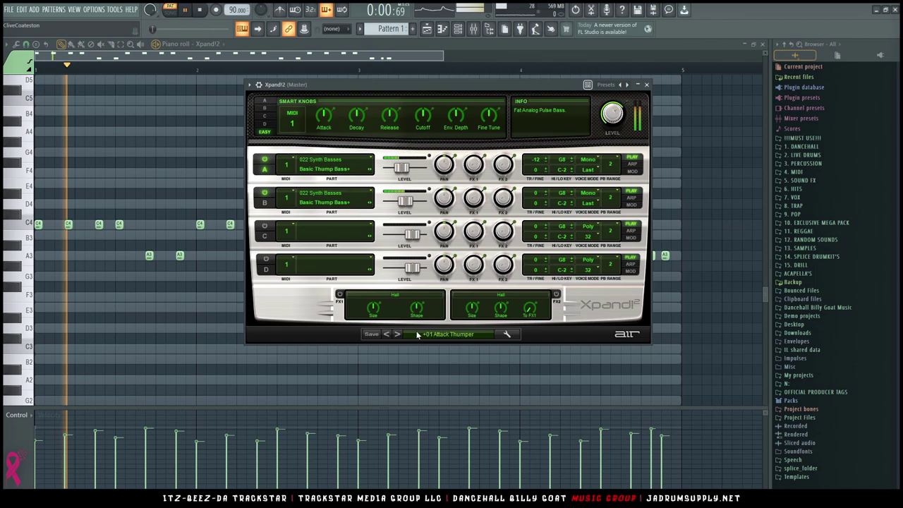
click(397, 336)
click(397, 336)
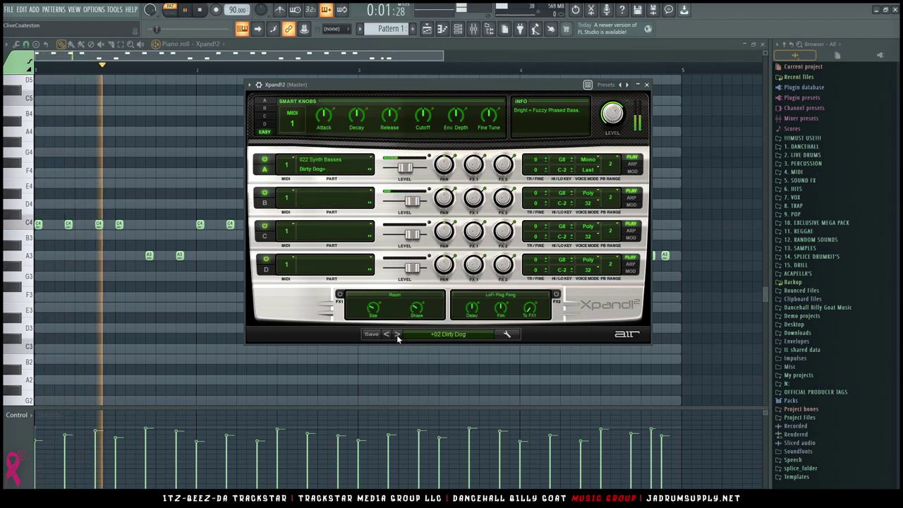
click(397, 336)
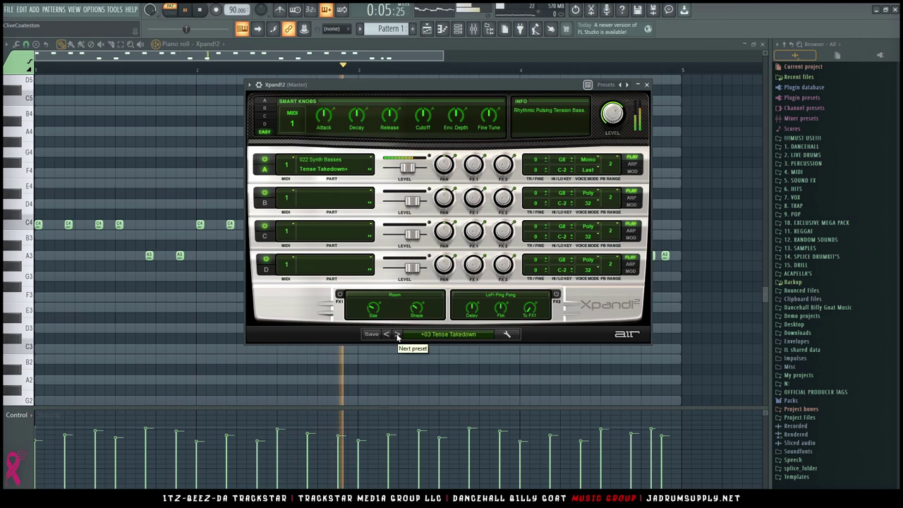
click(646, 84)
key(space)
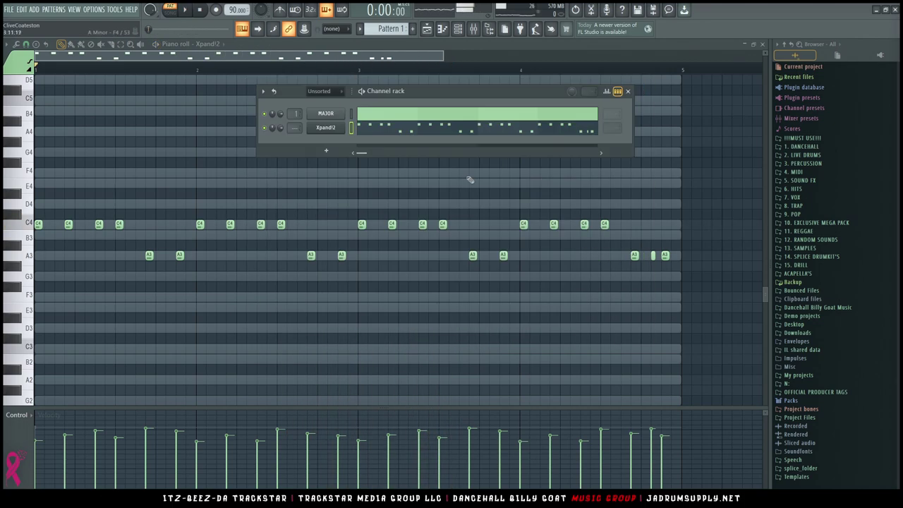
Add a Nexus 3 channel and load the favorite preset Basic Sine from its Bass category
click(330, 153)
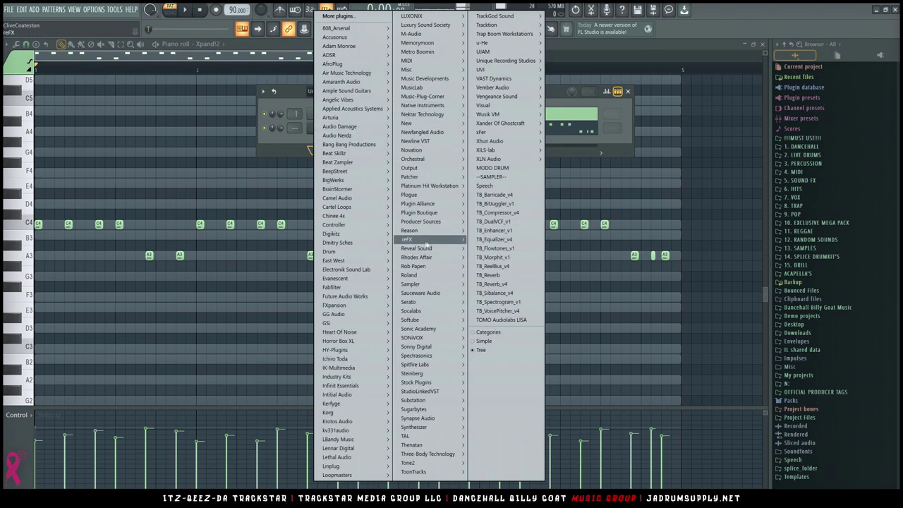
click(485, 248)
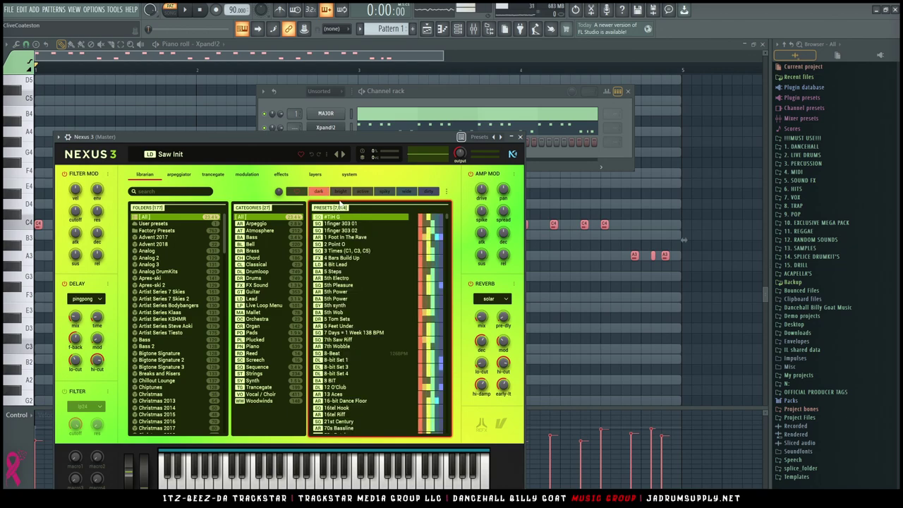
click(252, 237)
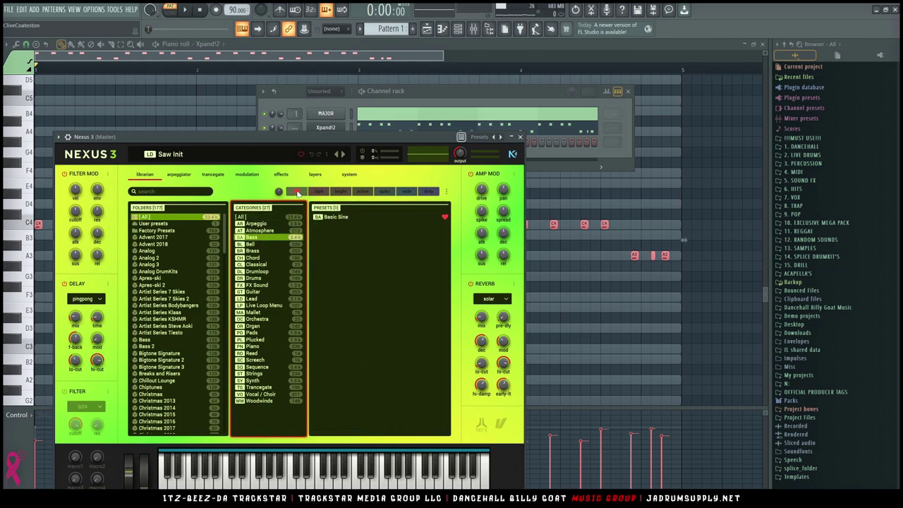
click(337, 217)
Paste the bassline into the Nexus 3 channel and transpose its notes down one octave
click(445, 98)
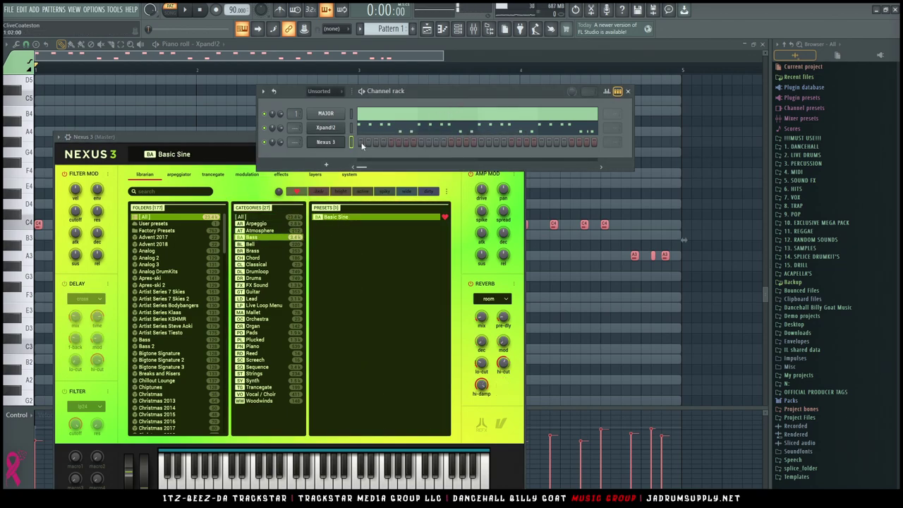
key(ctrl+v)
click(366, 147)
key(space)
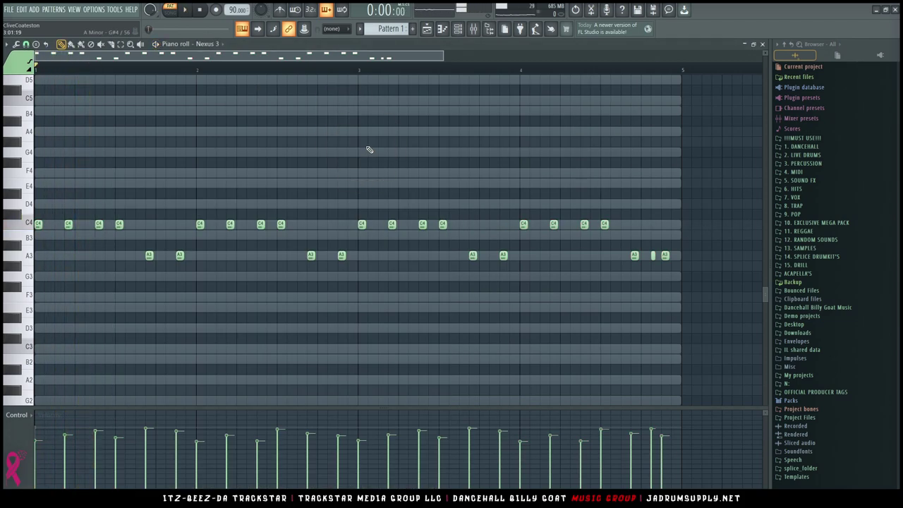
key(ctrl+Down)
key(space)
scroll(369, 149, down, 3)
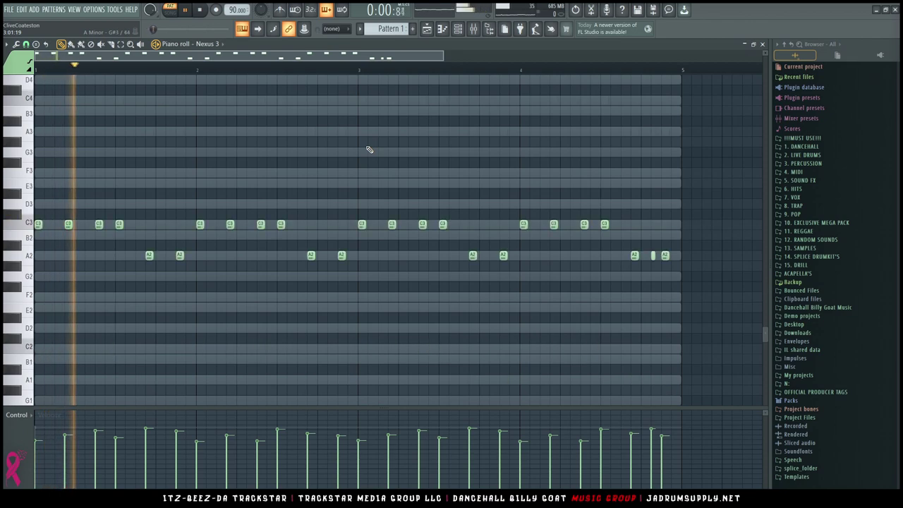
Reopen the Xpand!2 plugin and solo its channel to audition the Tense Takedown bass on its own
key(F6)
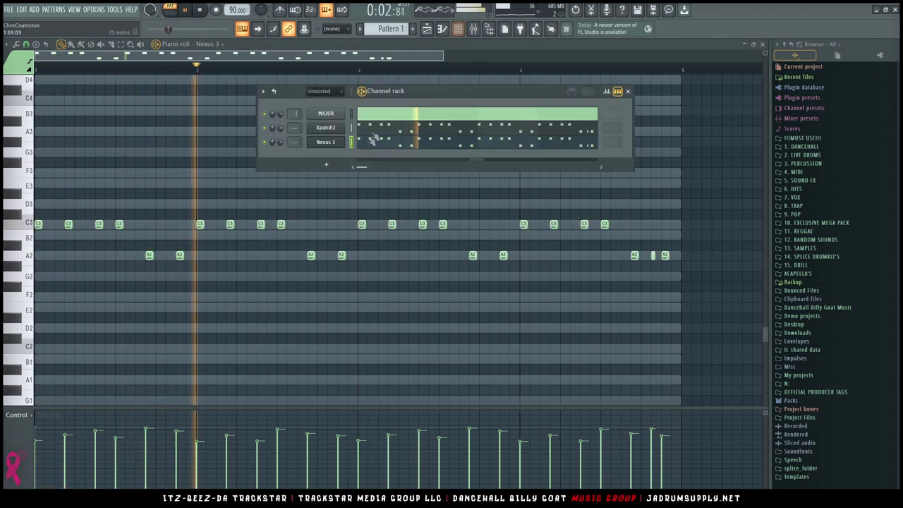
key(space)
click(325, 127)
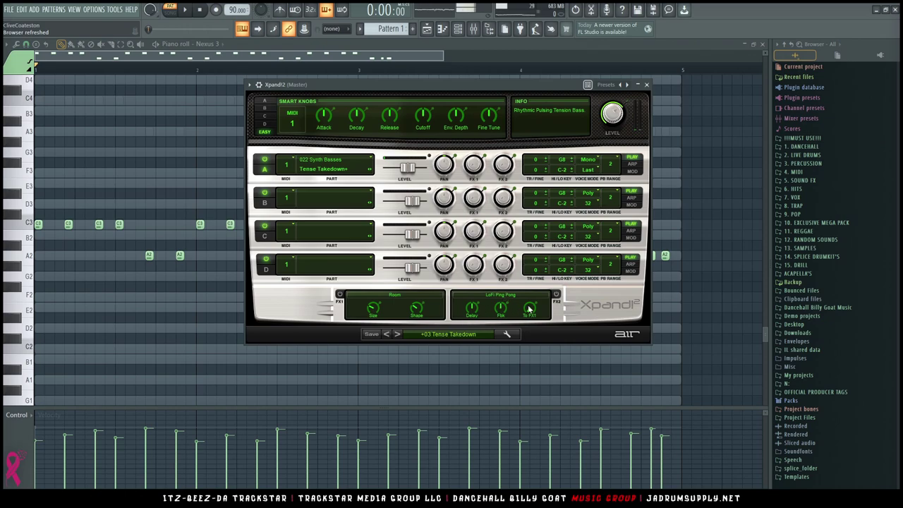
key(space)
key(space)
drag(555, 88, 543, 215)
click(326, 131)
click(325, 130)
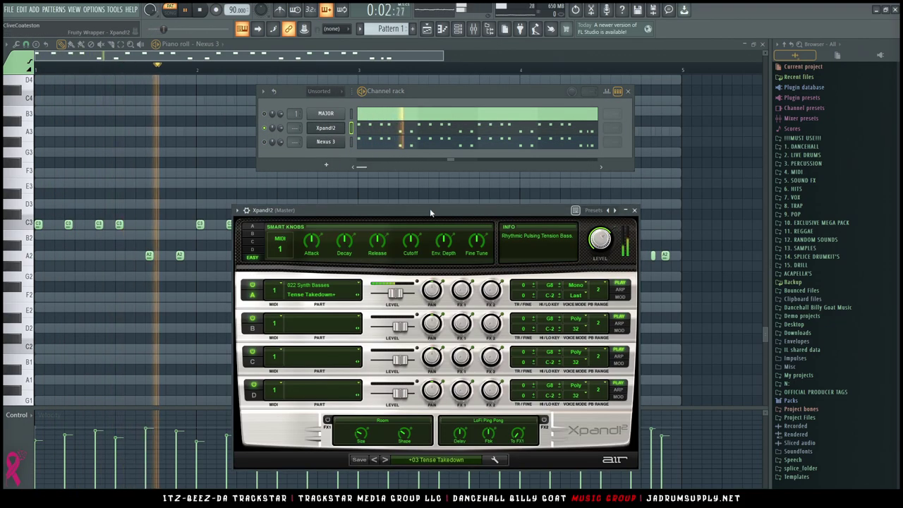
drag(429, 209, 380, 96)
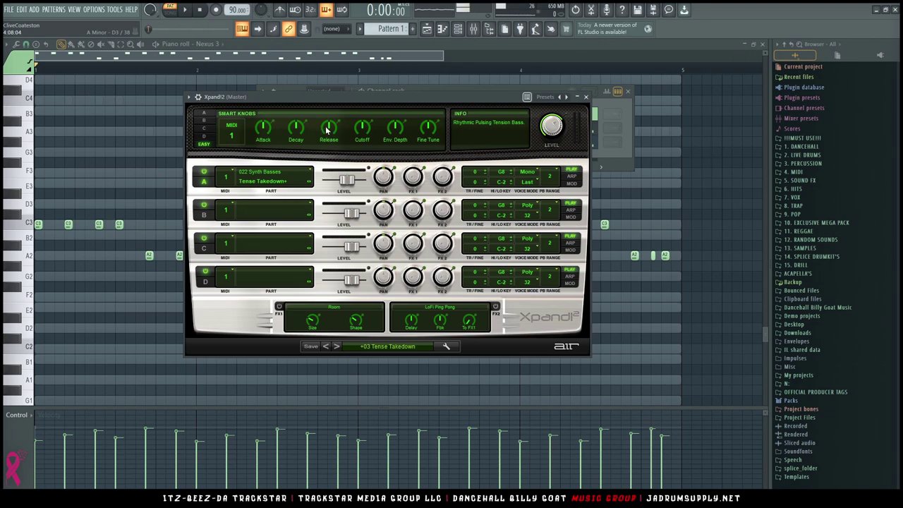
Lower the Release smart knob of the Tense Takedown preset to -100% and audition the bassline
key(space)
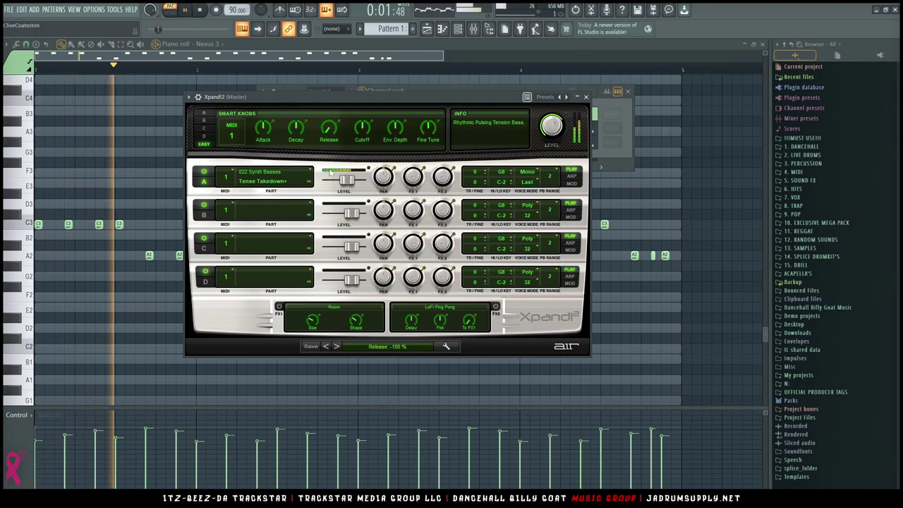
key(space)
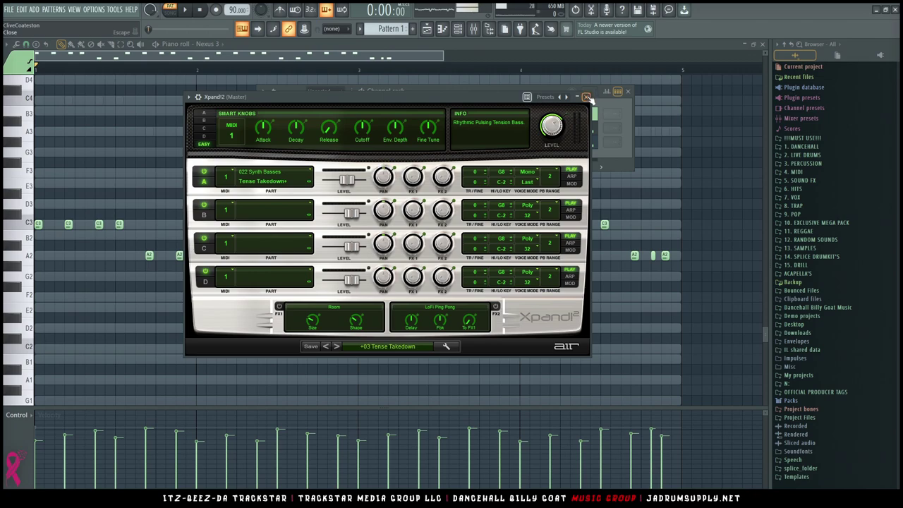
click(586, 97)
click(342, 127)
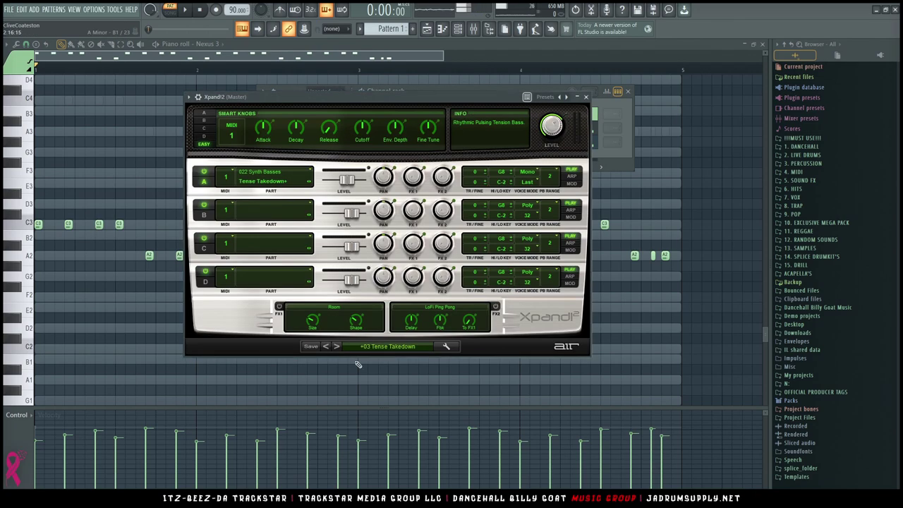
Audition the next Xpand!2 presets with the bassline playing, load +10 Clicky D N B Bass, and return to the channel rack
click(338, 346)
key(space)
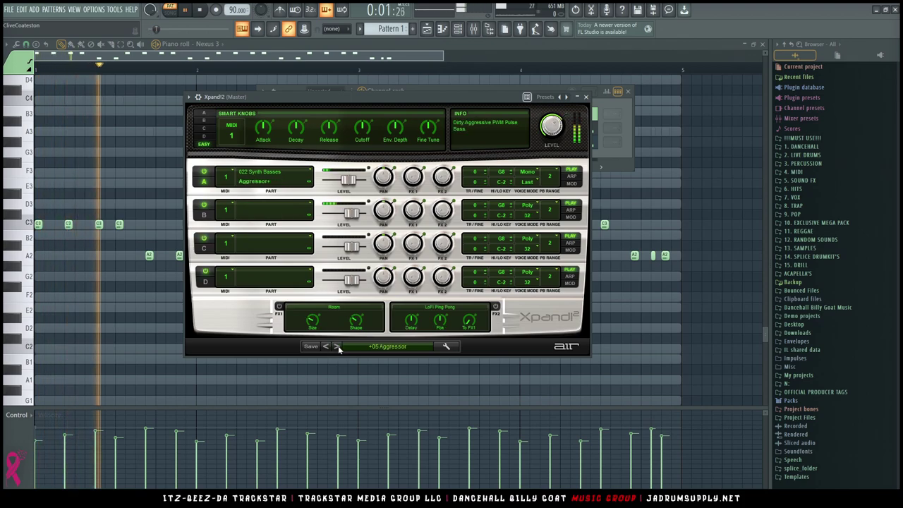
click(337, 345)
click(338, 346)
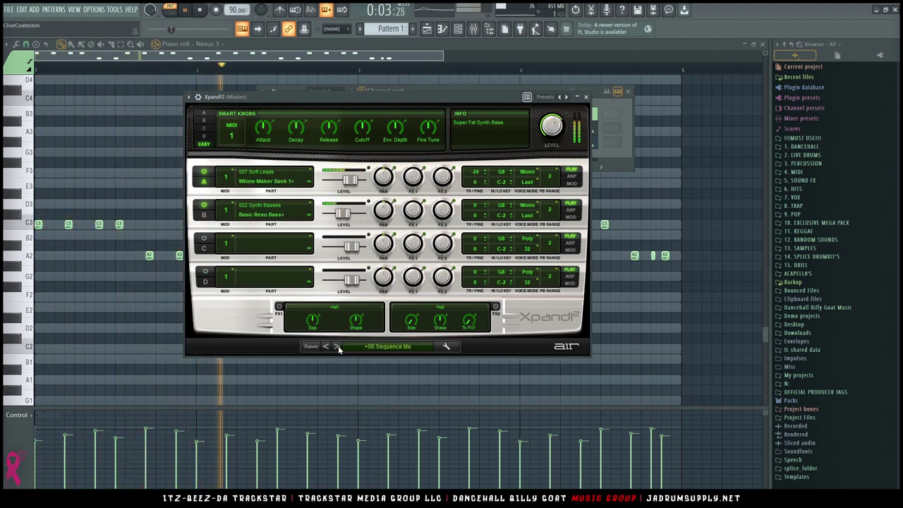
click(338, 346)
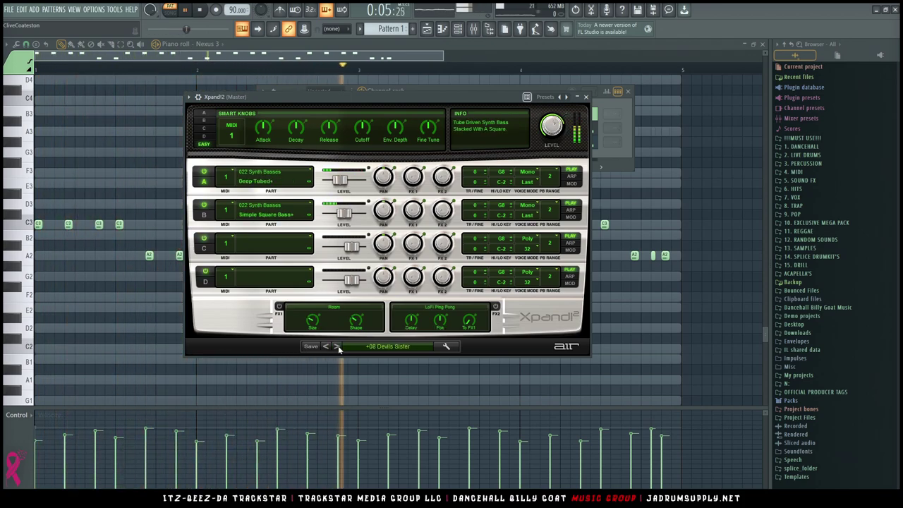
click(337, 346)
click(338, 346)
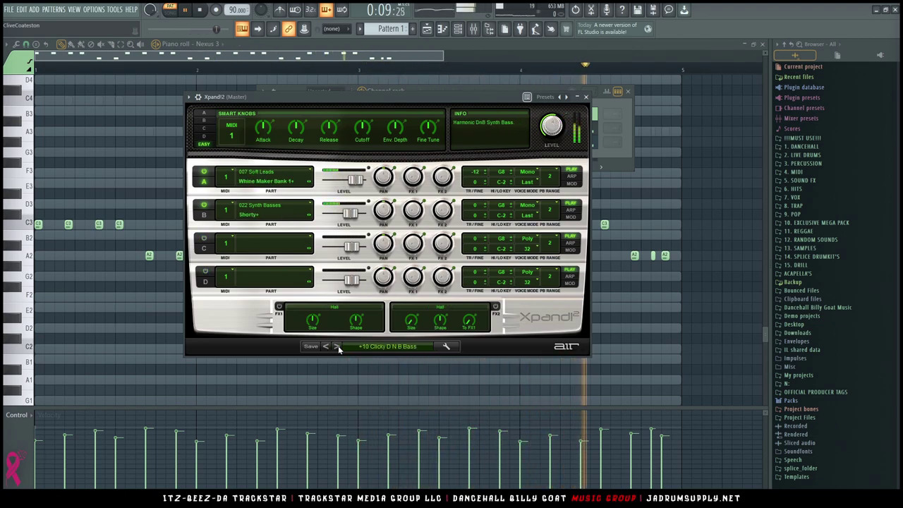
click(618, 172)
key(space)
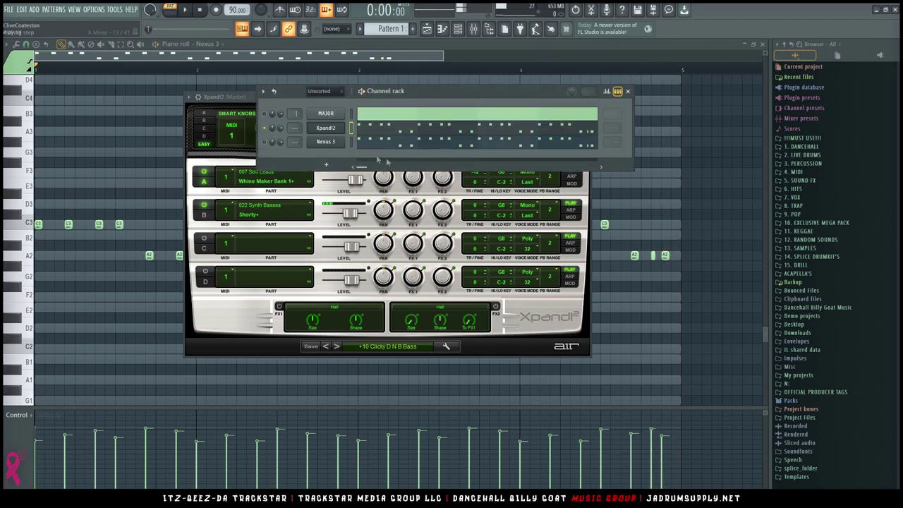
key(space)
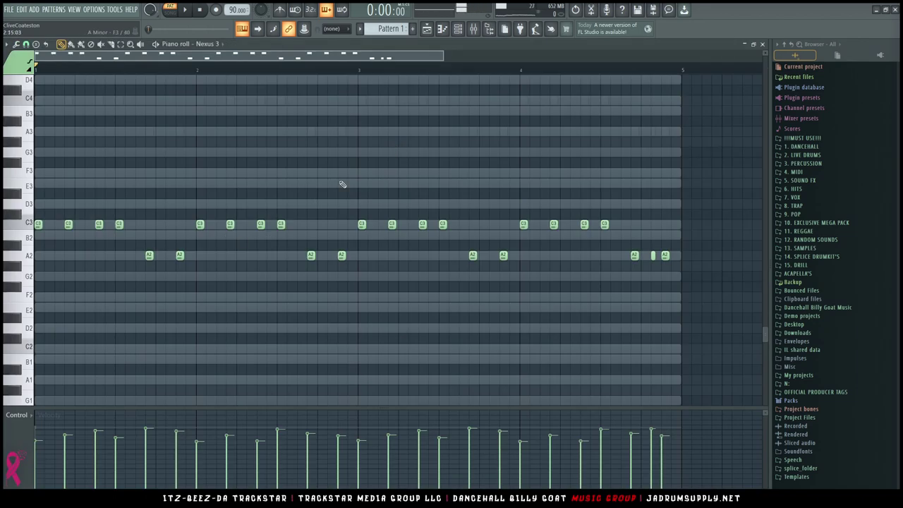
Transpose all the notes in the Nexus 3 channel up one octave to C4 and A3
key(ctrl+Up)
key(space)
key(ctrl+a)
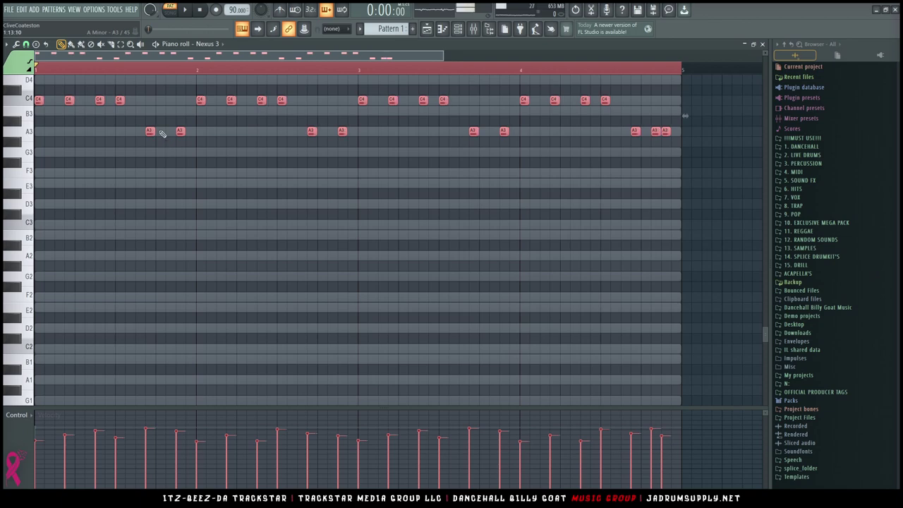
Lengthen all the Nexus 3 notes and play the pattern to audition them
key(space)
click(263, 173)
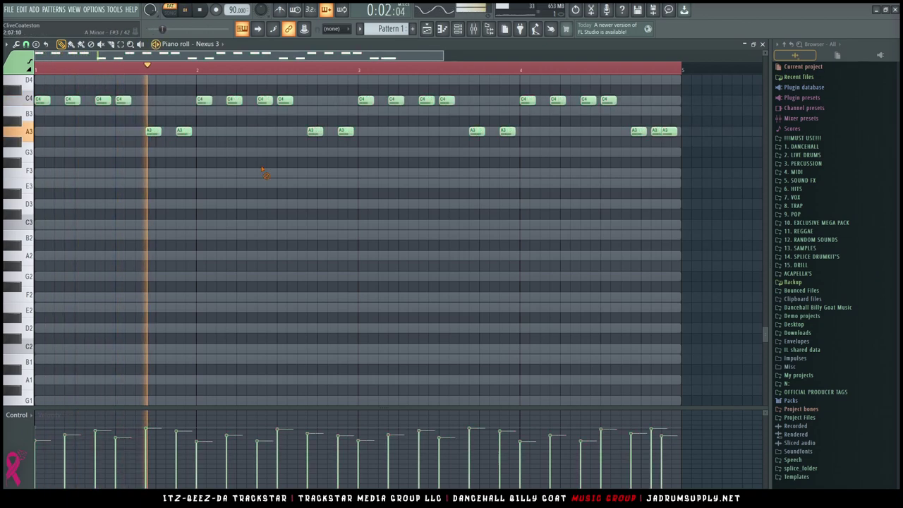
key(space)
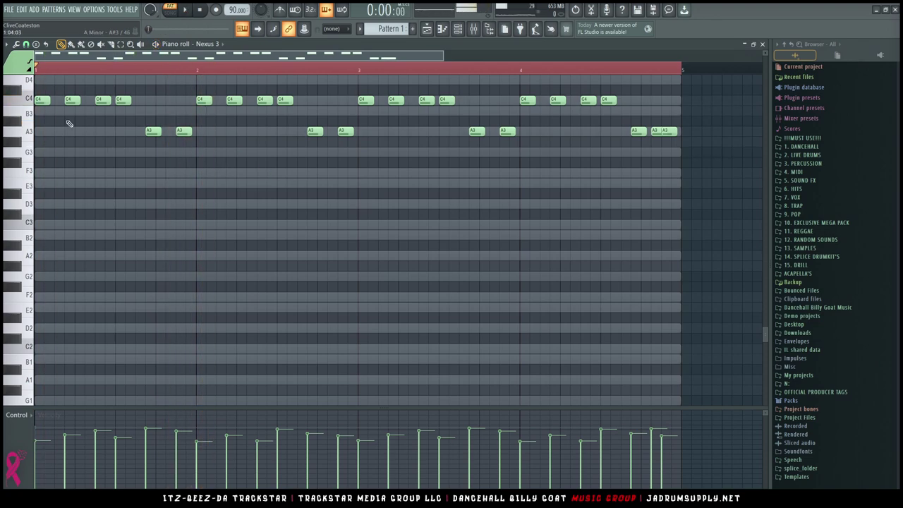
Shorten all the Nexus 3 notes, trying the shorter length on the first note beforehand, and play the pattern
scroll(67, 122, up, 4)
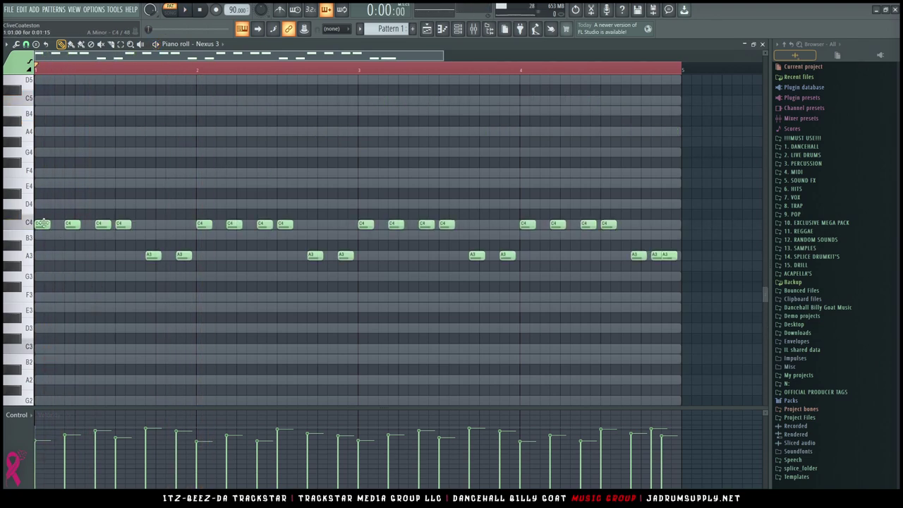
key(space)
drag(52, 224, 43, 224)
key(space)
key(space)
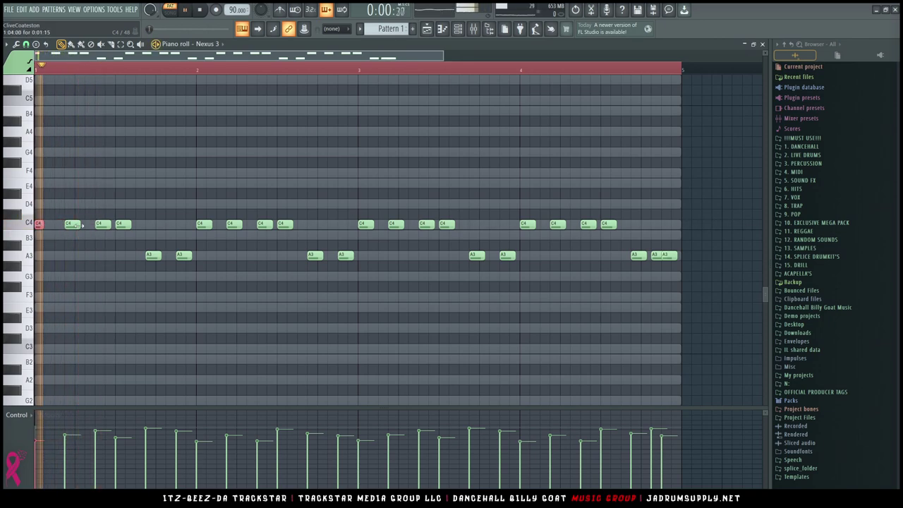
key(space)
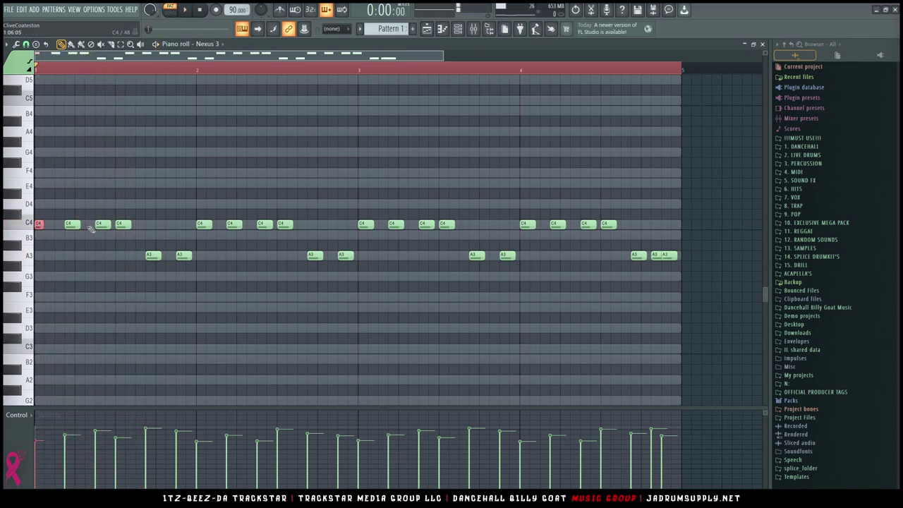
key(ctrl+a)
key(ctrl+q)
key(space)
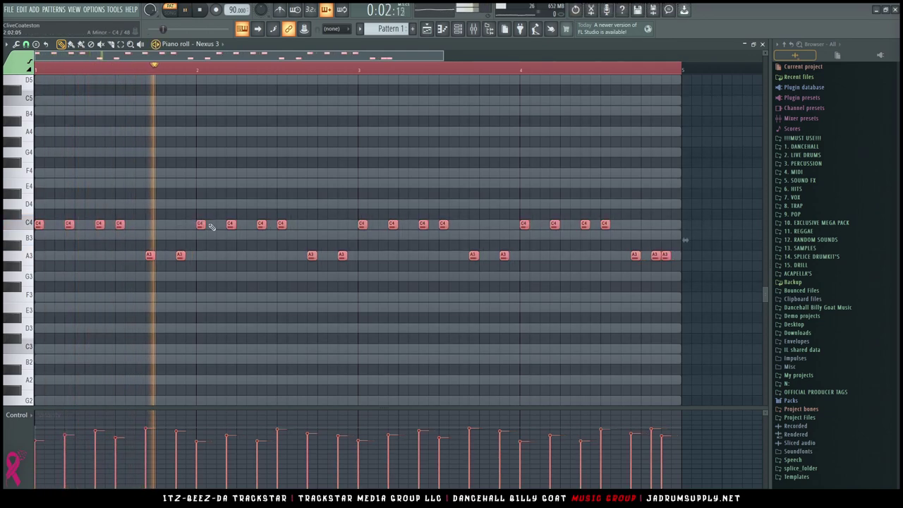
Audition both basses together and route the MAJOR and Xpand!2 channels to mixer track 1 and Nexus 3 to track 2
key(F6)
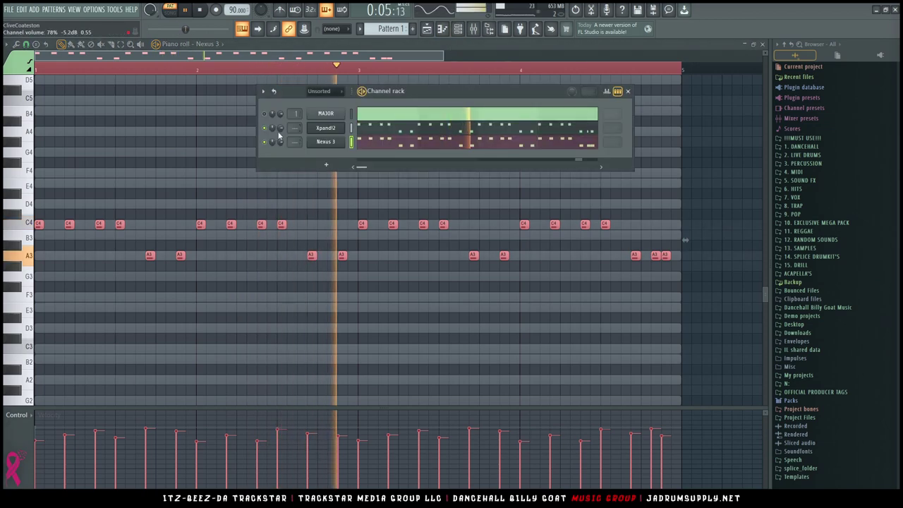
click(325, 127)
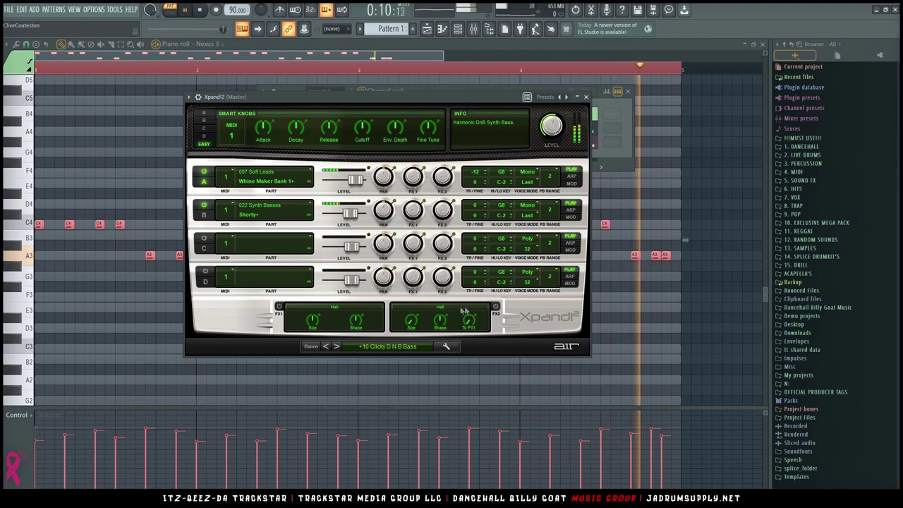
click(586, 98)
key(space)
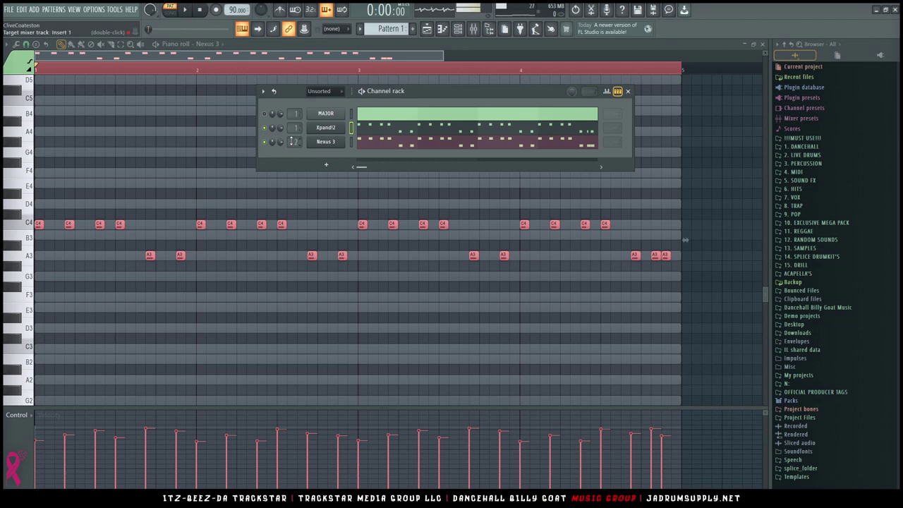
click(475, 31)
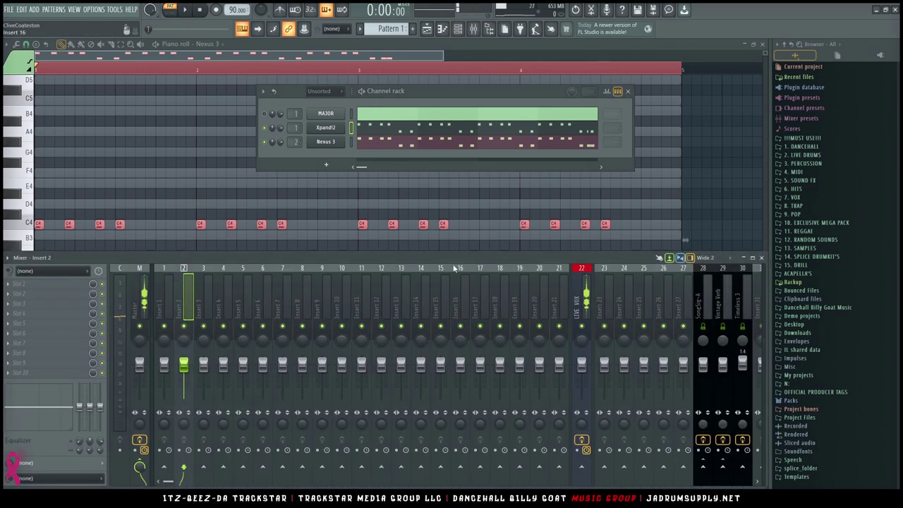
Load the TMG_Signature_Flanged_Bass track state onto mixer insert 18
right_click(494, 303)
mouse_move(522, 265)
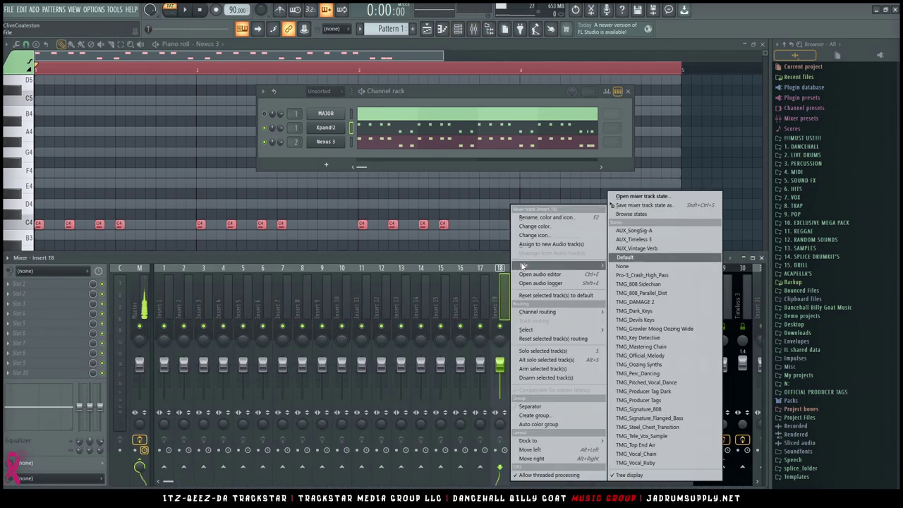
click(666, 419)
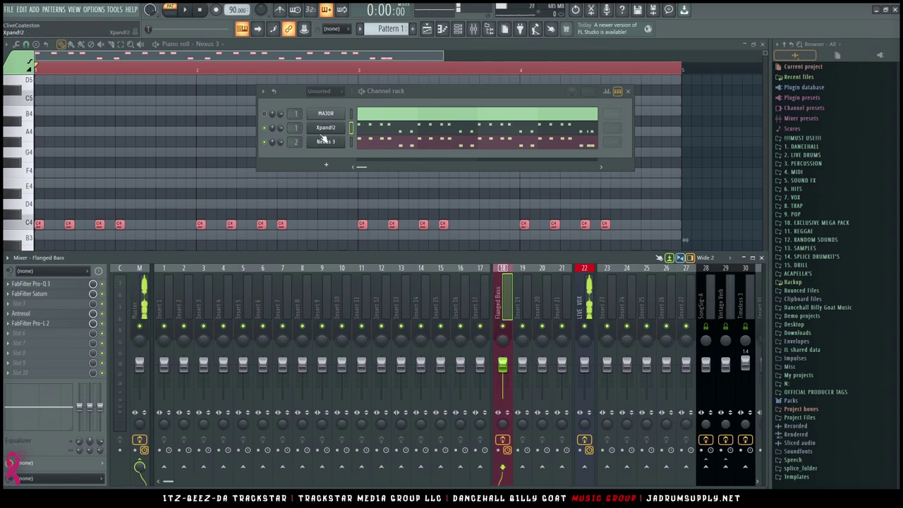
Send mixer Insert 1 to the Flanged Bass track and adjust the send level with the pattern playing
click(166, 310)
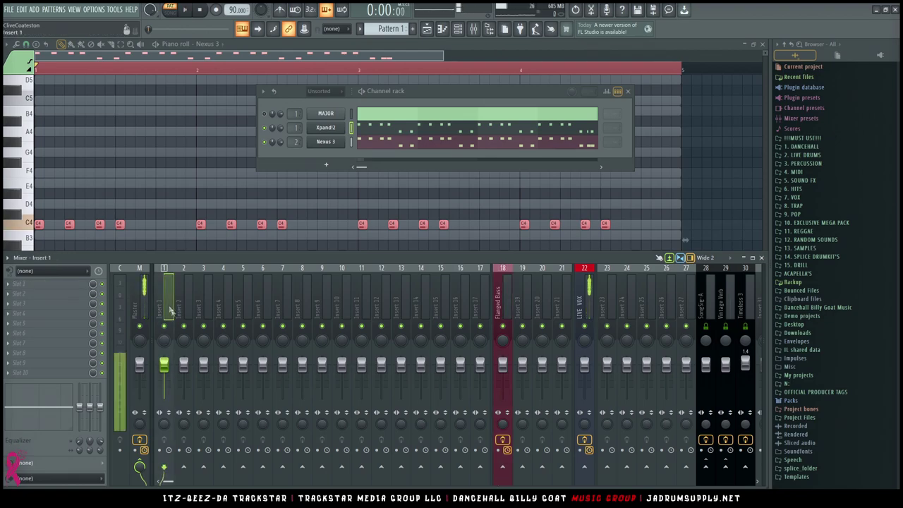
click(502, 469)
key(space)
drag(502, 467, 502, 471)
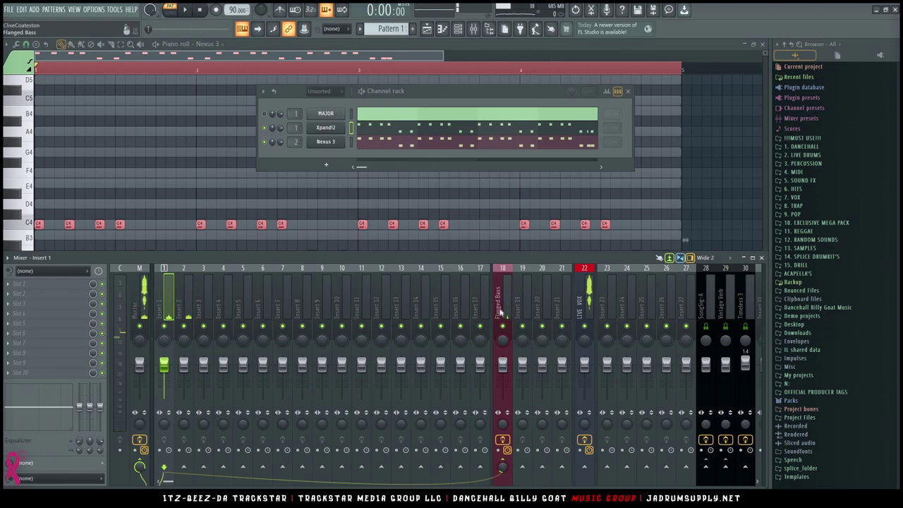
Send mixer Insert 1 to the SongSig-A and Vintage Verb tracks while auditioning the pattern
click(705, 466)
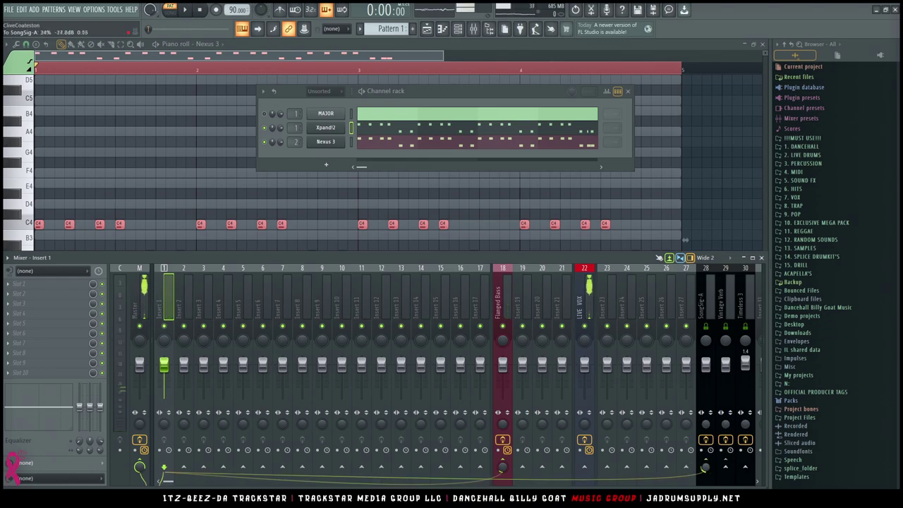
key(space)
click(725, 467)
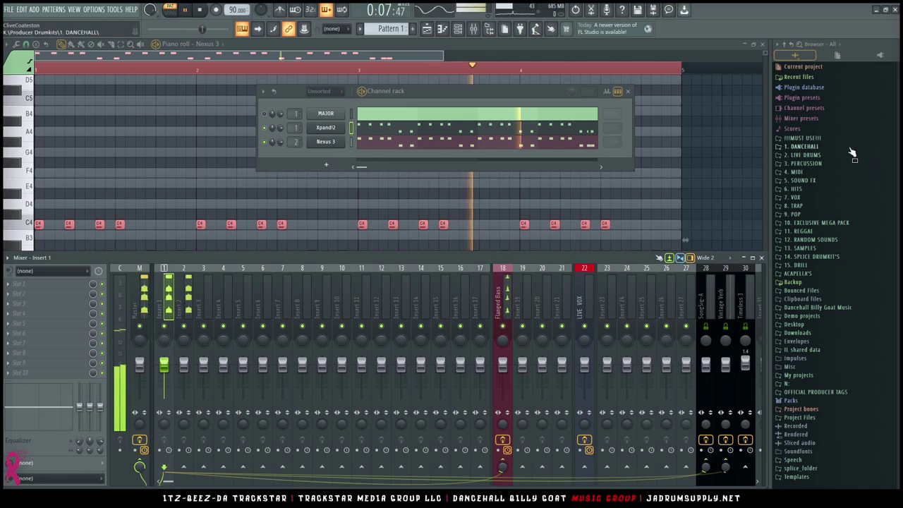
Open the One_Shots folder of the X10 Bass Island Dancehall x Pop pack inside the 1. DANCEHALL folder
click(807, 147)
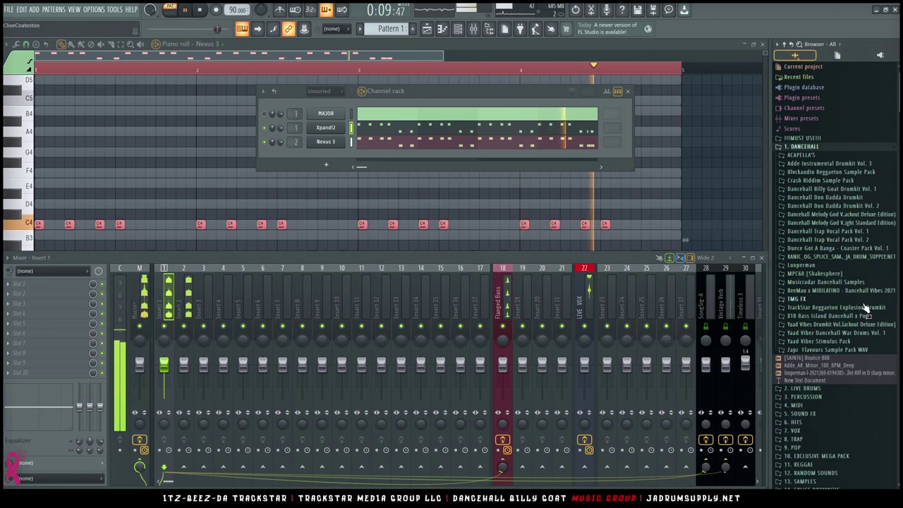
click(811, 315)
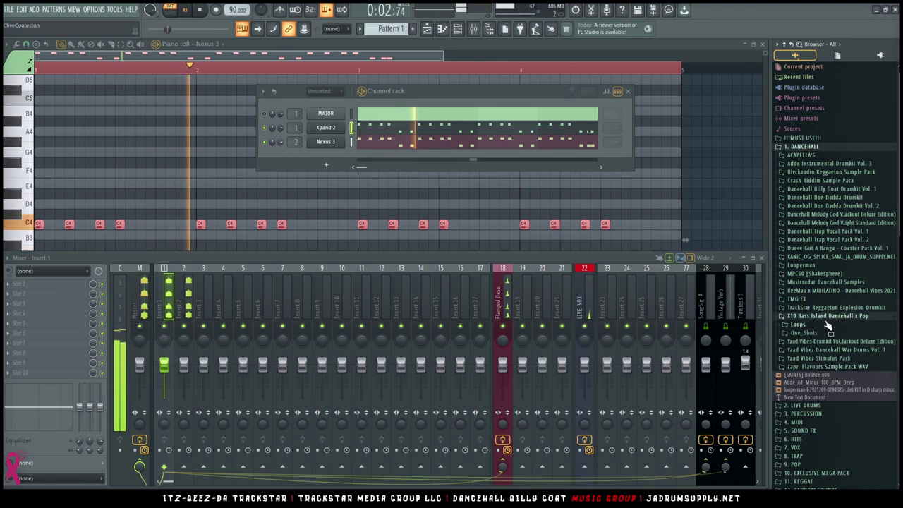
scroll(811, 310, down, 2)
click(801, 290)
scroll(804, 282, down, 2)
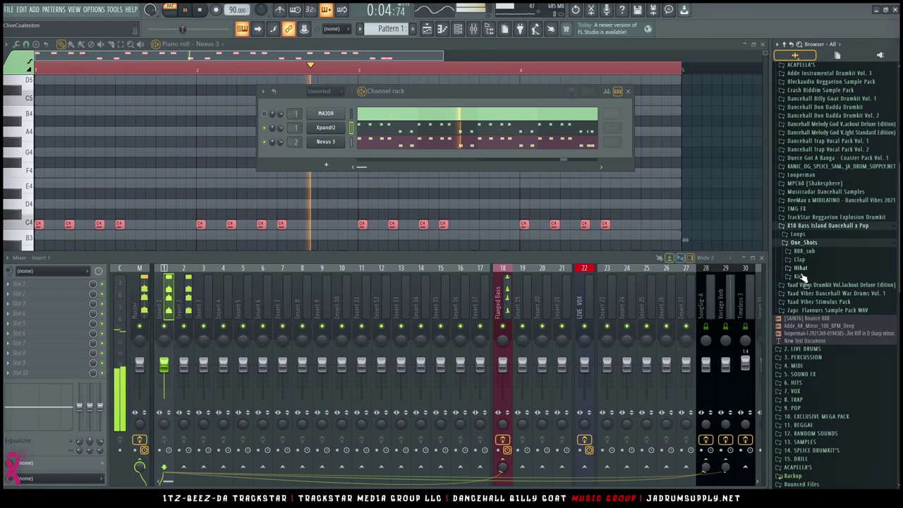
Preview the kick one-shots and add X10_BBI_kick_crack as a new sampler channel
click(818, 277)
key(space)
click(812, 285)
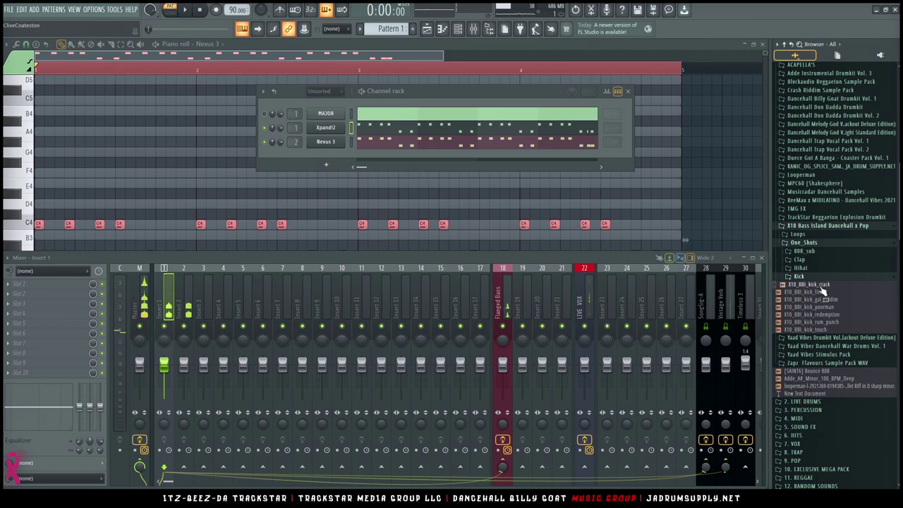
right_click(822, 291)
click(822, 294)
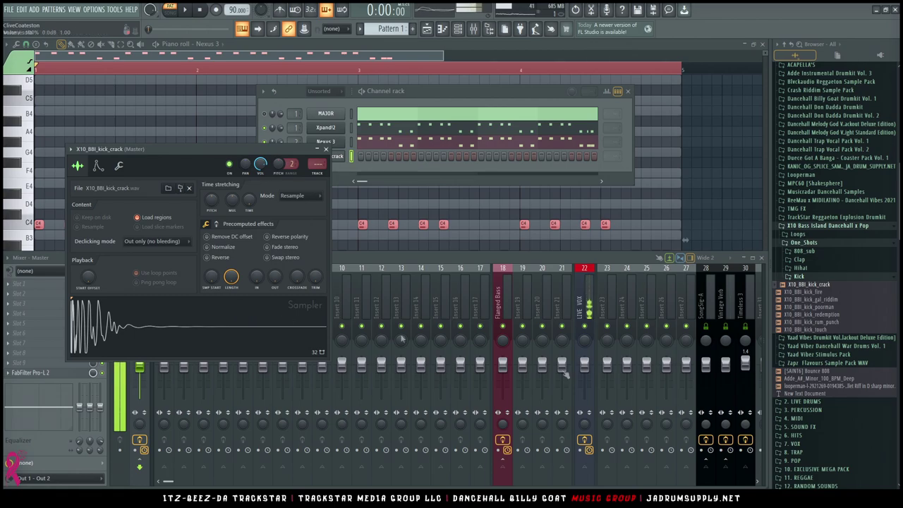
Browse the Hihat one-shots and add X10_BBI_hihat_classic as a new sampler channel
click(799, 277)
click(807, 271)
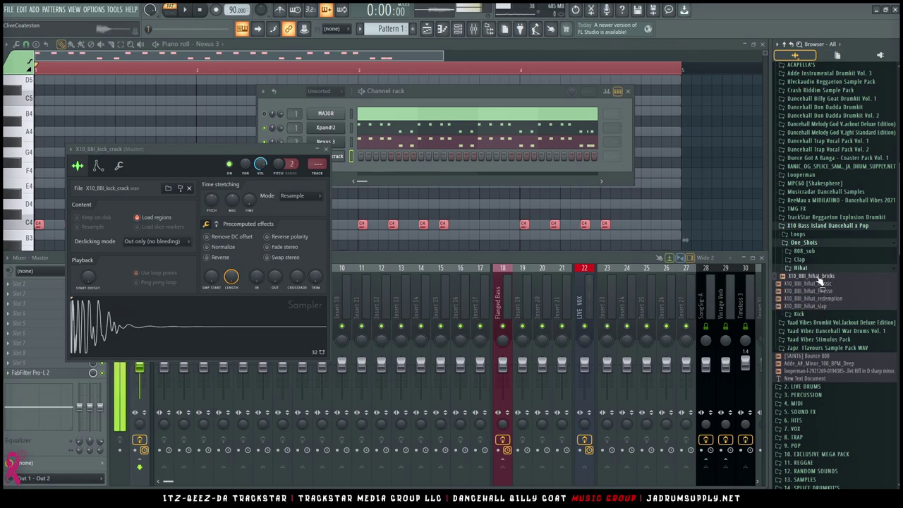
right_click(814, 286)
click(818, 293)
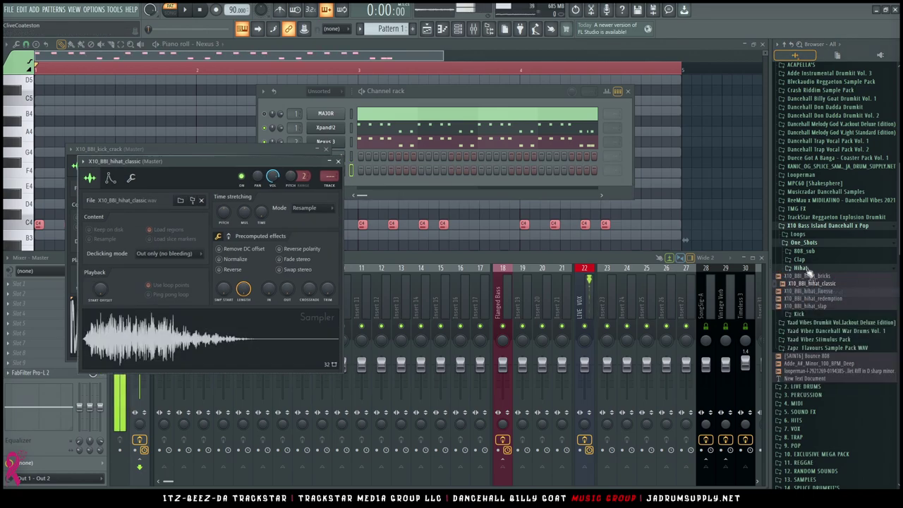
Audition the Clap one-shots, including X10_BBI_trap_clap, against the pattern and collapse the One_Shots folder
click(809, 262)
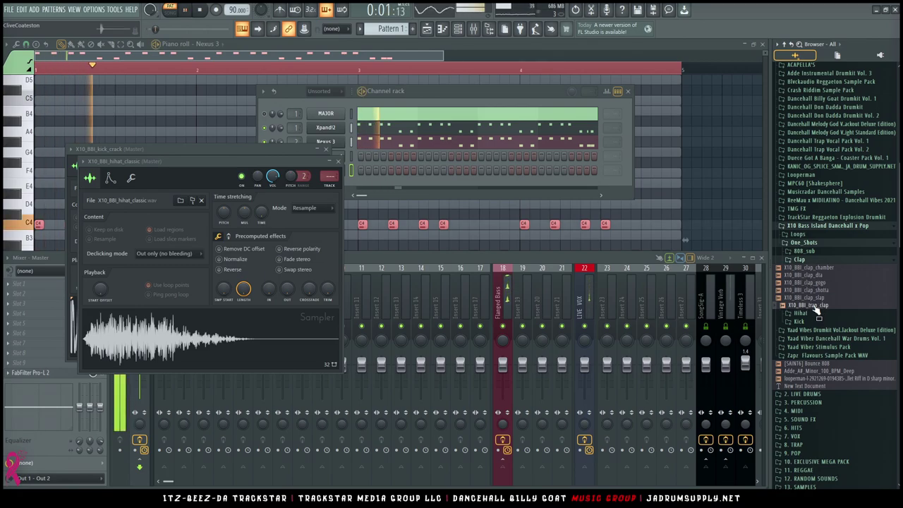
click(801, 261)
click(804, 243)
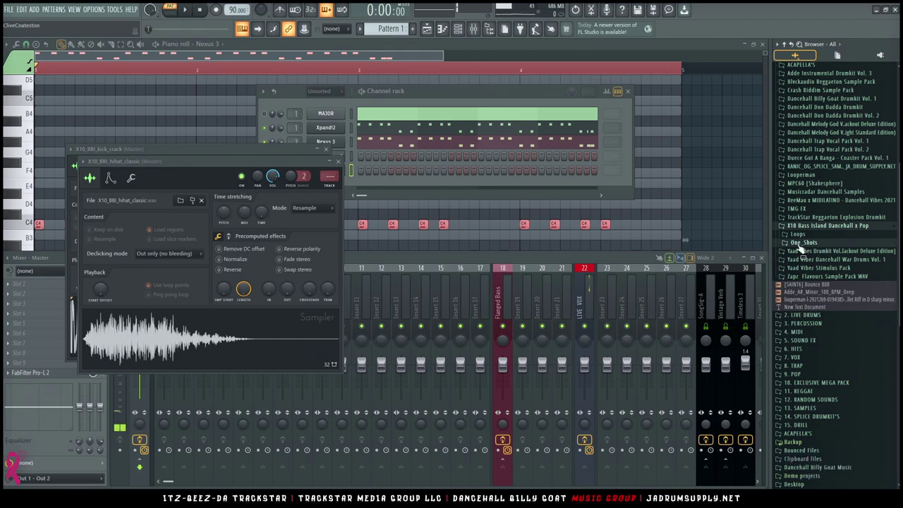
Browse the drum loops in the ReeMau x MIDILATINO - Dancehall Vibes 2021 pack and collapse its folder
click(815, 202)
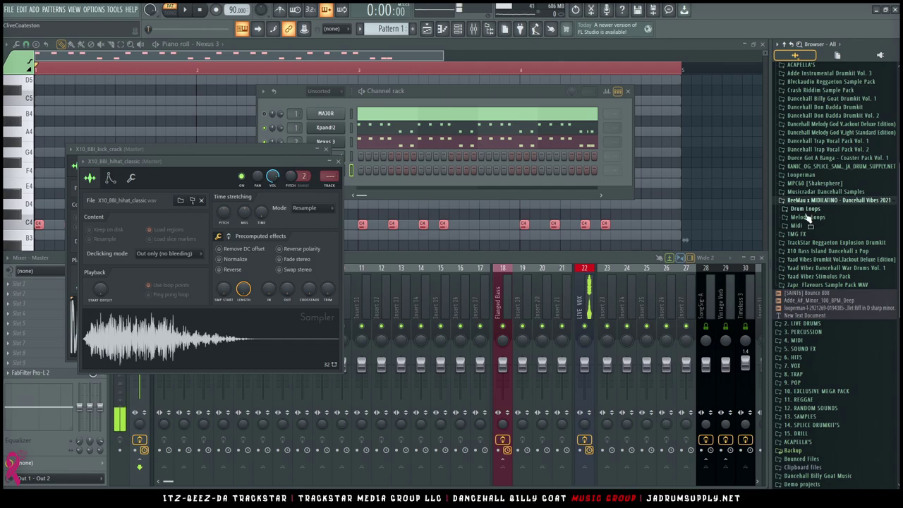
click(814, 210)
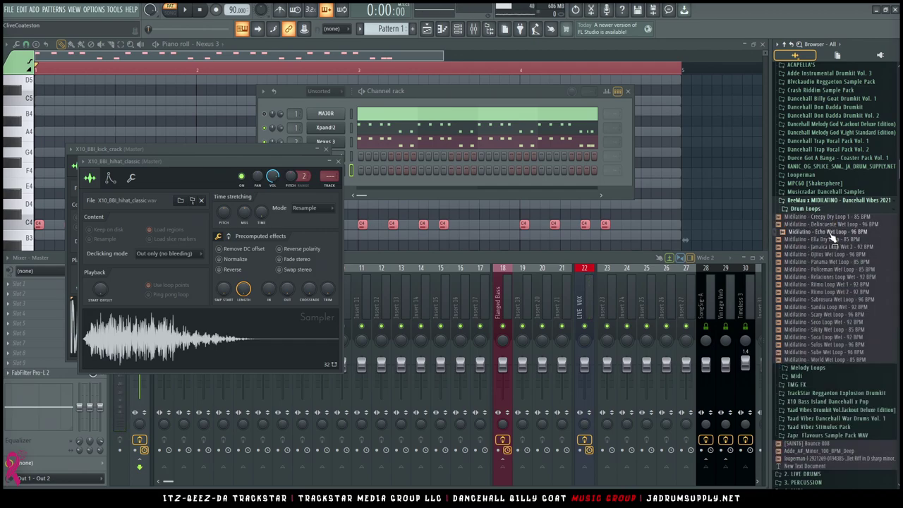
click(799, 203)
scroll(820, 200, up, 2)
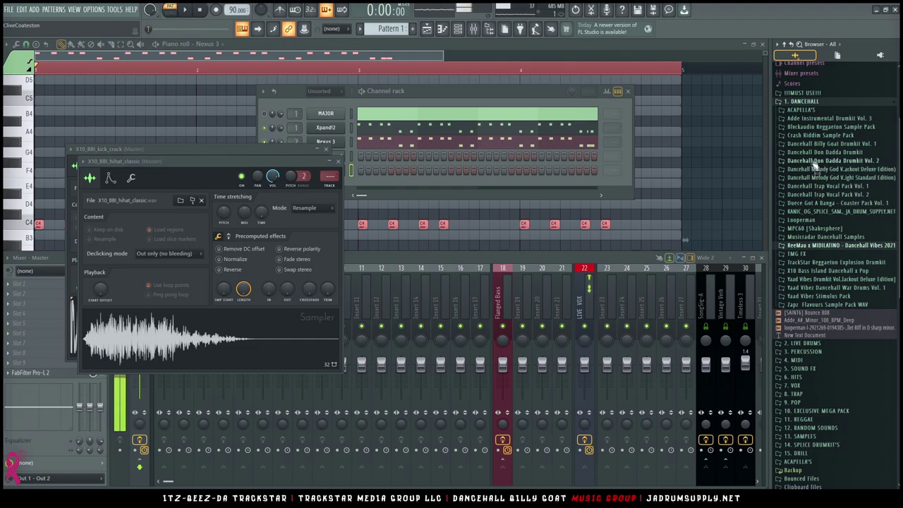
Add Don Gagon_Snare_1 from the Crash Riddim Sample Pack as a channel and loop matching kick and snare steps every bar
click(811, 135)
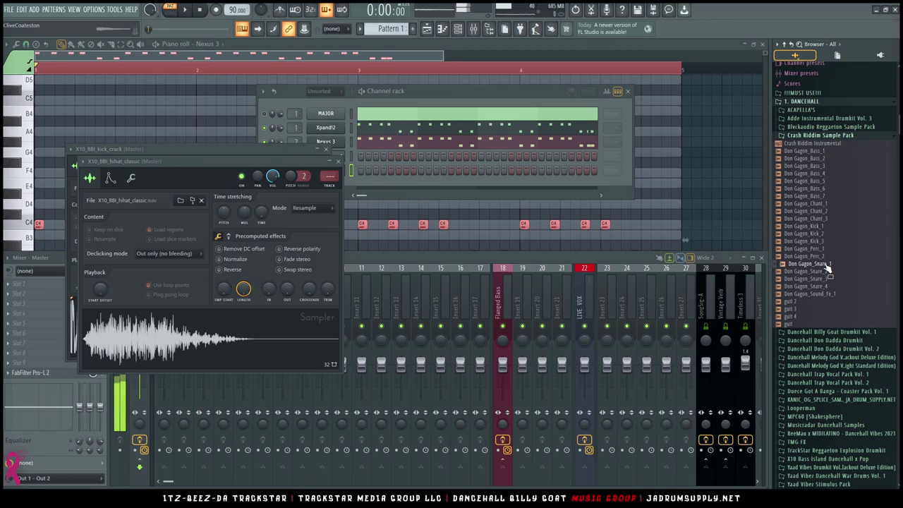
drag(823, 270, 360, 182)
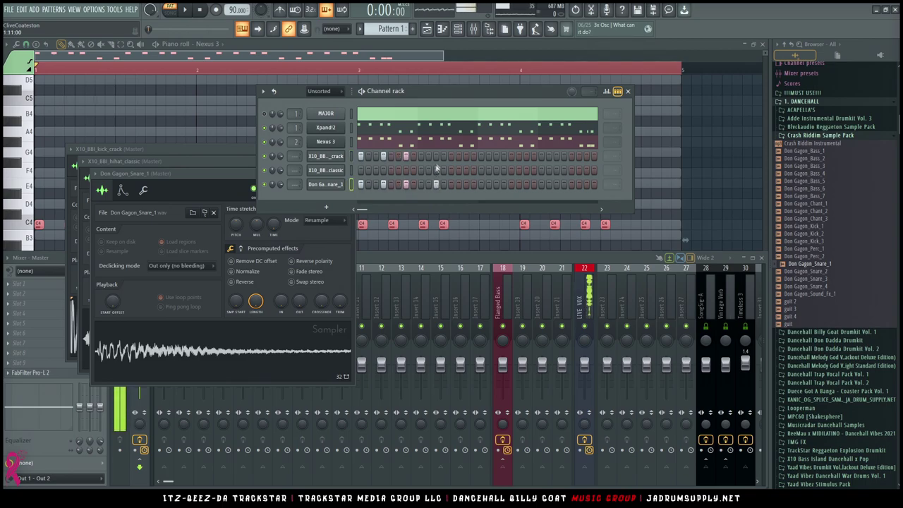
click(451, 156)
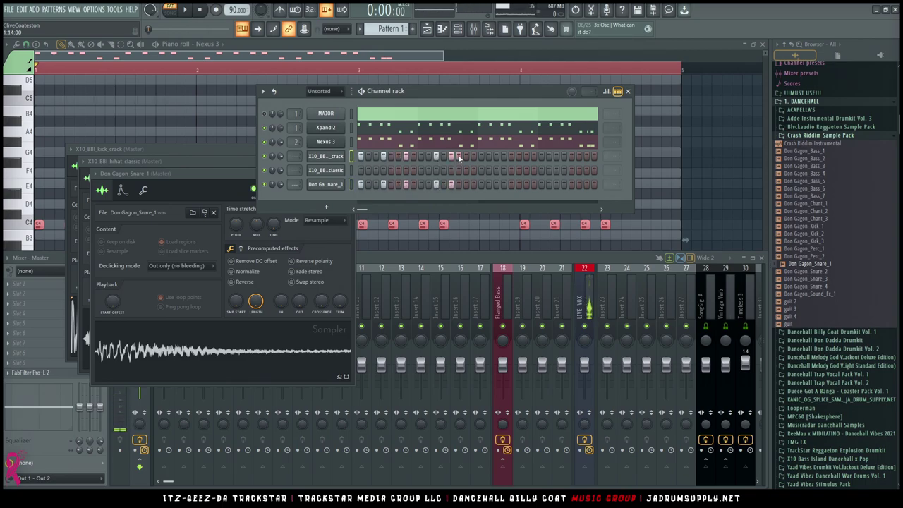
click(273, 91)
key(space)
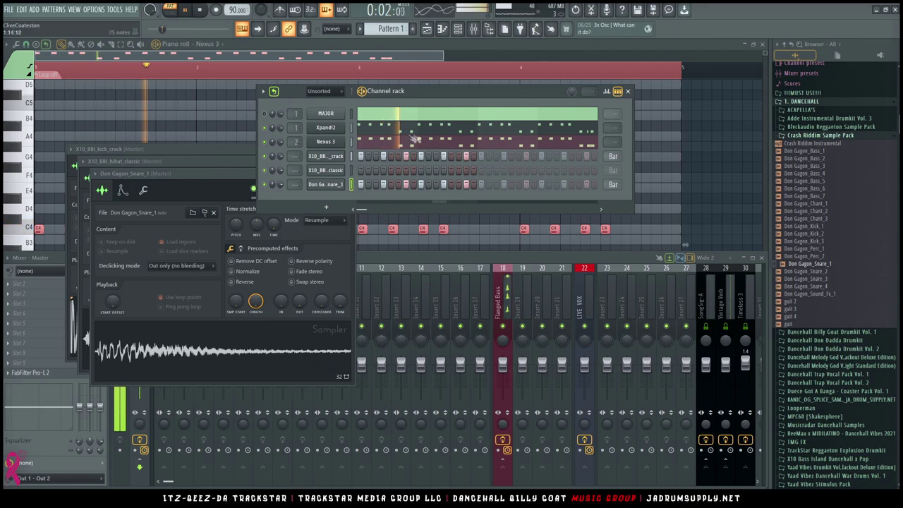
Lower the four C4 notes at the start of bar 4 to G3 in the Nexus 3 piano roll and play back that bar
click(464, 143)
scroll(417, 80, down, 2)
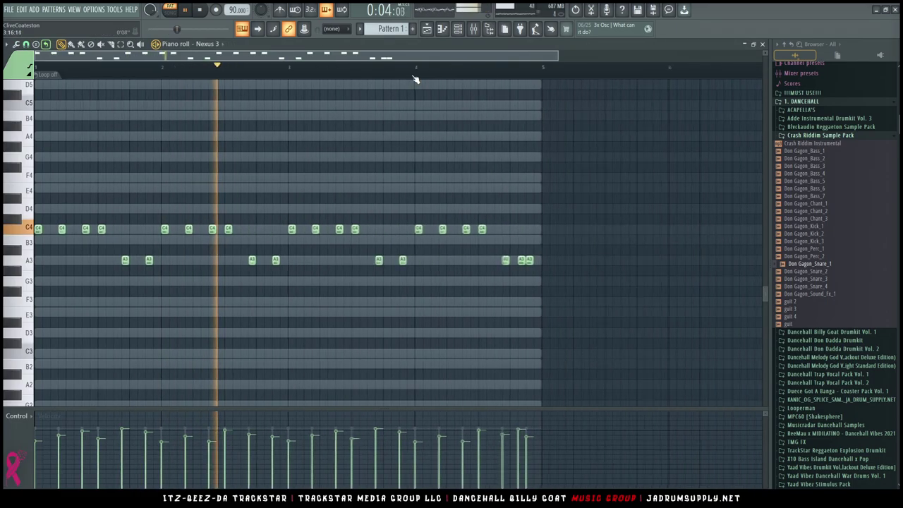
drag(416, 229, 418, 288)
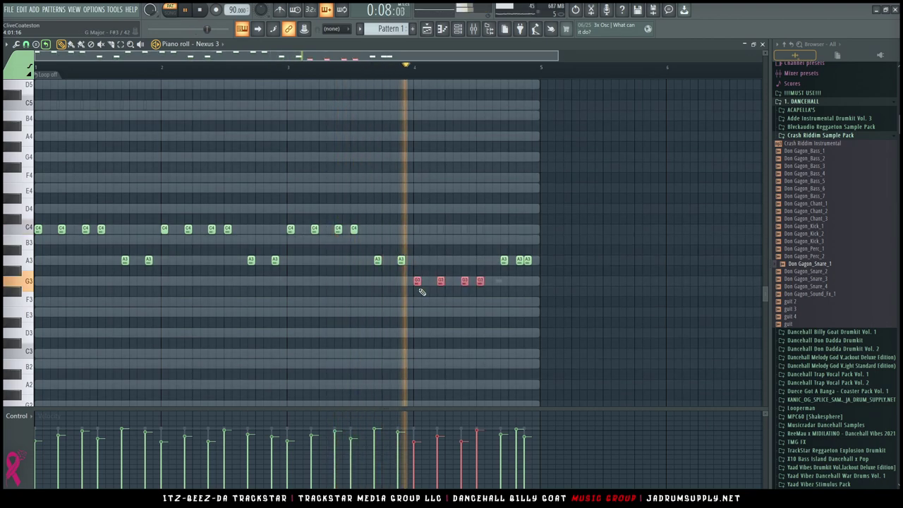
click(458, 29)
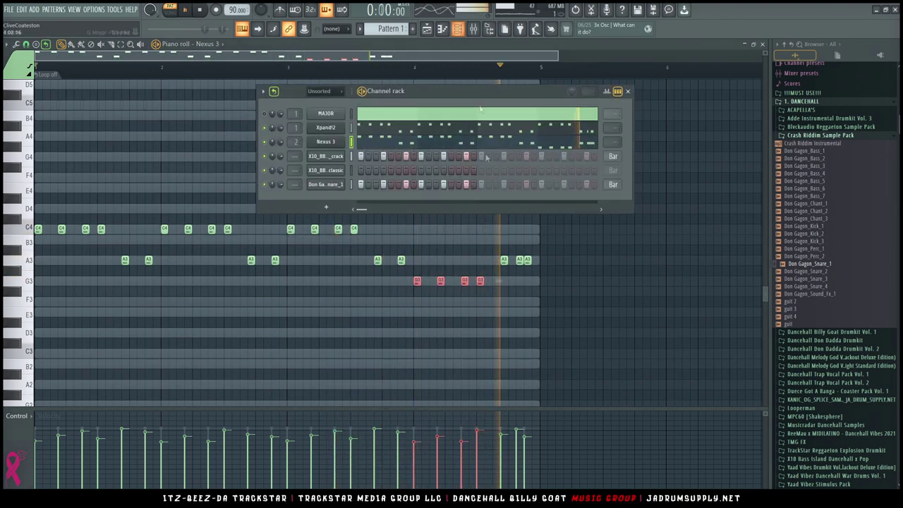
ctrl+click(493, 278)
key(space)
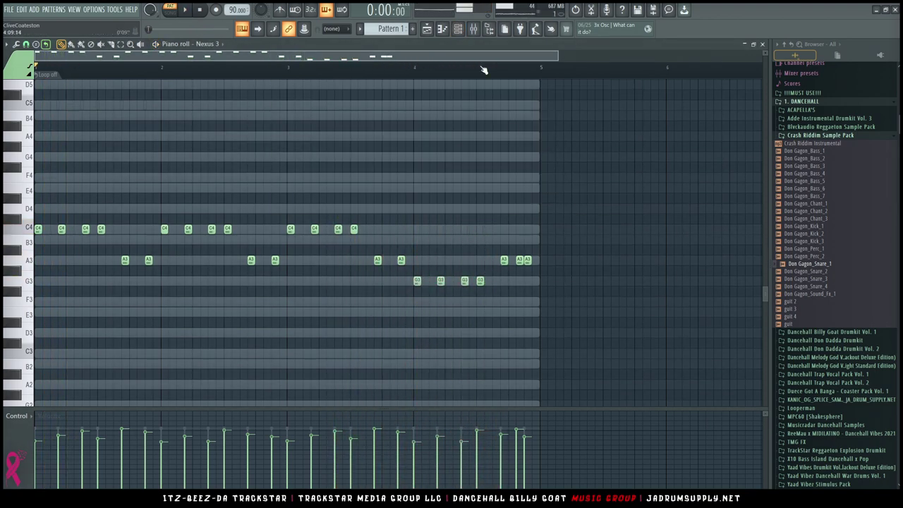
click(458, 33)
key(space)
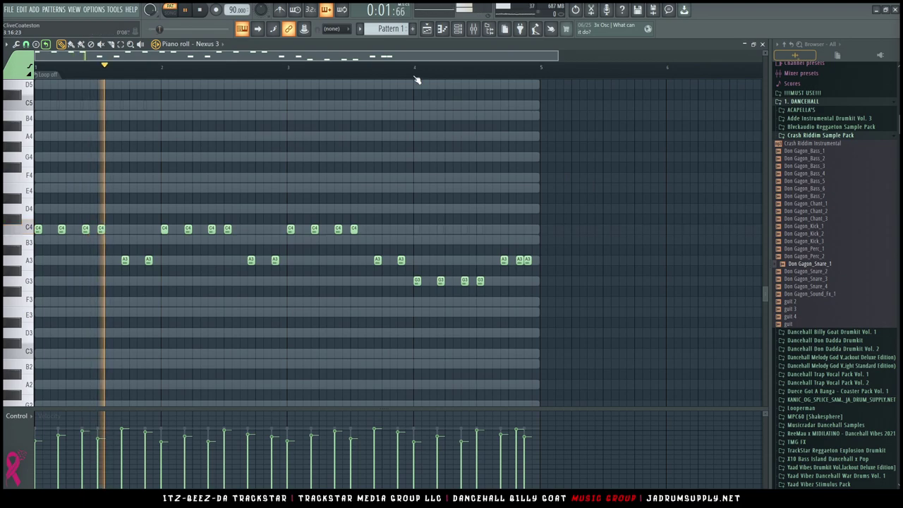
click(415, 68)
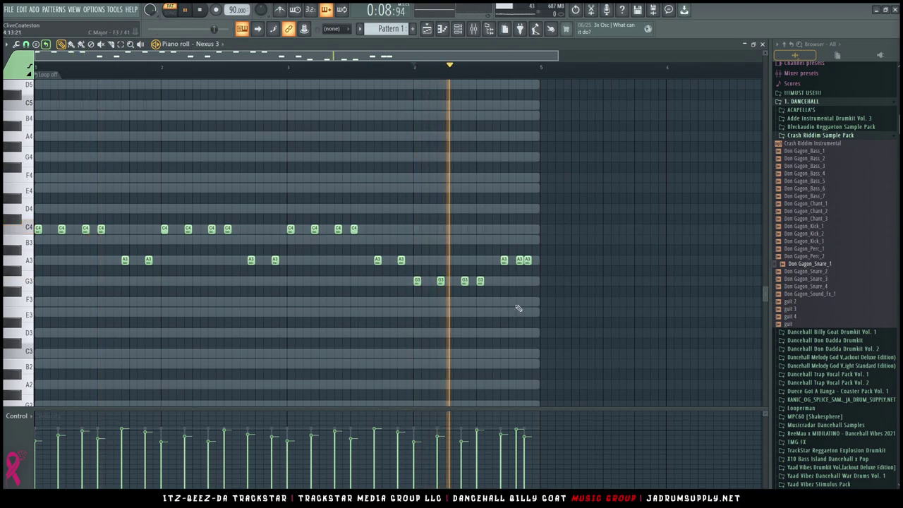
key(space)
key(space)
key(space)
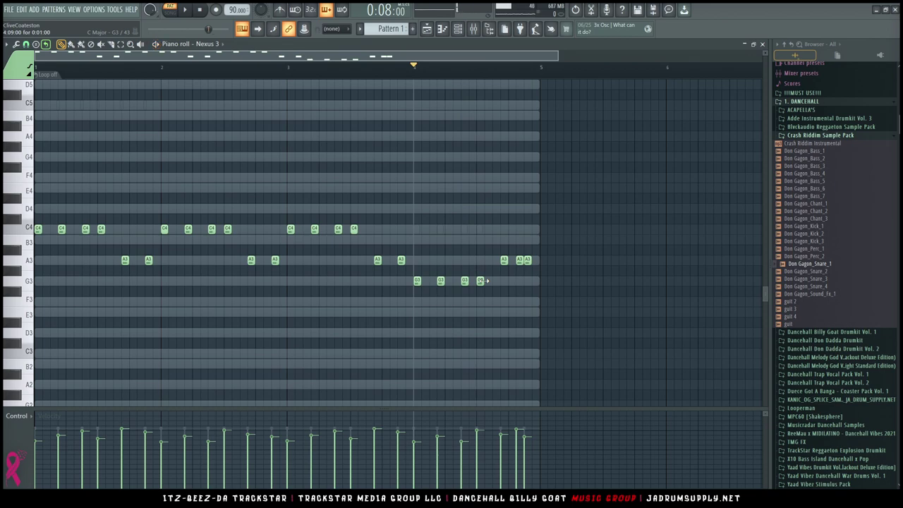
Set the snap to 1/2 step and fill the end of bar 4 with four short G3 notes followed by four short A3 notes
click(26, 43)
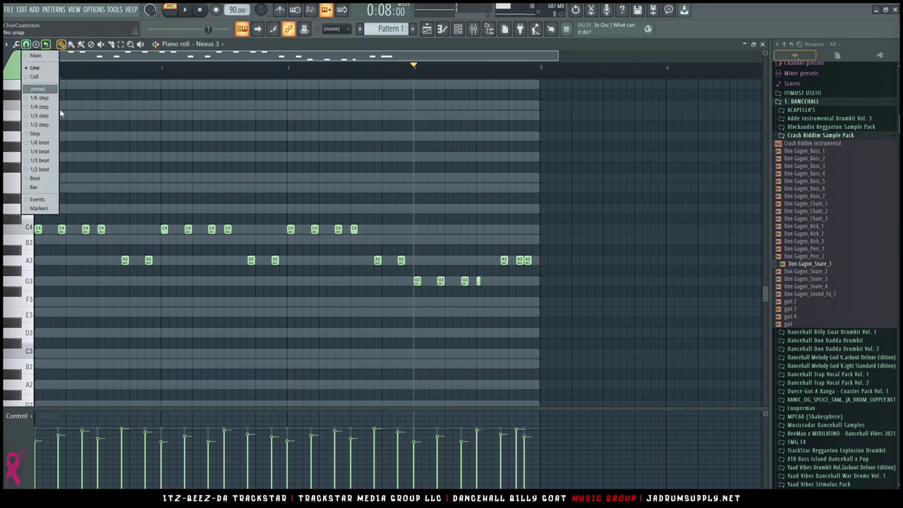
click(47, 124)
scroll(553, 321, up, 4)
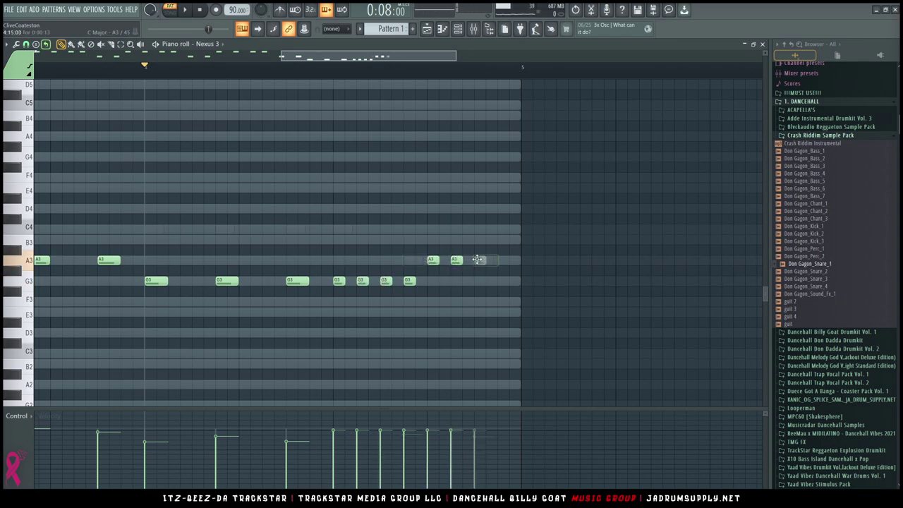
key(space)
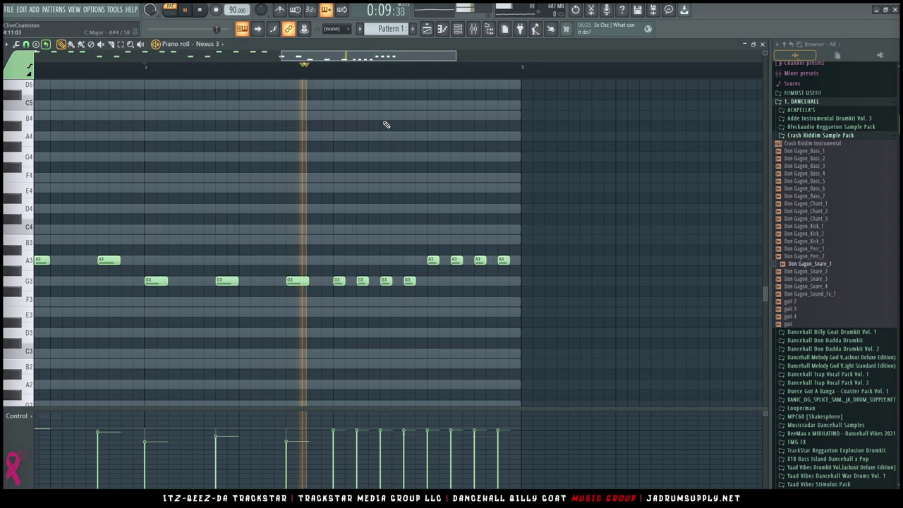
ctrl+right_click(393, 142)
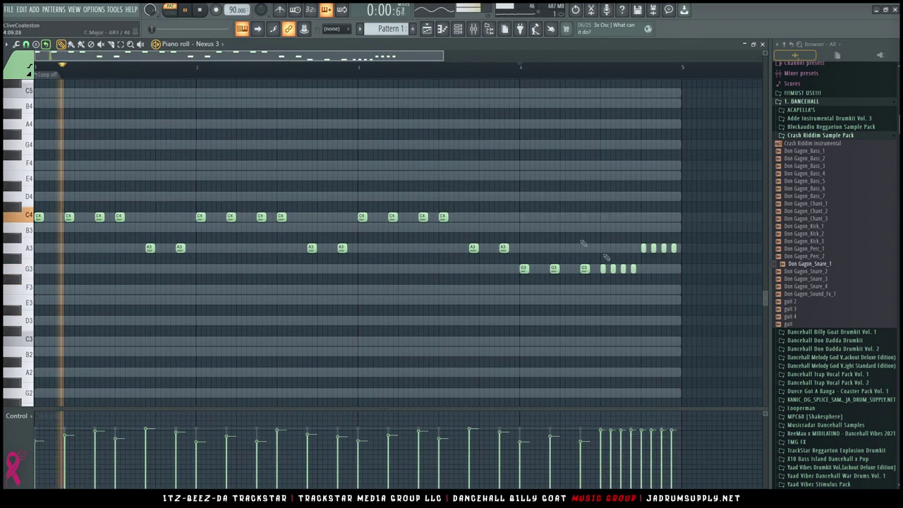
Delete the first short G3 note in bar 4 and randomize the velocities of the Nexus 3 notes
drag(693, 294, 602, 224)
key(space)
ctrl+click(610, 263)
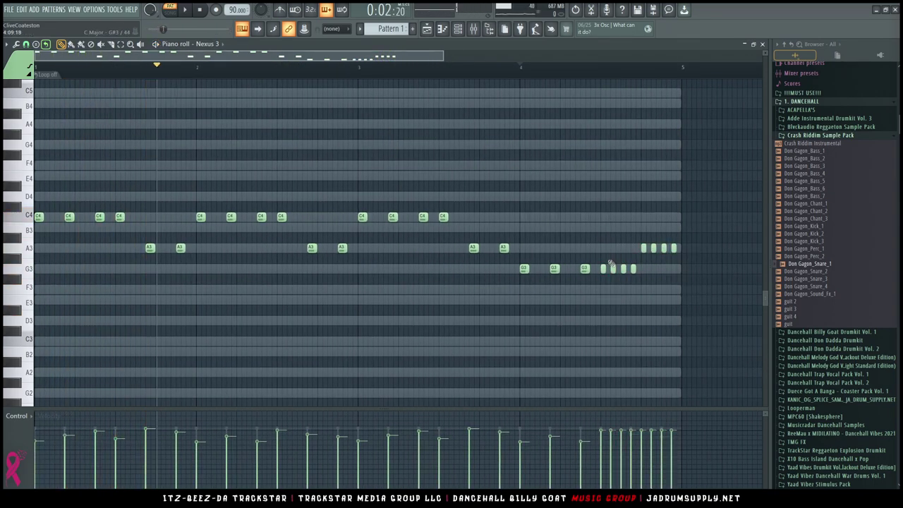
key(space)
click(509, 67)
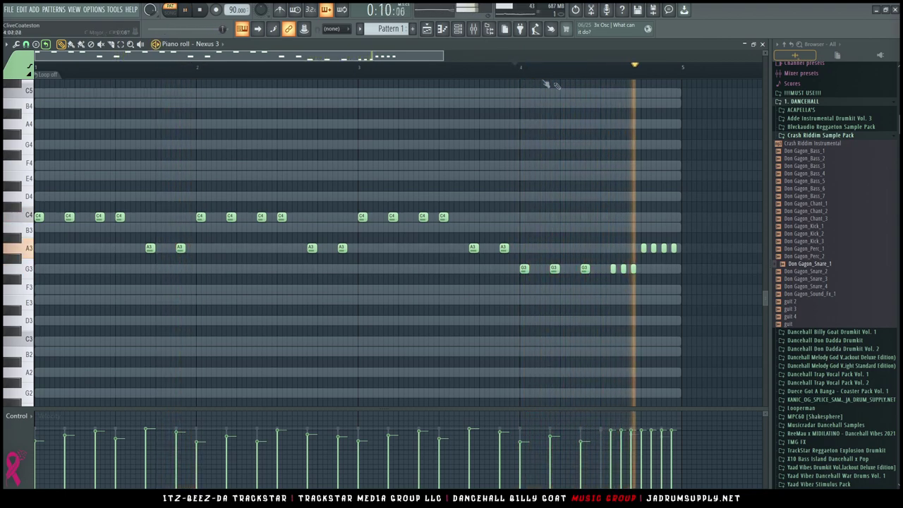
key(space)
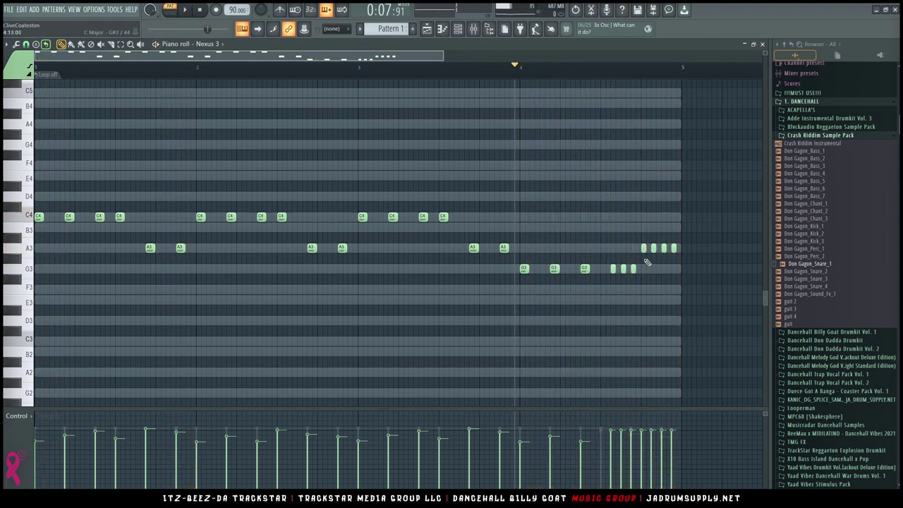
key(alt+r)
key(Return)
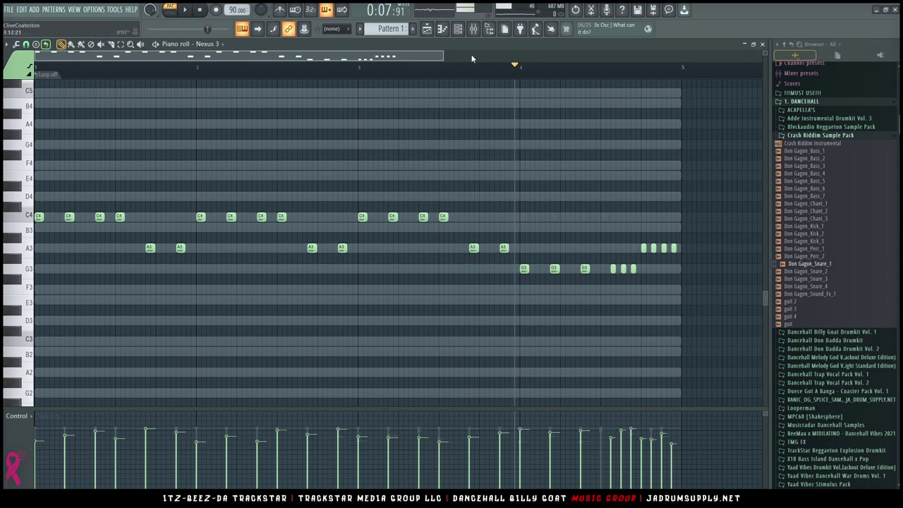
Replace the Xpand!2 notes with a copy of the Nexus 3 bass line and re-enable the other bass and drum channels
key(F6)
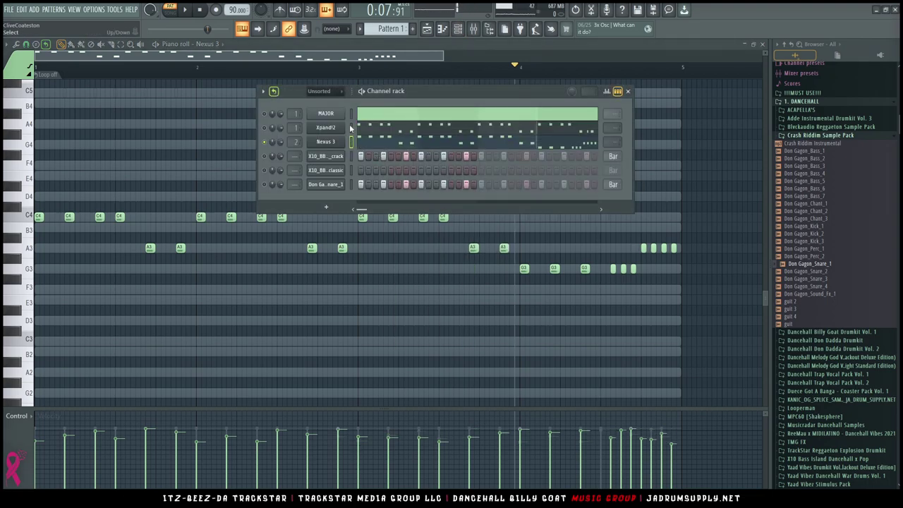
click(350, 128)
key(ctrl+v)
key(space)
click(583, 132)
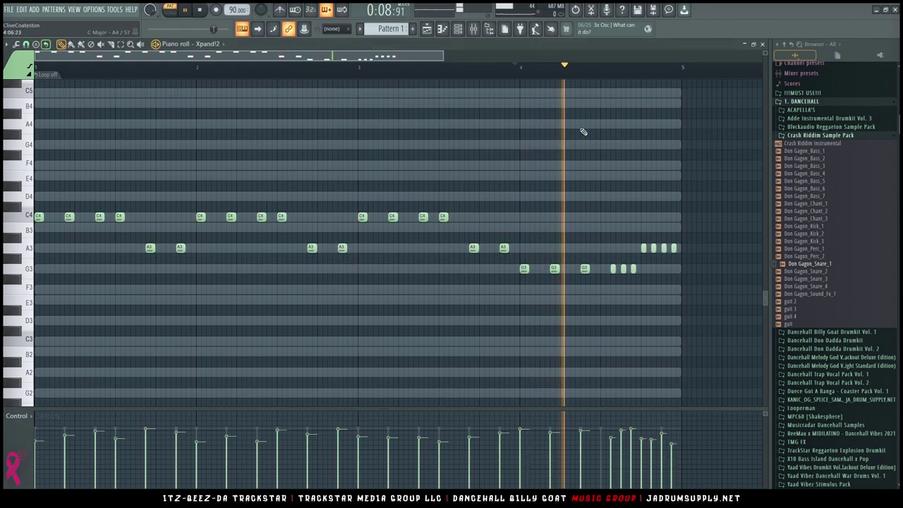
key(F6)
click(263, 128)
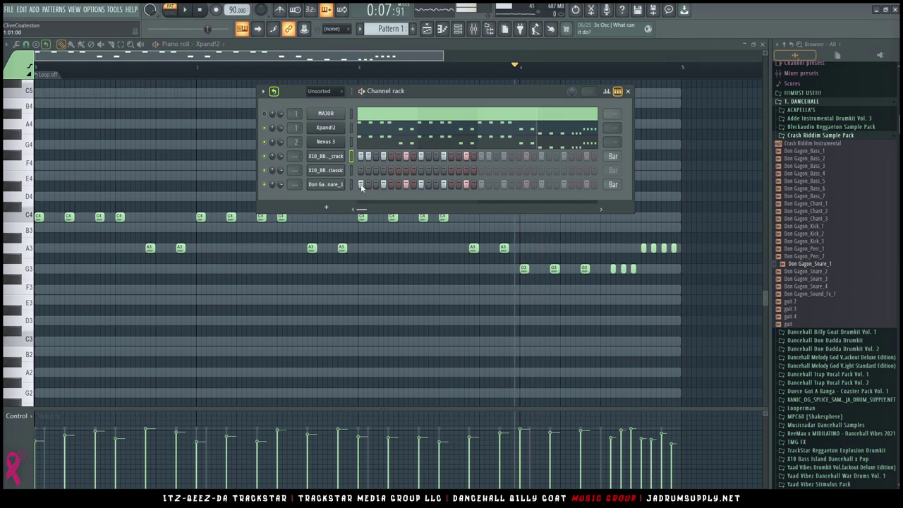
Try alternative kick and snare step placements against the bass line and undo the step edits
click(388, 141)
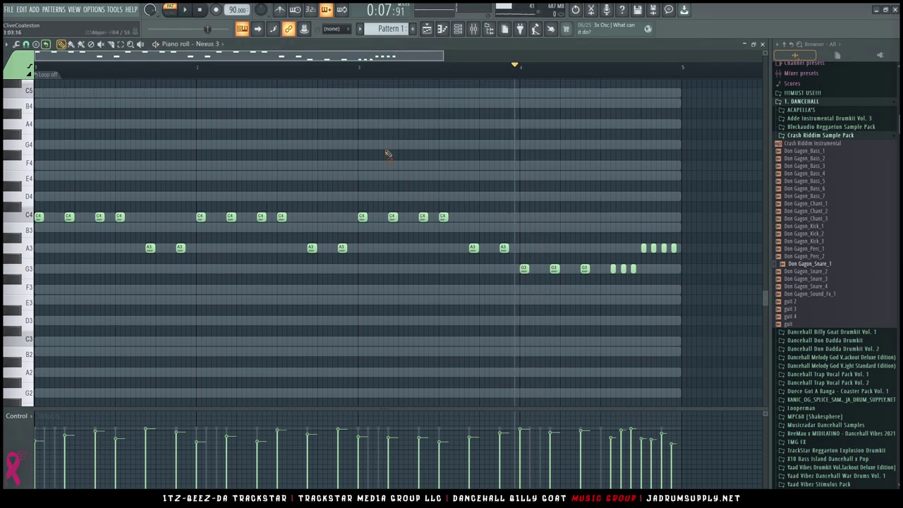
click(456, 34)
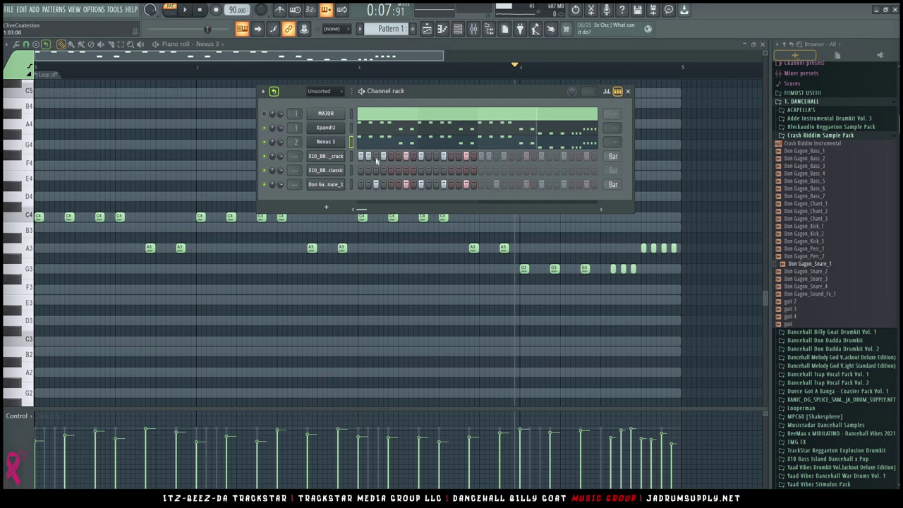
key(space)
key(space)
key(space)
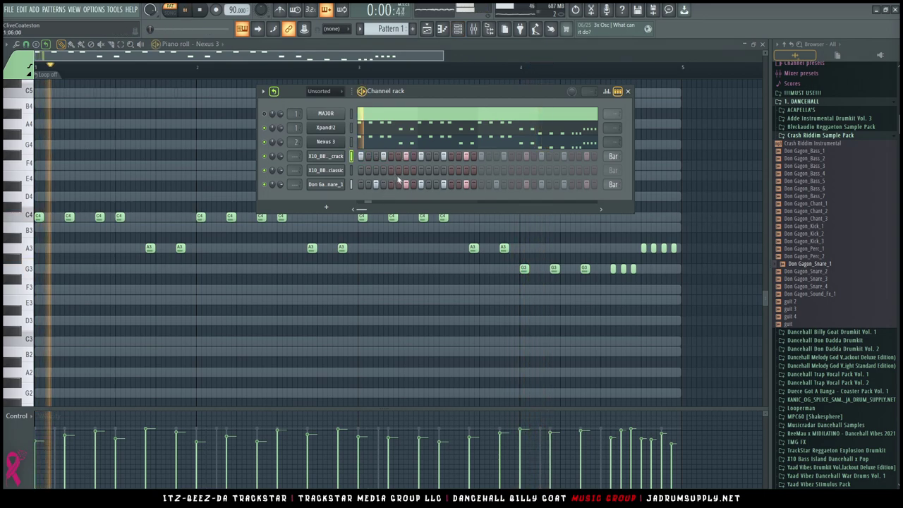
key(space)
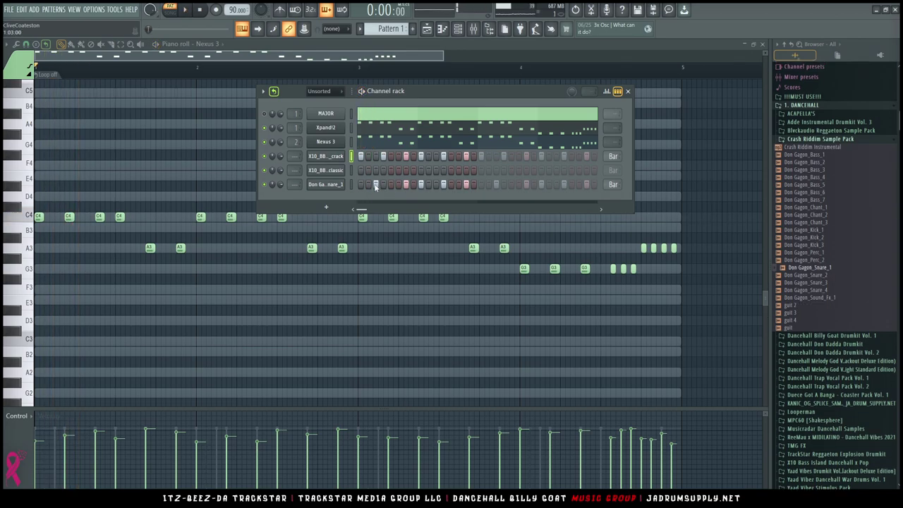
key(space)
click(392, 158)
key(space)
key(space)
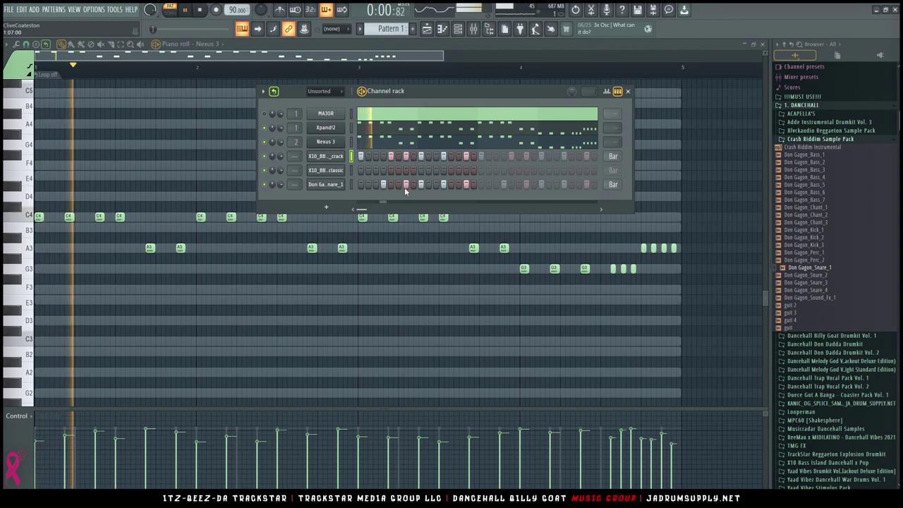
key(space)
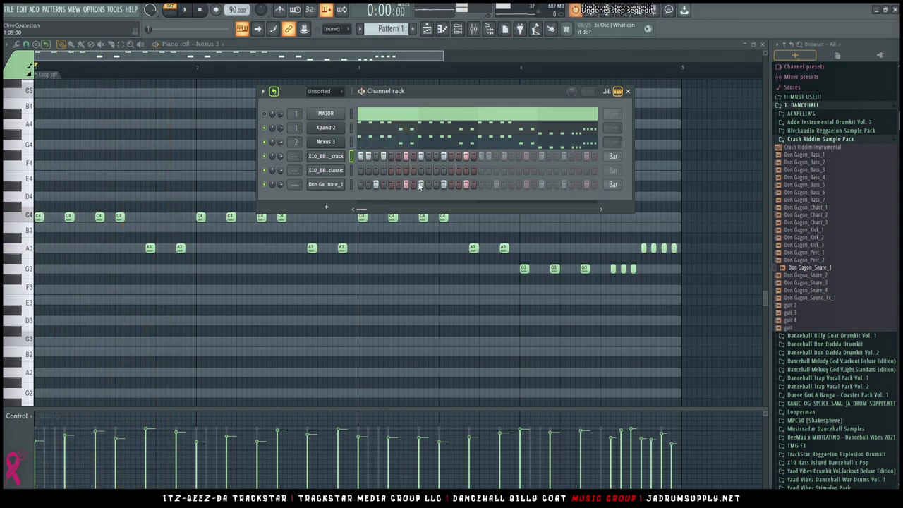
Set the Release smart knob of Xpand!2 to +43 % while the pattern plays, and close the plugin
key(space)
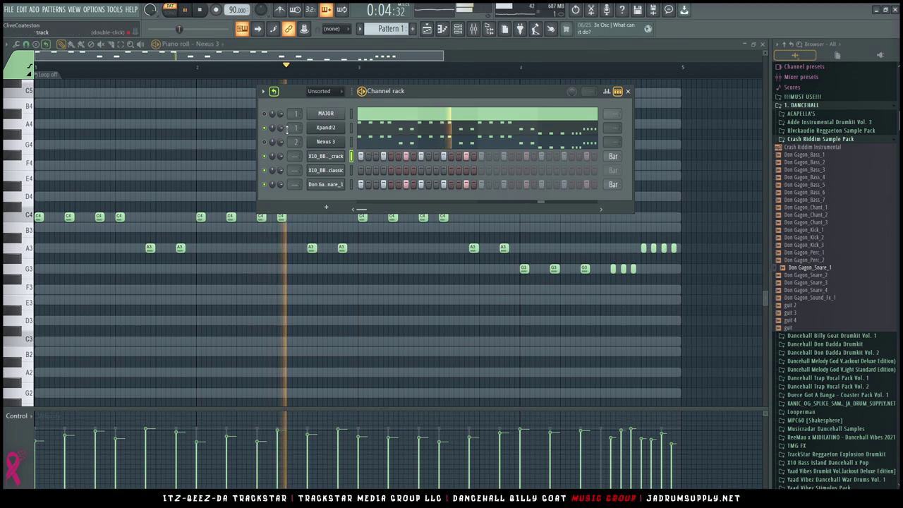
click(325, 128)
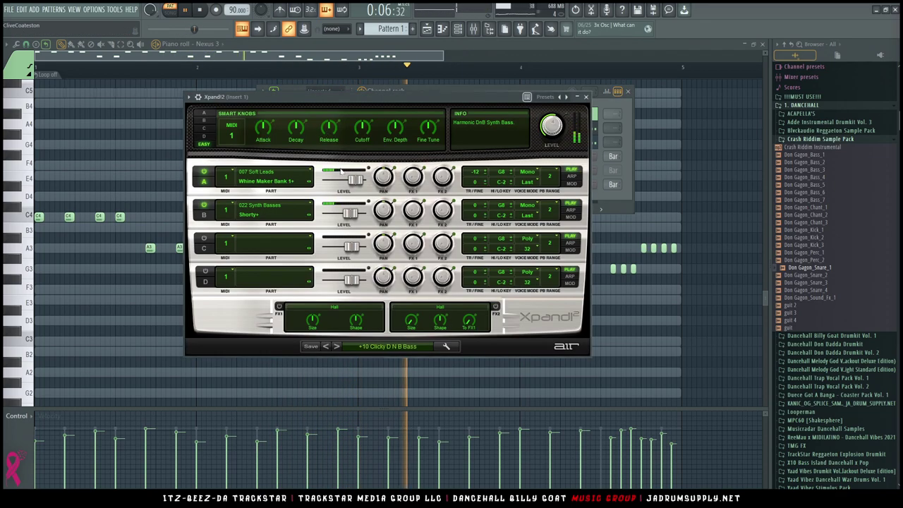
drag(325, 105, 327, 104)
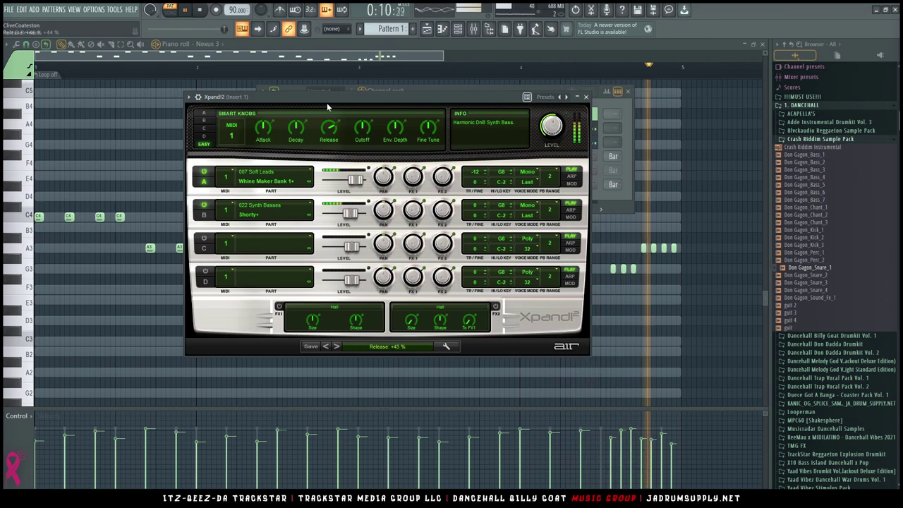
click(586, 98)
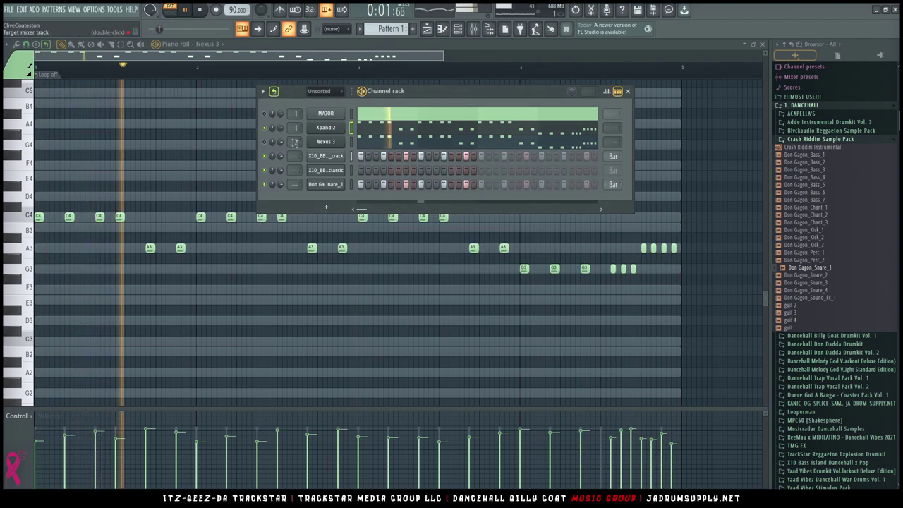
Program a step pattern for the X10 classic drum channel while playing it against the bass and other drums
scroll(280, 143, down, 10)
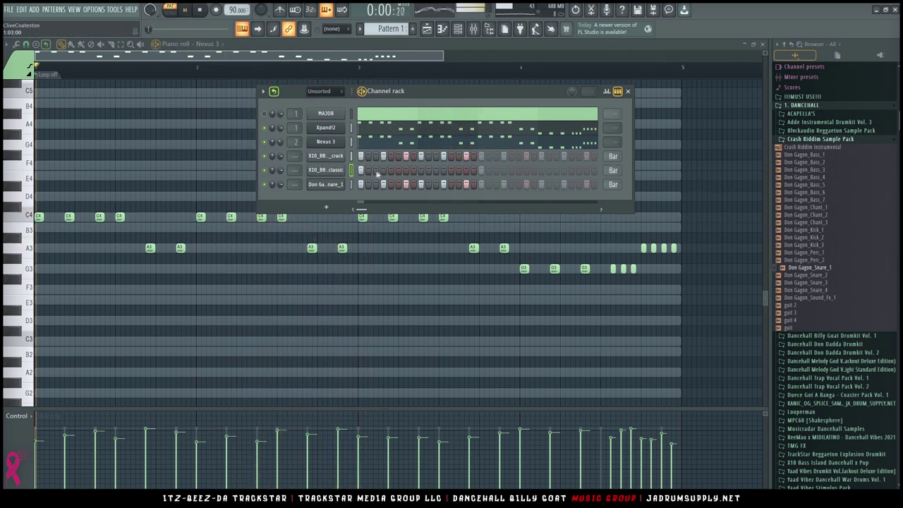
key(space)
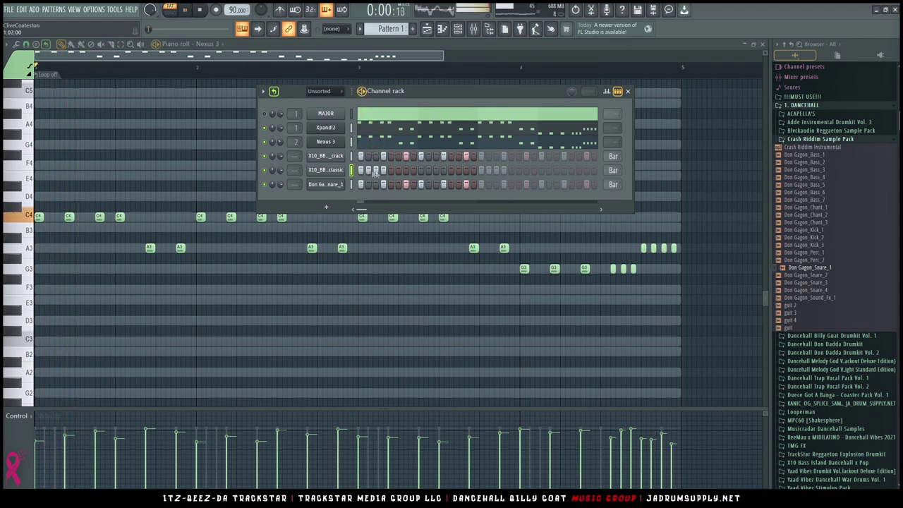
key(space)
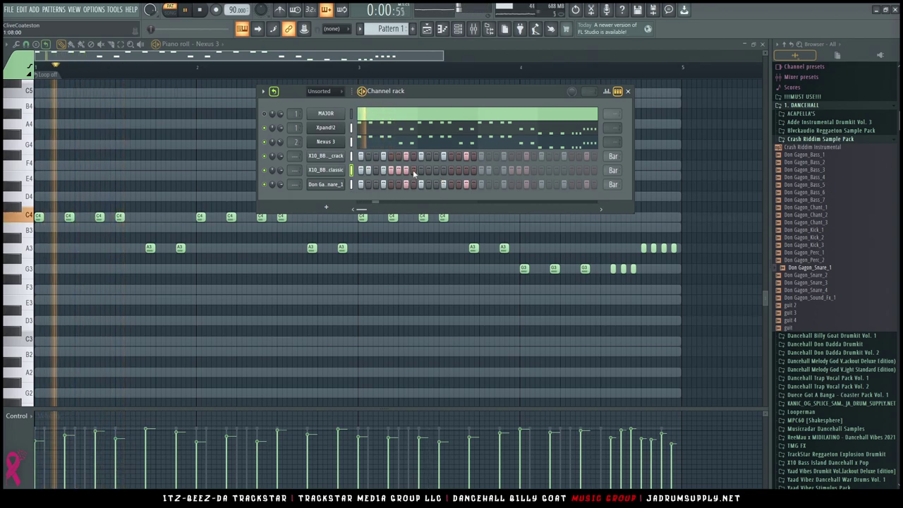
key(space)
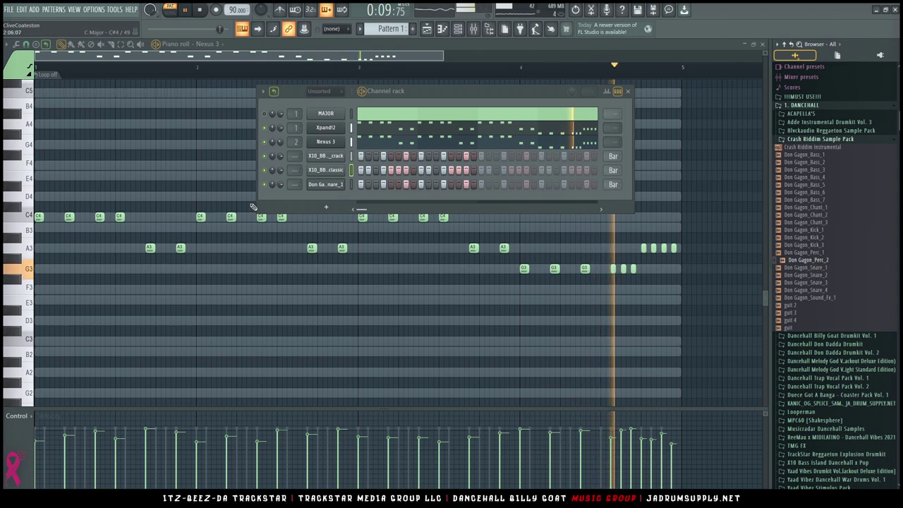
Add a Roland JV-1080 (VST2 64bit) instrument channel to the pattern
click(327, 208)
mouse_move(357, 209)
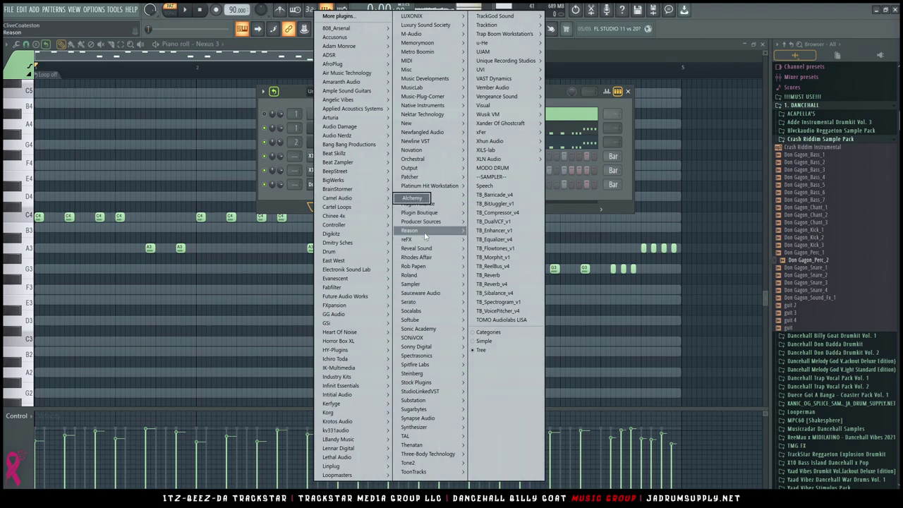
mouse_move(416, 274)
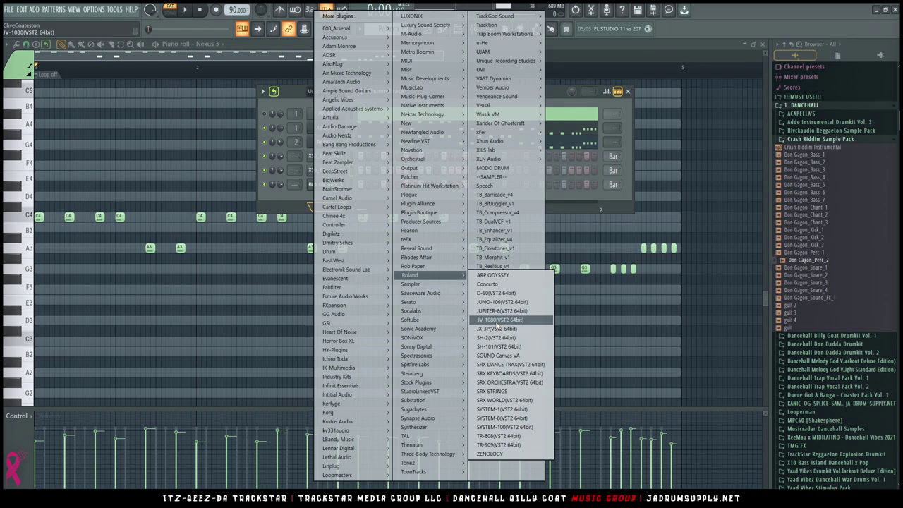
click(498, 321)
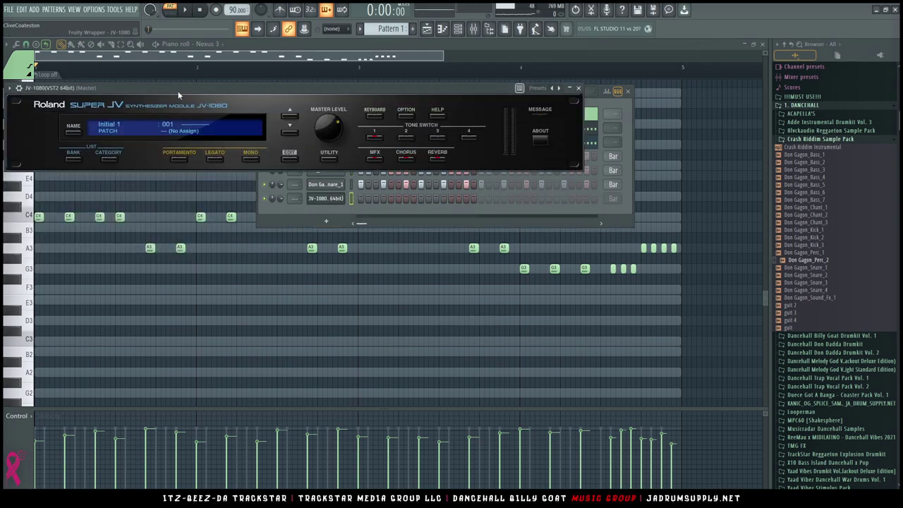
Try patches 033 and 001 of the JV-1080's initial bank
drag(176, 91, 291, 112)
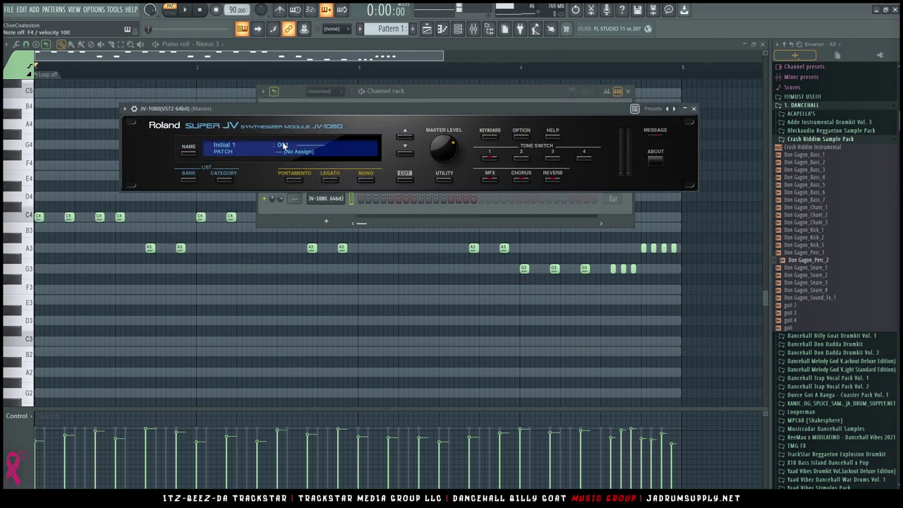
click(282, 144)
mouse_move(237, 162)
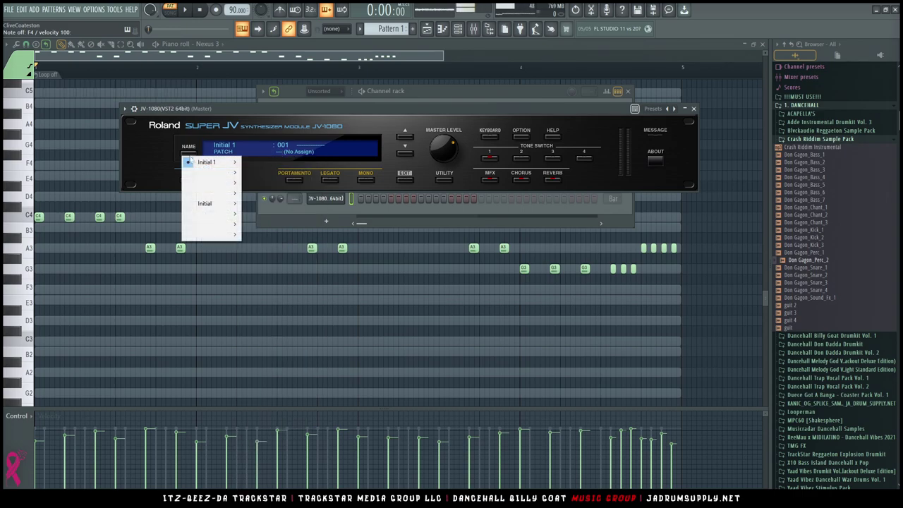
mouse_move(218, 185)
click(296, 172)
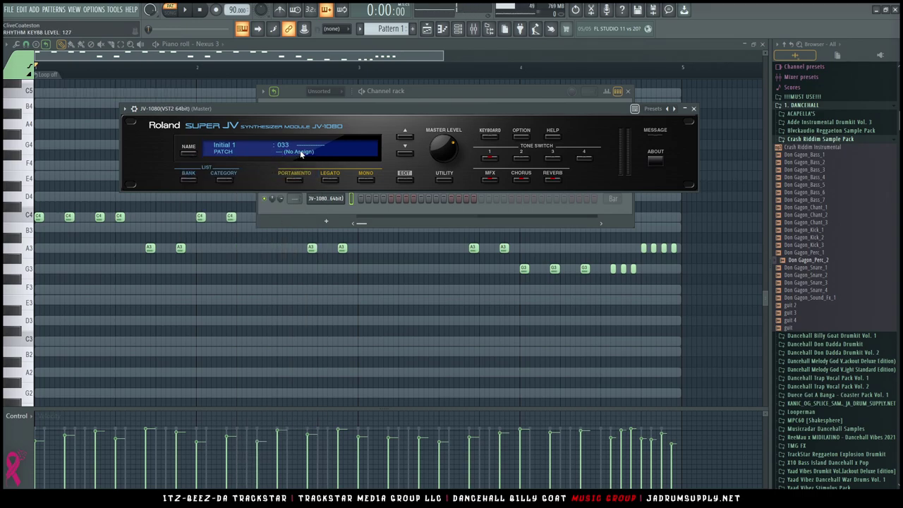
click(294, 146)
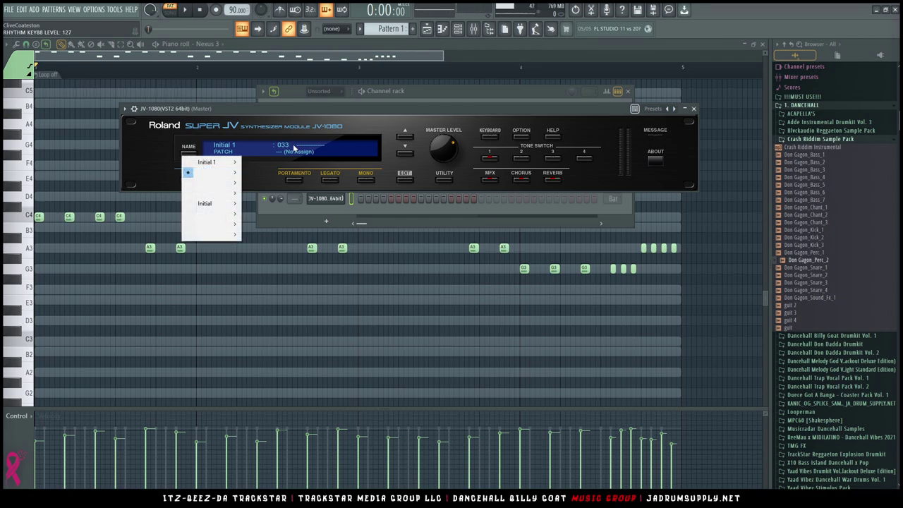
mouse_move(211, 162)
click(268, 162)
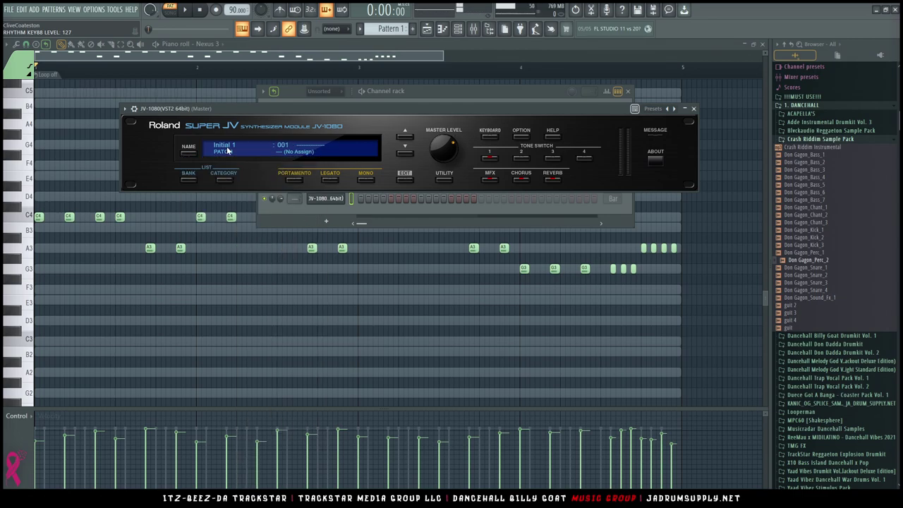
Replace the JV-1080 channel with the Roland D-50 (VST2 64bit) synthesizer
click(133, 109)
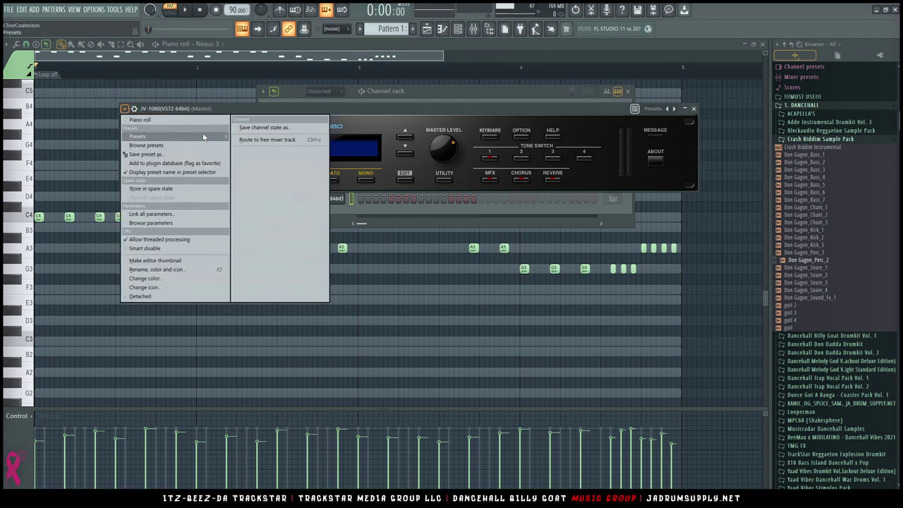
click(372, 90)
right_click(317, 198)
right_click(326, 201)
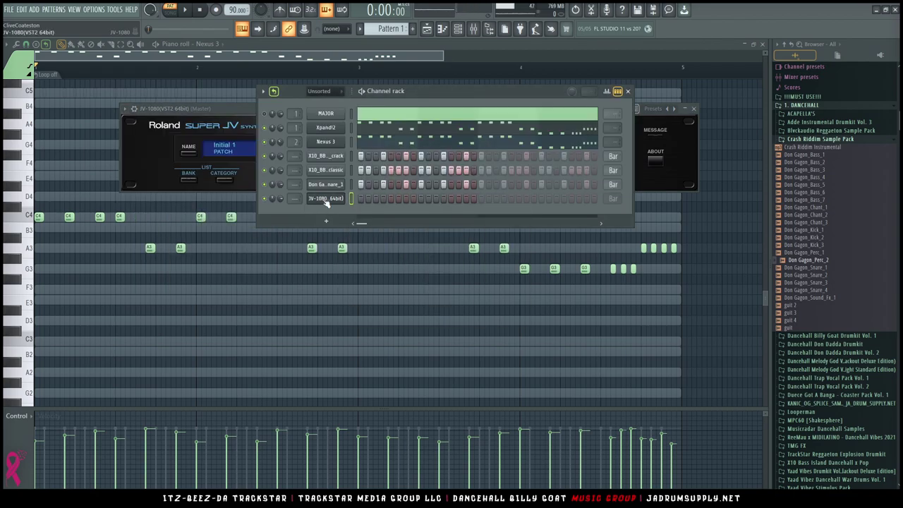
mouse_move(373, 271)
mouse_move(530, 294)
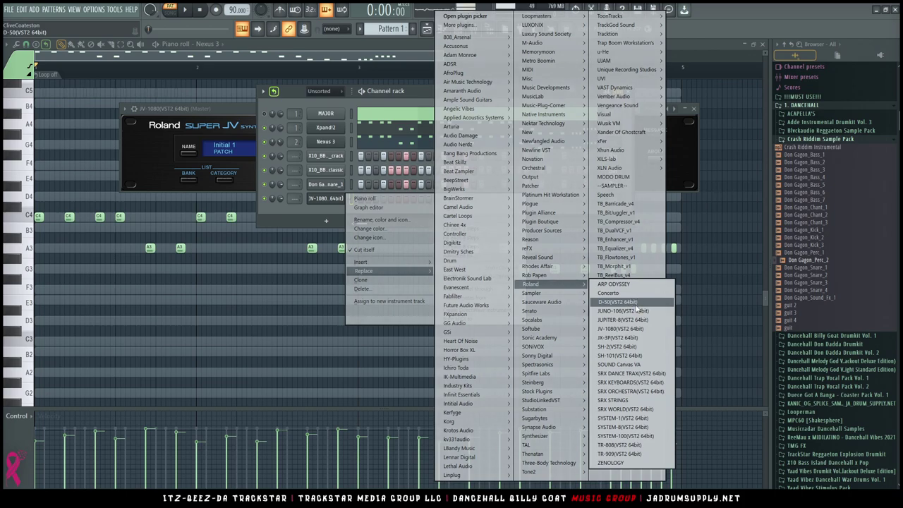
click(636, 304)
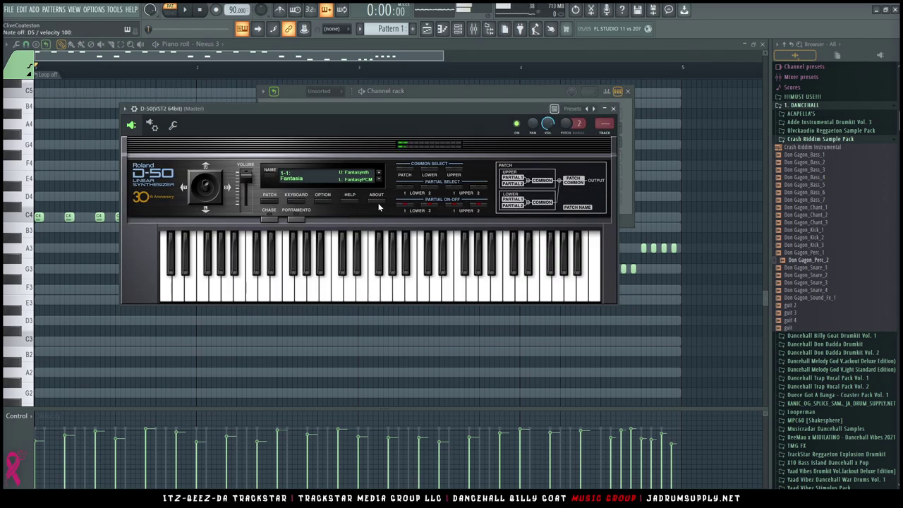
Load the D-50 preset 1-3: Jazz Guitar Duo and try out its sound
click(299, 178)
mouse_move(301, 191)
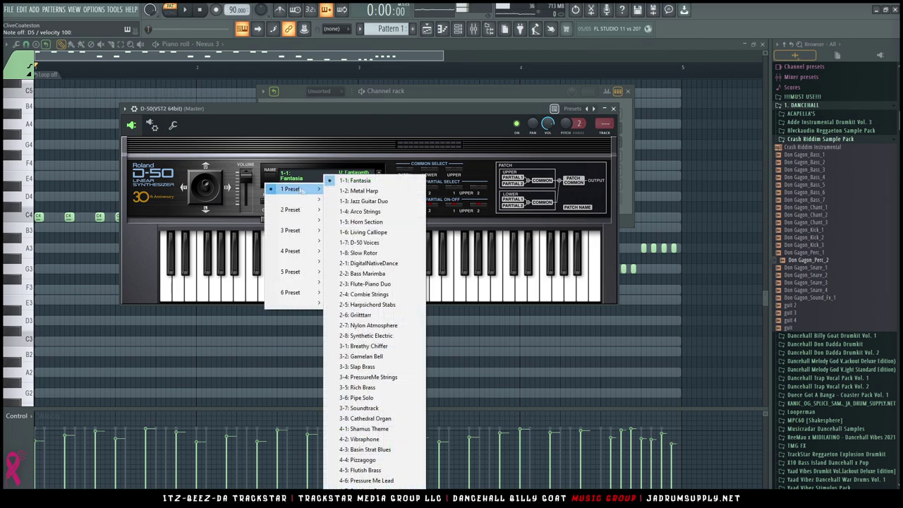
click(373, 201)
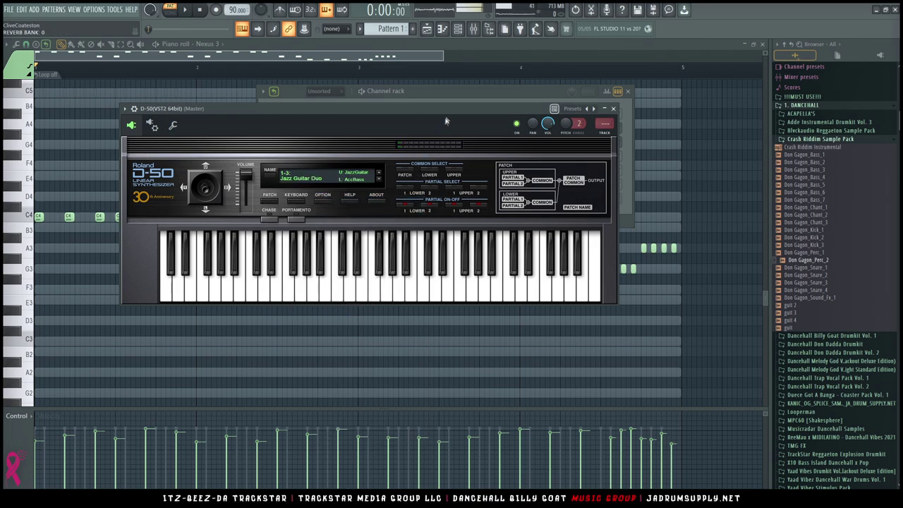
drag(445, 119, 447, 117)
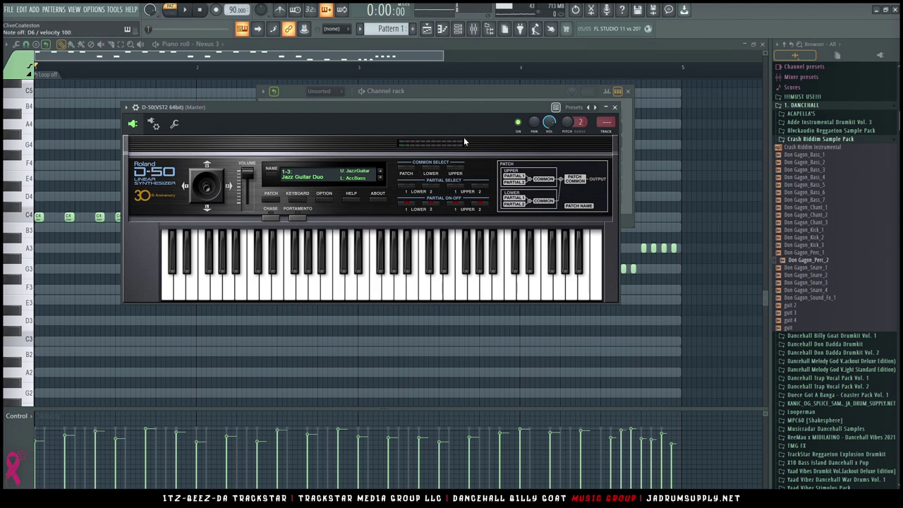
Load the D-50 preset 2-4: Combie Strings and audition it over the playing pattern
click(320, 178)
mouse_move(321, 187)
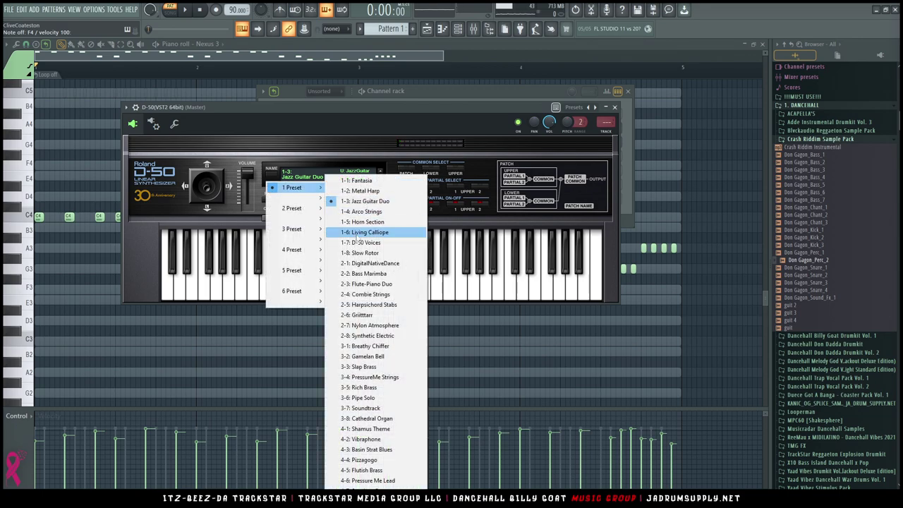
click(396, 297)
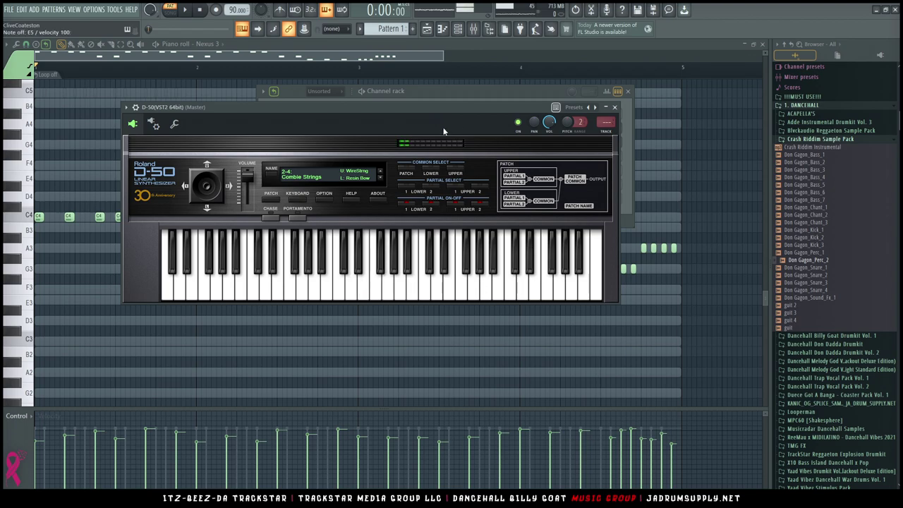
click(500, 94)
key(space)
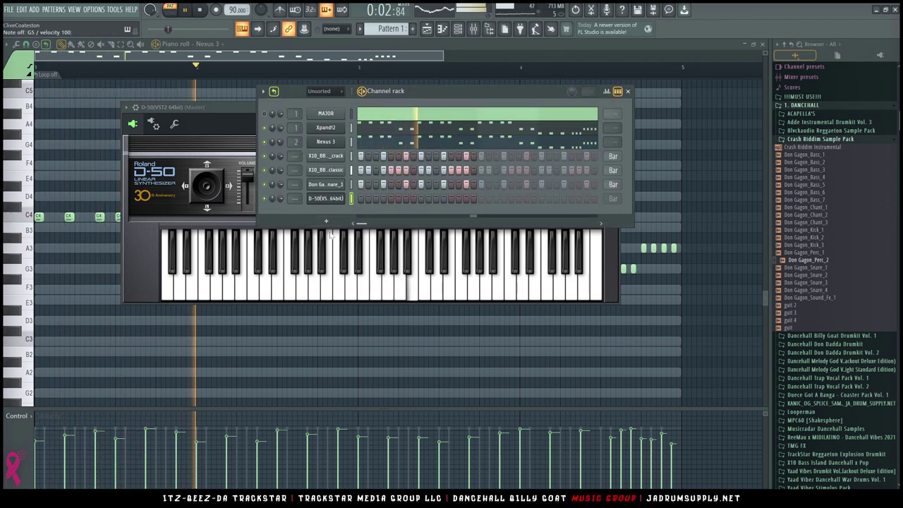
click(326, 198)
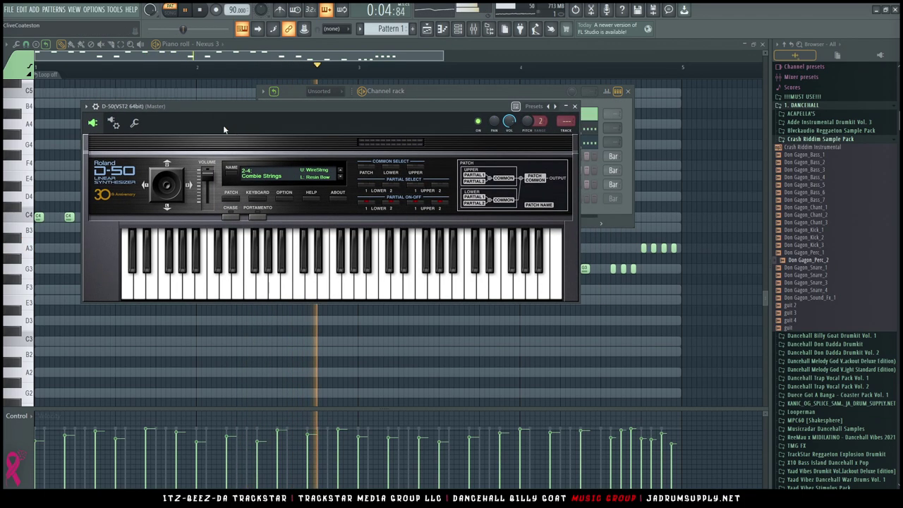
key(space)
Load the D-50 preset 1-5: Horn Section and audition it over the playing pattern
click(286, 170)
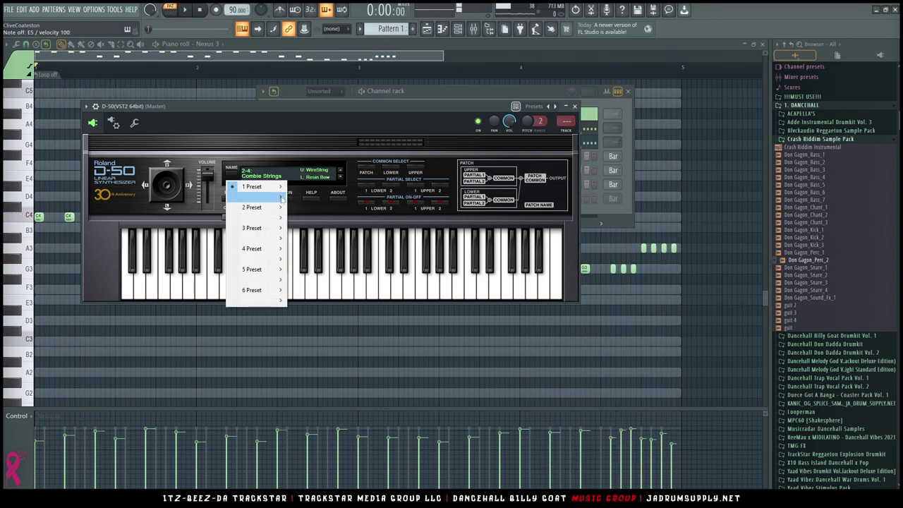
mouse_move(280, 188)
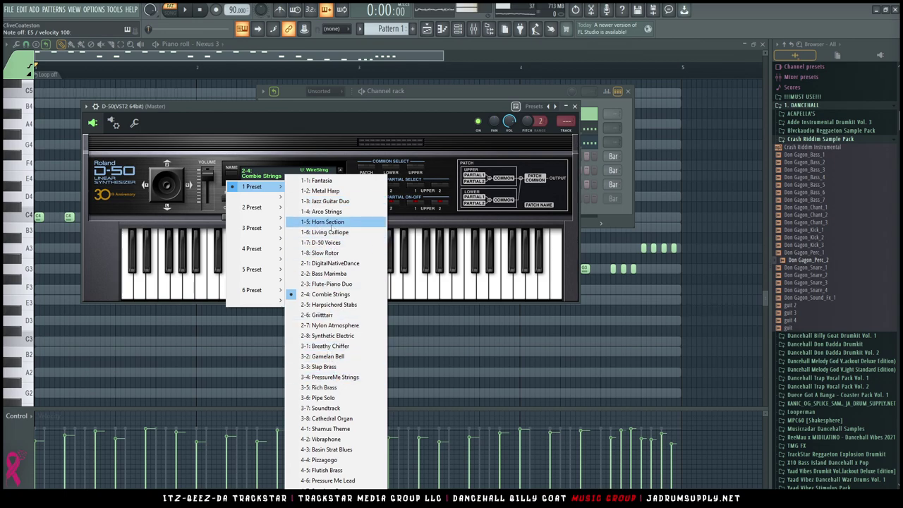
click(322, 221)
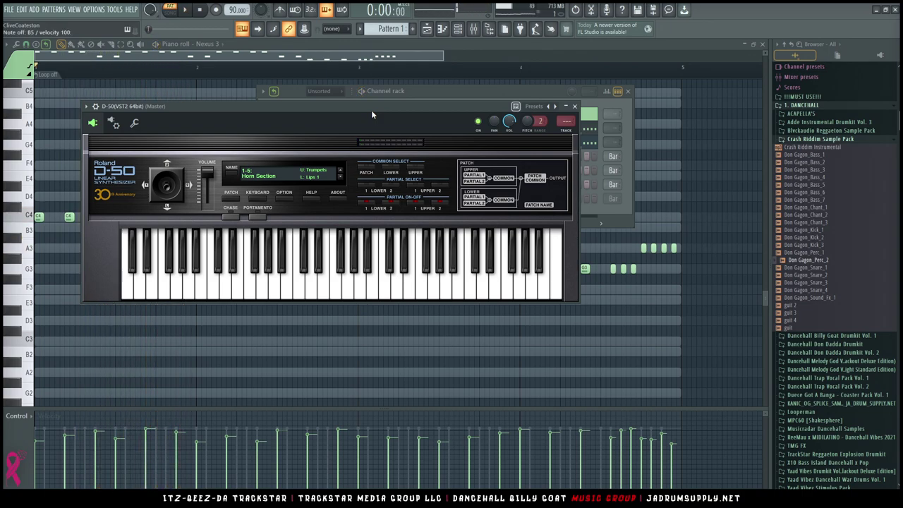
key(space)
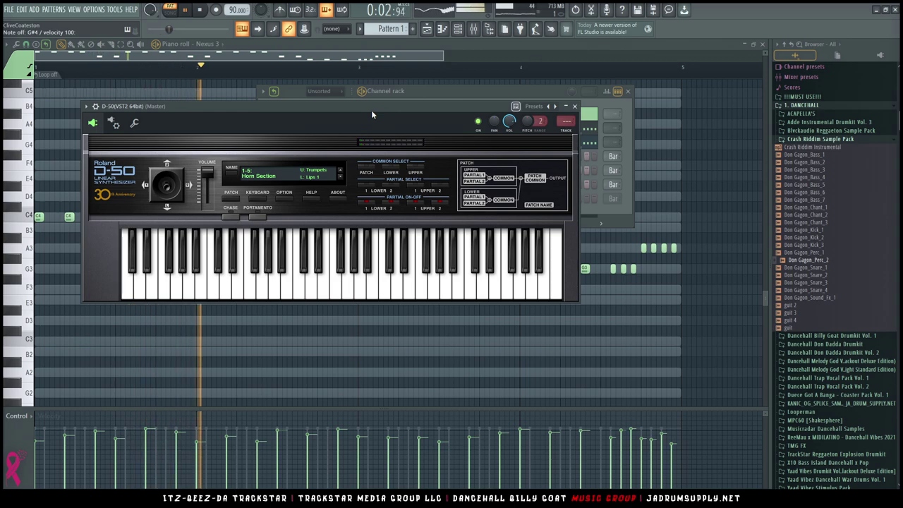
key(space)
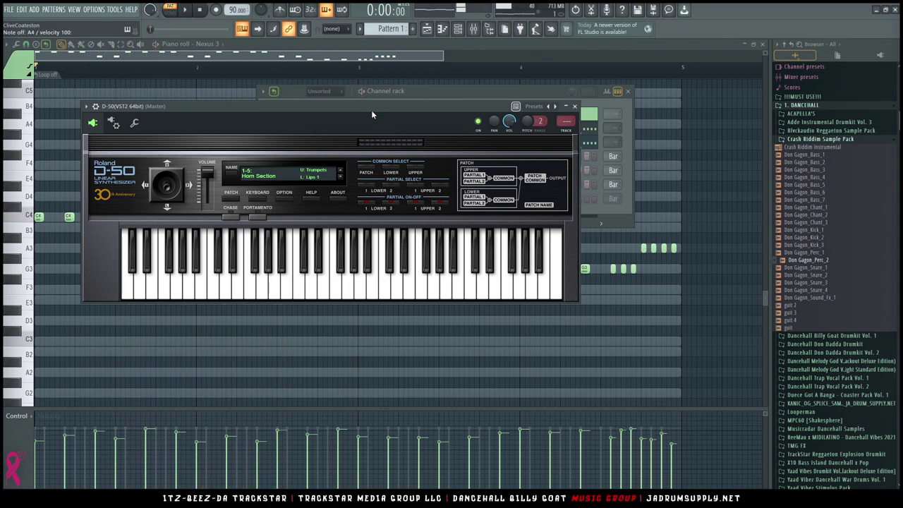
Open the D-50 channel's notes in the piano roll with a one-bar loop
click(443, 92)
right_click(335, 199)
click(350, 202)
right_click(338, 201)
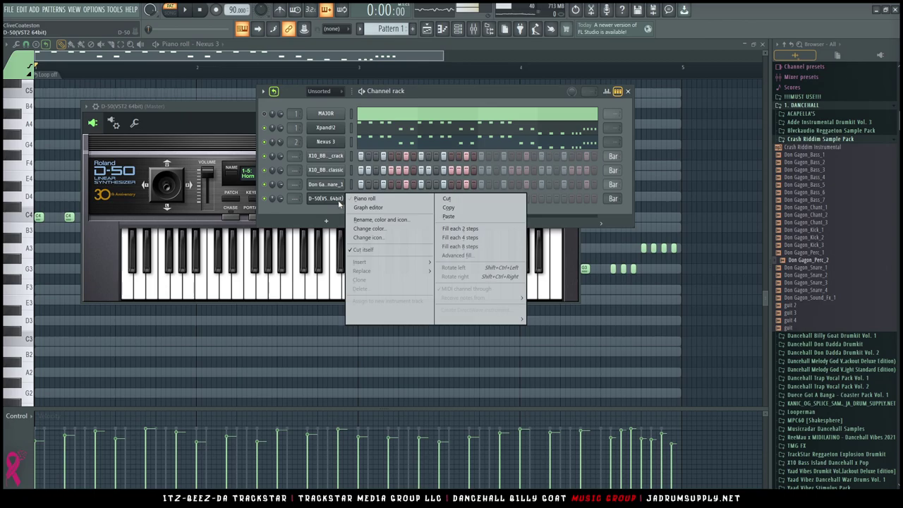
click(354, 199)
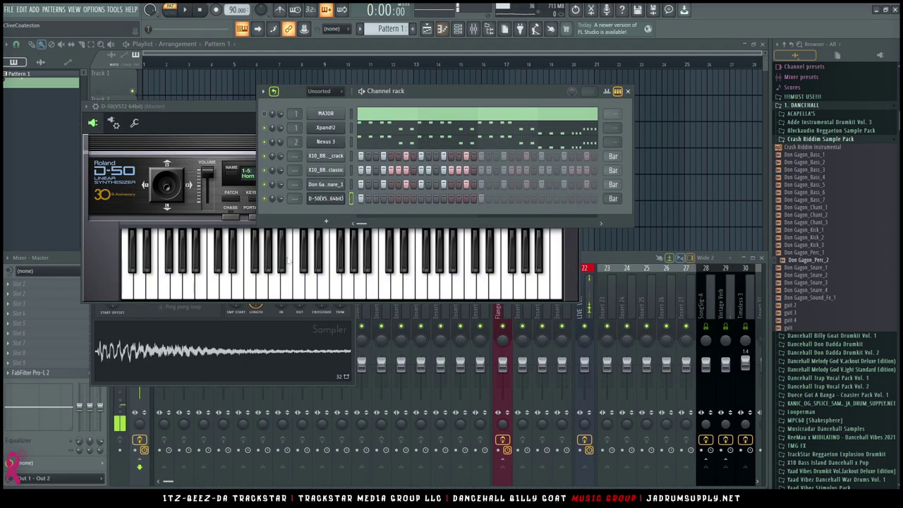
right_click(343, 200)
click(368, 201)
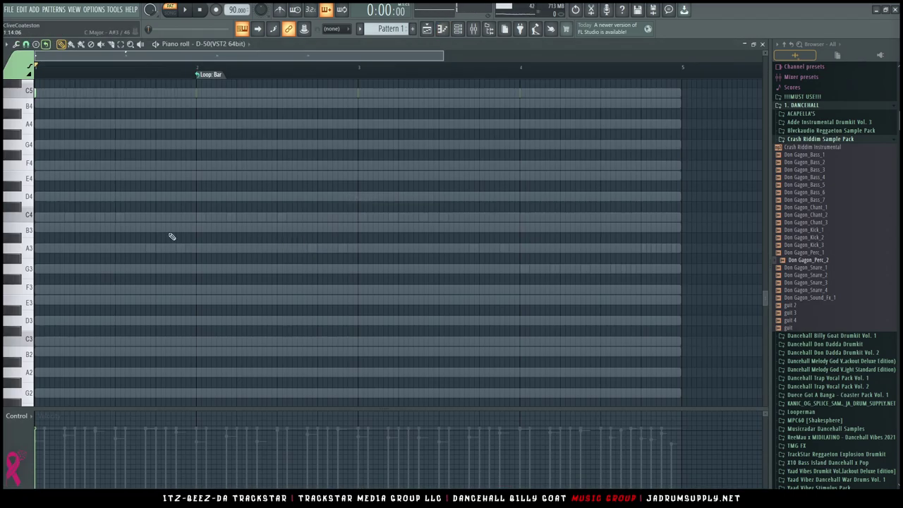
Try two short D5 notes in the first beat of bar 1 and delete them
scroll(91, 264, down, 5)
scroll(57, 239, up, 5)
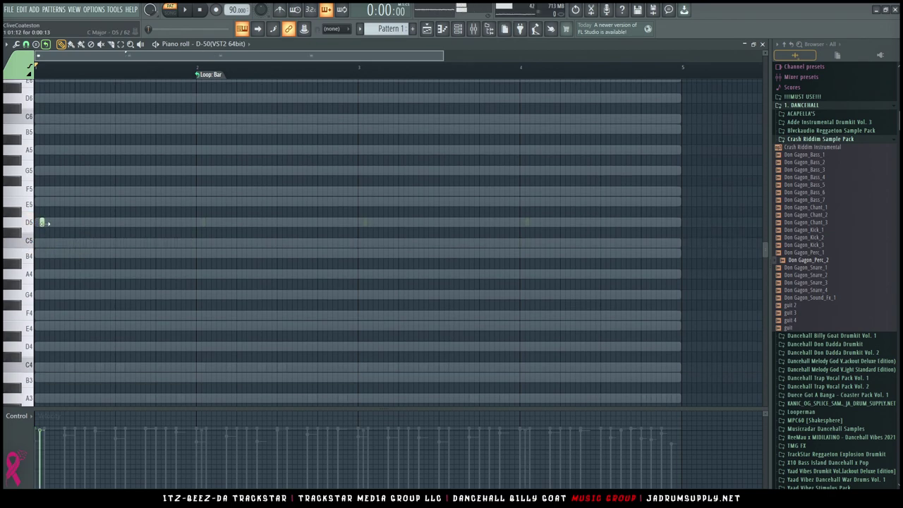
click(26, 45)
click(34, 68)
scroll(135, 266, up, 1)
key(space)
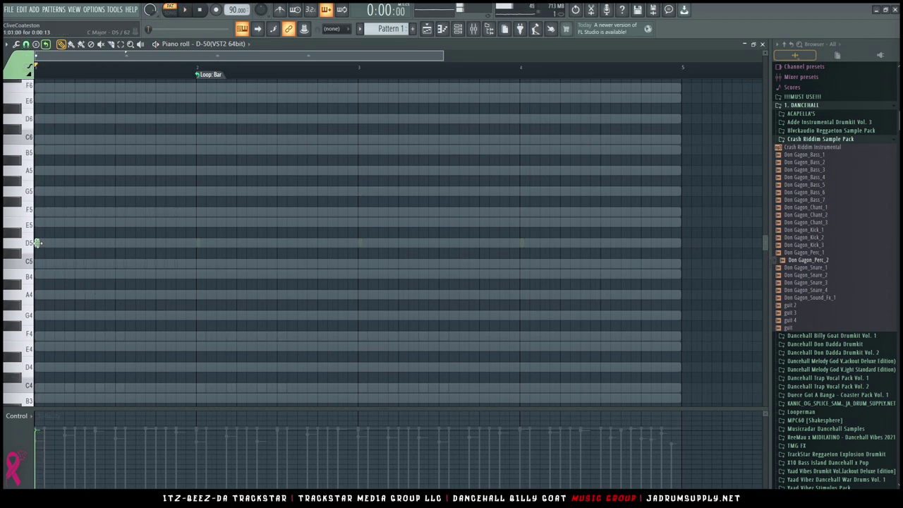
click(67, 243)
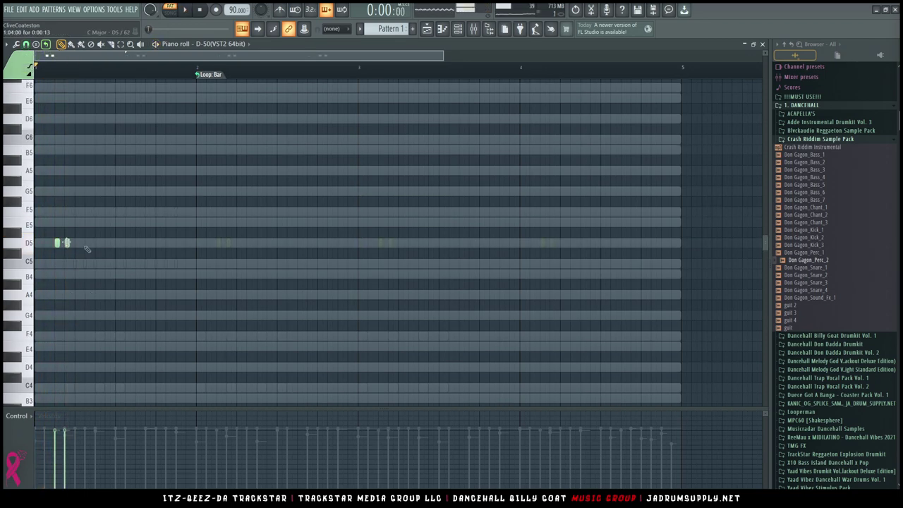
key(space)
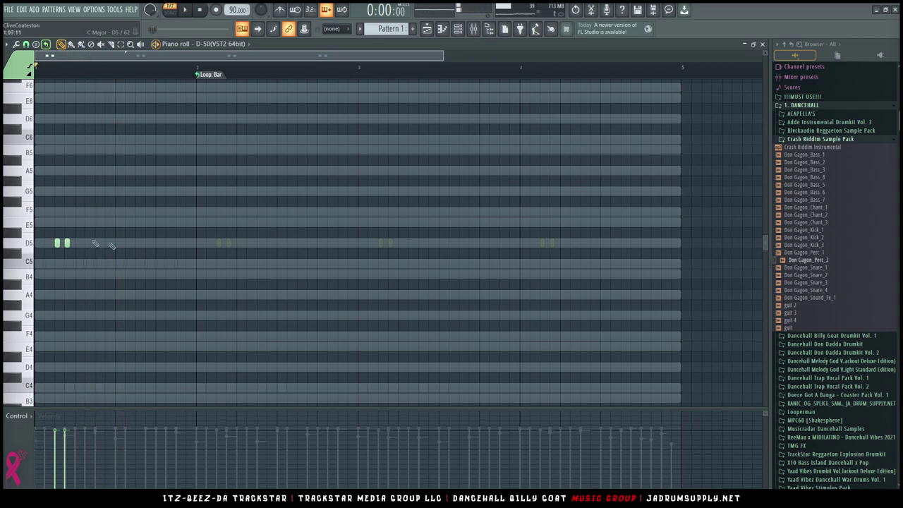
right_click(67, 242)
right_click(57, 244)
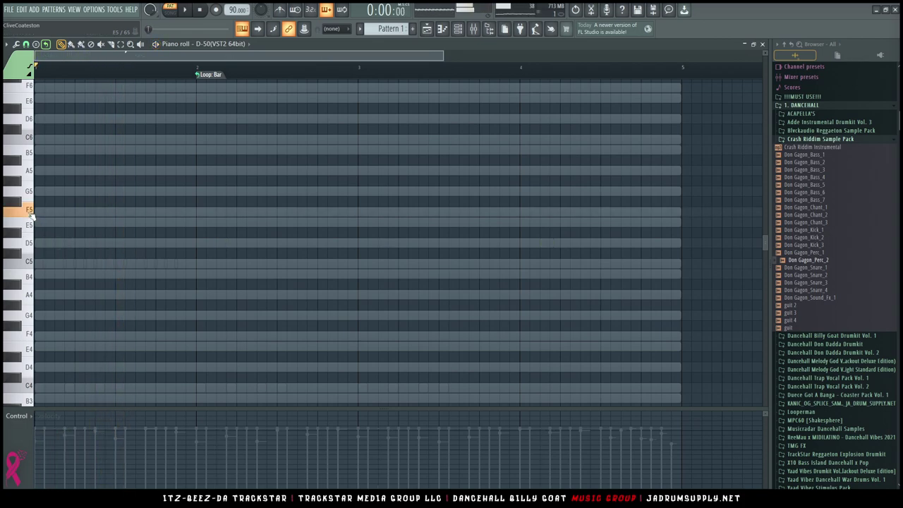
Try a longer note at the start of bar 1 on F5, A#4 and C5 to find the opening pitch
click(40, 212)
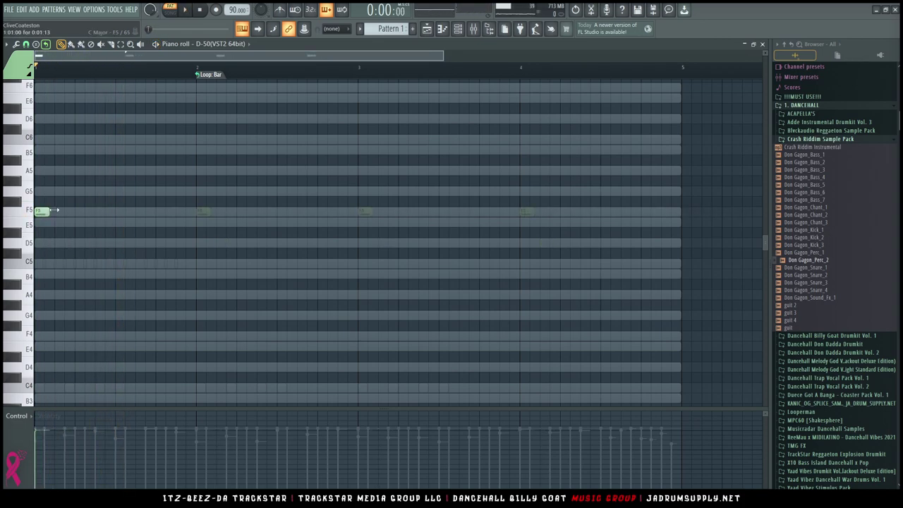
key(space)
key(space)
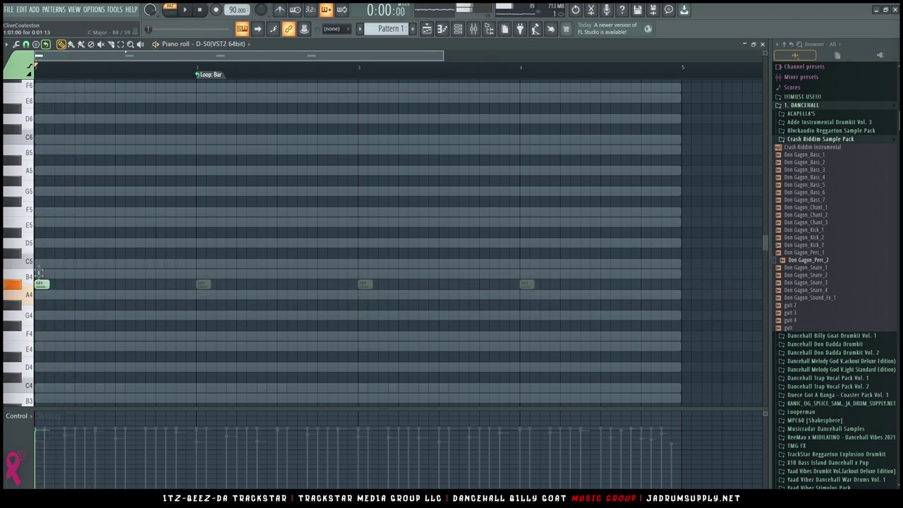
scroll(101, 270, down, 1)
key(space)
key(space)
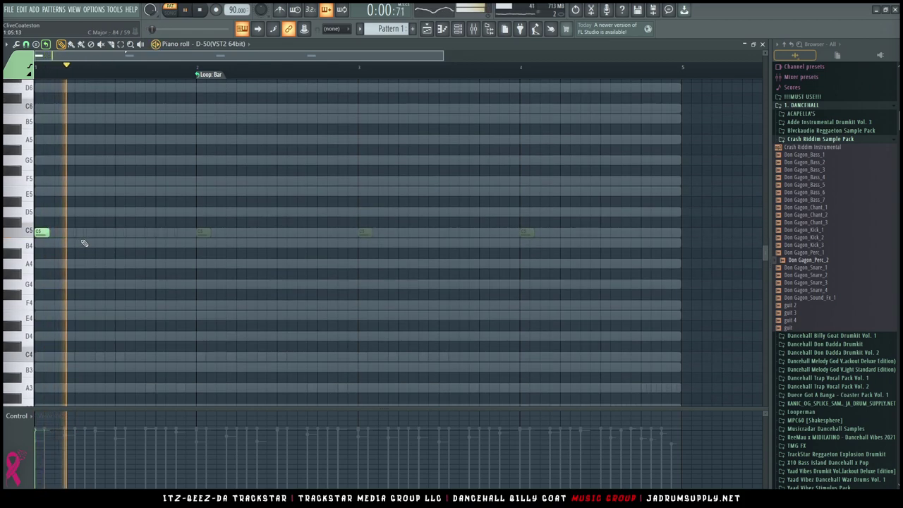
Try the C5 note slightly later in bar 1 with a second C5 note near the bar's end
click(158, 233)
key(space)
key(space)
scroll(106, 70, down, 2)
click(22, 235)
key(space)
drag(40, 233, 53, 233)
key(space)
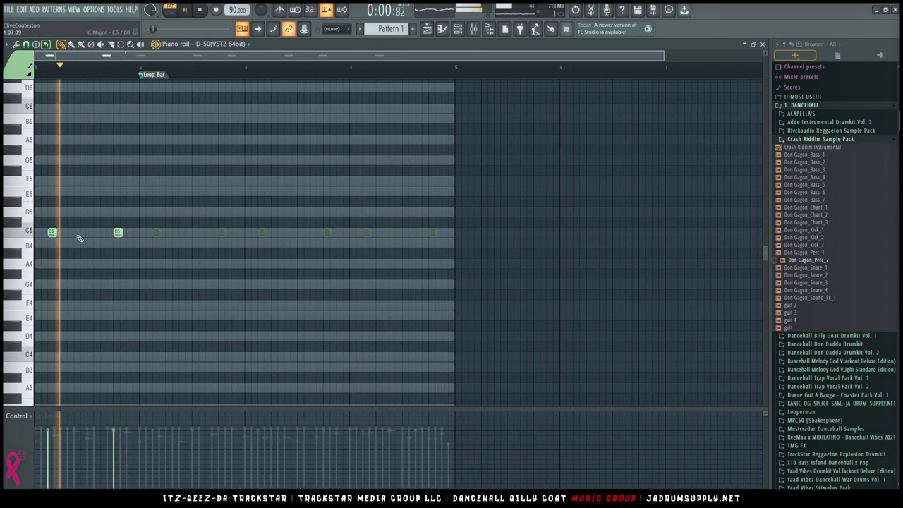
Replace the longer notes in bar 1 with a short-note phrase: four on C5, one on B4 and one on A4
right_click(49, 232)
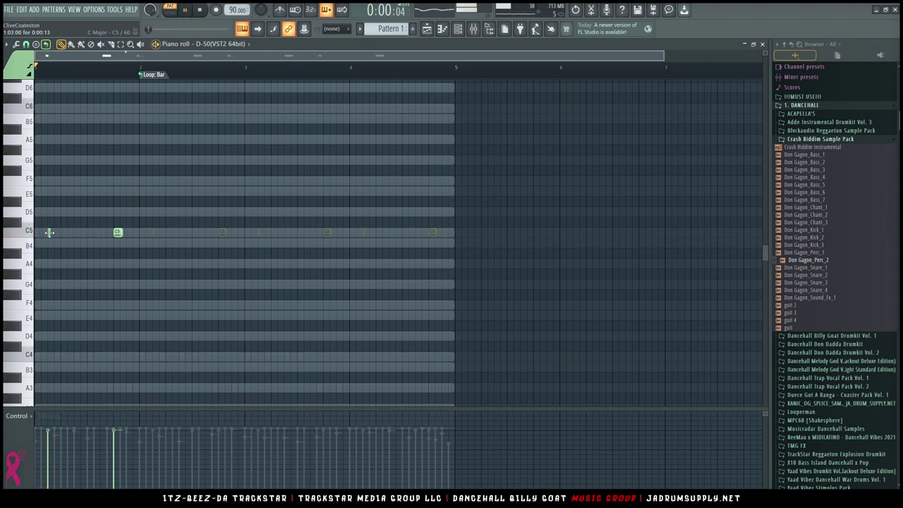
click(52, 232)
right_click(118, 233)
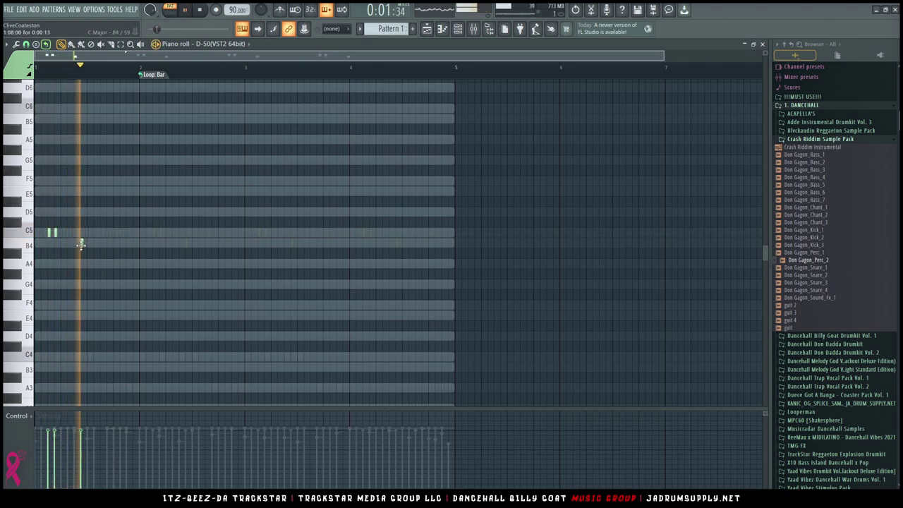
click(75, 233)
click(102, 235)
click(121, 242)
click(134, 264)
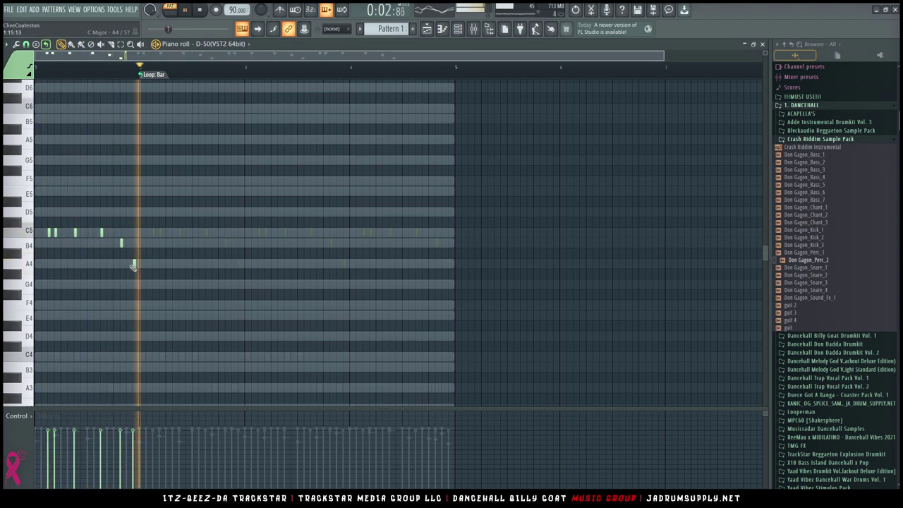
Move the B4 and A4 notes ending the bar 1 phrase one grid step earlier
ctrl+scroll(153, 215, up, 2)
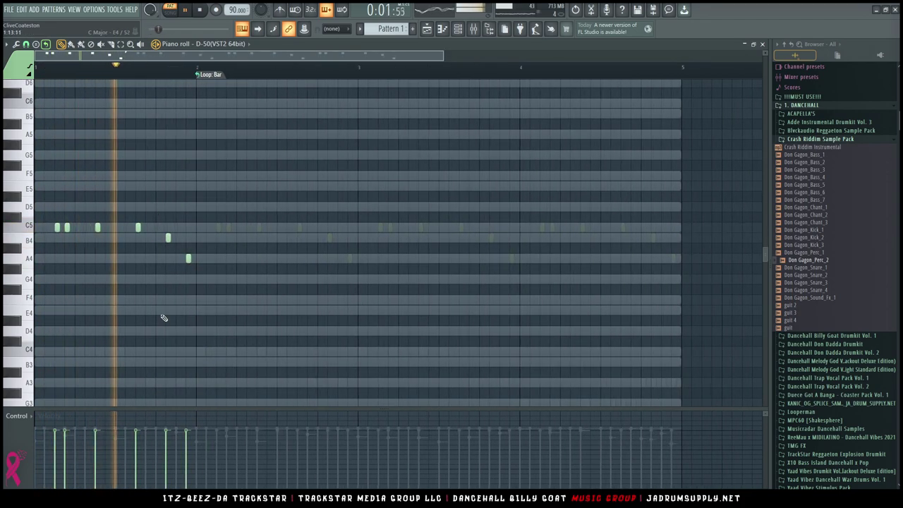
click(159, 239)
right_click(169, 240)
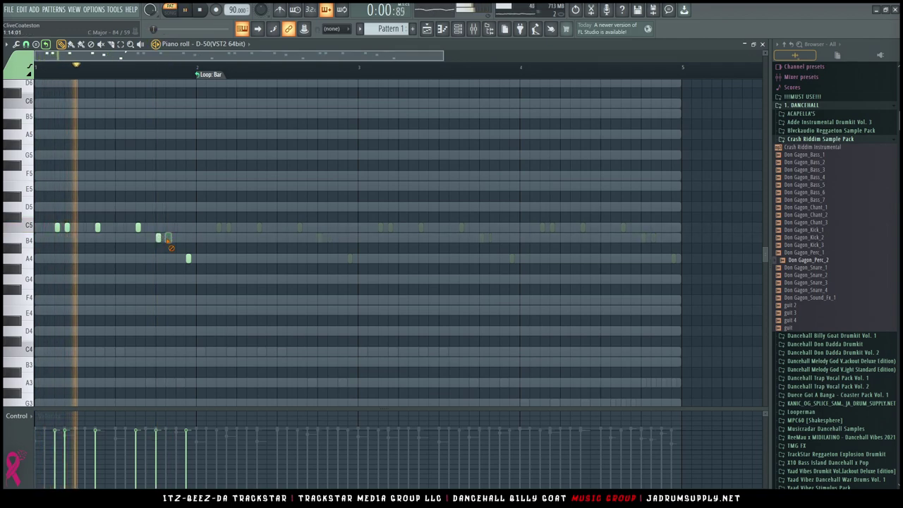
click(179, 261)
right_click(188, 260)
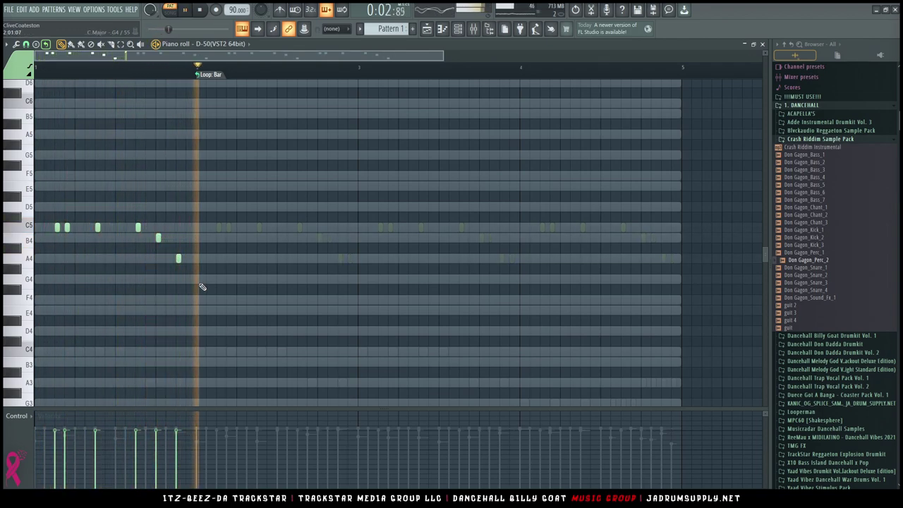
Copy the bar 1 phrase to the same positions in bar 2, and duplicate both bars into bars 3 and 4
key(ctrl+a)
key(ctrl+b)
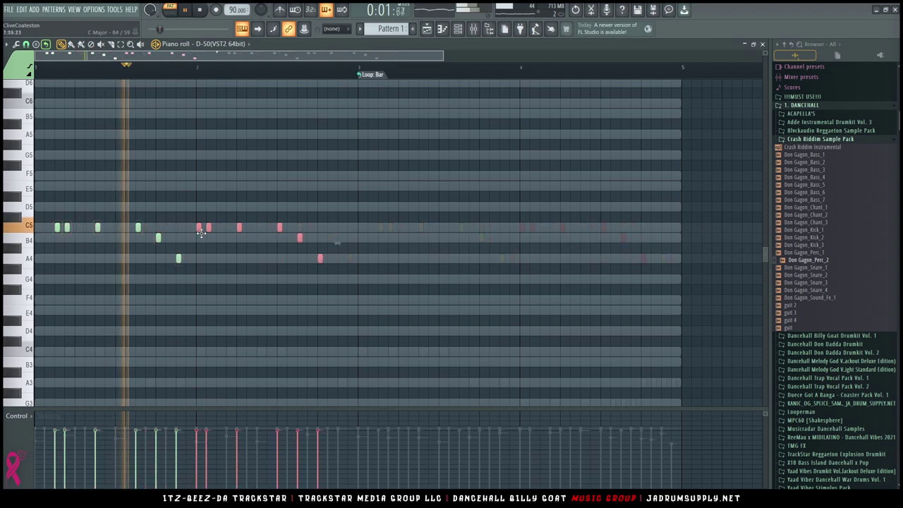
key(ctrl+d)
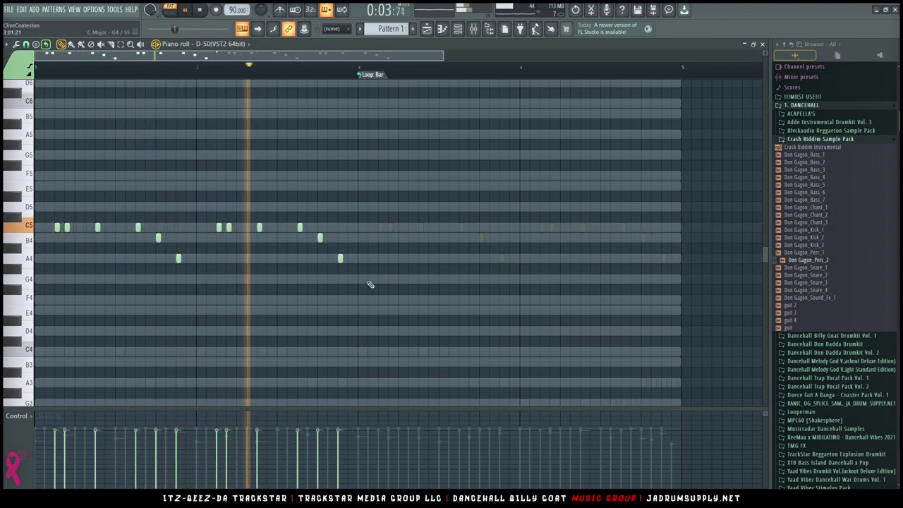
drag(364, 261, 50, 177)
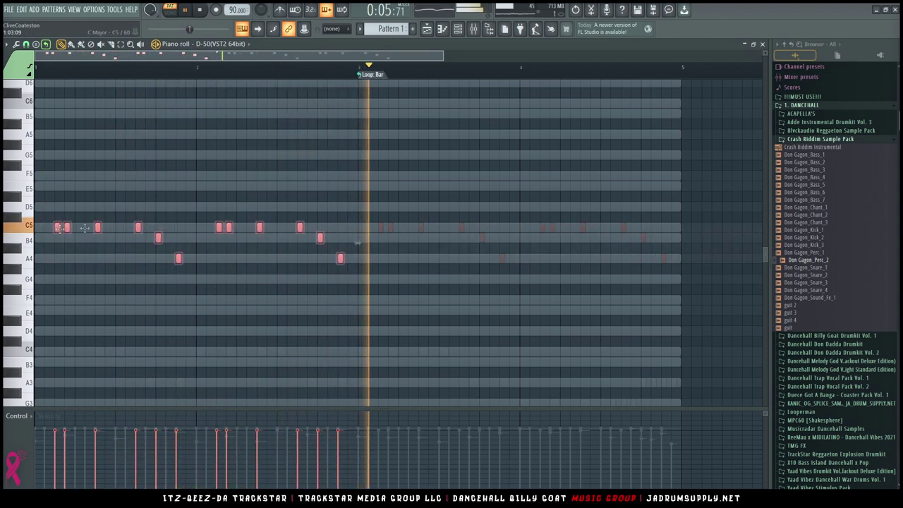
key(ctrl+b)
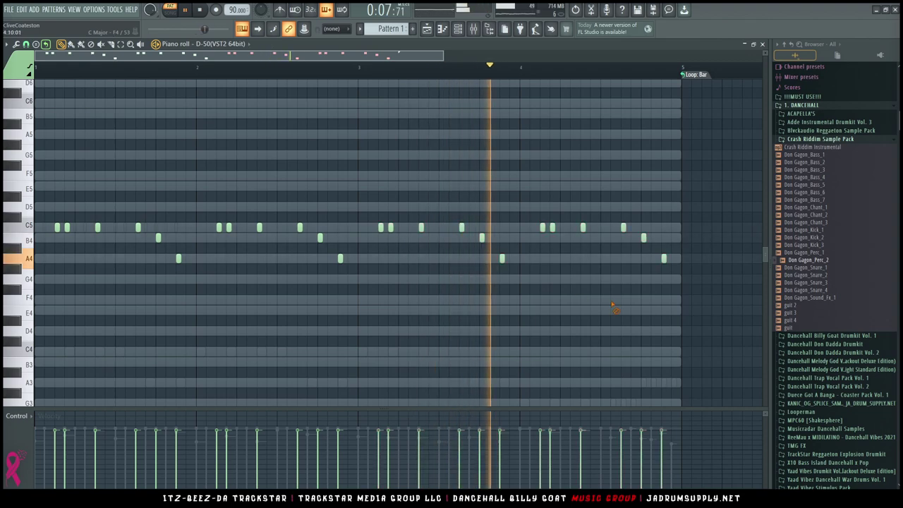
Lower the first three C5 notes of bar 4 to G4, keeping their original timing
key(space)
drag(534, 223, 553, 279)
key(space)
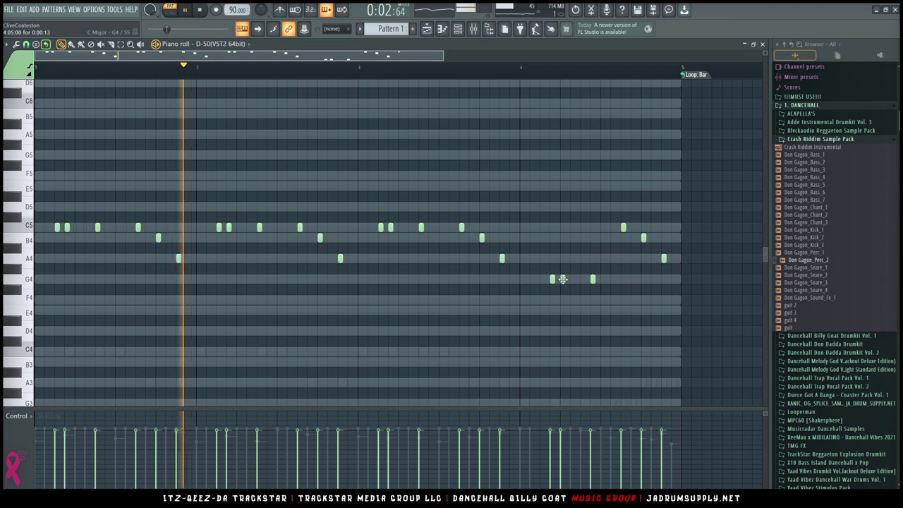
mouse_move(544, 277)
mouse_down()
mouse_move(598, 284)
mouse_move(542, 281)
mouse_up()
Shorten all guide notes in the MAJOR channel to the very start of bar 1 and return to the D-50 notes
right_click(576, 261)
right_click(576, 261)
key(ctrl+a)
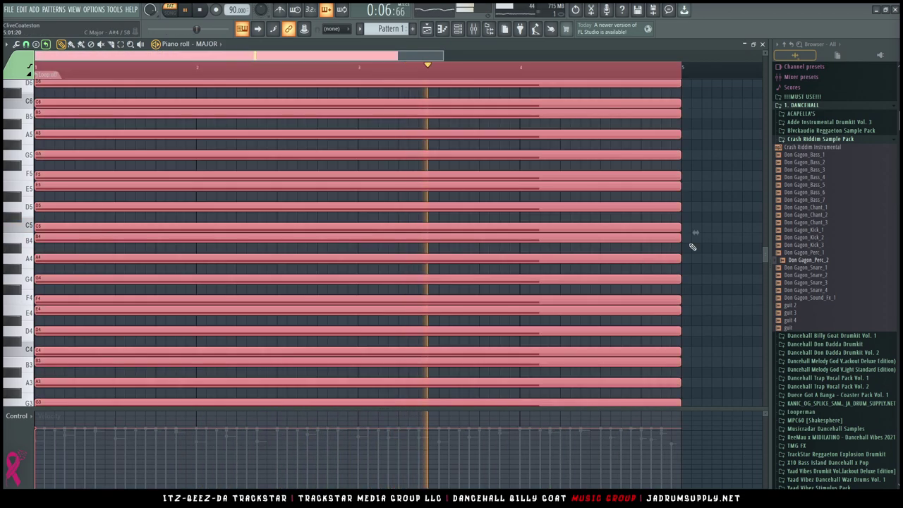
key(Delete)
scroll(550, 177, down, 4)
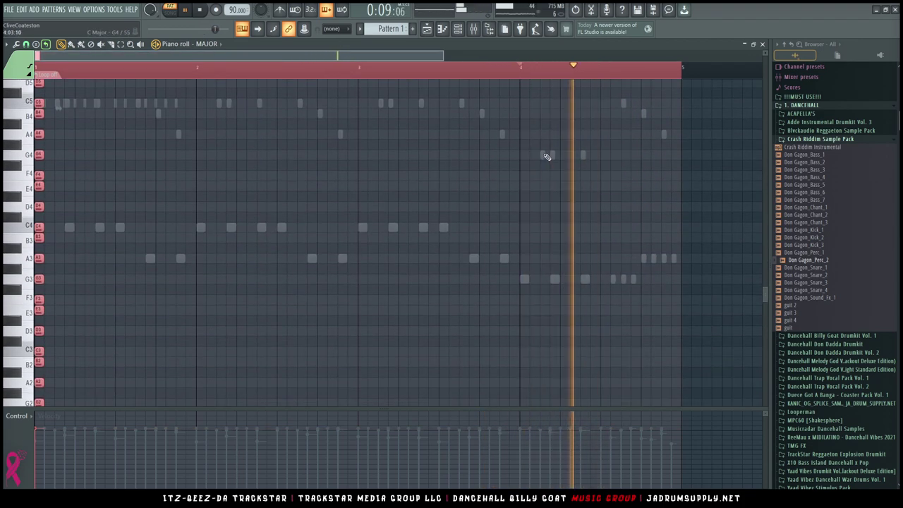
double_click(544, 154)
Add two short G4 notes to bar 4, one before and one after the opening G4 pair
key(space)
key(space)
click(532, 154)
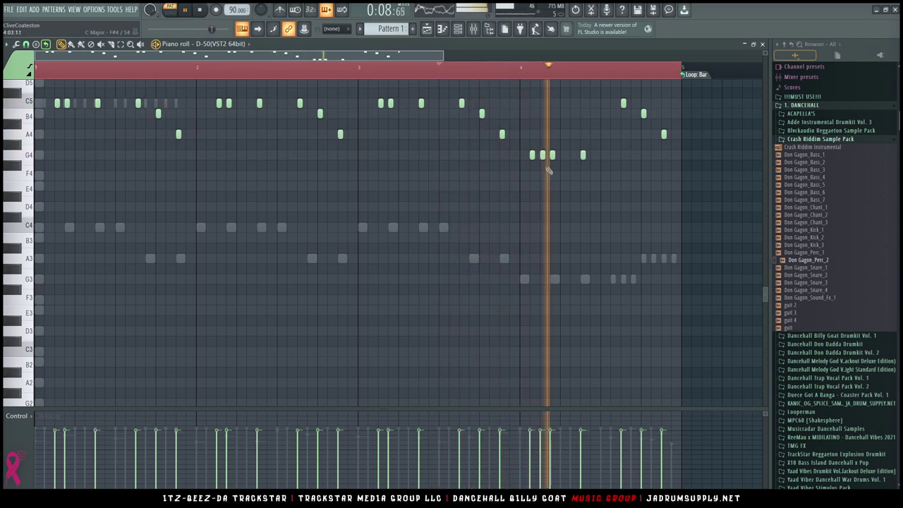
scroll(559, 219, up, 2)
click(562, 217)
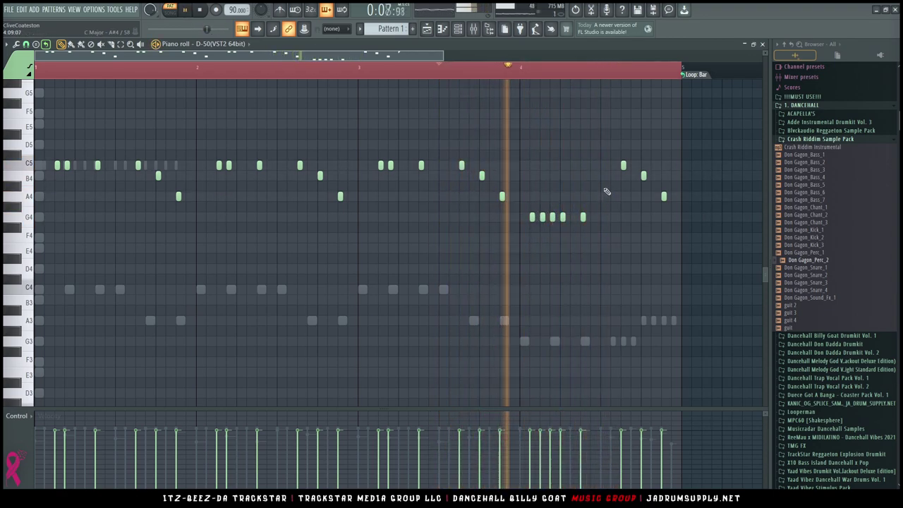
Try short B4 and C5 pickup notes before the C5 note in bar 4 and delete them
click(603, 176)
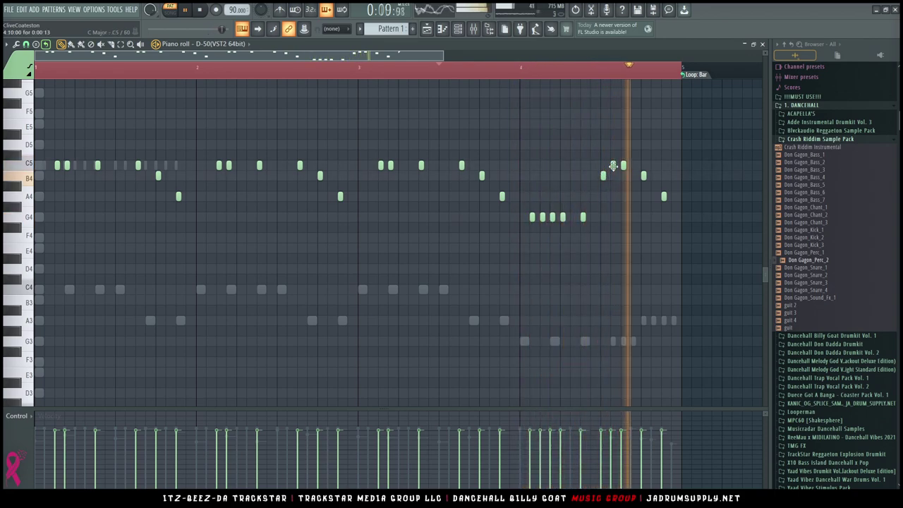
right_click(612, 167)
right_click(604, 176)
Add a longer B4 note leading into bar 4's short C5, and a second A4 note at the bar's end
drag(626, 165, 640, 165)
click(603, 176)
ctrl+click(624, 230)
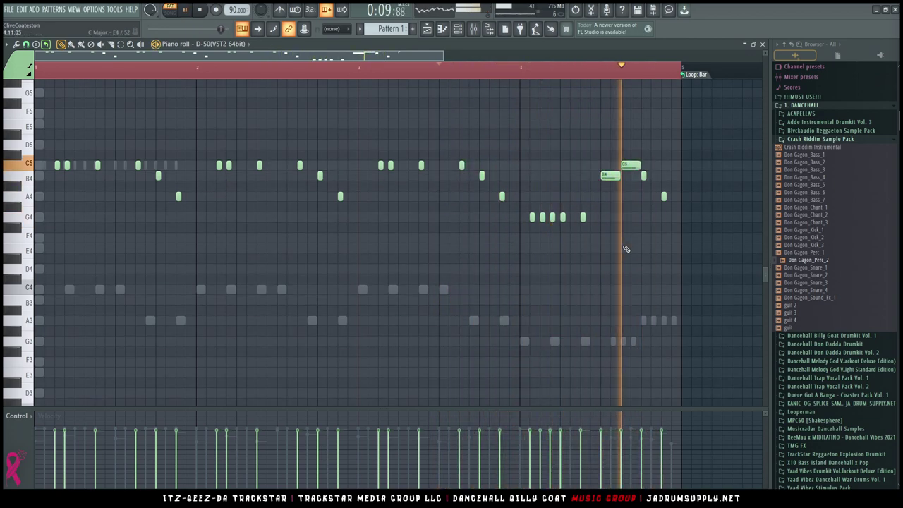
drag(642, 164, 621, 164)
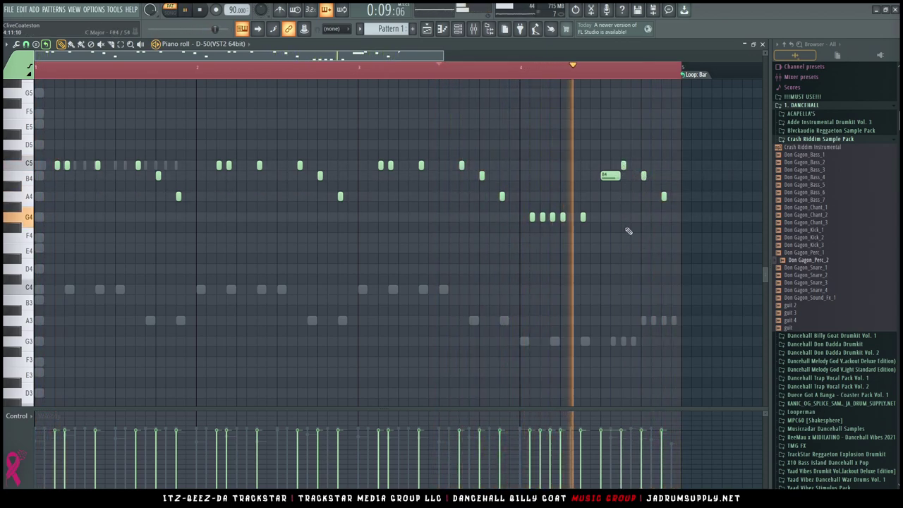
click(672, 196)
key(F6)
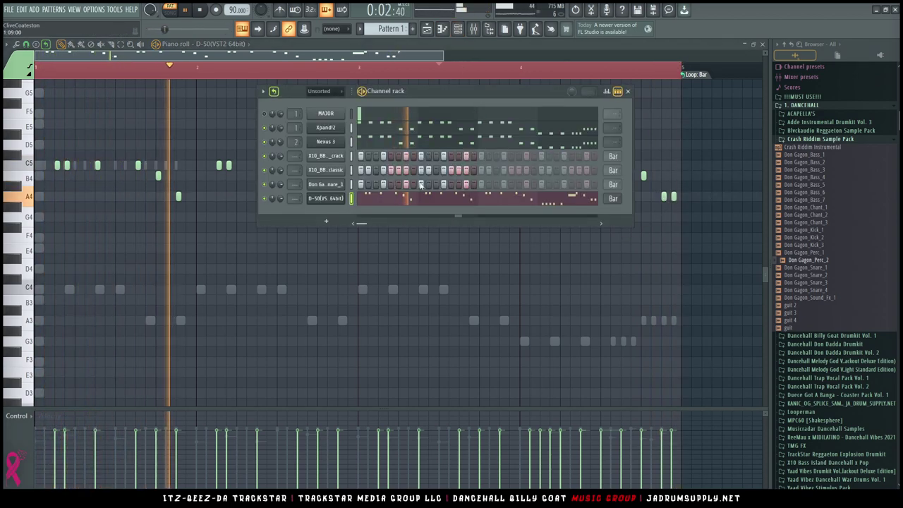
click(326, 221)
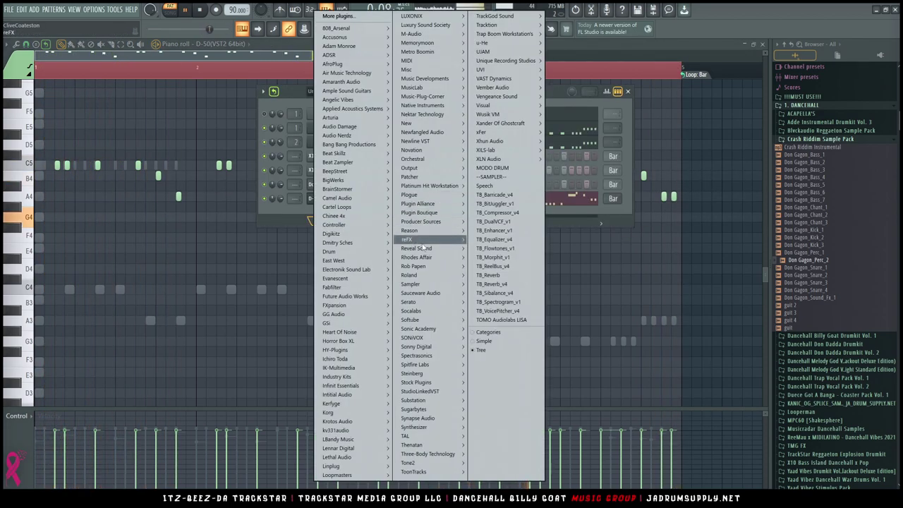
click(298, 215)
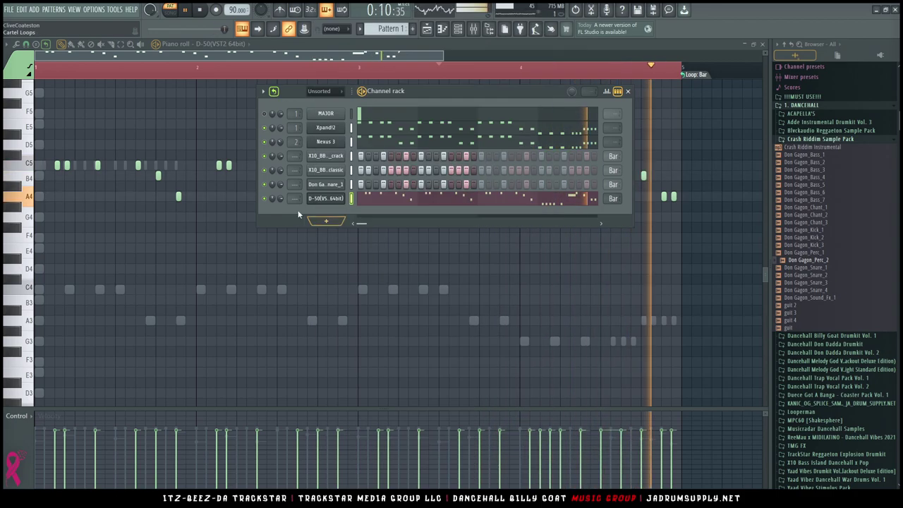
Collapse the browser's open folders and look through the Legacy, Instruments and Drums subfolders in Packs
click(792, 53)
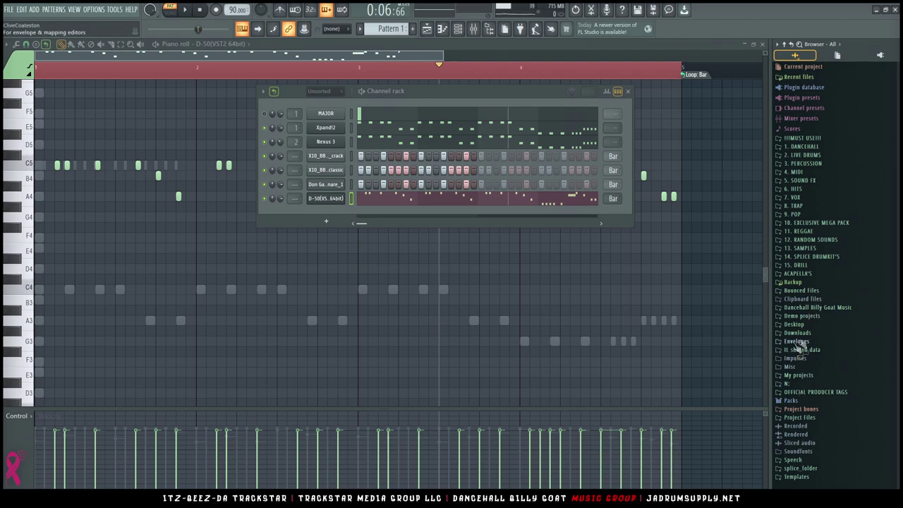
click(790, 399)
click(797, 399)
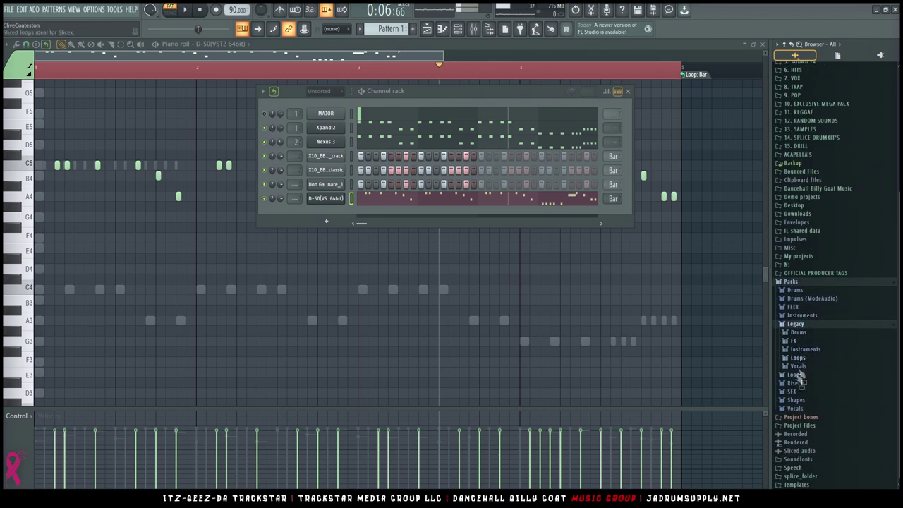
click(802, 315)
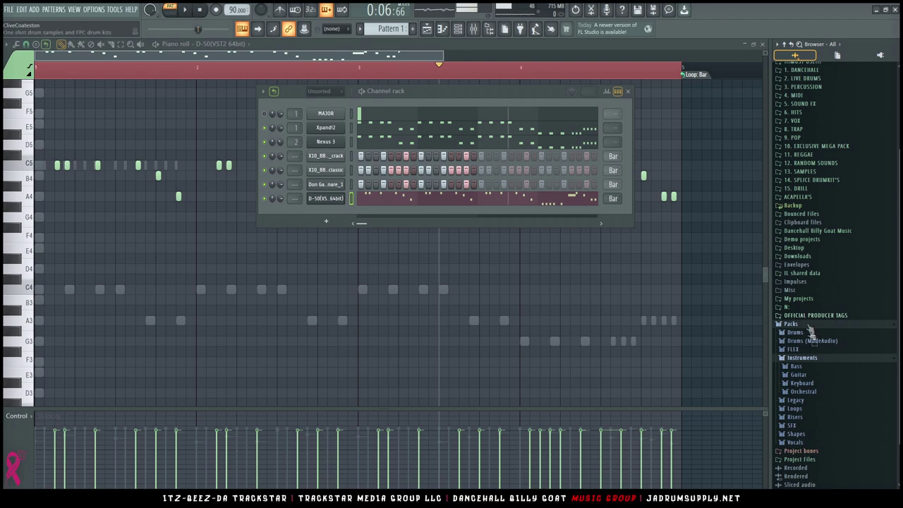
click(797, 334)
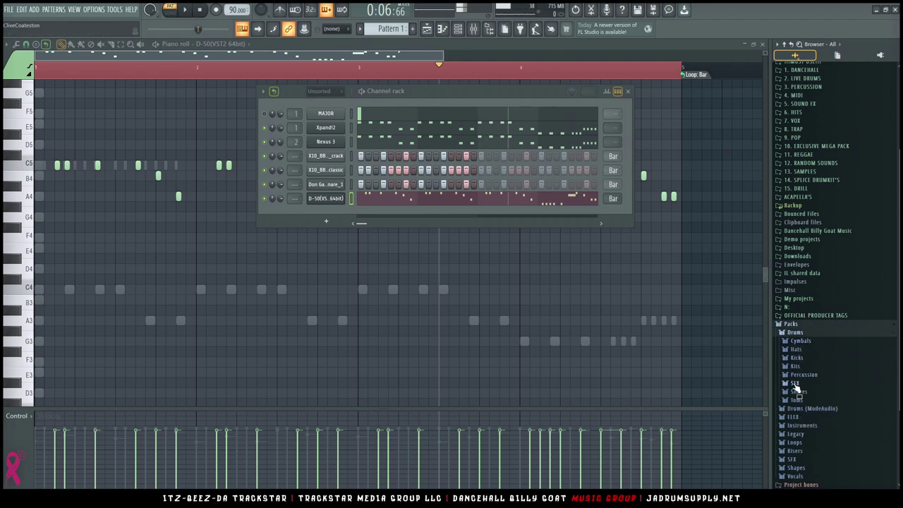
scroll(797, 384, down, 2)
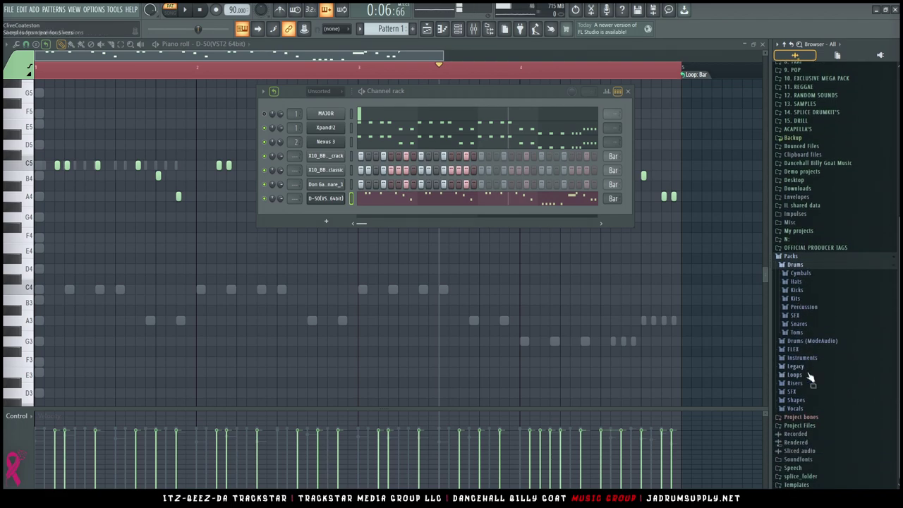
Look through the HipHop, Vintage and RealDrumkits samples in the Legacy Drums pack
click(804, 366)
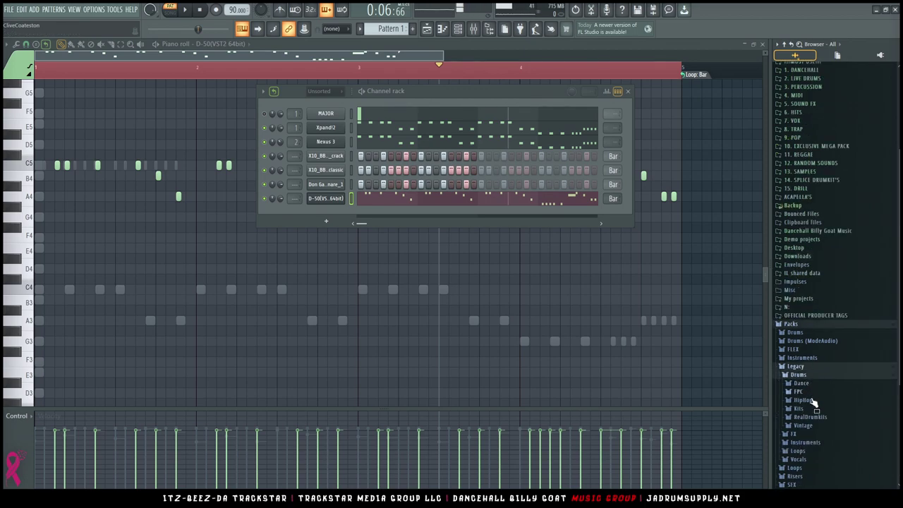
click(804, 400)
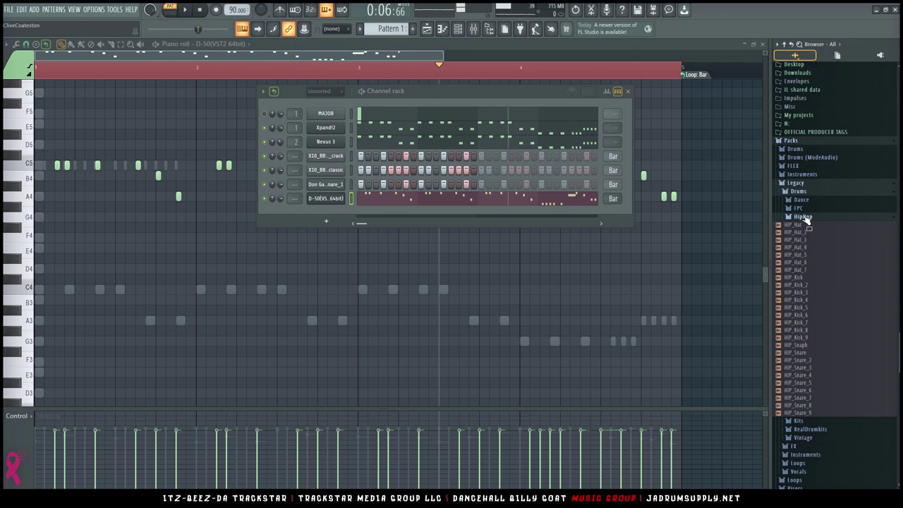
click(805, 217)
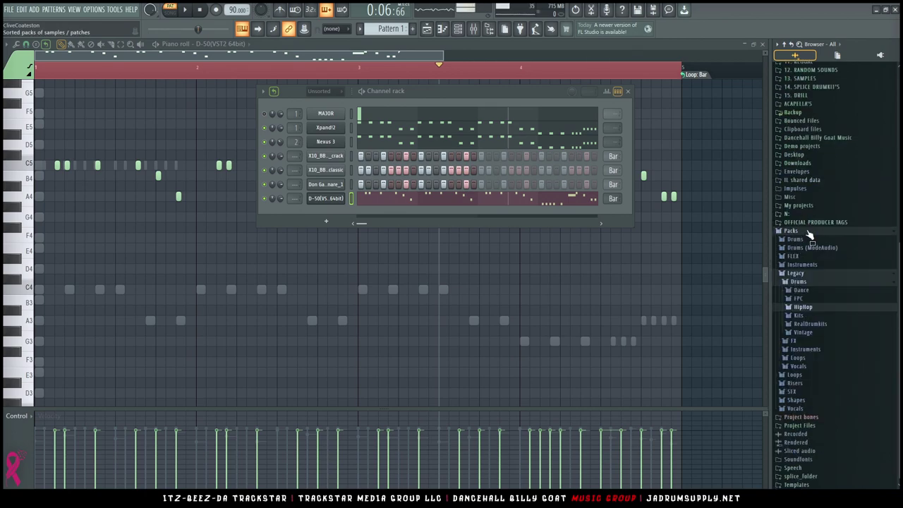
click(804, 333)
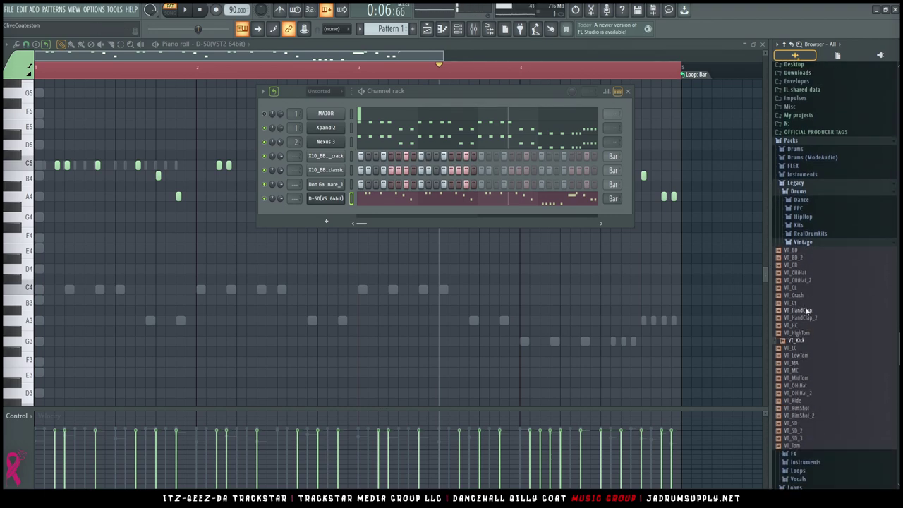
click(808, 234)
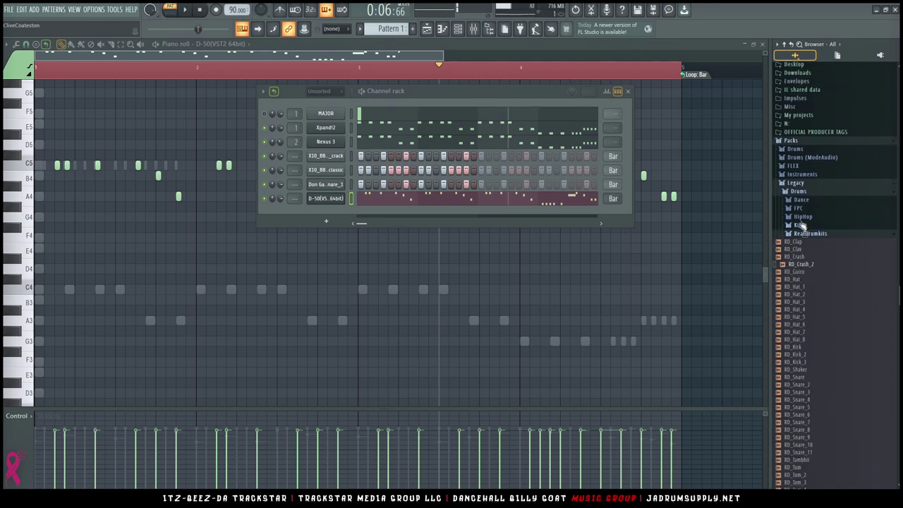
click(802, 217)
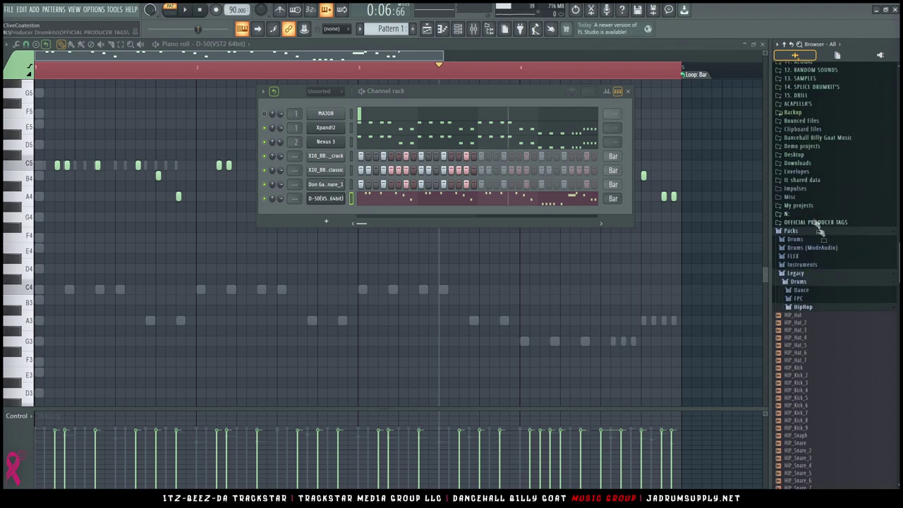
click(802, 309)
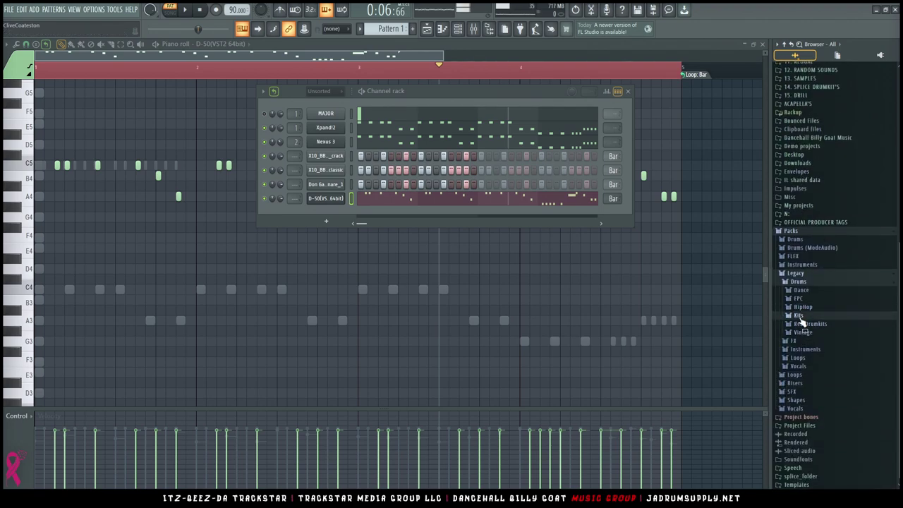
Check Drum Kit 01, the FPC subfolders and the Dance samples in the Legacy Drums pack
click(799, 315)
click(809, 326)
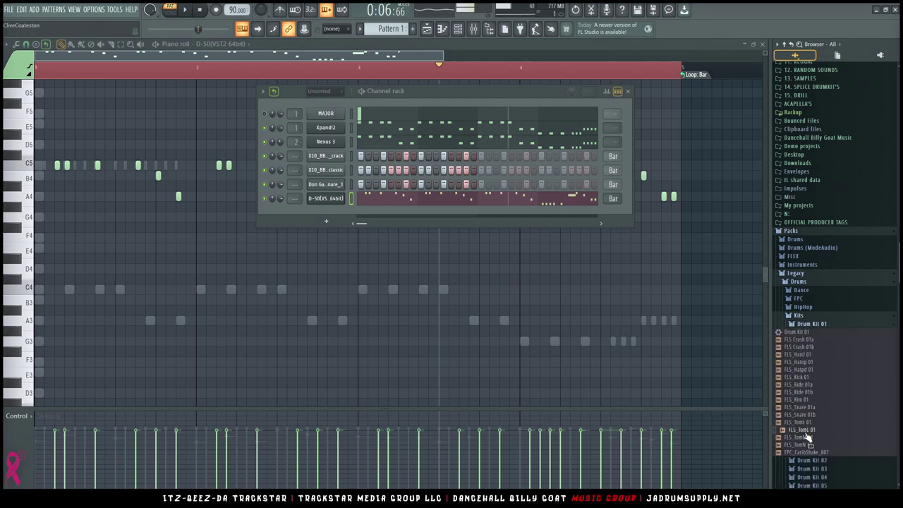
click(800, 316)
click(800, 299)
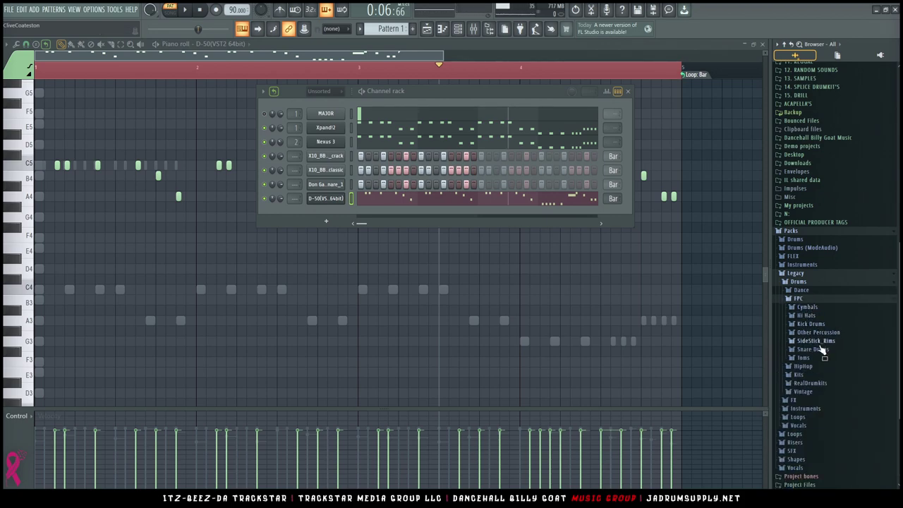
click(798, 298)
click(800, 290)
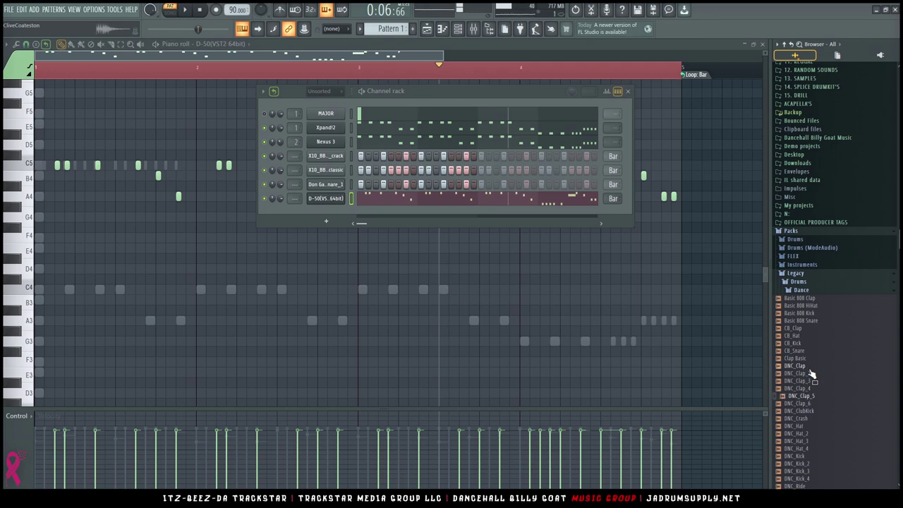
Browse the whole list of SFX samples in the Drums folder of Packs
click(795, 239)
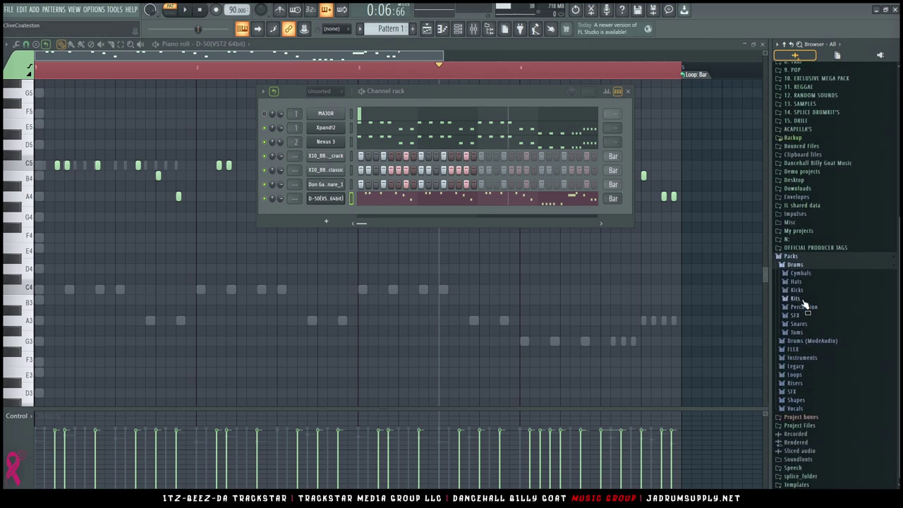
click(802, 317)
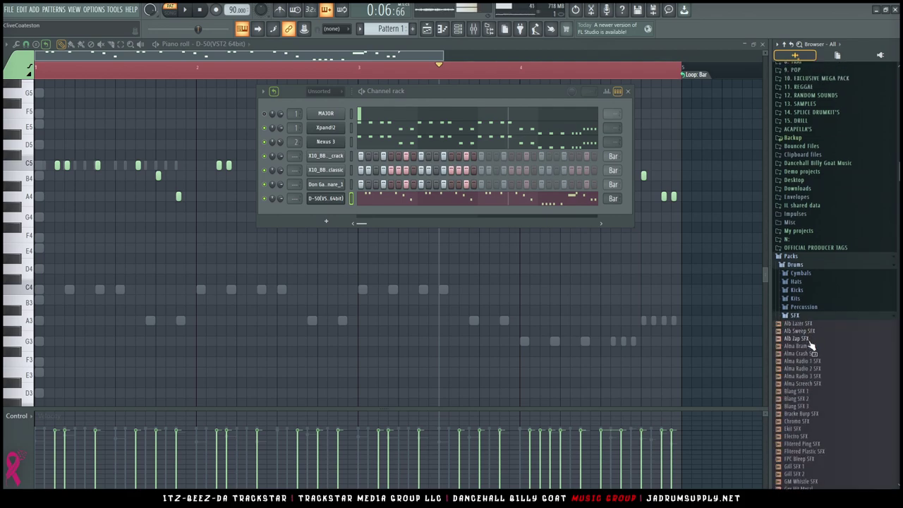
click(802, 317)
click(801, 316)
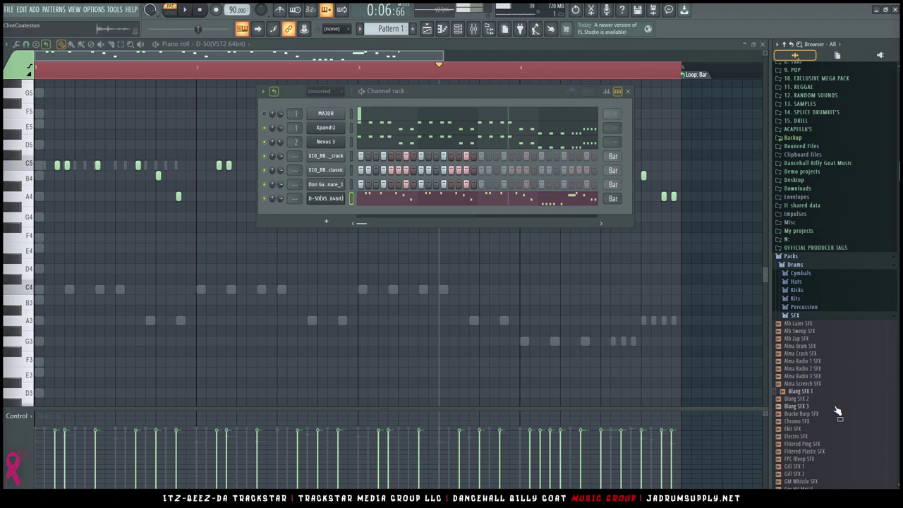
scroll(835, 401, down, 6)
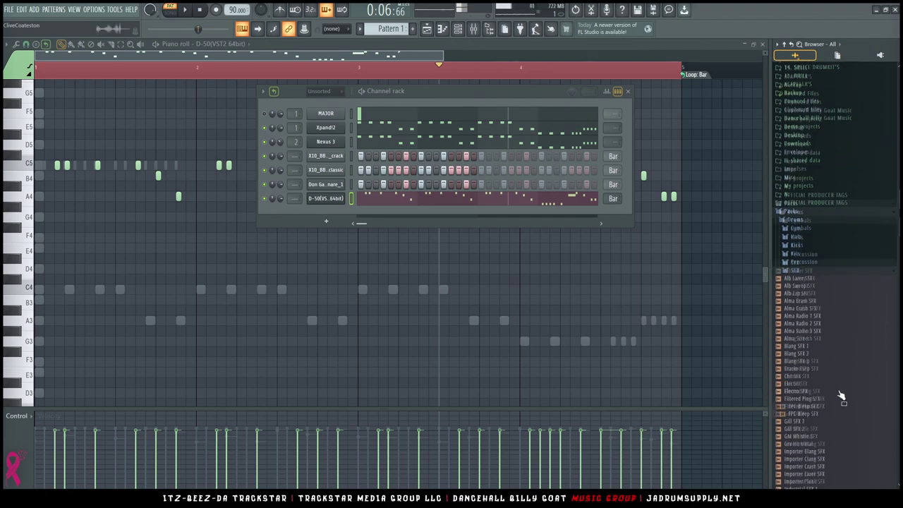
scroll(840, 381, down, 6)
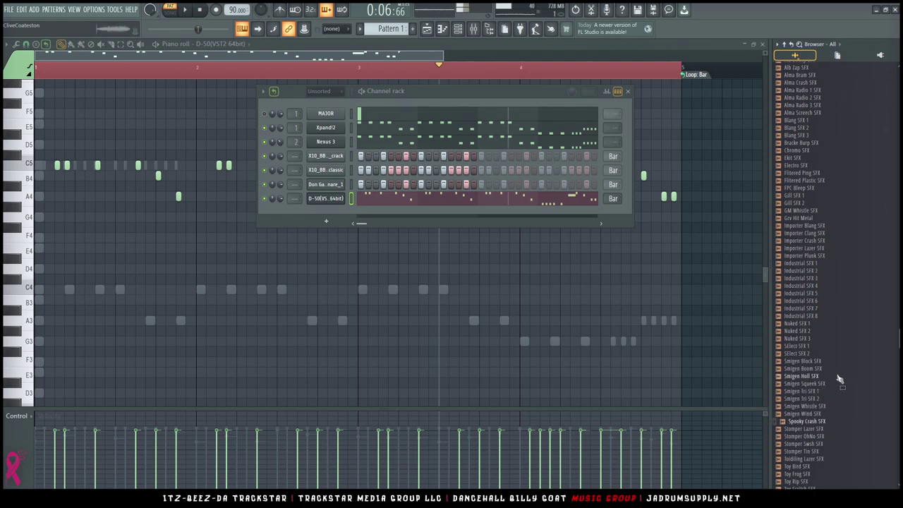
scroll(839, 381, down, 4)
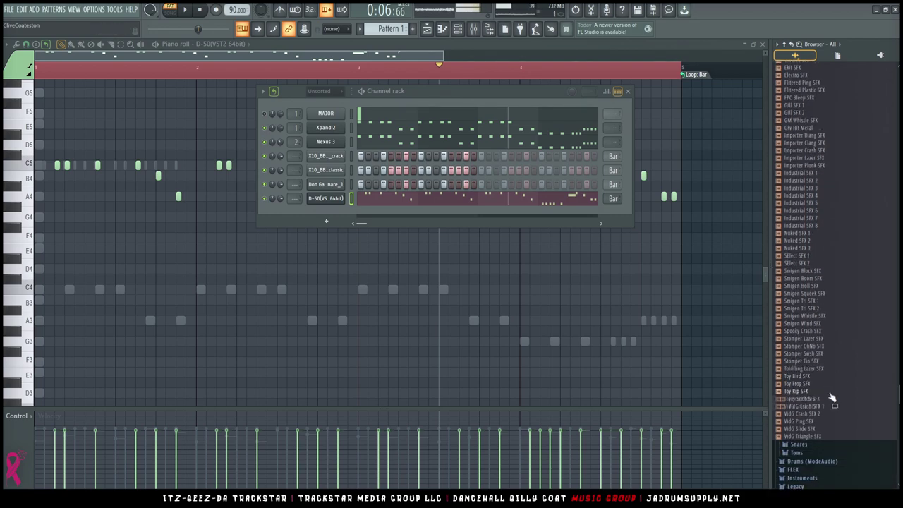
scroll(830, 393, down, 5)
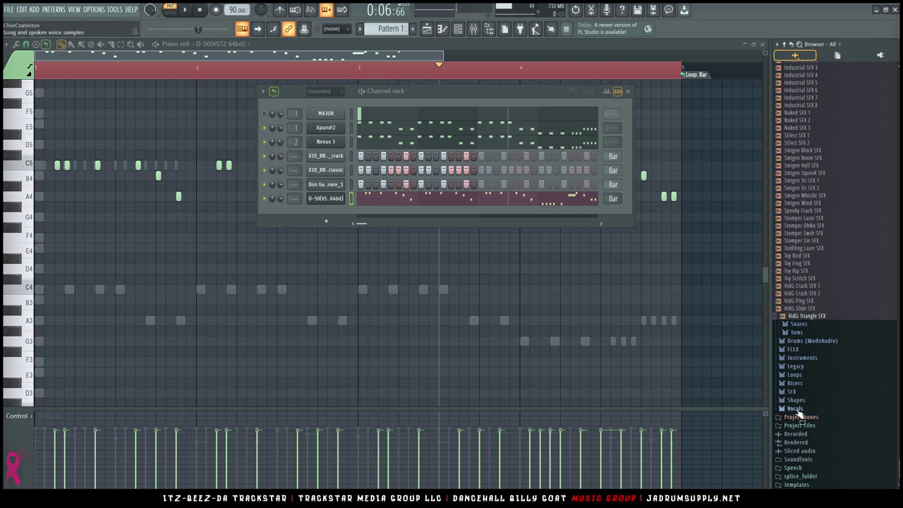
Look through the Orchestral presets in the Instruments folder of Packs
click(804, 358)
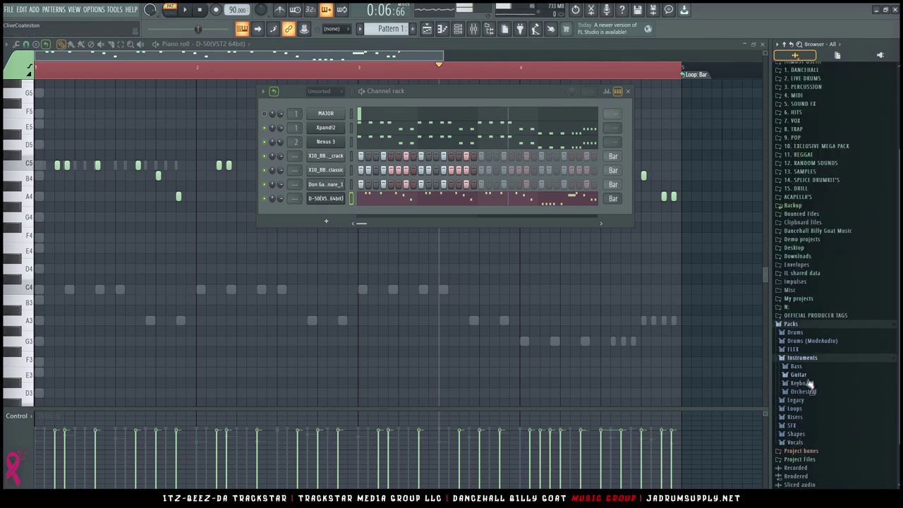
click(801, 392)
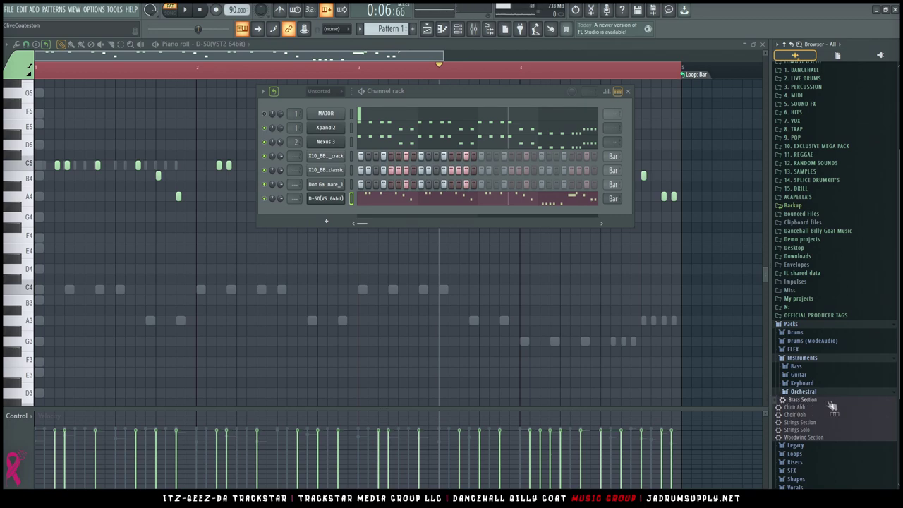
scroll(828, 405, down, 3)
Review the Dance and Drum Kit 01 samples in the Legacy Drums pack again
click(802, 369)
scroll(829, 379, down, 3)
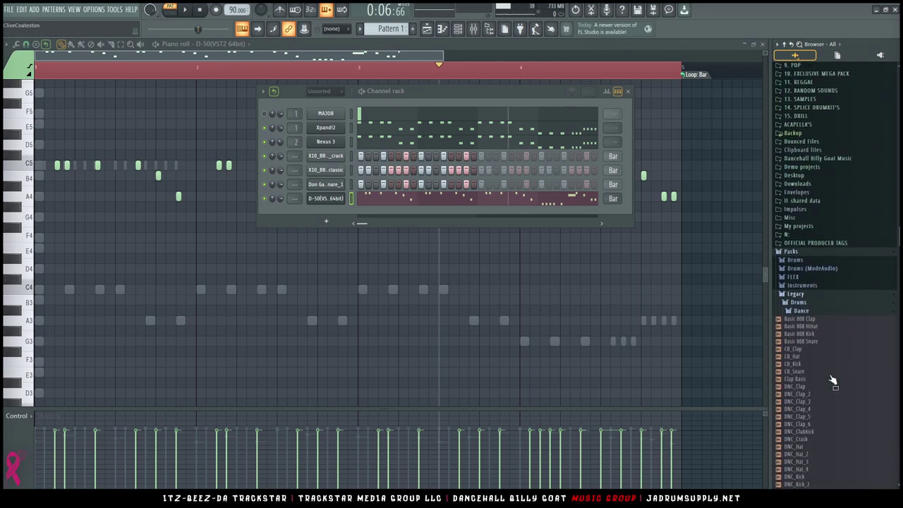
scroll(822, 360, down, 5)
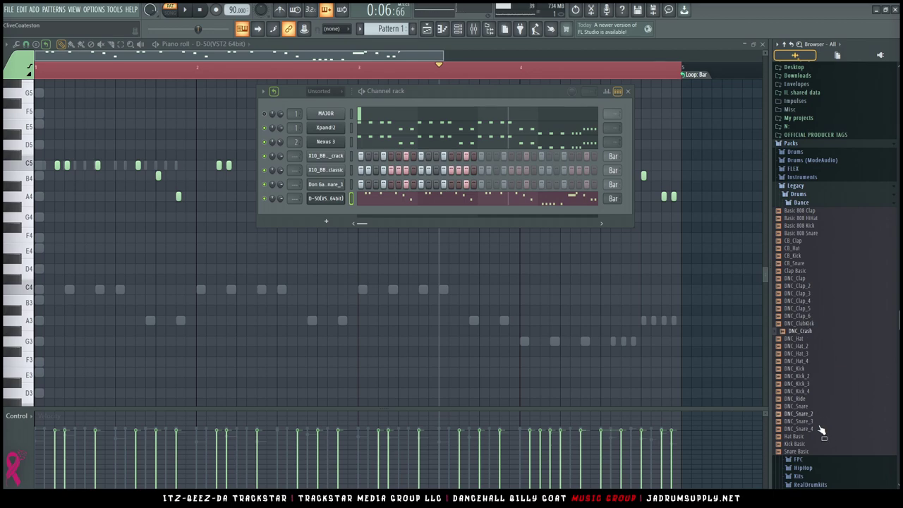
scroll(818, 423, down, 4)
click(800, 386)
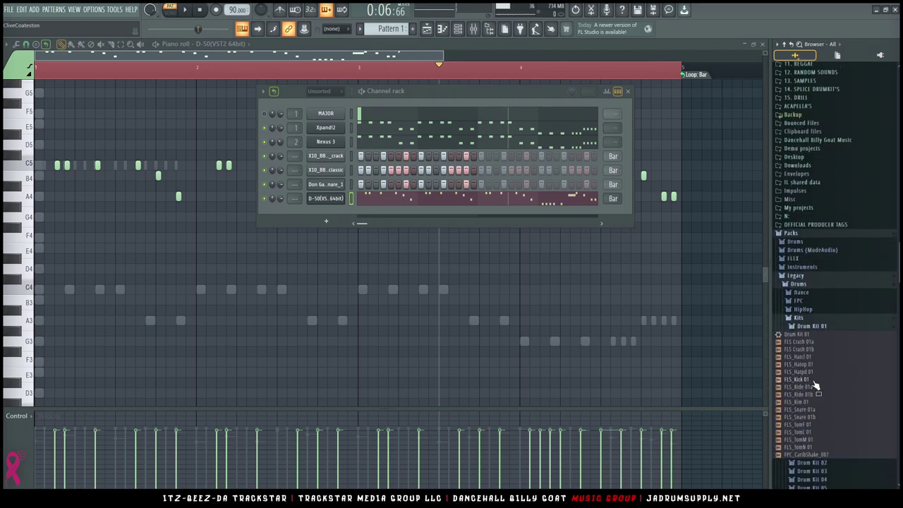
scroll(815, 460, down, 5)
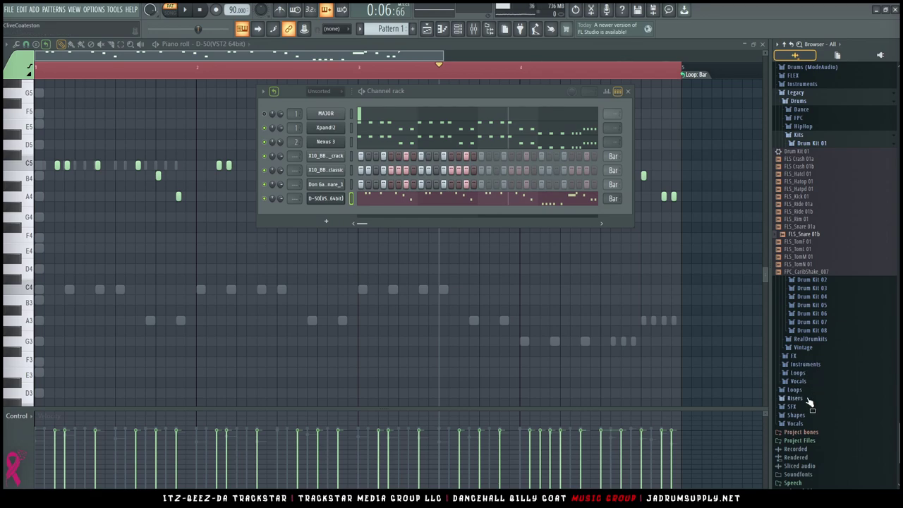
Browse the effect samples in the main SFX folder of Packs
click(795, 407)
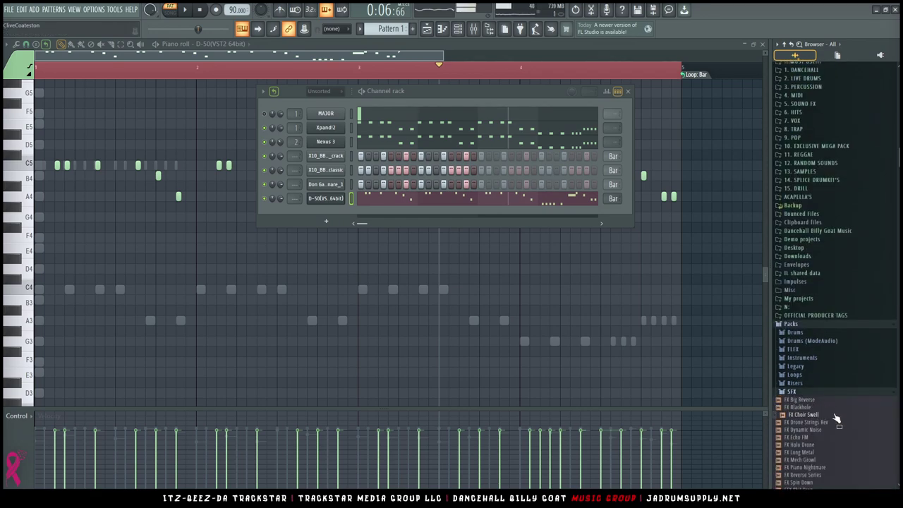
scroll(843, 427, down, 4)
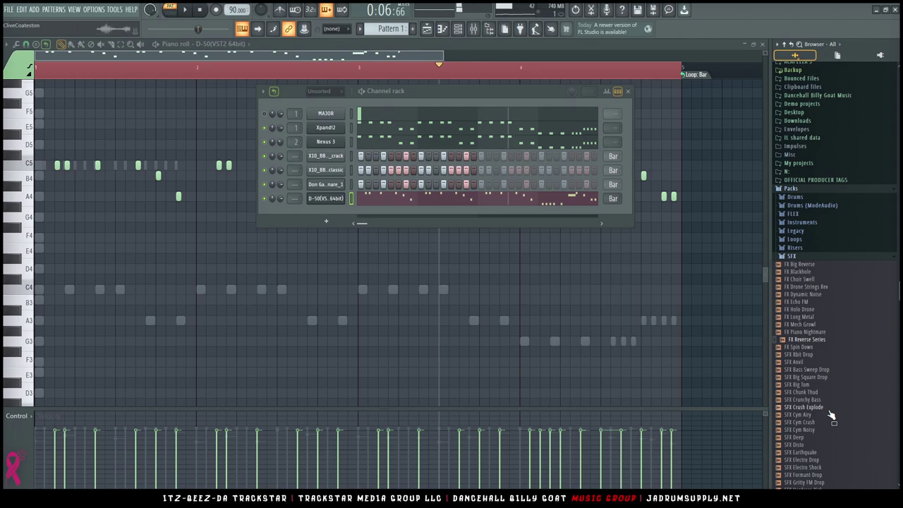
scroll(836, 381, up, 5)
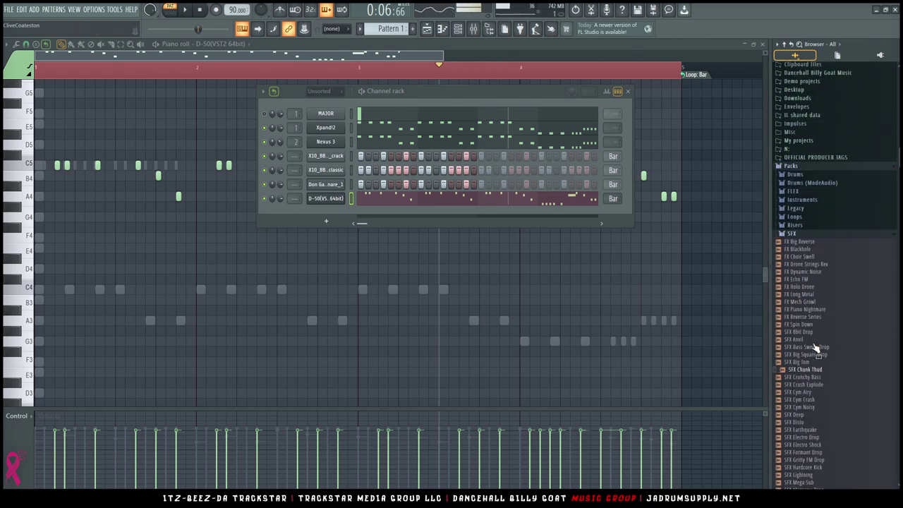
Run a smart find for "hit" within the Packs folder of the Browser
right_click(792, 356)
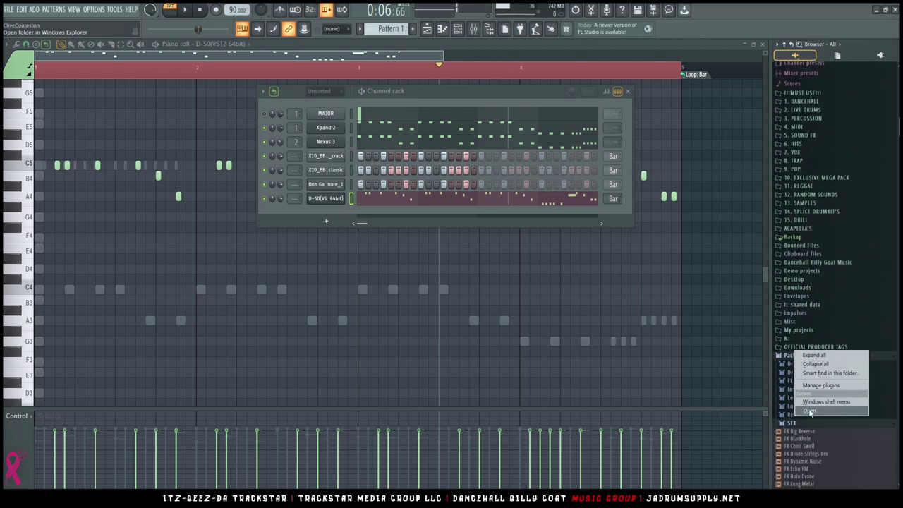
click(827, 373)
text(hit)
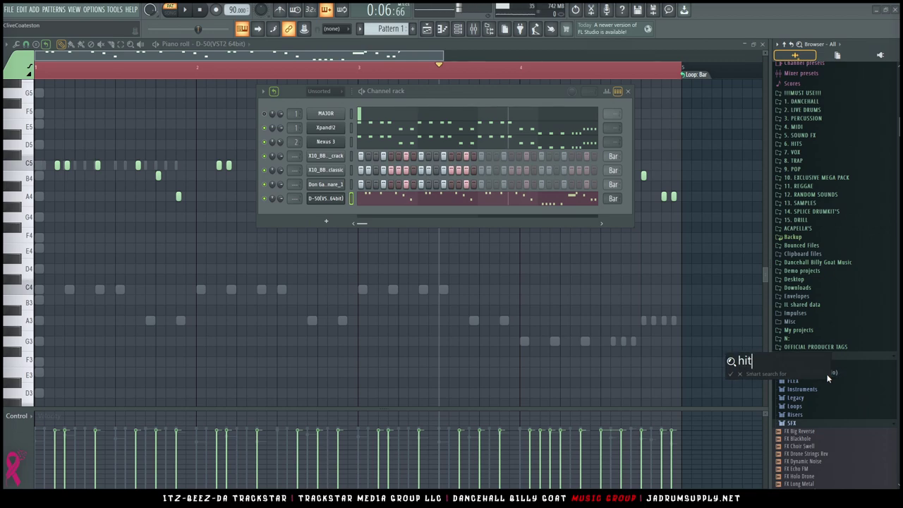
key(Return)
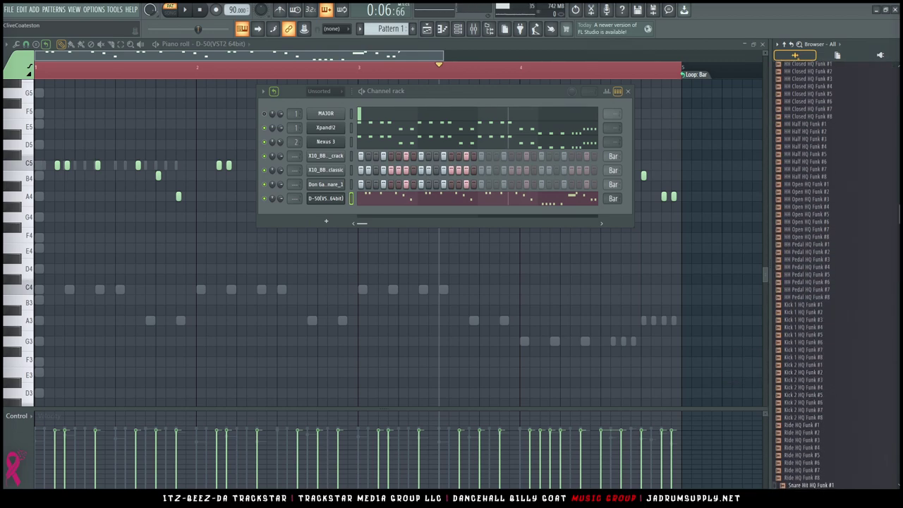
Go through the successive "hit" matches among the drum kit samples in the Packs folder
key(Down)
key(Down)
key(Down)
key(Down)
key(Down)
key(Down)
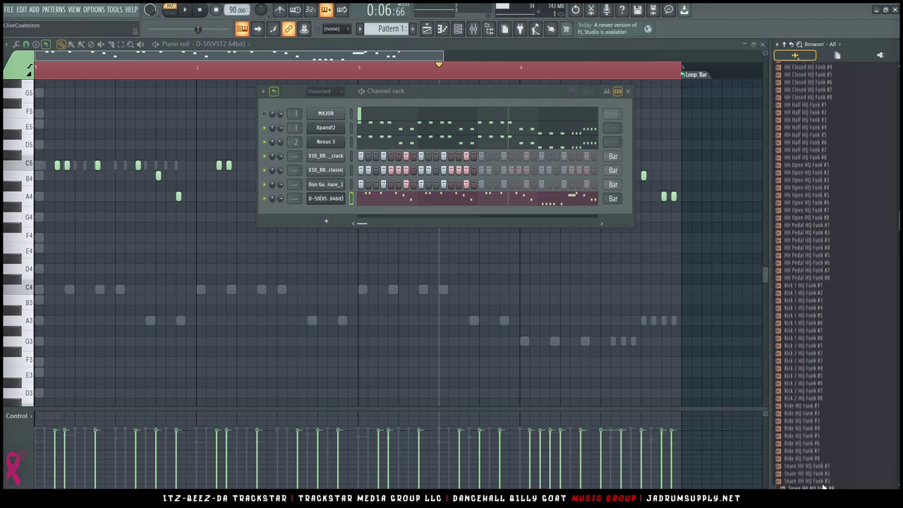
key(F3)
key(F3)
key(F3)
key(F3)
scroll(815, 468, down, 4)
scroll(810, 431, up, 12)
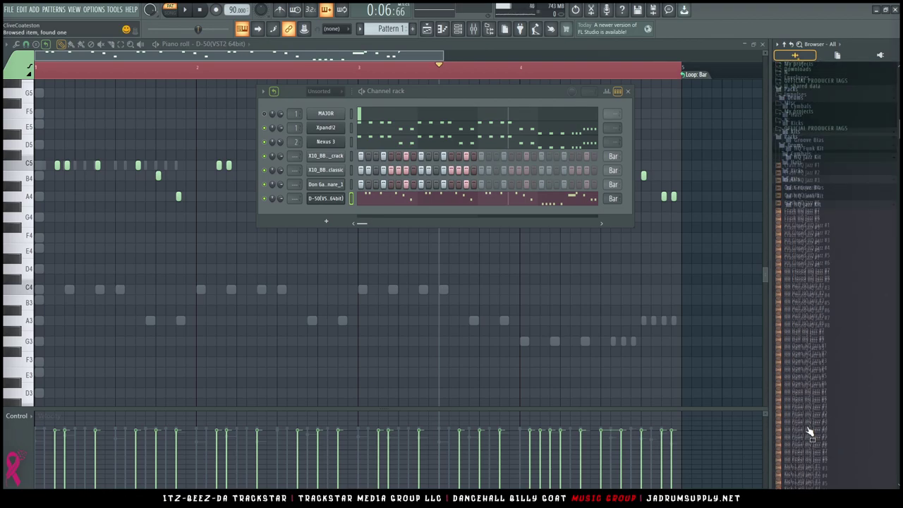
Collapse the Kits folder and browse the SFX samples in the Drums (ModeAudio) folder of Packs
click(795, 325)
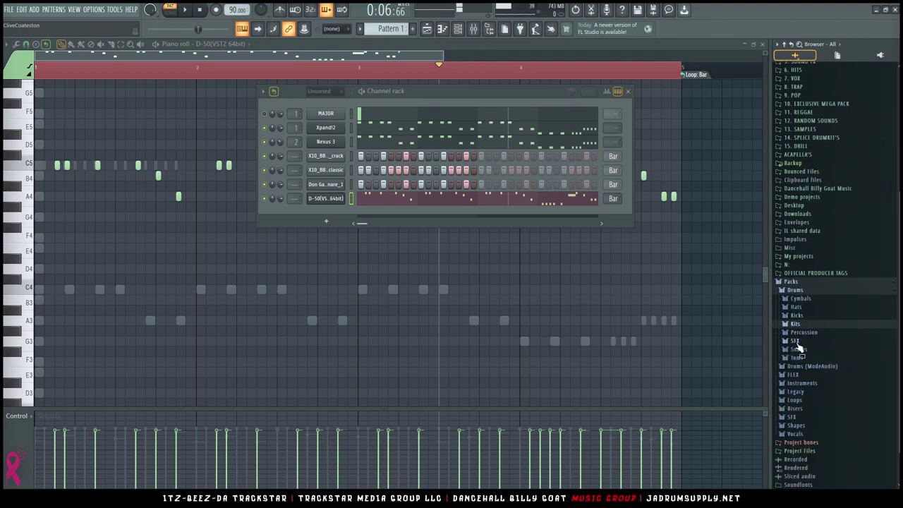
click(809, 367)
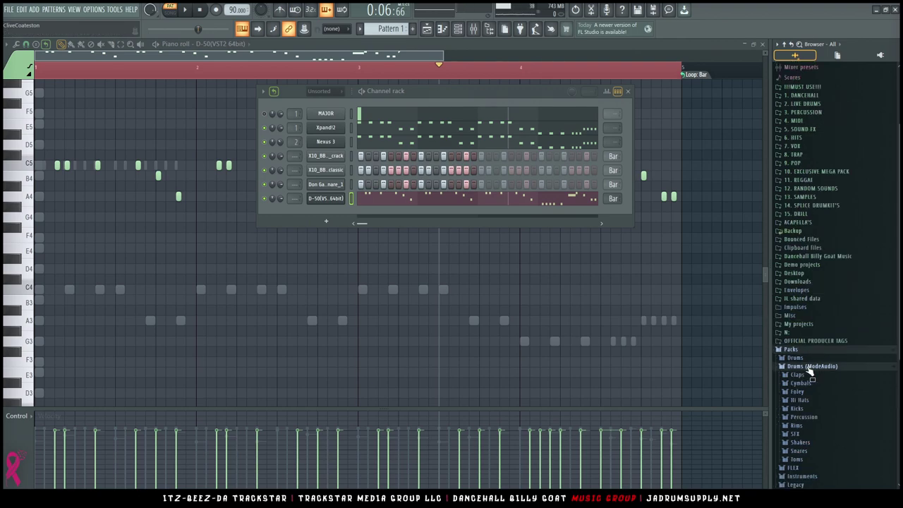
click(804, 433)
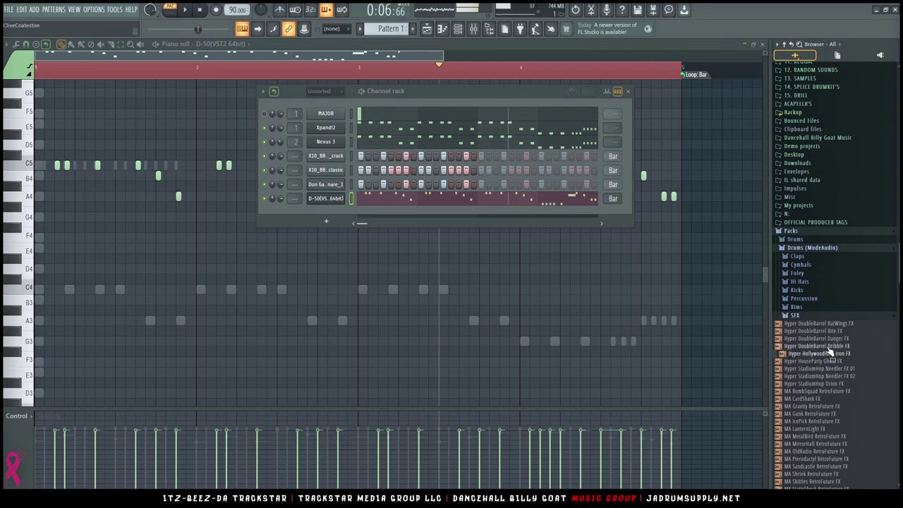
scroll(818, 407, down, 4)
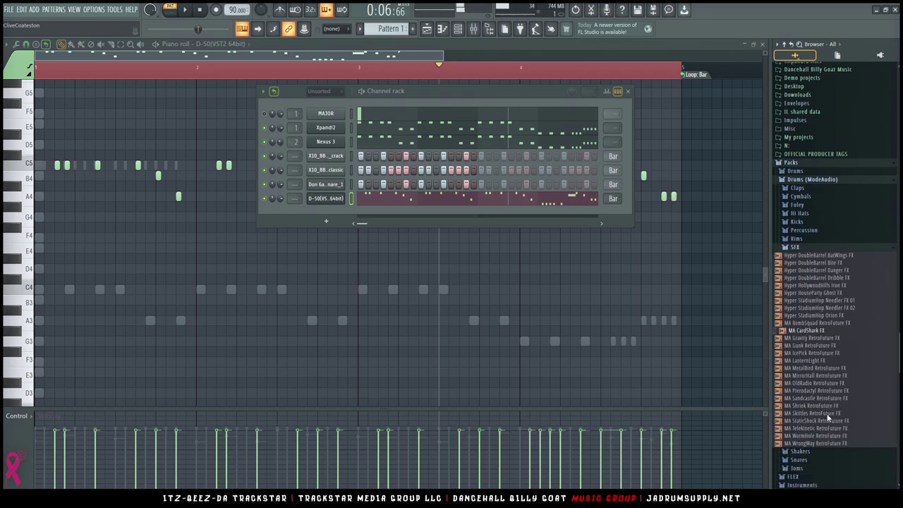
scroll(832, 345, down, 5)
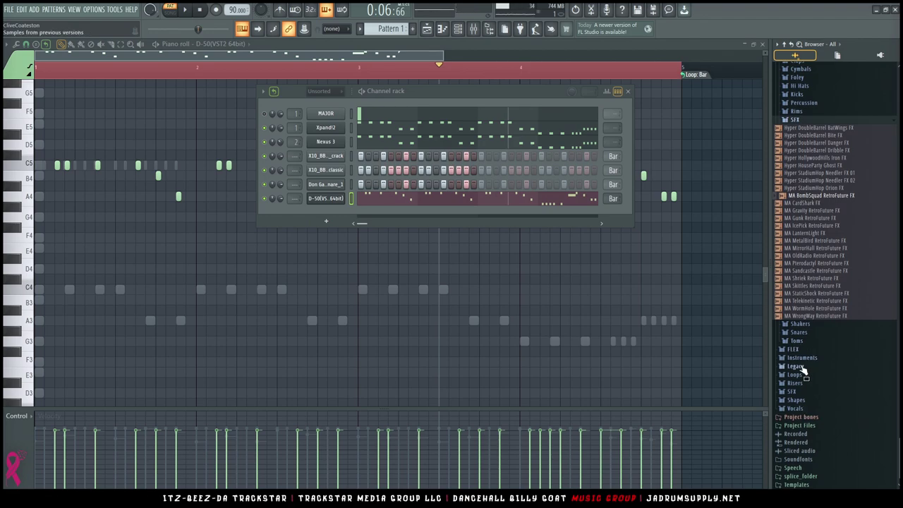
Browse the Legacy drum packs and audition samples in the Kits and HipHop folders
click(801, 367)
scroll(803, 370, down, 8)
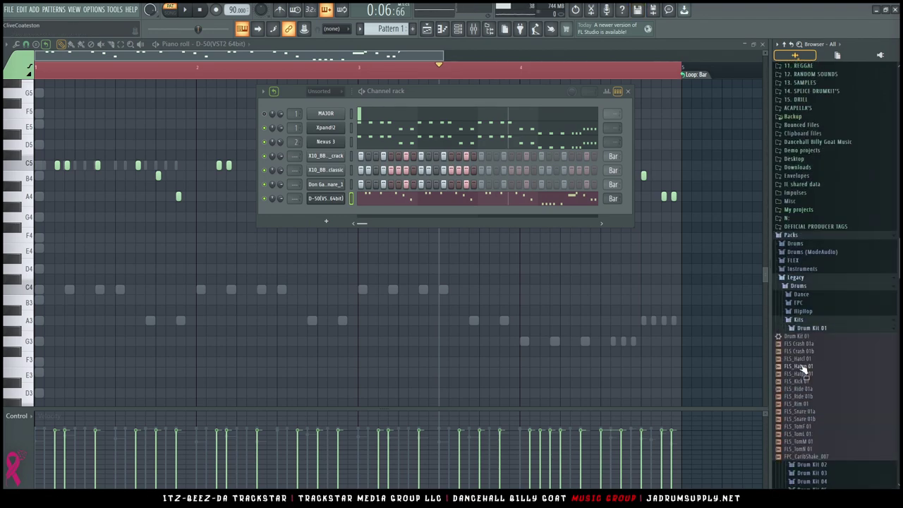
click(808, 322)
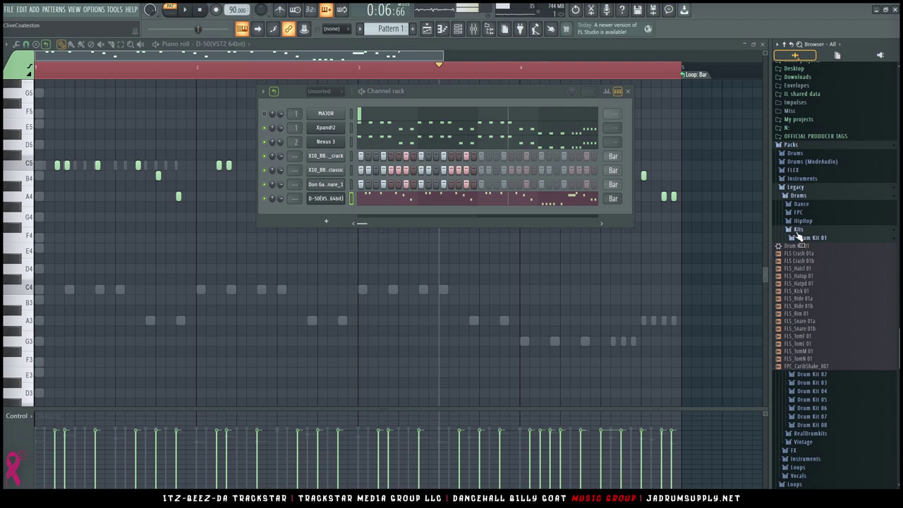
click(797, 232)
click(801, 308)
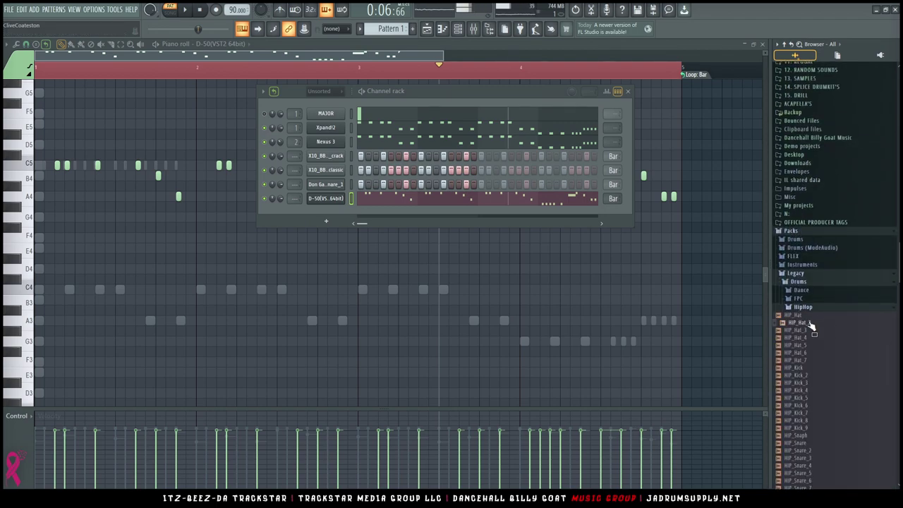
click(806, 374)
scroll(802, 375, down, 4)
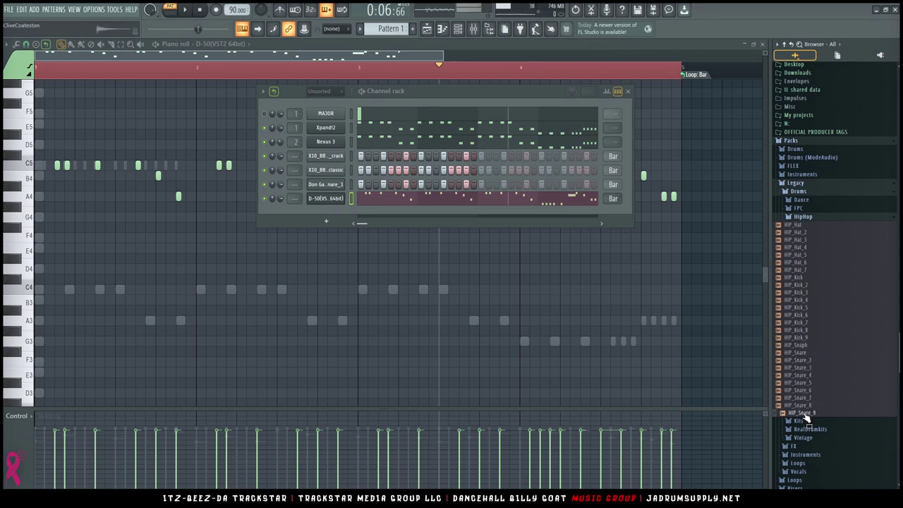
Audition drum samples from the Legacy Vintage, RealDrumkits and Kits folders against the playing pattern
click(798, 437)
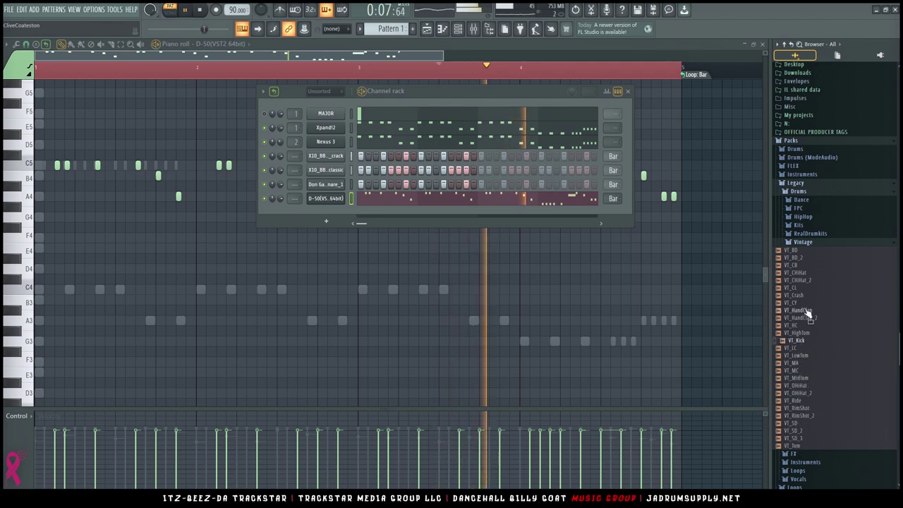
click(803, 241)
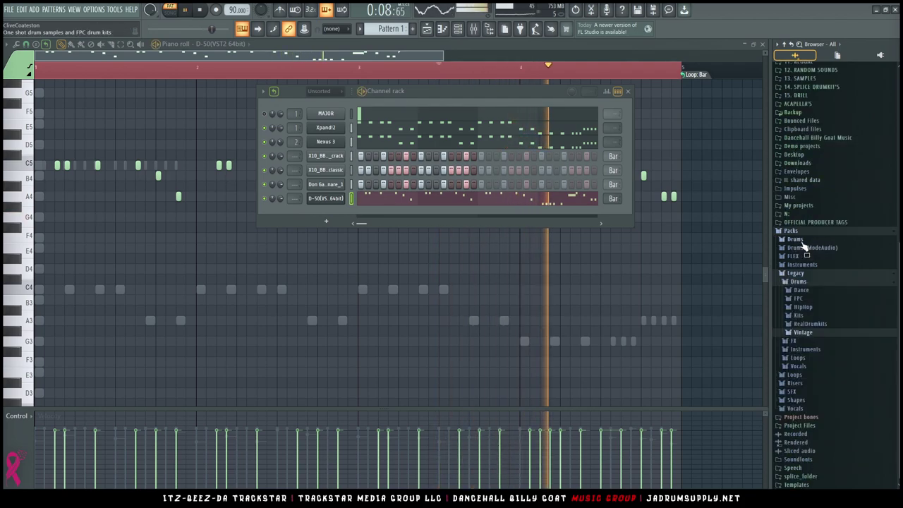
click(804, 323)
scroll(809, 332, down, 2)
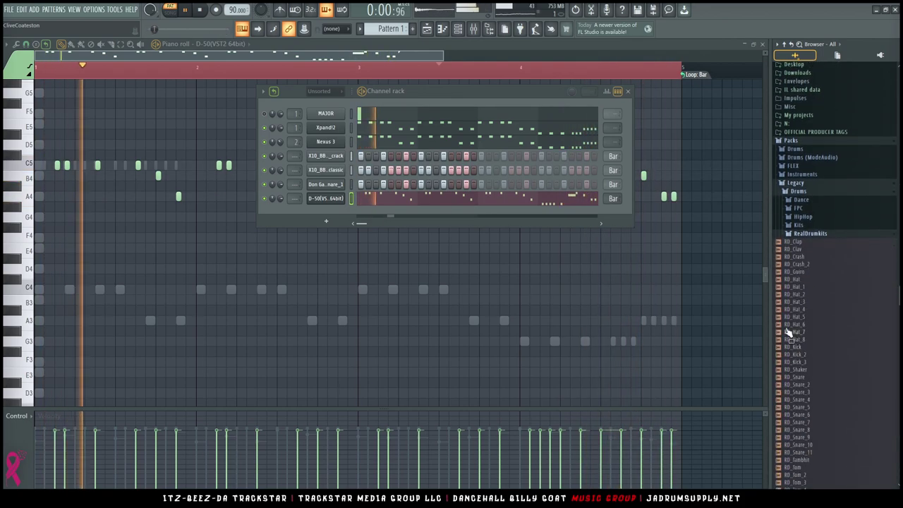
scroll(789, 331, up, 1)
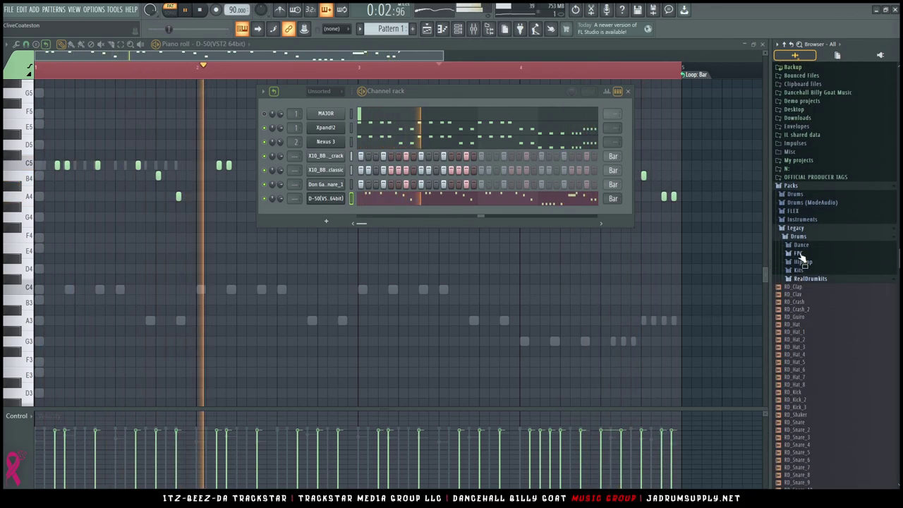
click(808, 278)
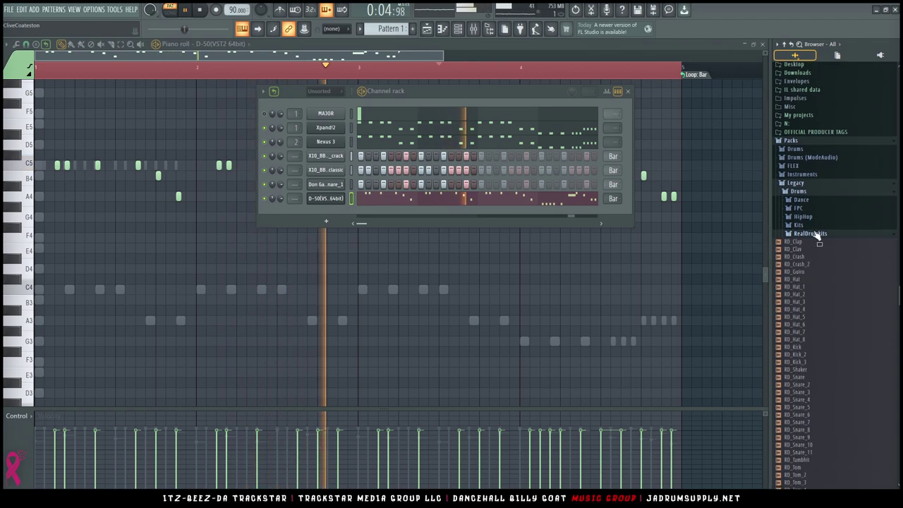
scroll(807, 328, up, 2)
click(808, 333)
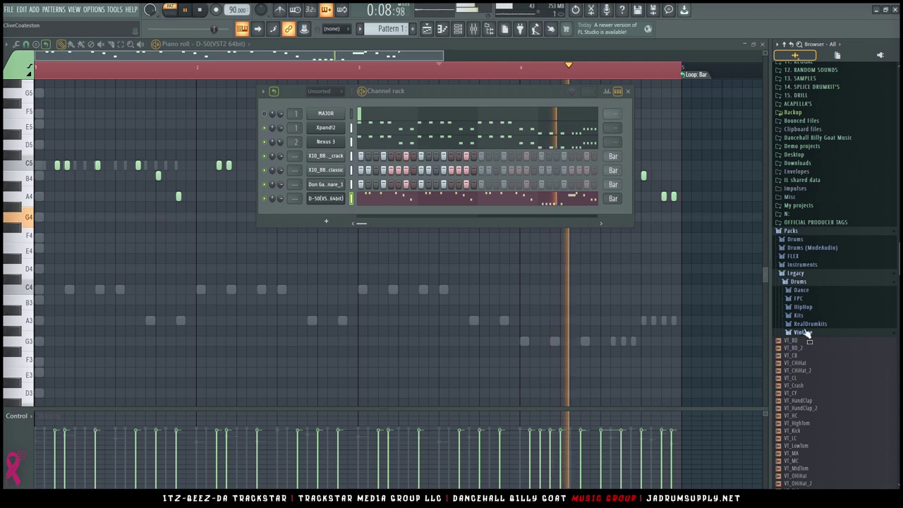
click(802, 324)
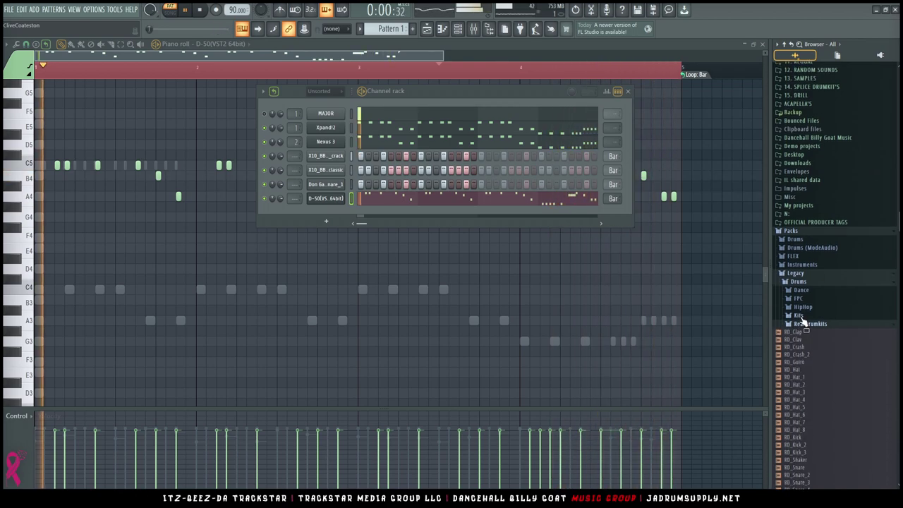
click(799, 316)
key(space)
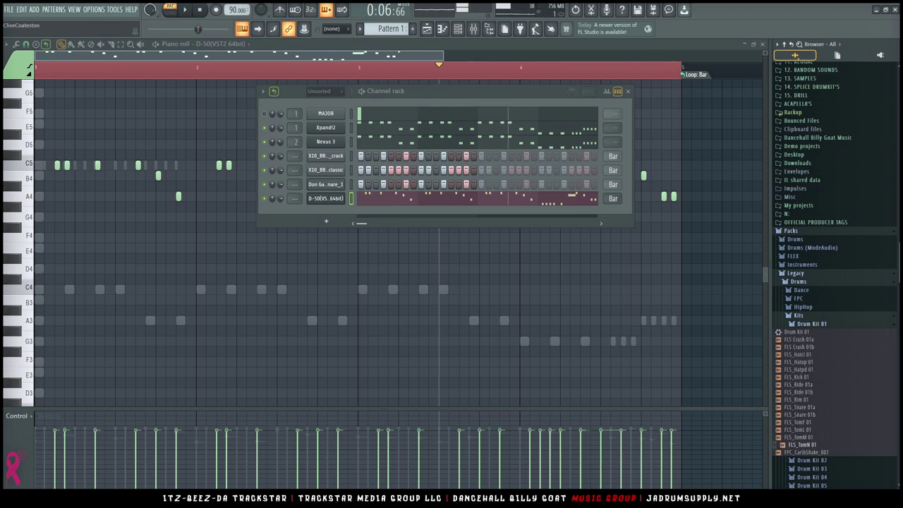
Audition the Legacy instrument Hits and open the HIT_2 sample in a new channel
click(798, 282)
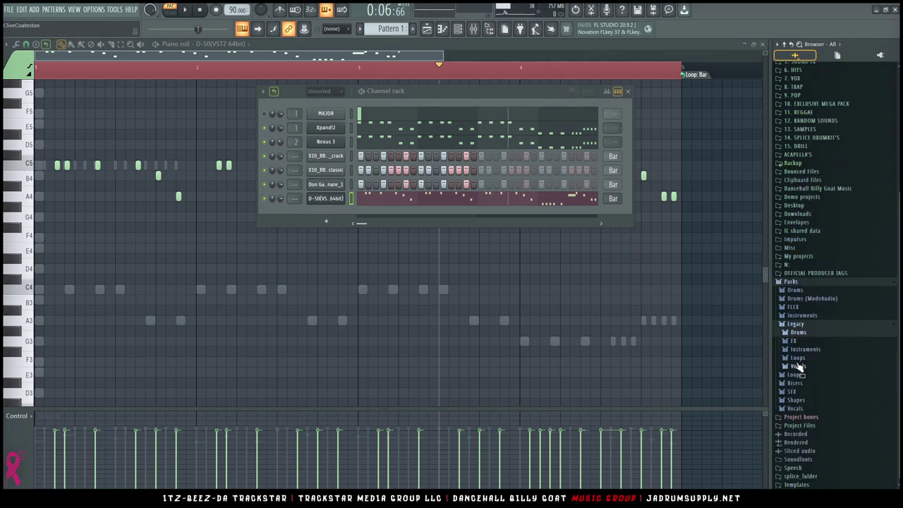
click(804, 350)
click(801, 330)
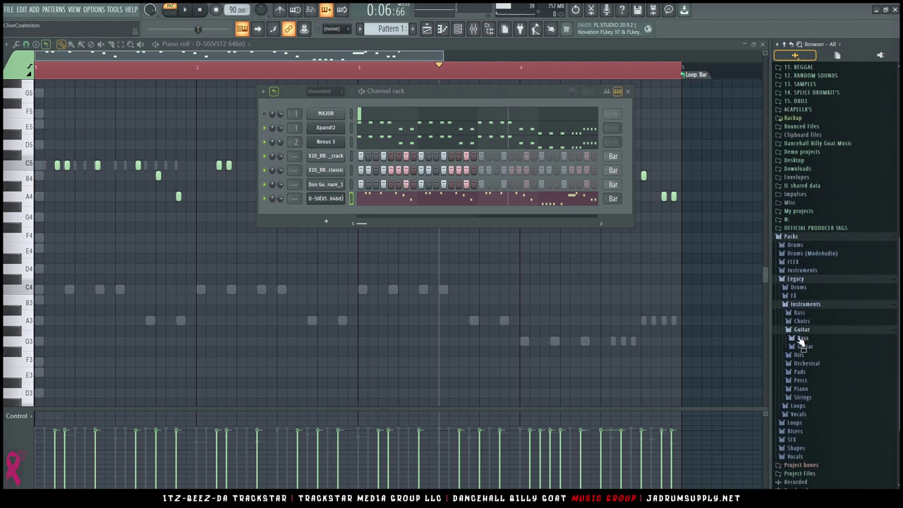
click(798, 354)
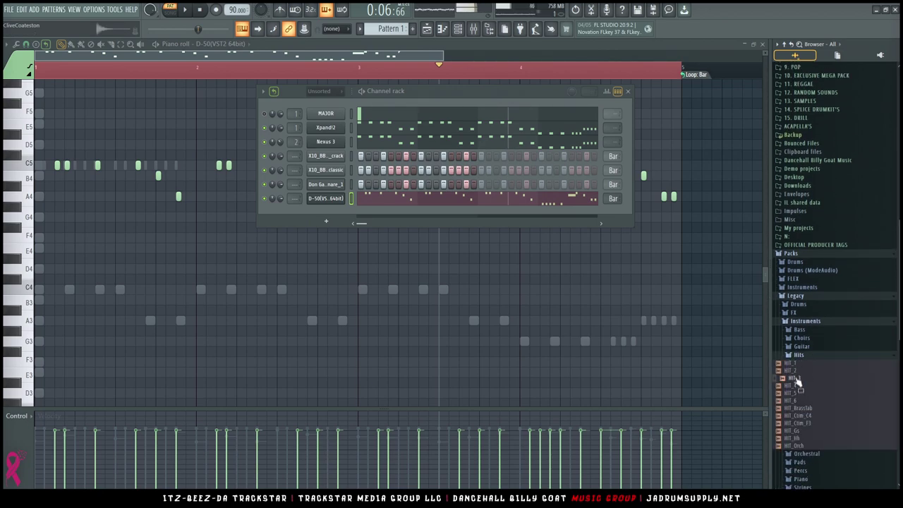
right_click(800, 373)
click(811, 379)
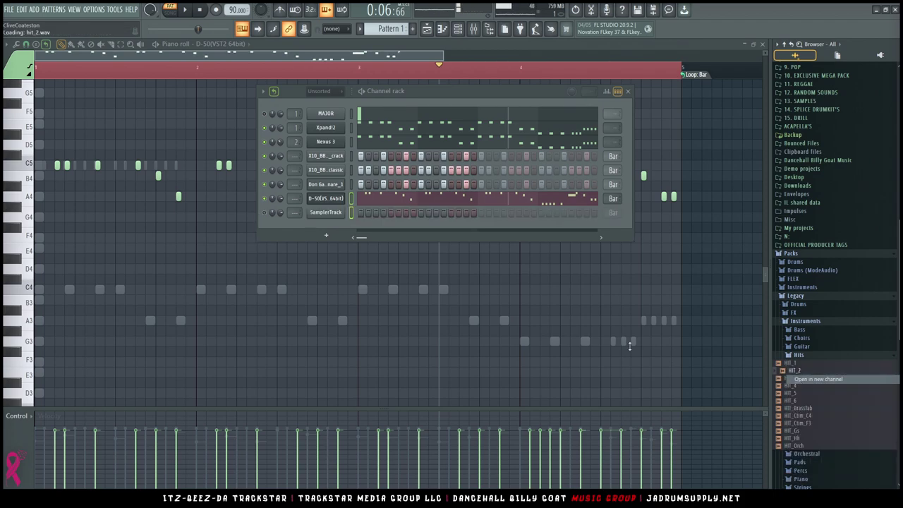
Place a single C5 note on step 15 of bar 4 in the HIT_2 piano roll and play the pattern
key(space)
right_click(337, 211)
click(357, 213)
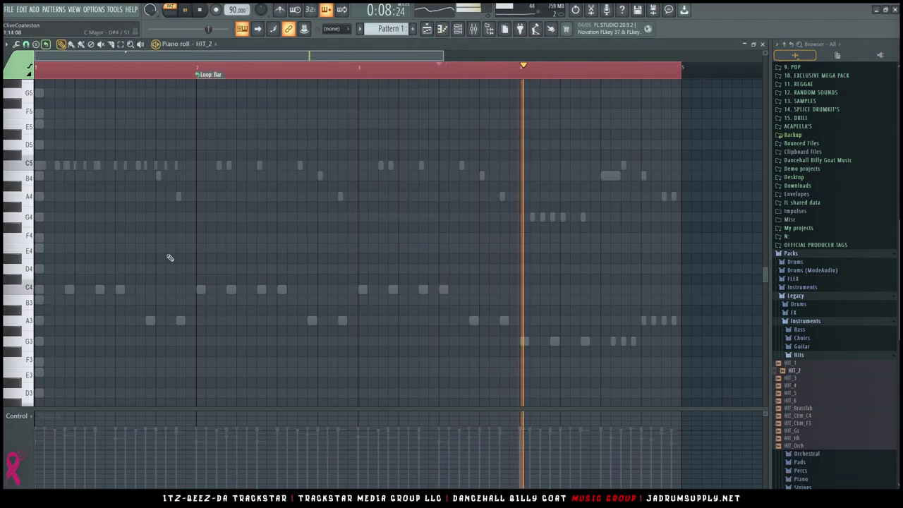
key(space)
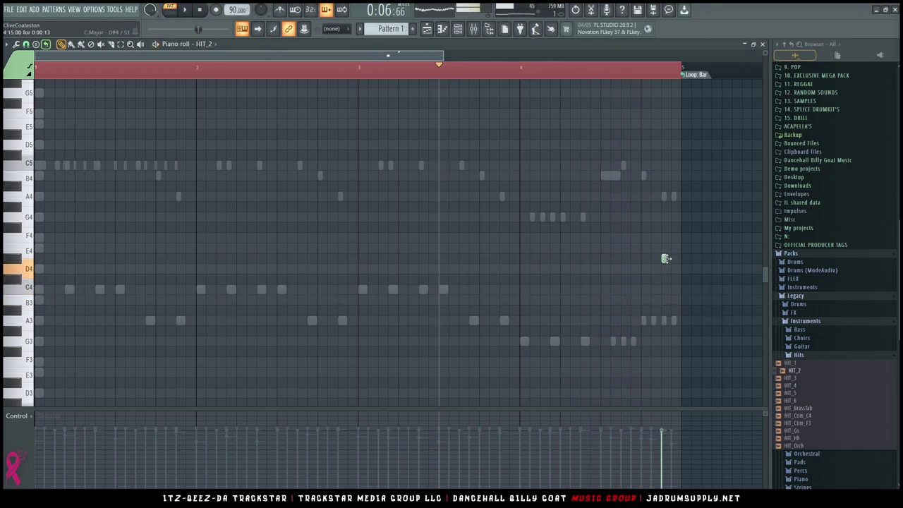
click(662, 165)
key(space)
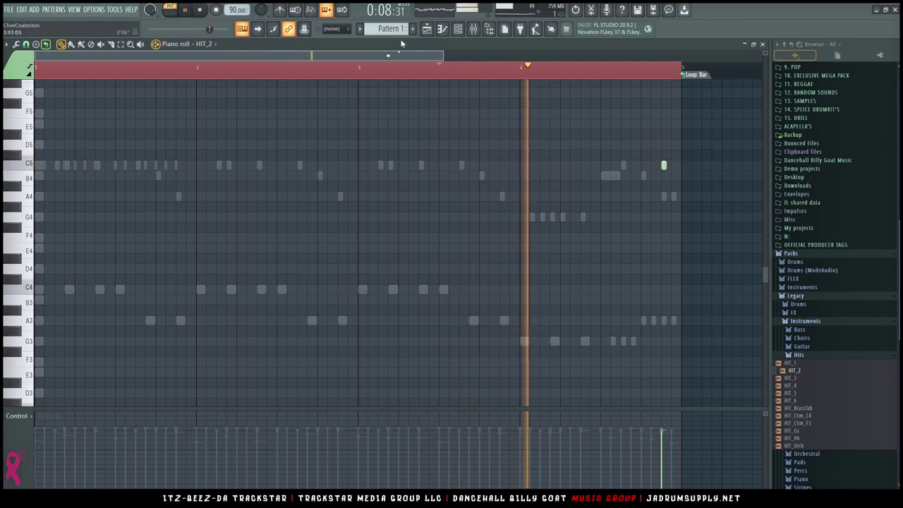
Add LUXONIX Purity as a new instrument channel below HIT_2
key(F6)
click(328, 234)
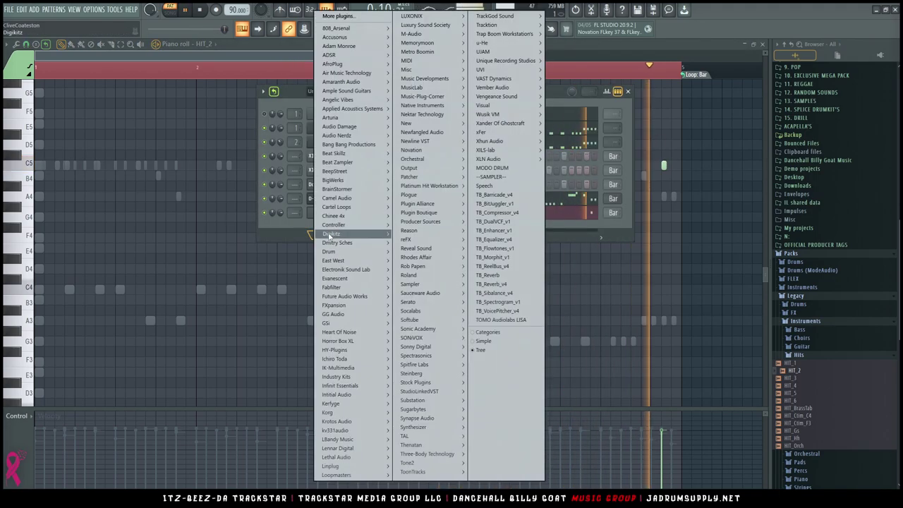
mouse_move(441, 168)
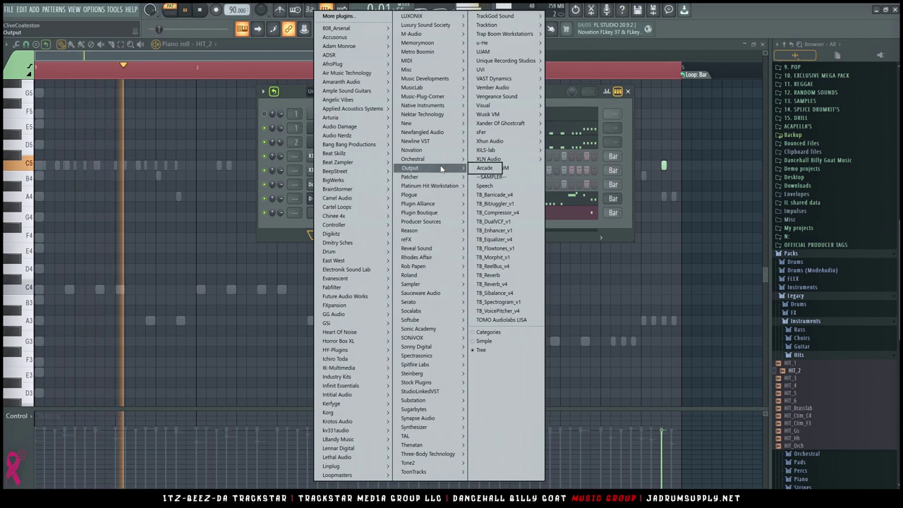
mouse_move(407, 231)
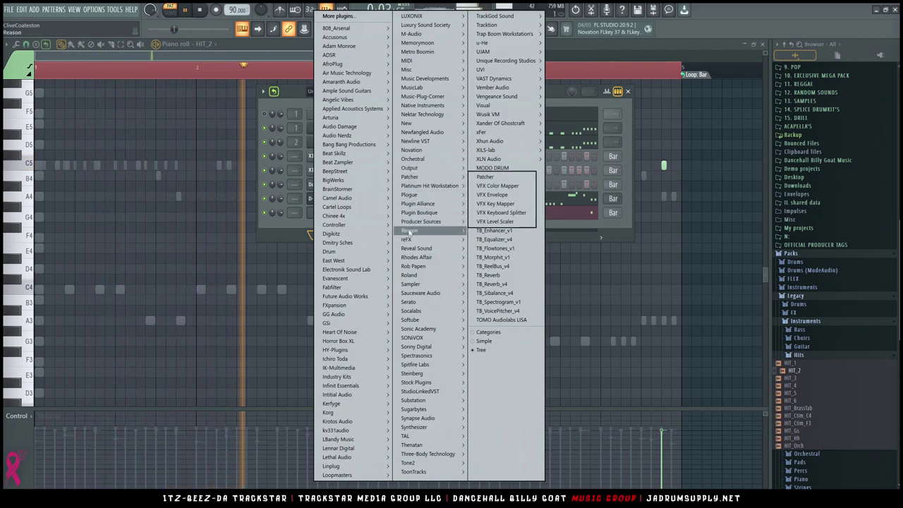
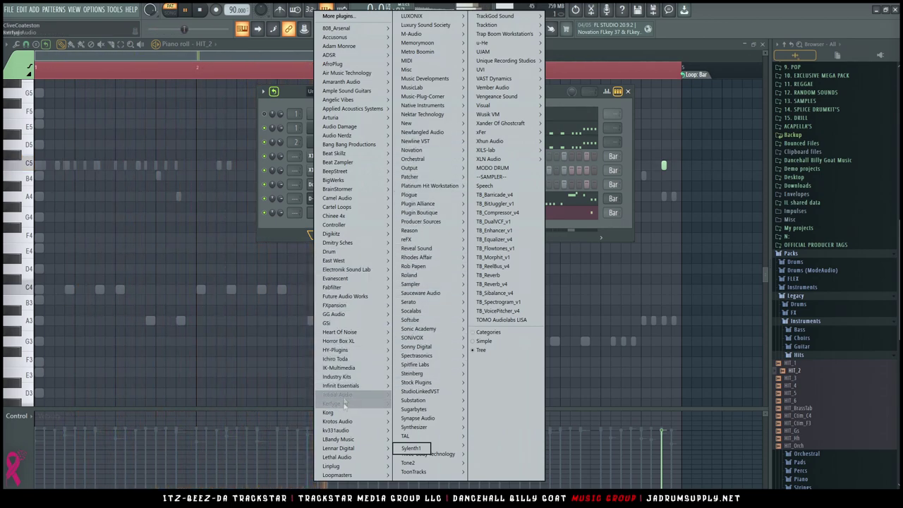
mouse_move(430, 17)
click(484, 17)
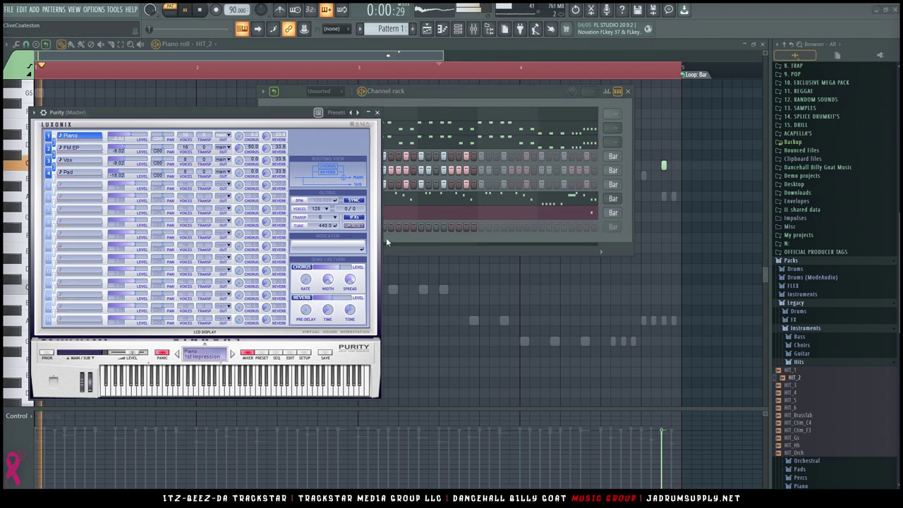
Open the Purity piano roll and enter a C4, E4 and G4 chord on step 3 of bar 1
click(386, 237)
click(359, 266)
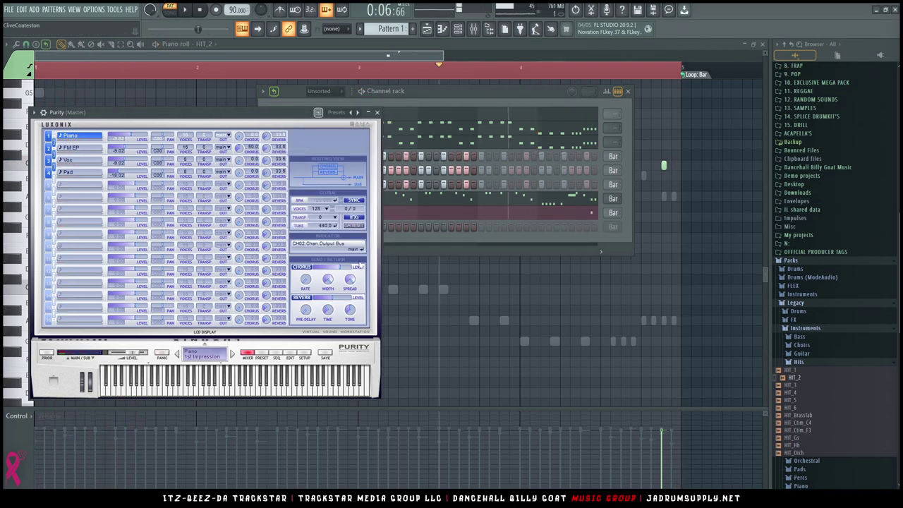
click(406, 241)
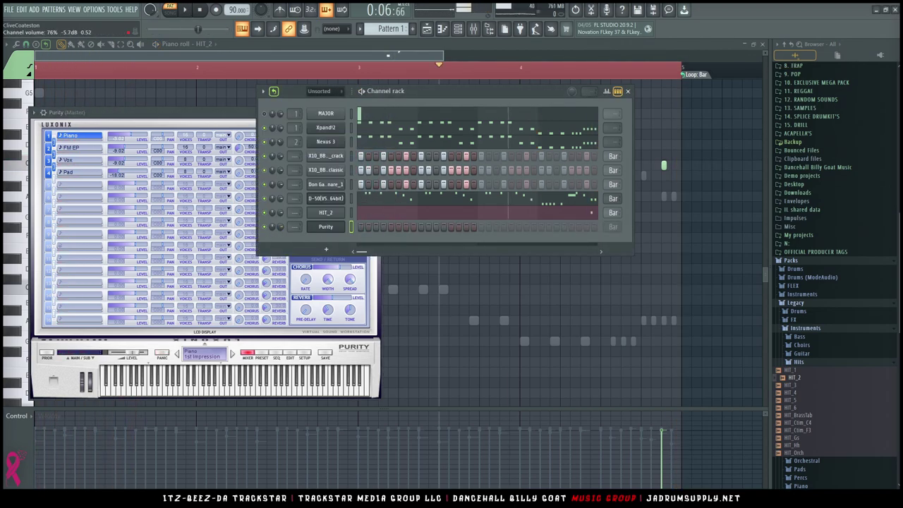
right_click(342, 226)
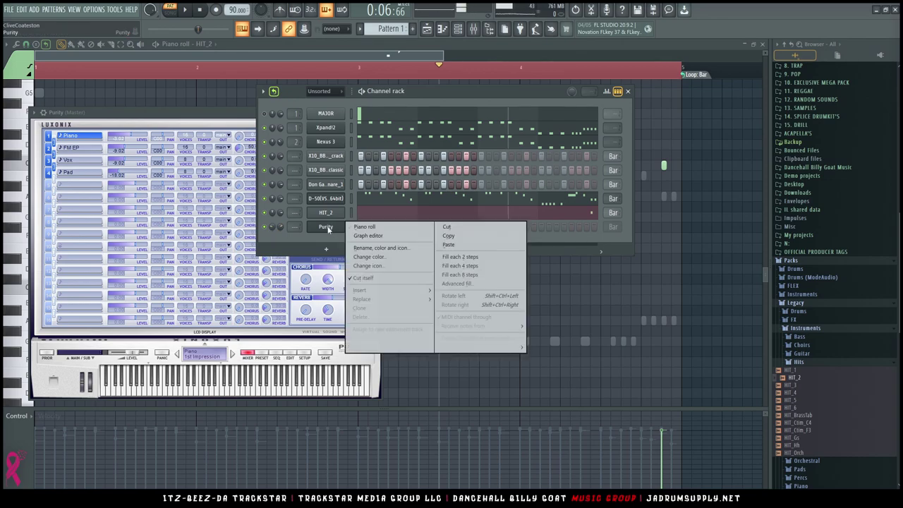
click(366, 228)
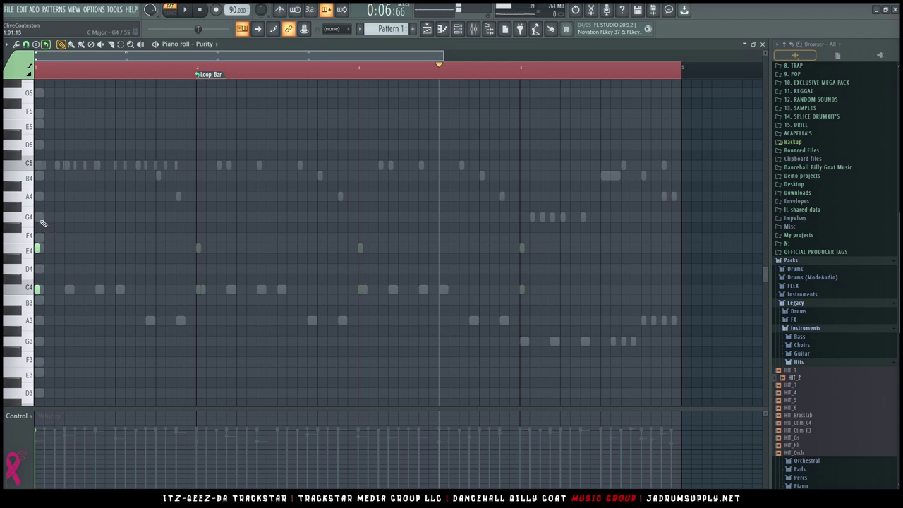
drag(48, 211, 54, 290)
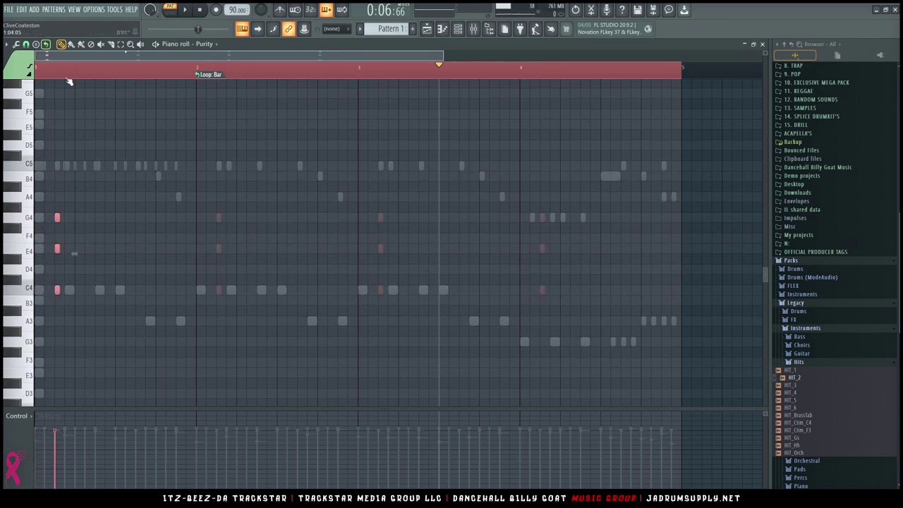
ctrl+click(216, 172)
Play the pattern and transpose the Purity chord up one octave to C5, E5 and G5
key(space)
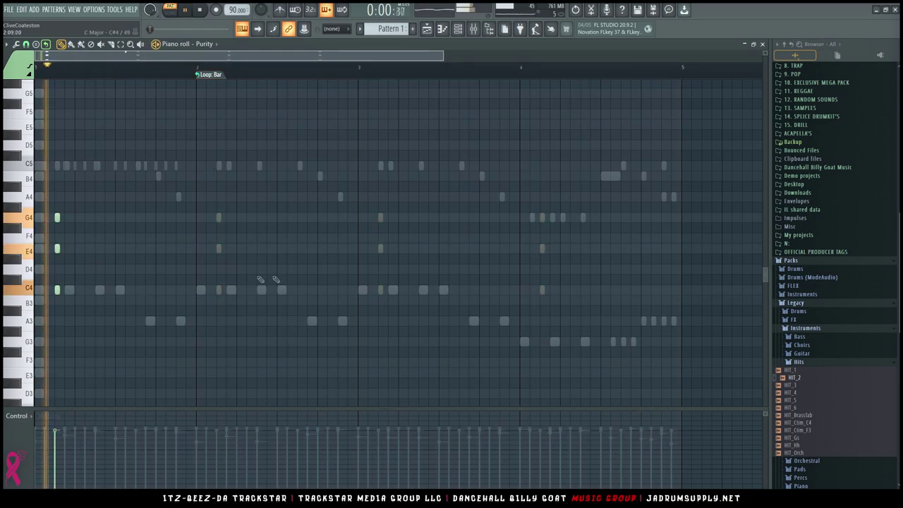
key(space)
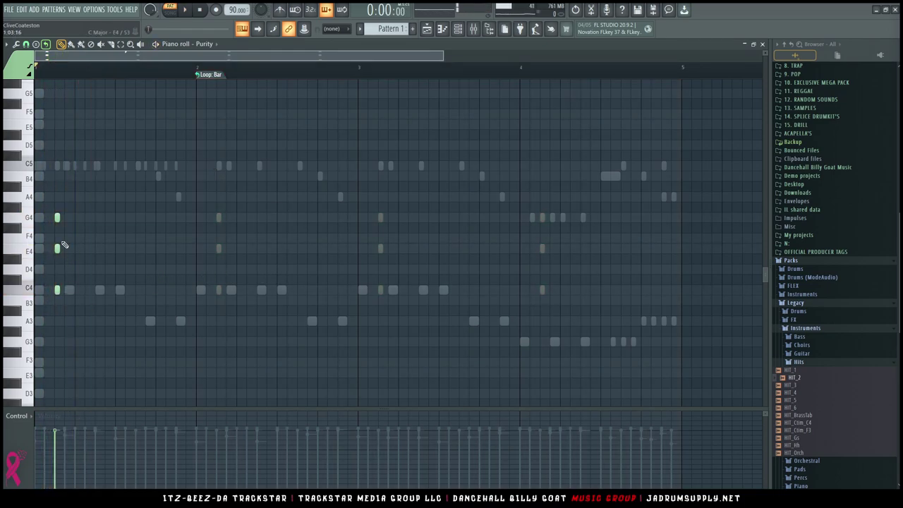
key(space)
scroll(64, 247, up, 4)
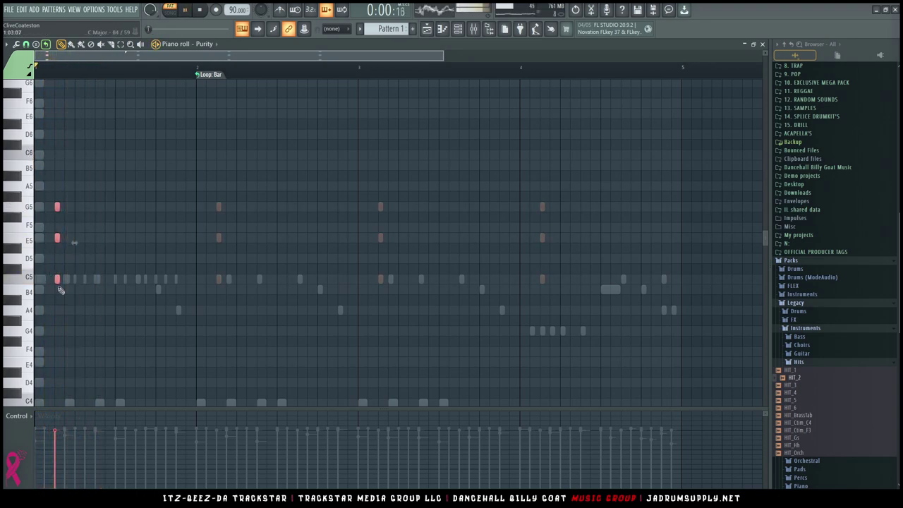
Copy the Purity chord to steps 7, 11 and 15 of bar 1
click(98, 279)
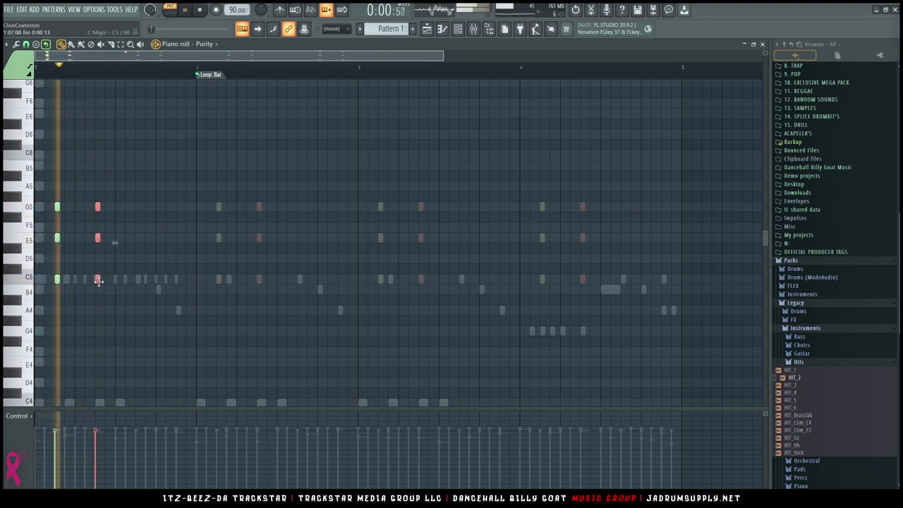
drag(160, 300, 43, 171)
drag(58, 280, 143, 282)
Replace the G5 note of the fourth chord with A4 and play the pattern
ctrl+click(177, 311)
ctrl+click(179, 207)
key(space)
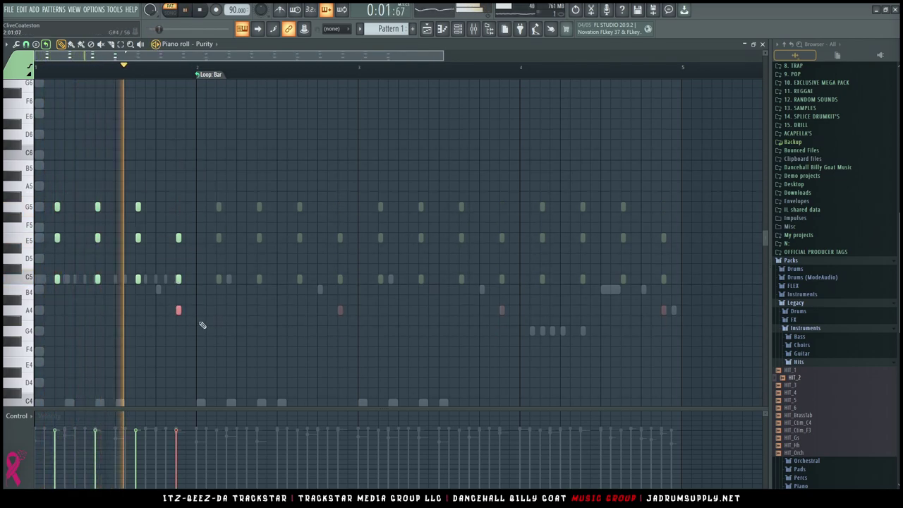
Select all four Purity chords in bar 1 and duplicate them one step later
drag(187, 333, 45, 173)
key(ctrl+b)
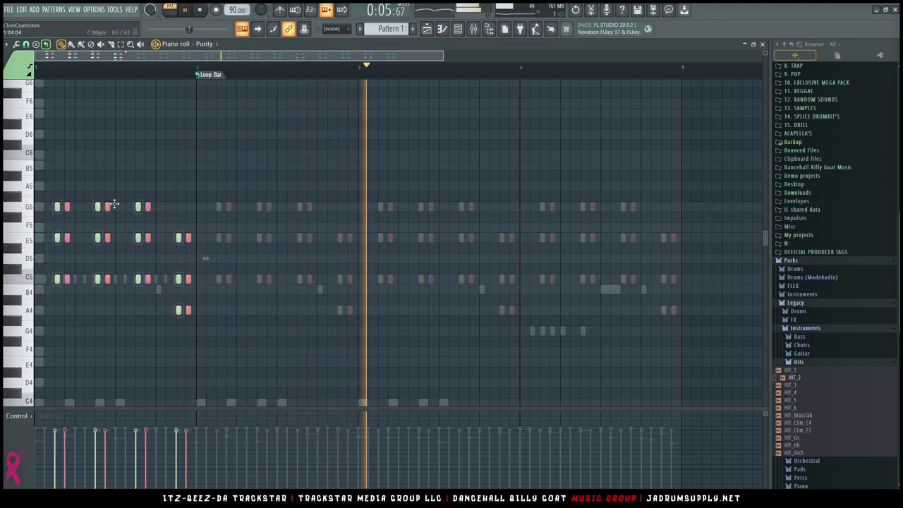
Remove the one-step-later duplicates and copy the four Purity chords of bar 1 across bars 2, 3 and 4
drag(213, 203, 222, 201)
drag(351, 335, 40, 160)
drag(61, 207, 383, 210)
Change the first three Purity chords in bar 4 to G4, B4 and D5
drag(530, 178, 583, 341)
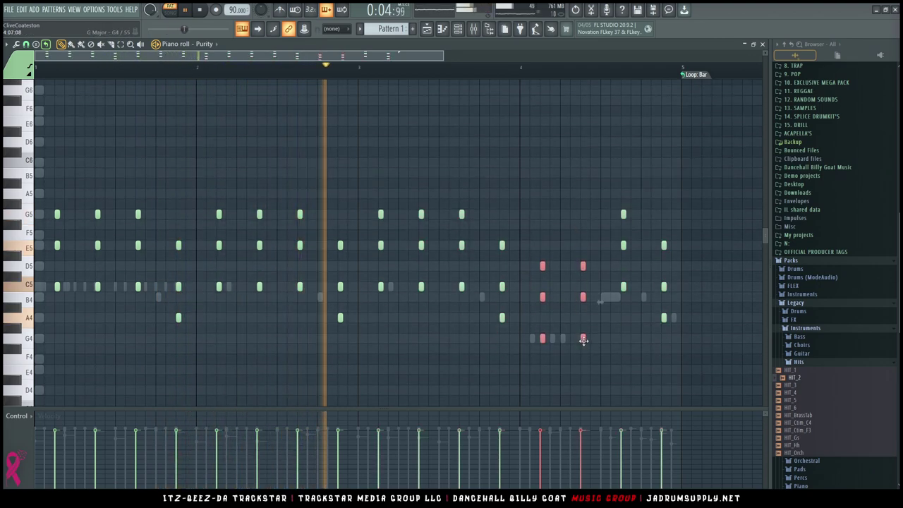
drag(615, 301, 639, 176)
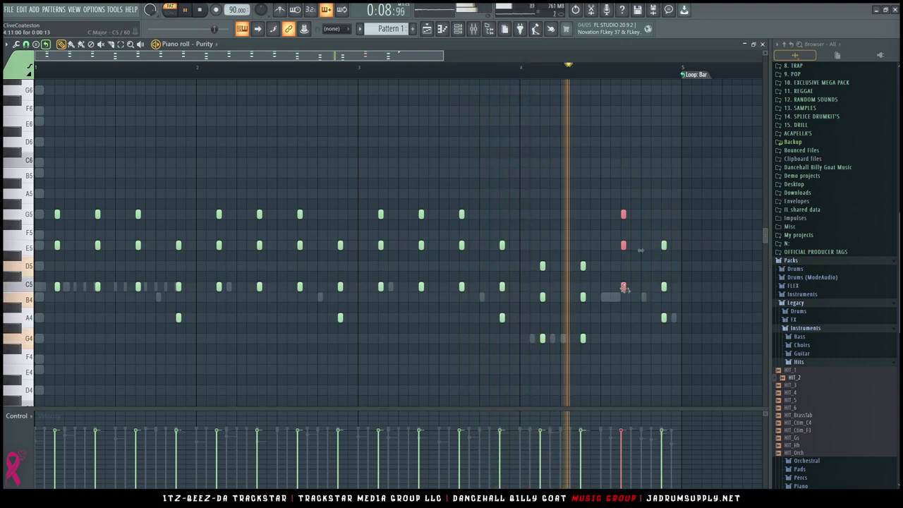
drag(622, 287, 622, 298)
ctrl+click(630, 286)
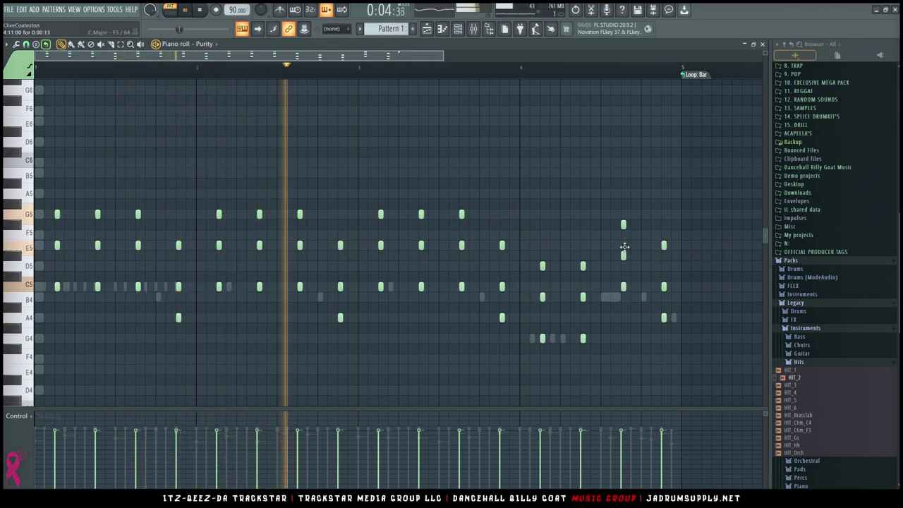
drag(623, 288, 624, 298)
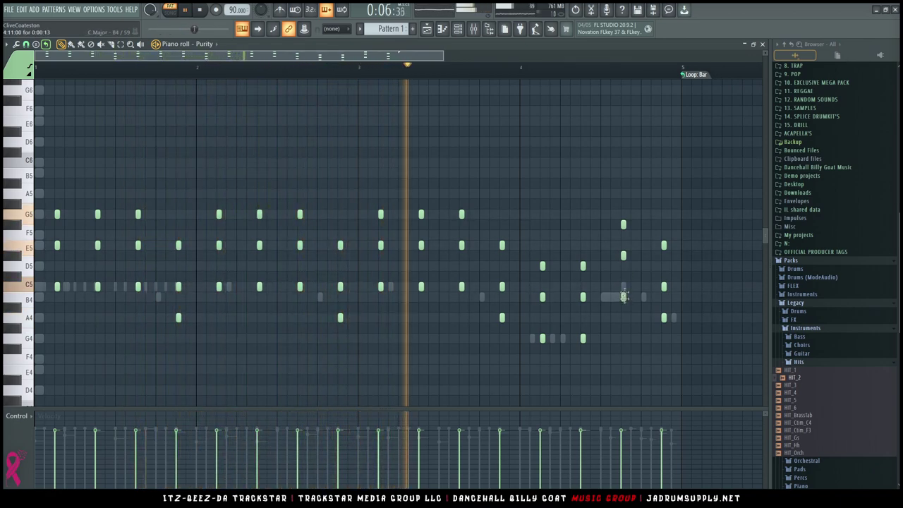
drag(623, 255, 623, 266)
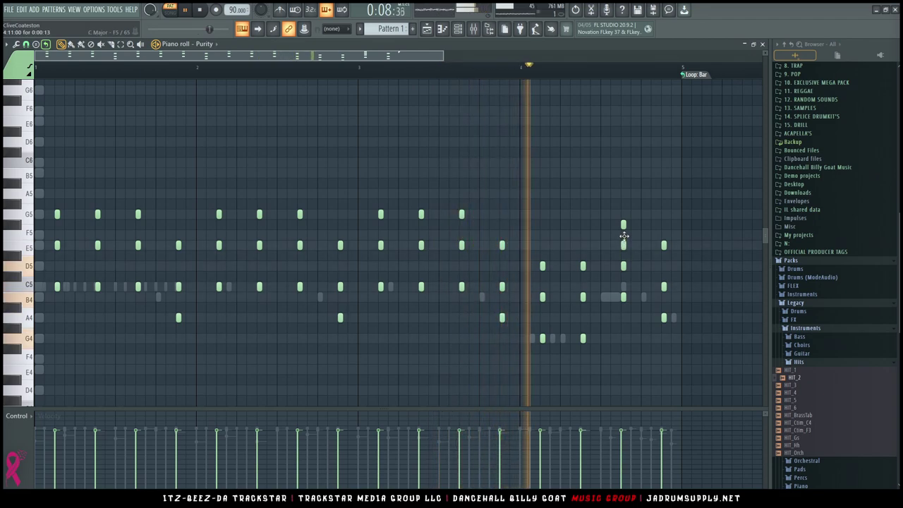
drag(624, 226, 623, 235)
Play the pattern from bar 4 to check the changed chords and slightly vary the velocities of the Purity notes
key(space)
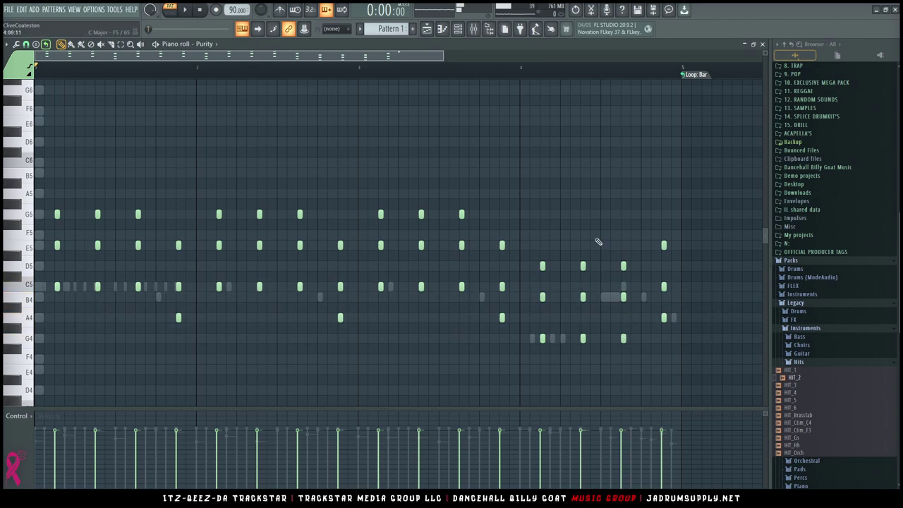
click(522, 79)
key(space)
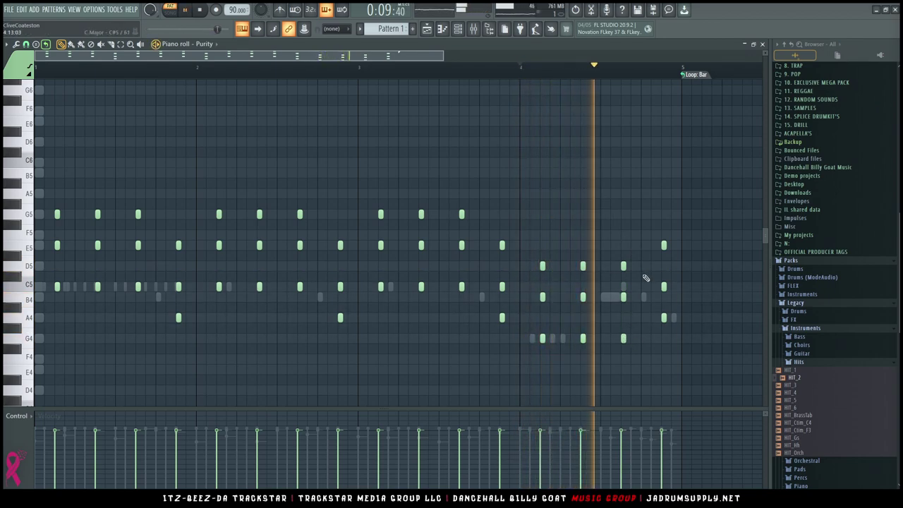
key(space)
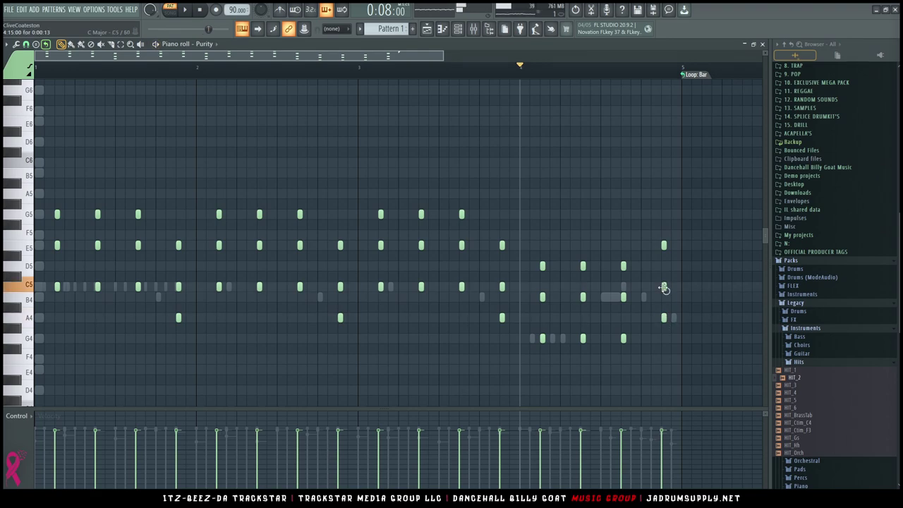
click(663, 288)
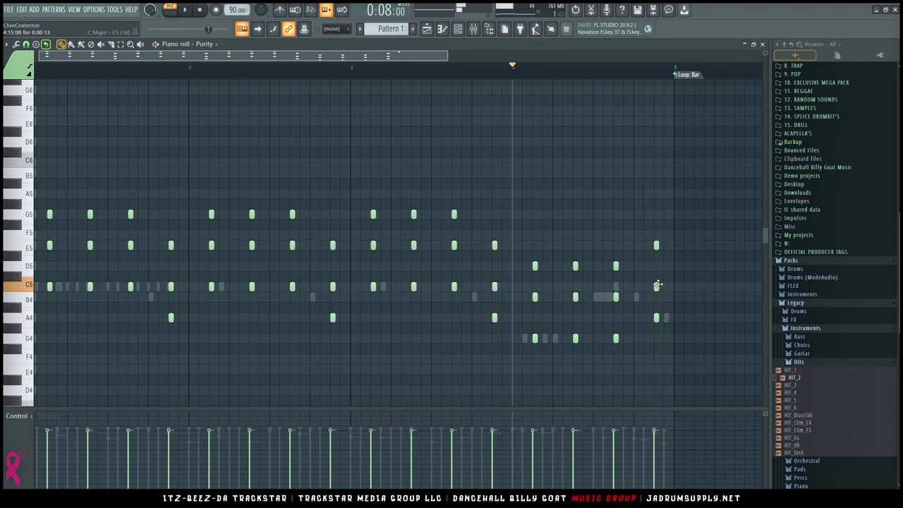
key(space)
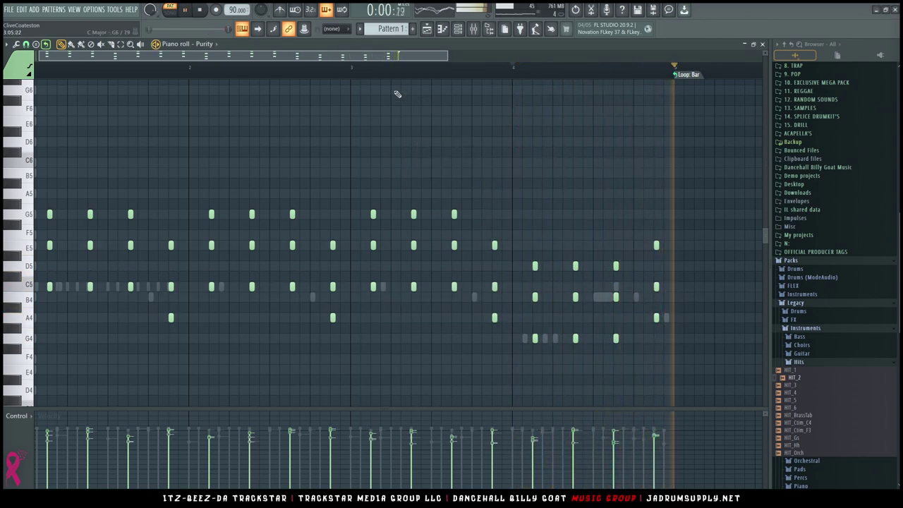
Show the channel rack and open the Chant's folder of the Yaad Vibes Drumkit in the 1. DANCEHALL library
click(458, 28)
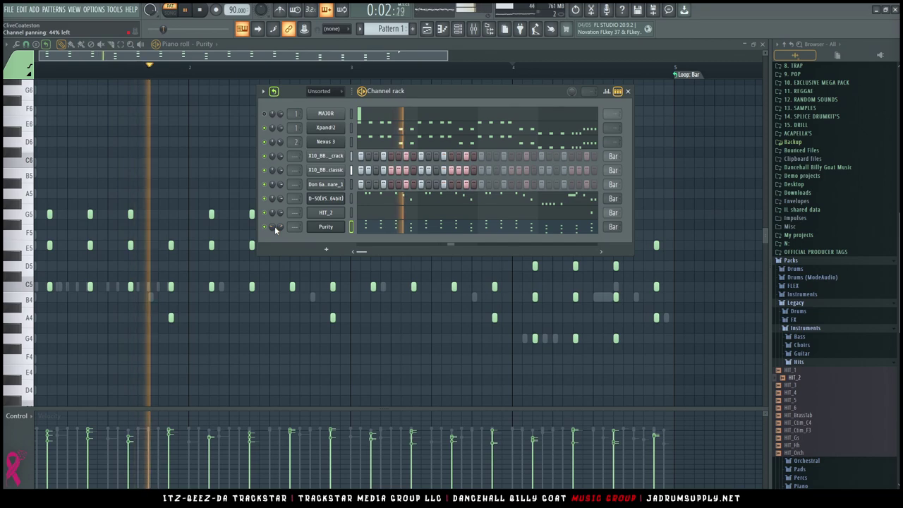
key(space)
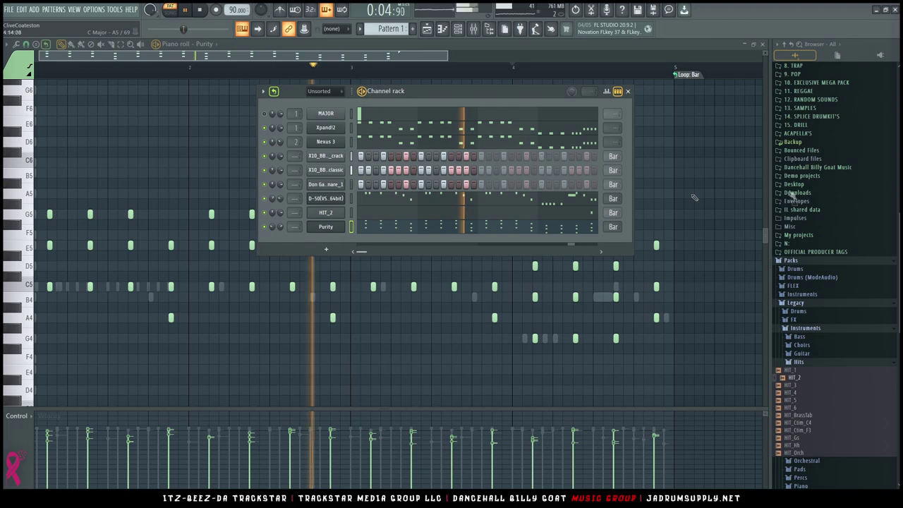
scroll(818, 176, up, 10)
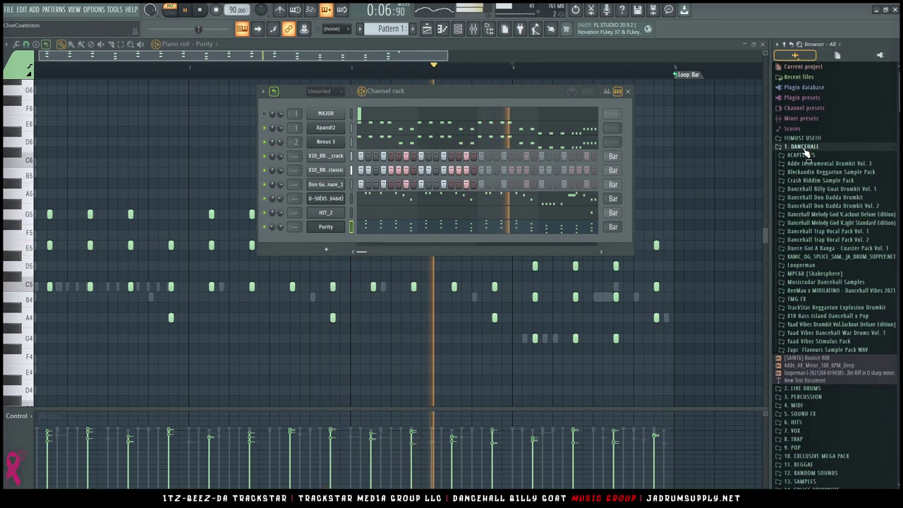
click(838, 325)
click(799, 349)
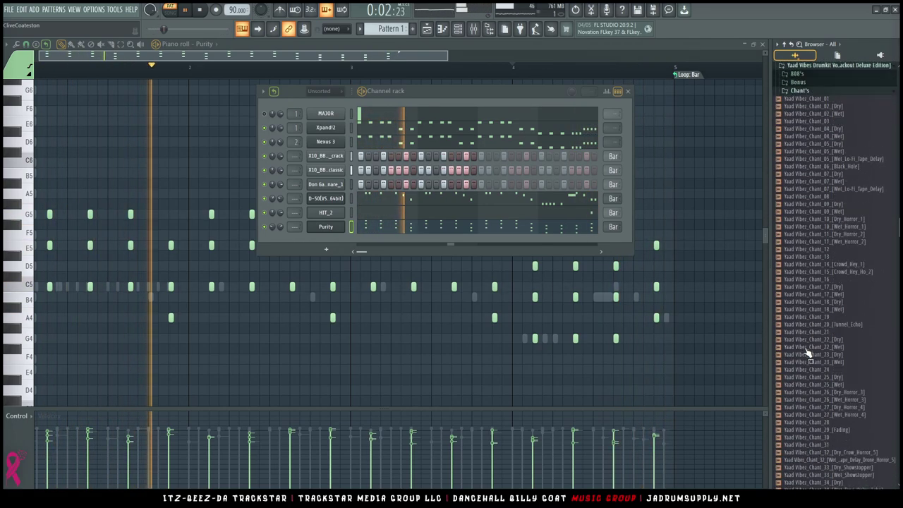
Audition chant samples in the Yaad Vibes Drumkit, covering the Bonus chants and the main Chant's folder
scroll(807, 194, up, 4)
click(807, 198)
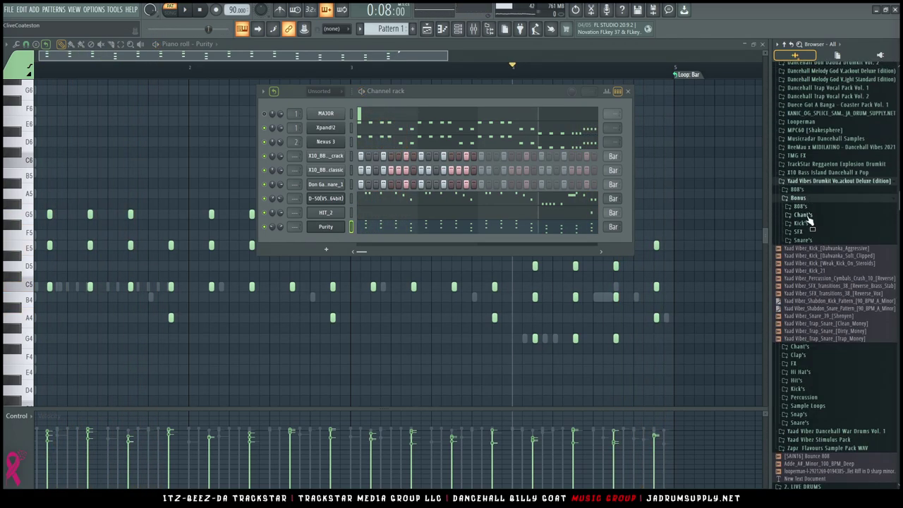
click(804, 214)
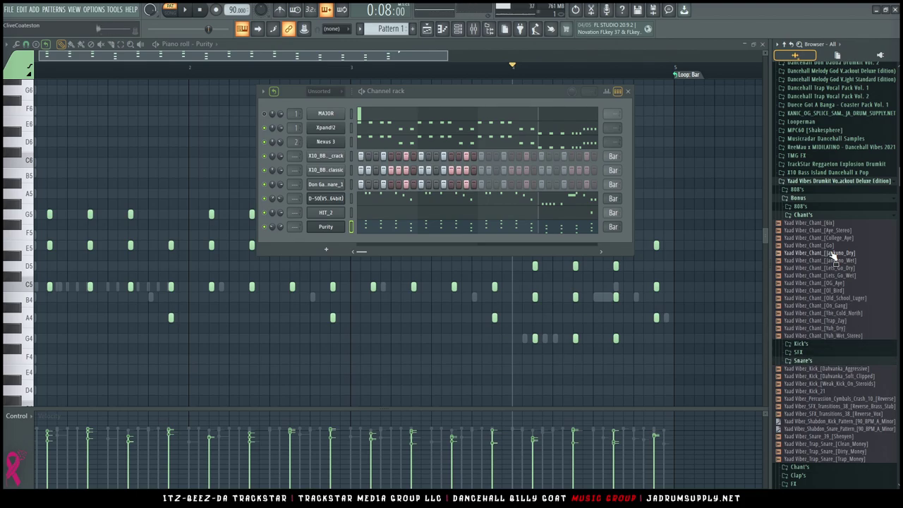
scroll(833, 256, down, 2)
click(811, 423)
click(811, 275)
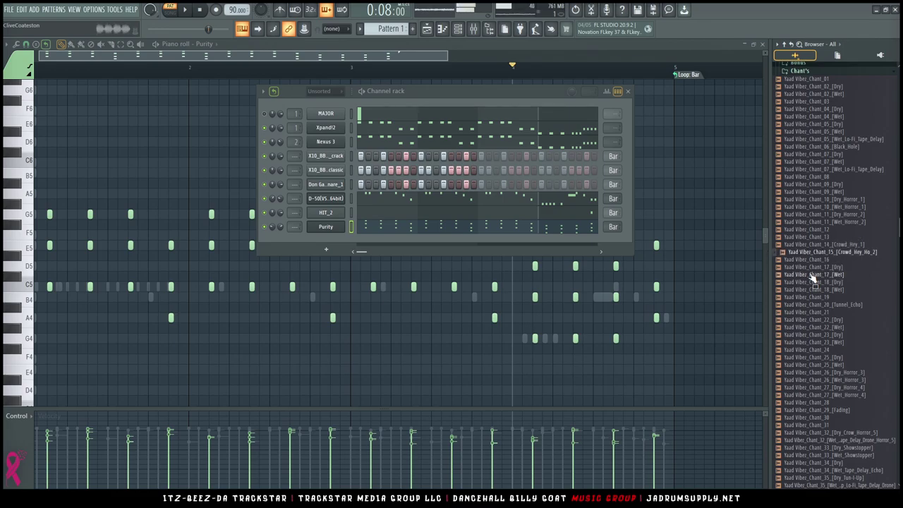
scroll(843, 358, down, 4)
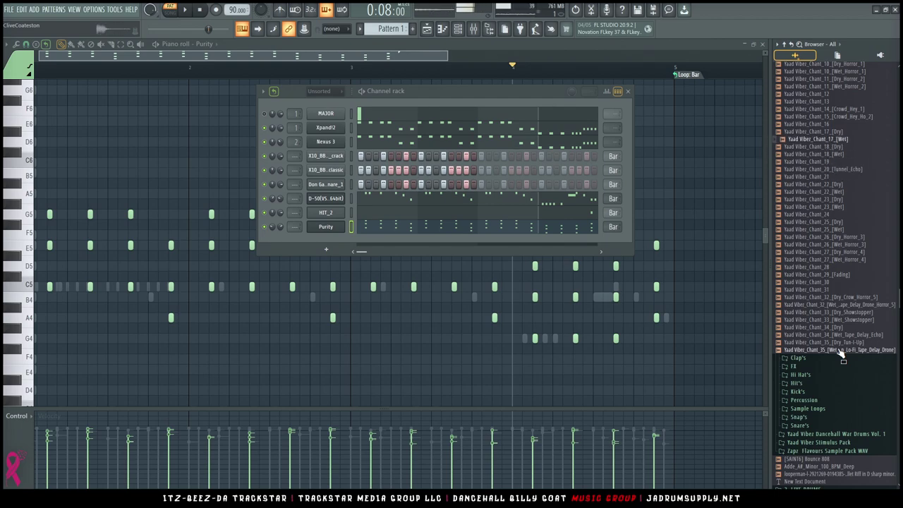
scroll(839, 351, up, 3)
scroll(837, 347, up, 3)
scroll(837, 347, up, 3)
scroll(838, 350, up, 15)
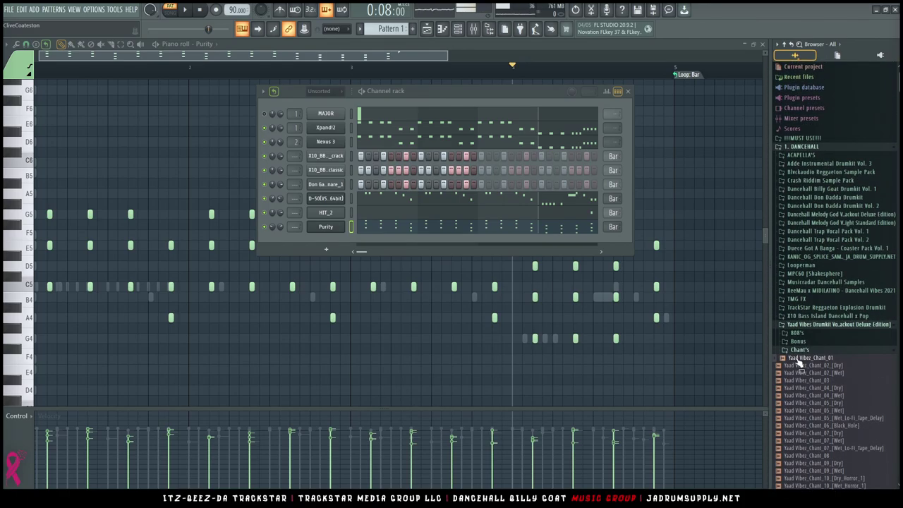
Open the Yaad Vibez_Chant_[OG_Aye] sample from the Bonus chants in a new channel
click(802, 351)
click(803, 342)
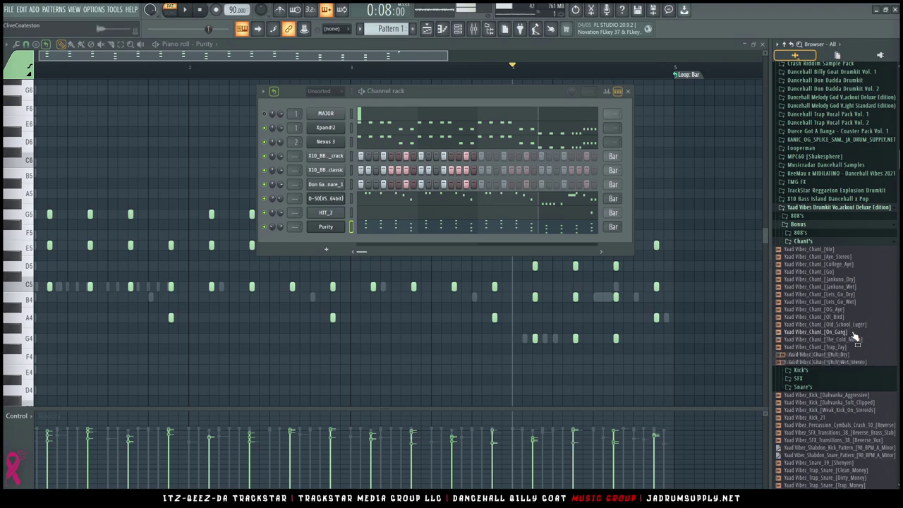
right_click(842, 309)
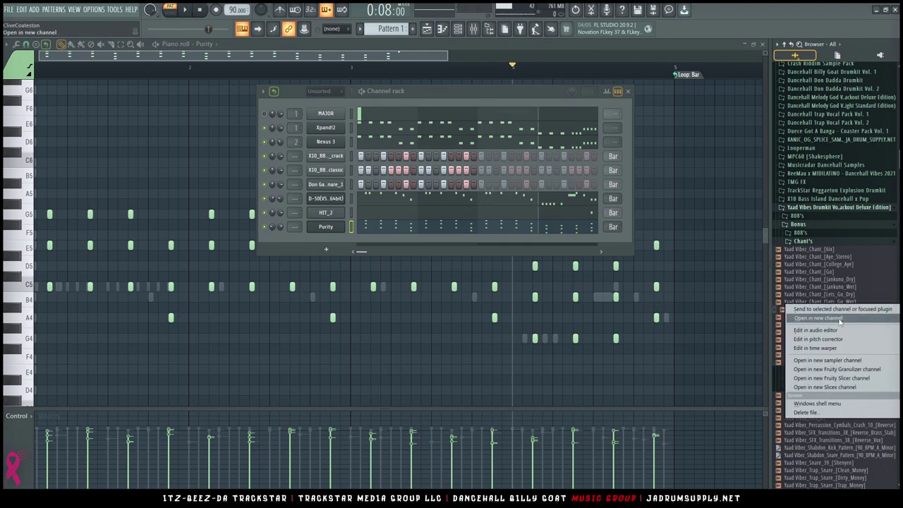
click(839, 318)
With the pattern playing, place the OG_Aye chant on steps 3, 11, 19 and 27 and adjust its channel volume slightly
key(space)
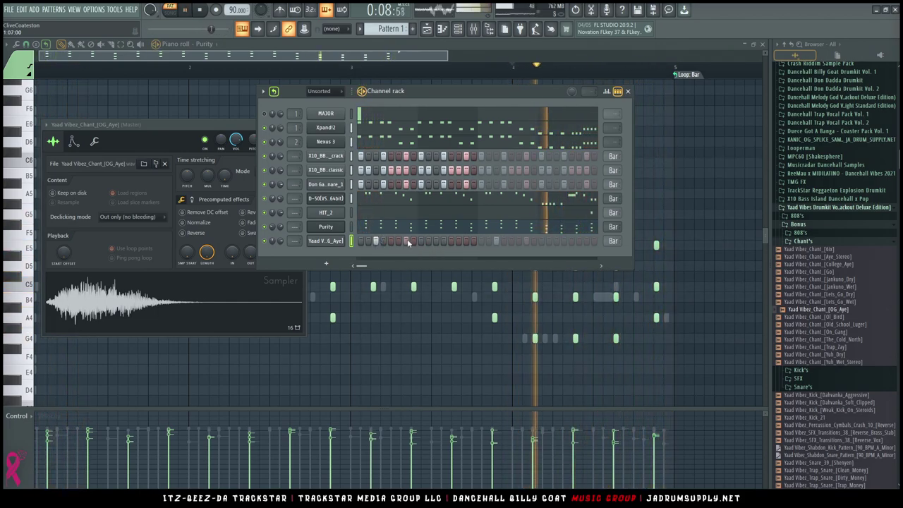
click(435, 241)
click(406, 241)
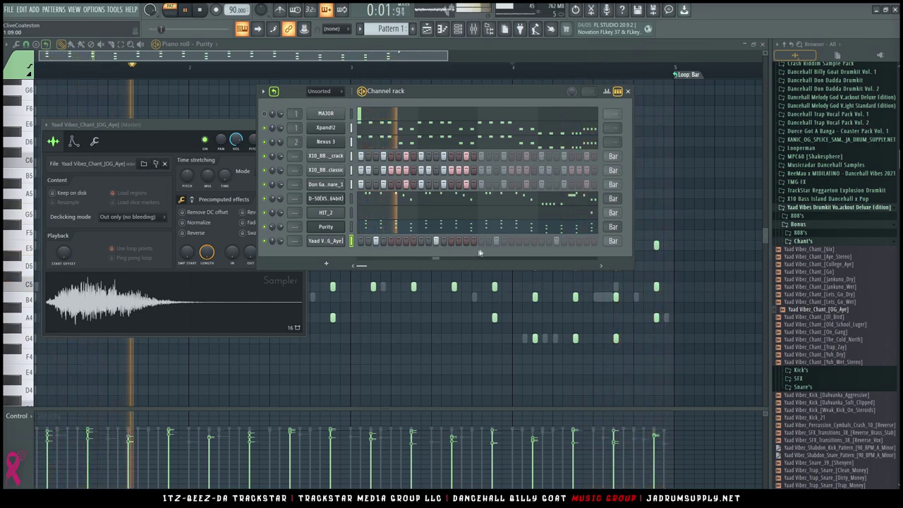
click(498, 242)
click(557, 241)
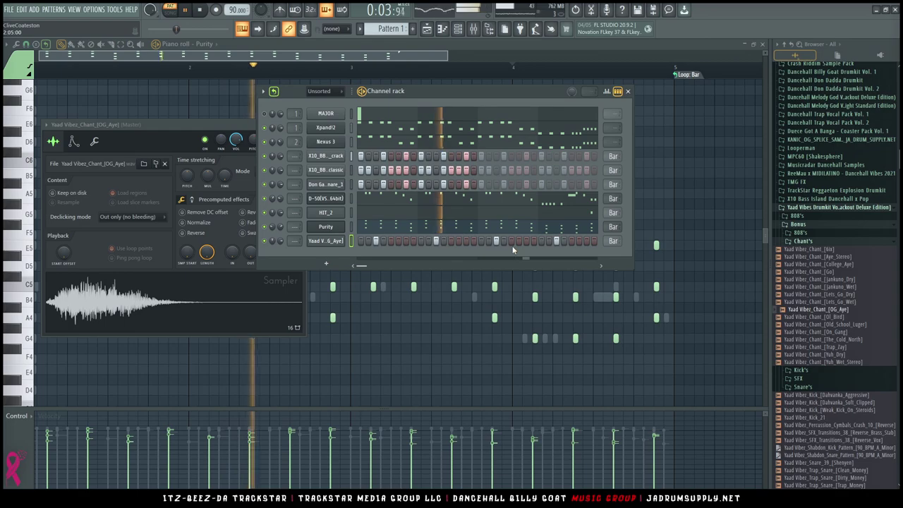
drag(281, 242, 280, 244)
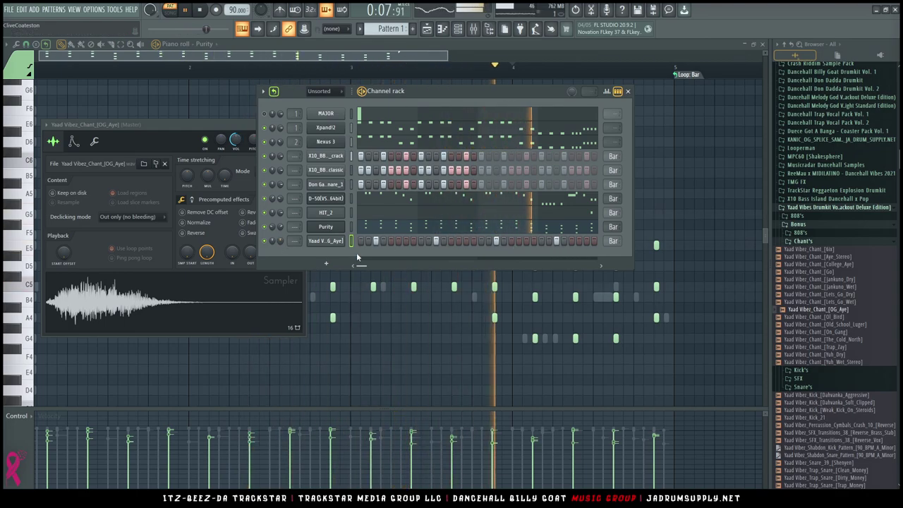
Add Sylenth1 from the Lennar Digital plugins as a new channel
click(326, 263)
mouse_move(336, 265)
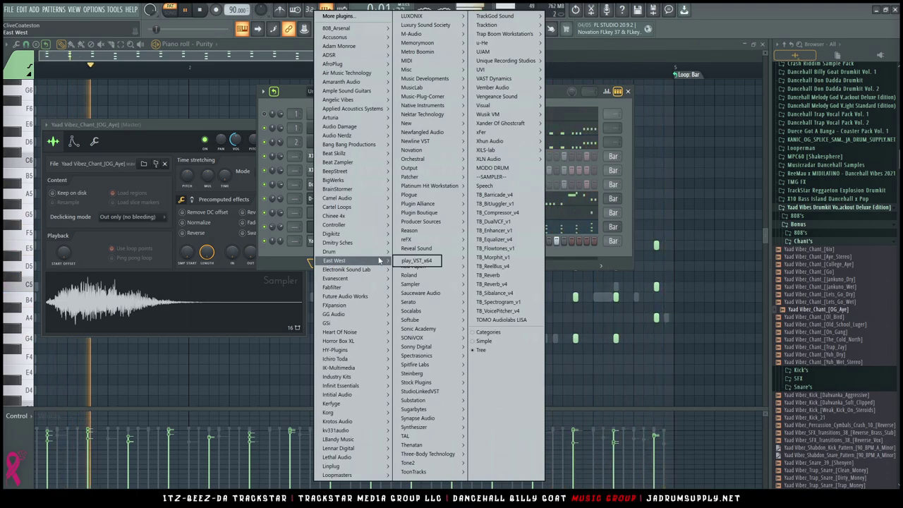
mouse_move(416, 240)
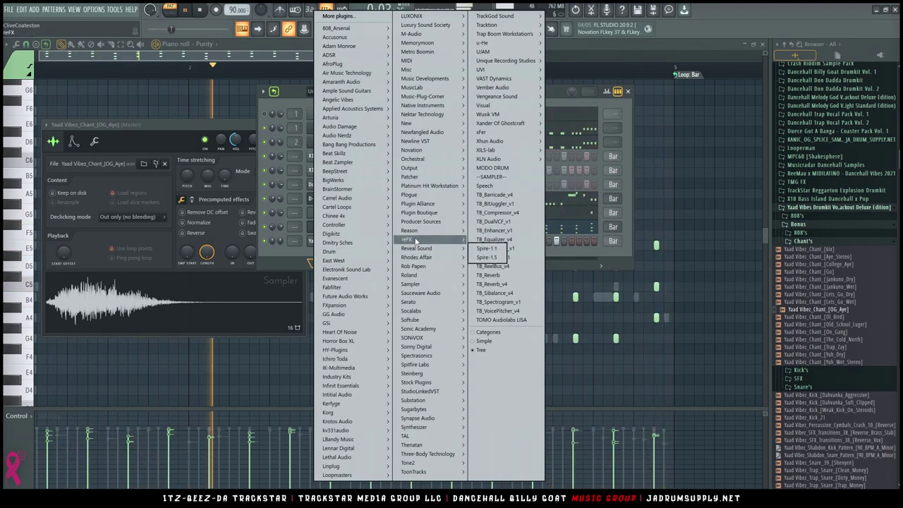
mouse_move(359, 453)
click(411, 448)
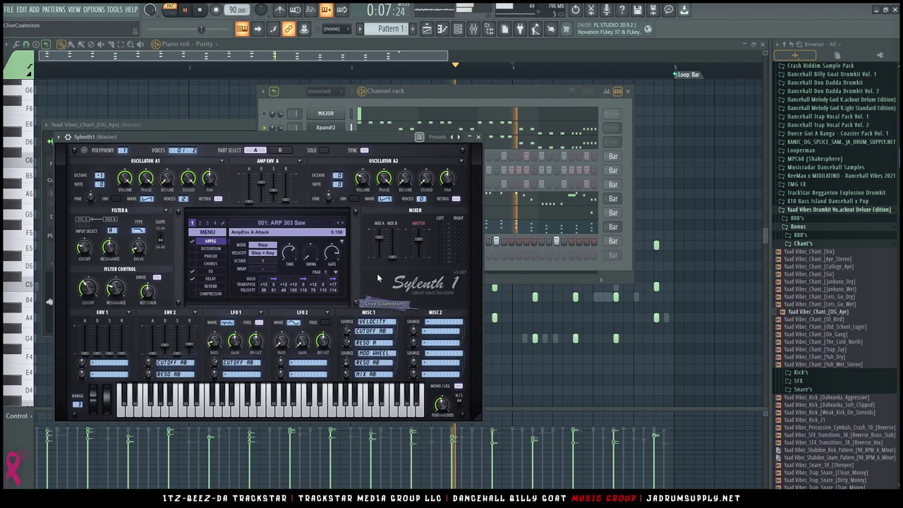
Load the SFX It's broken preset in Sylenth1 and advance through the presets to SFX Predator
click(279, 223)
click(209, 232)
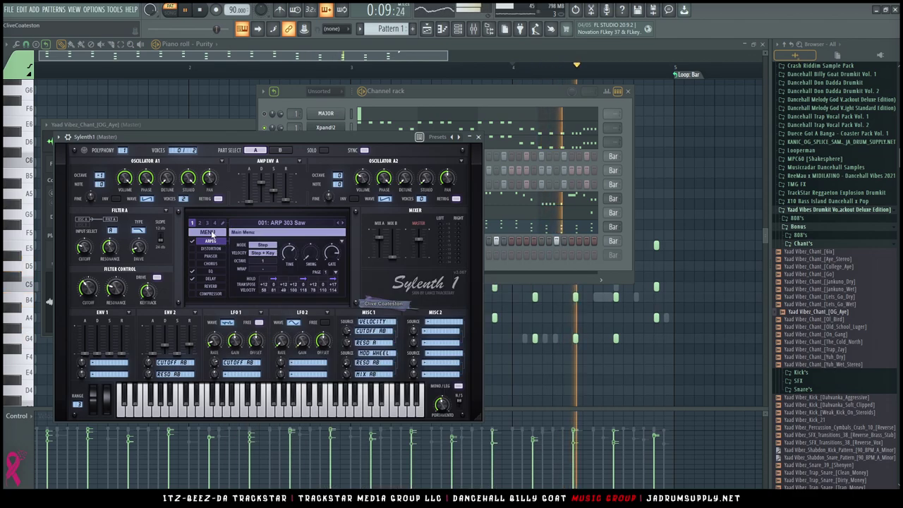
click(295, 223)
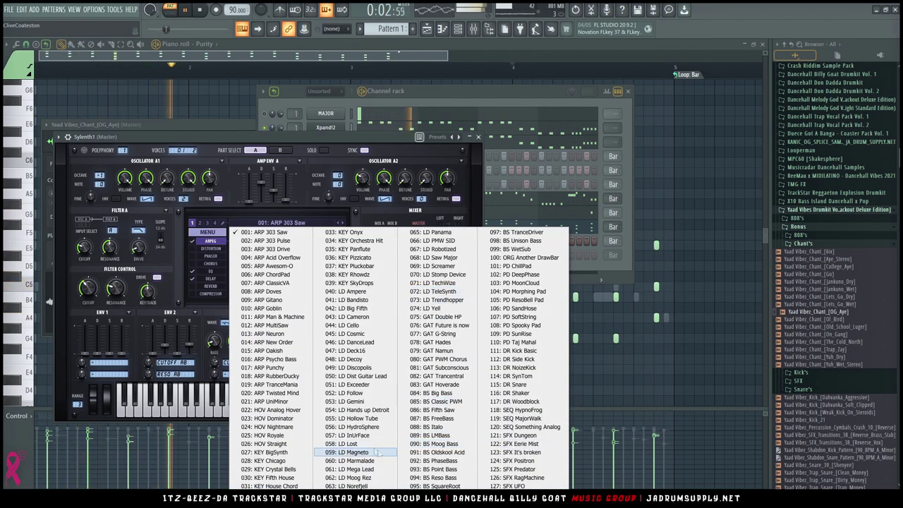
click(517, 452)
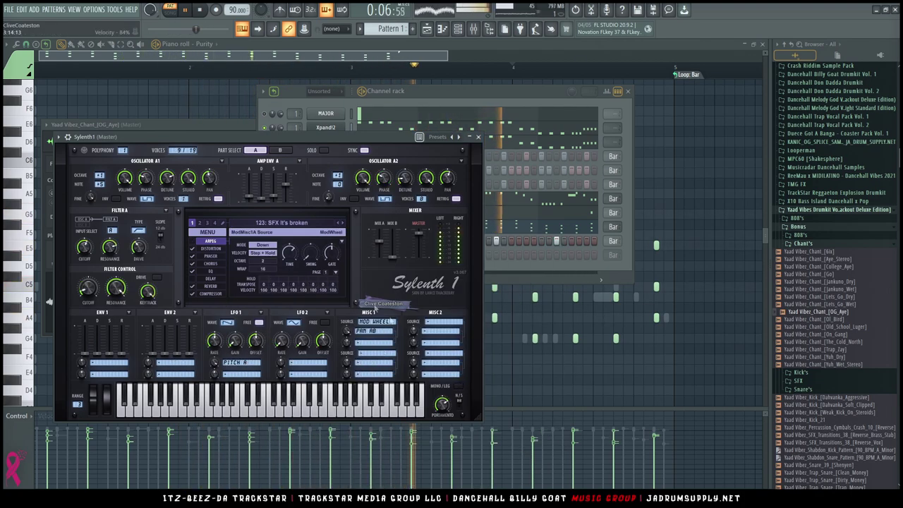
click(341, 224)
click(341, 224)
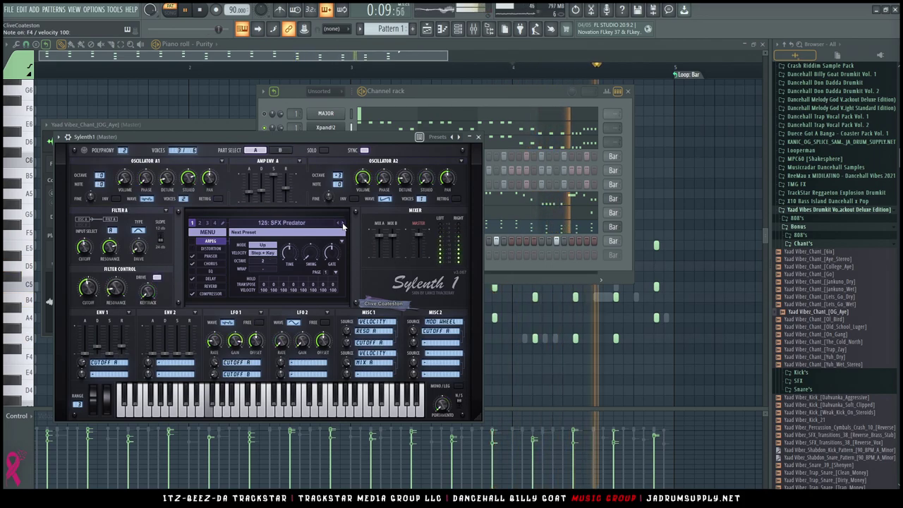
Load an ARP preset in Sylenth1 and audition the presets from ARP ChordPad through to ARP Punchy while the pattern plays
click(303, 223)
click(272, 275)
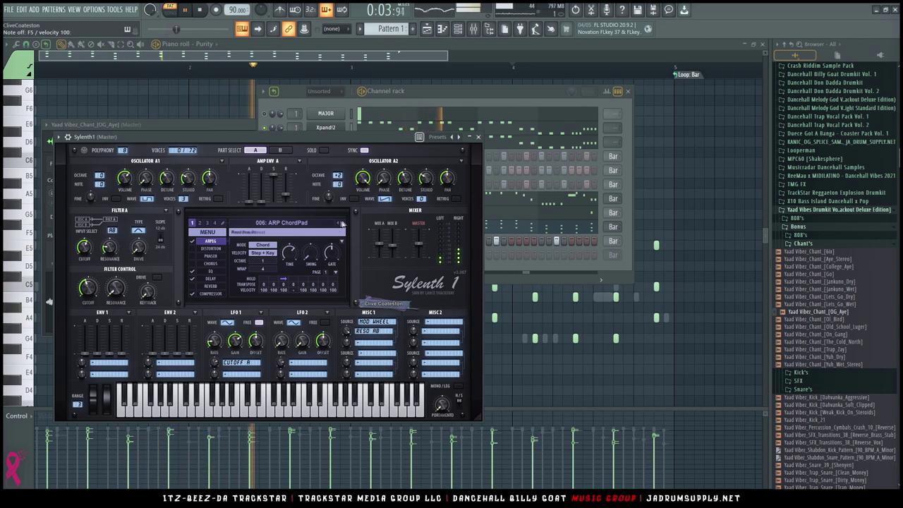
click(342, 224)
click(342, 224)
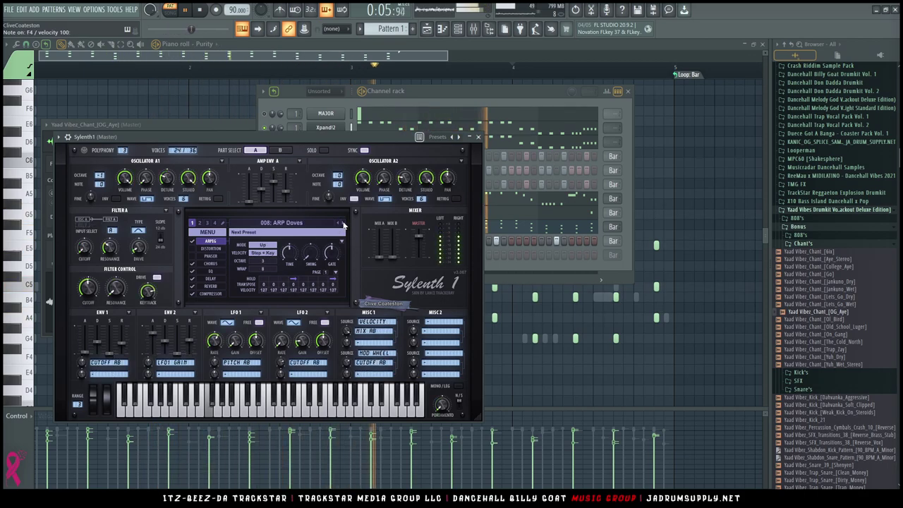
click(342, 223)
click(342, 223)
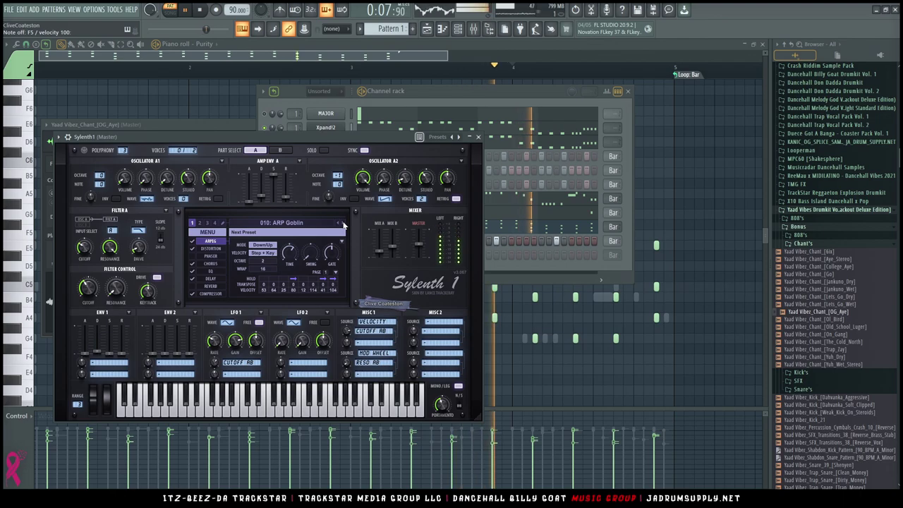
click(342, 224)
click(342, 223)
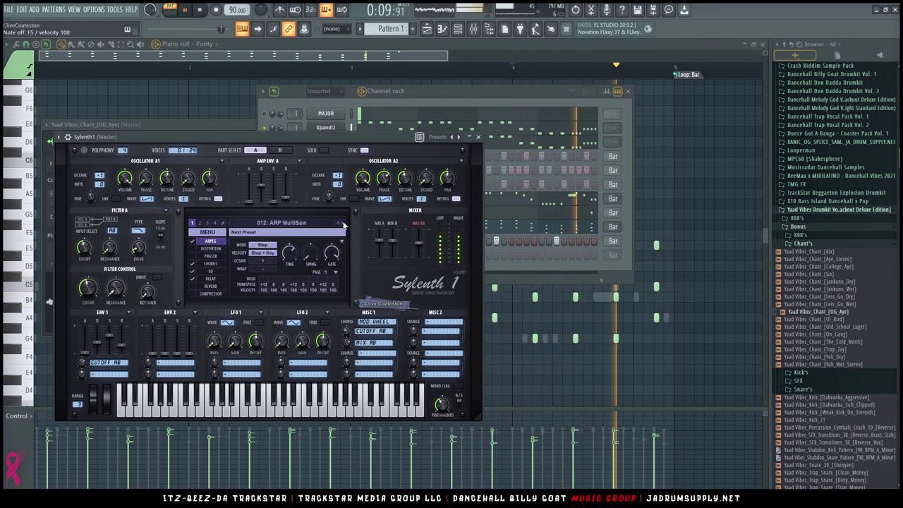
click(342, 223)
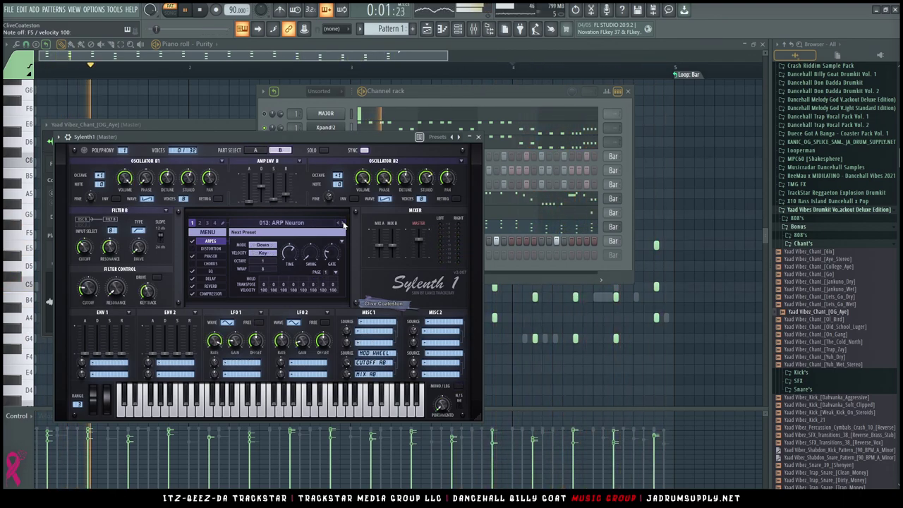
click(342, 223)
click(342, 223)
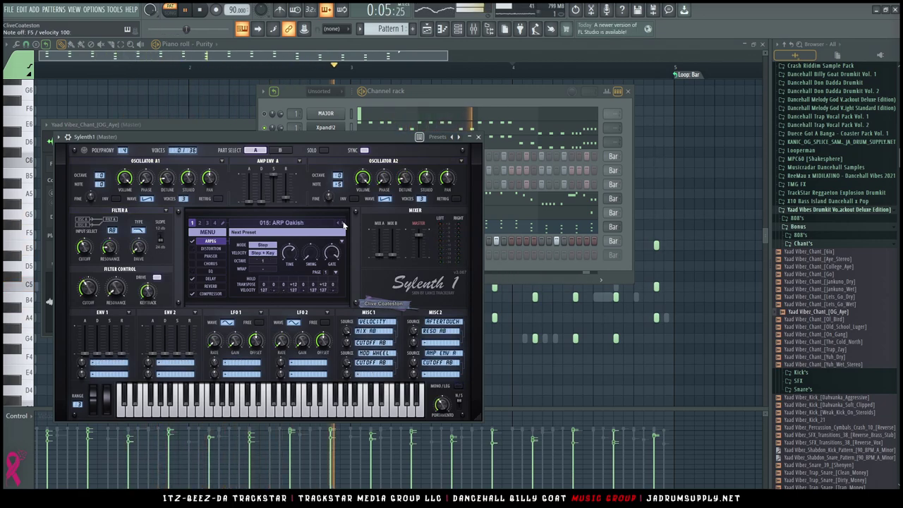
click(342, 223)
click(342, 223)
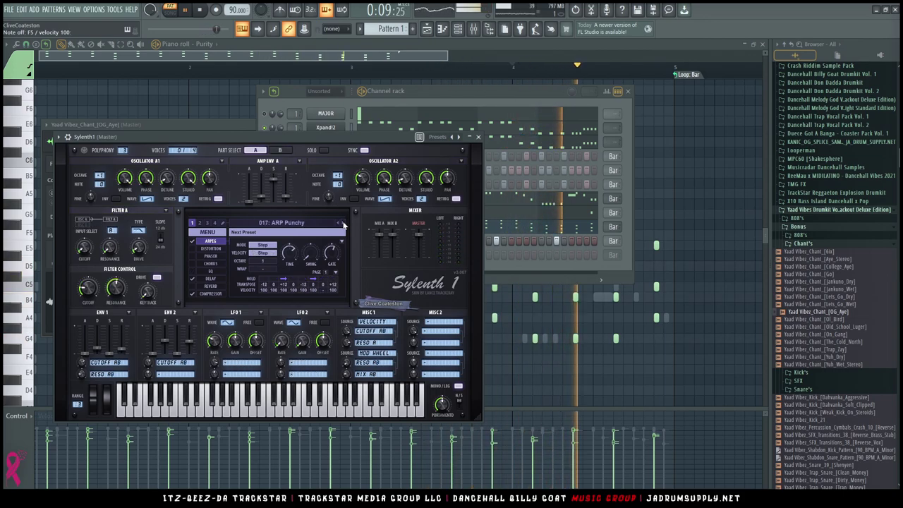
Continue auditioning the Sylenth1 presets from ARP RubberDucky through the HOV sounds to HOV Royale
click(293, 100)
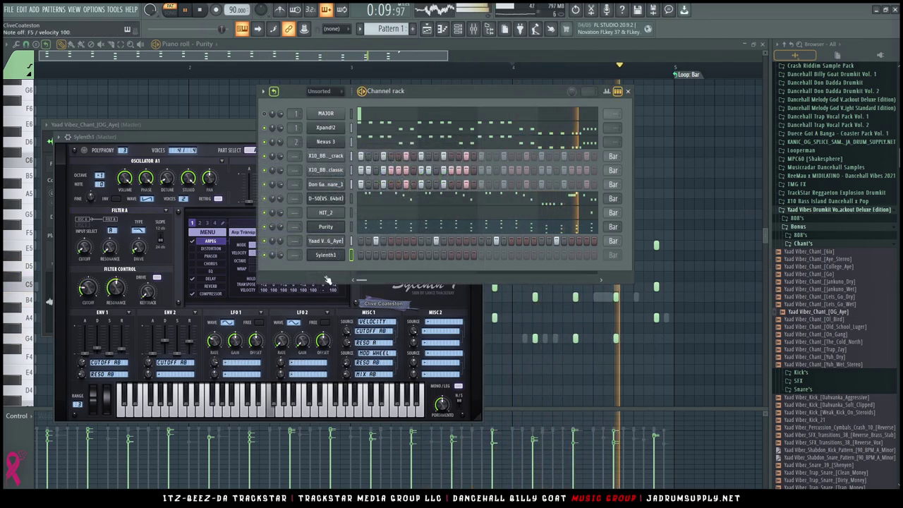
click(256, 153)
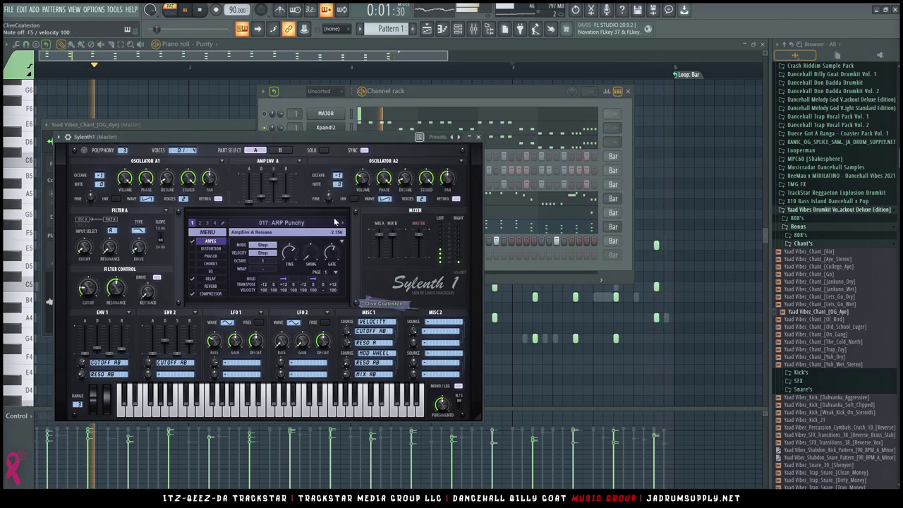
click(341, 224)
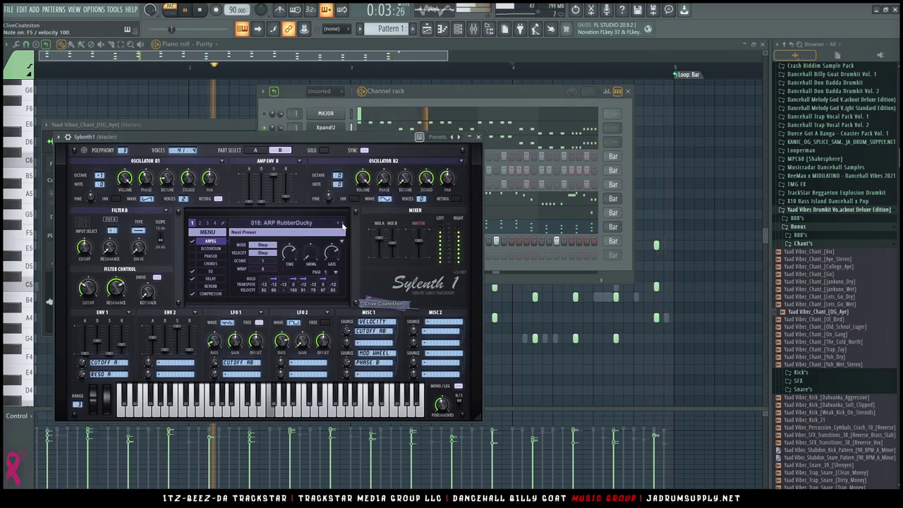
click(341, 224)
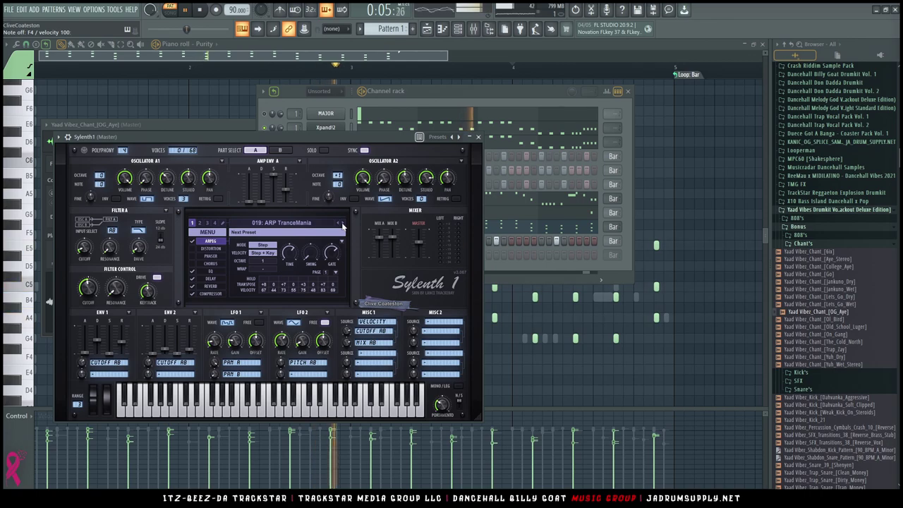
click(341, 224)
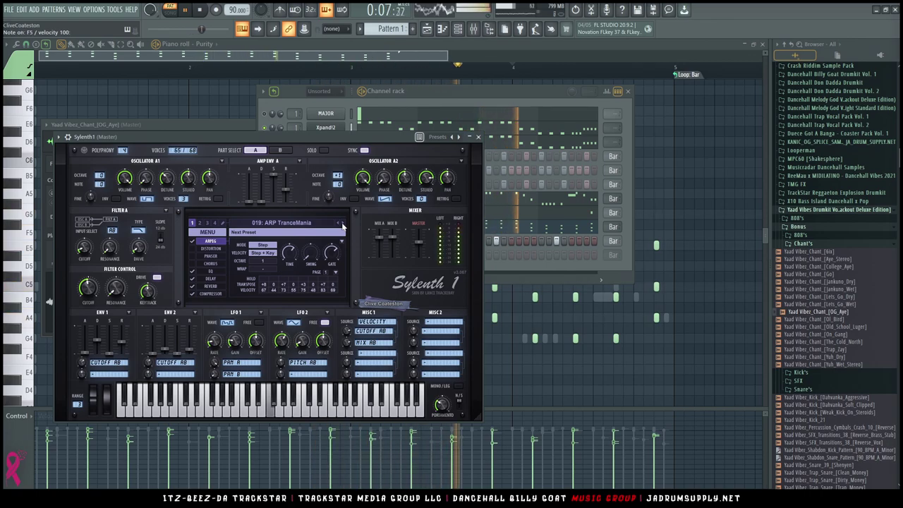
click(341, 224)
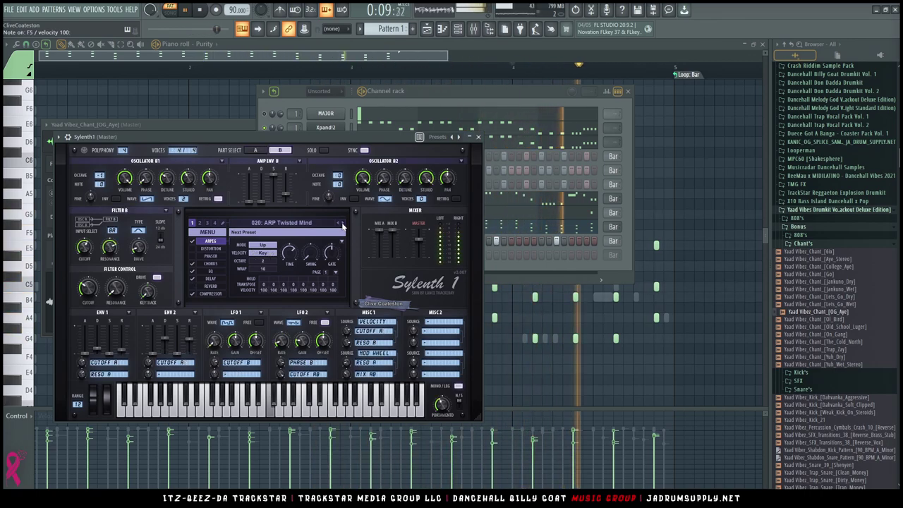
click(341, 224)
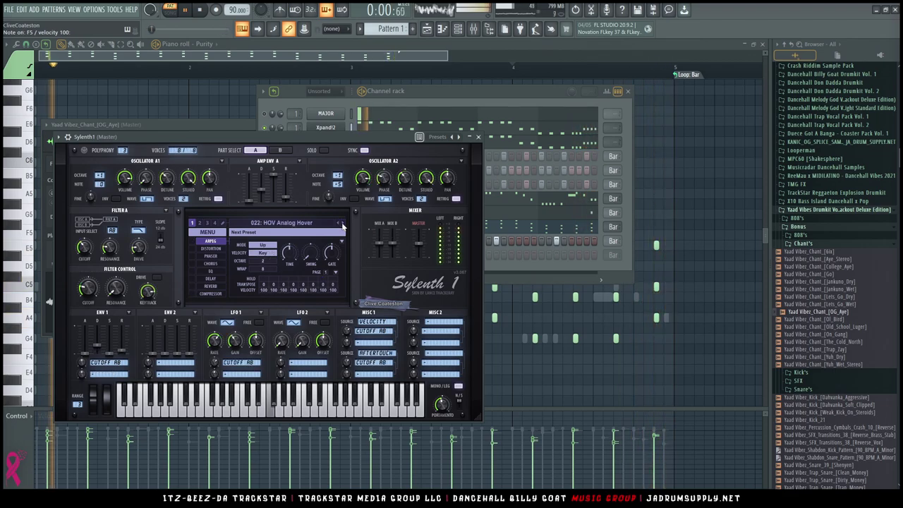
click(341, 224)
click(342, 224)
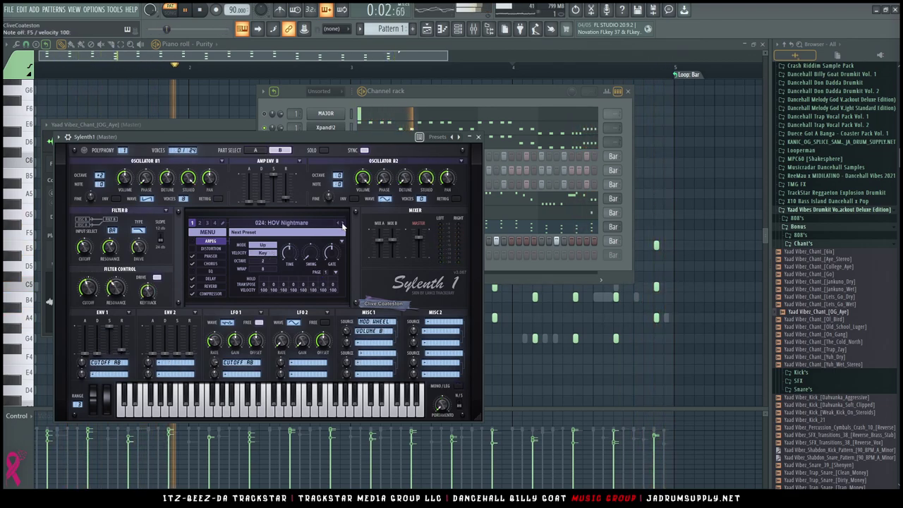
click(341, 225)
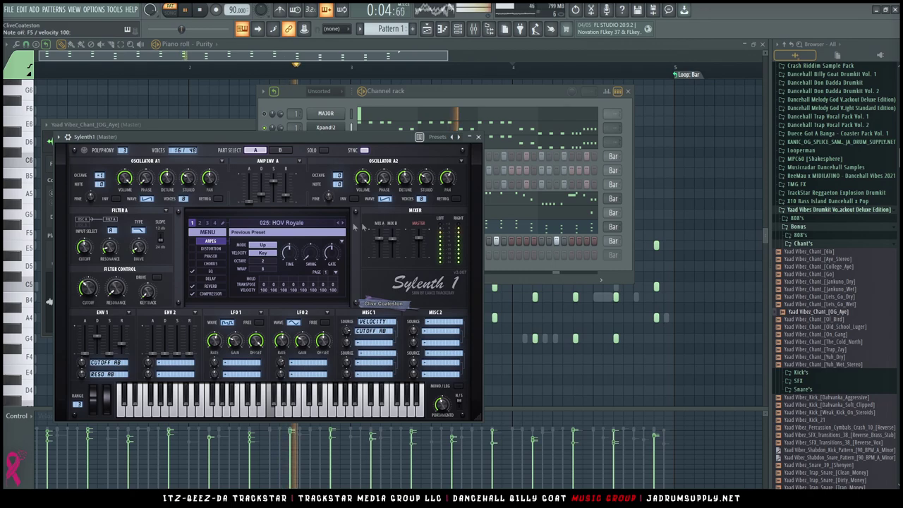
Load the LD Cameron preset in Sylenth1 and step through the following lead presets to LD HydroSphere
click(311, 224)
click(347, 317)
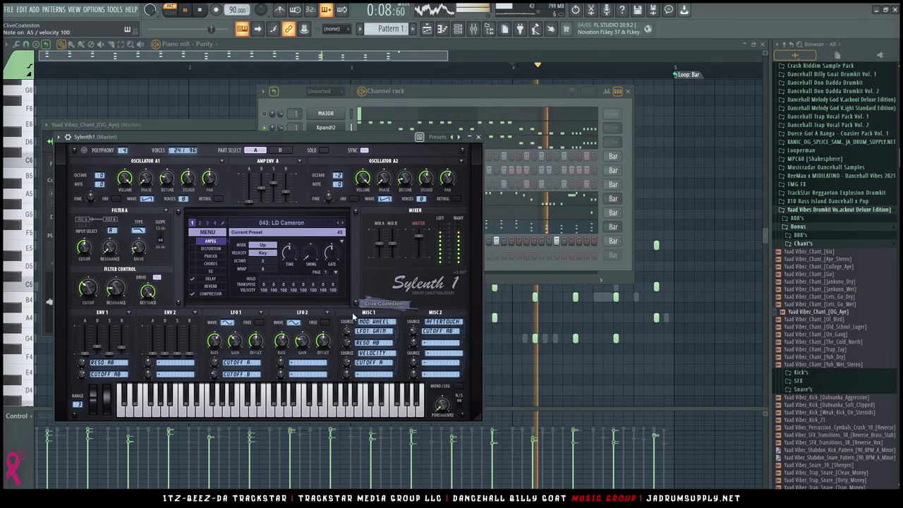
click(342, 224)
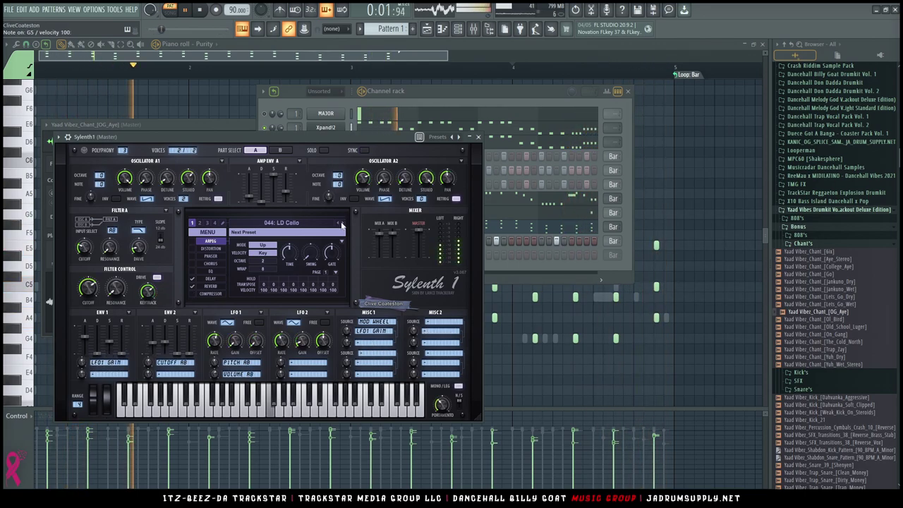
click(341, 224)
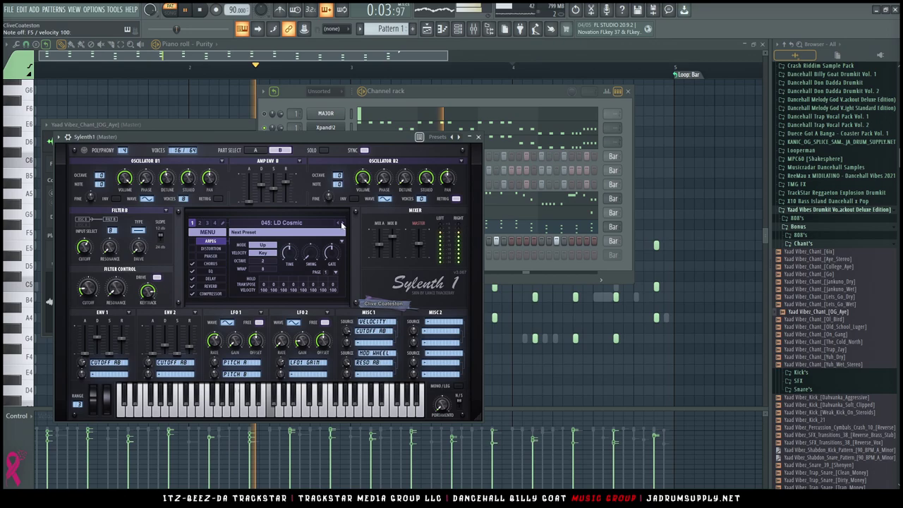
click(341, 224)
click(341, 224)
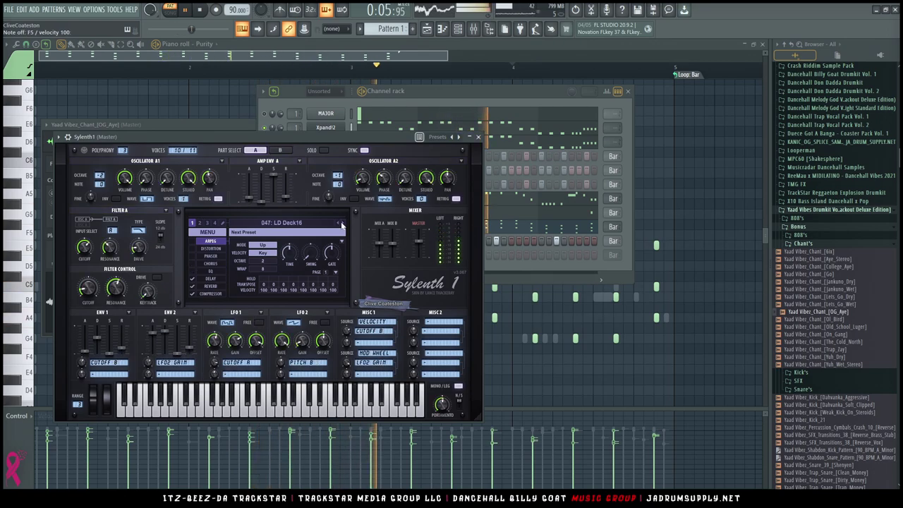
click(341, 224)
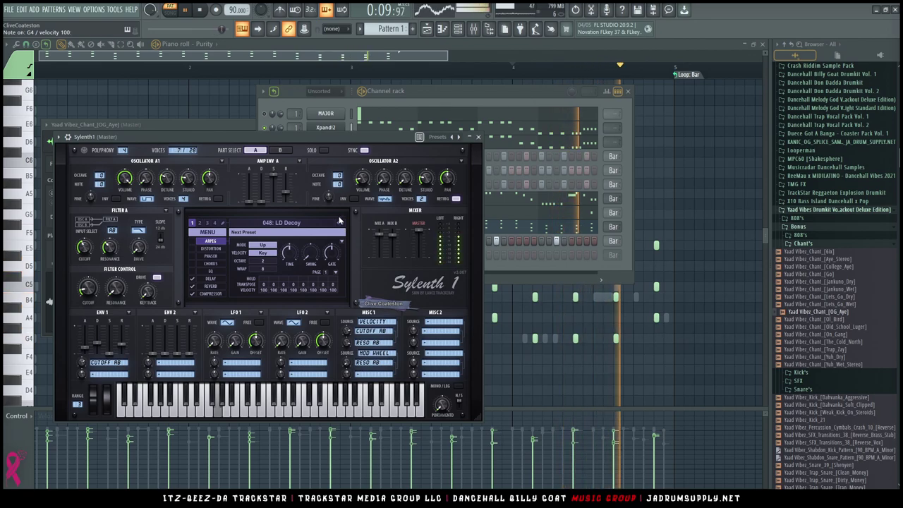
click(342, 224)
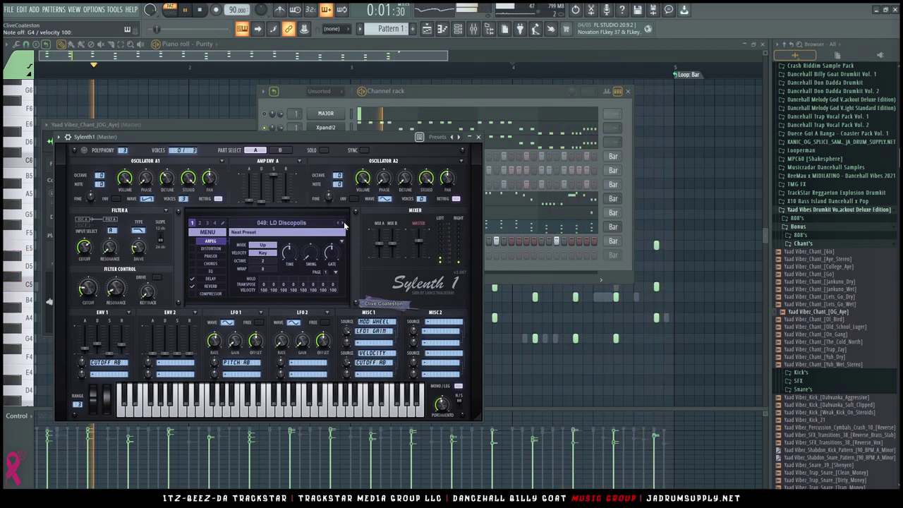
click(342, 224)
click(341, 224)
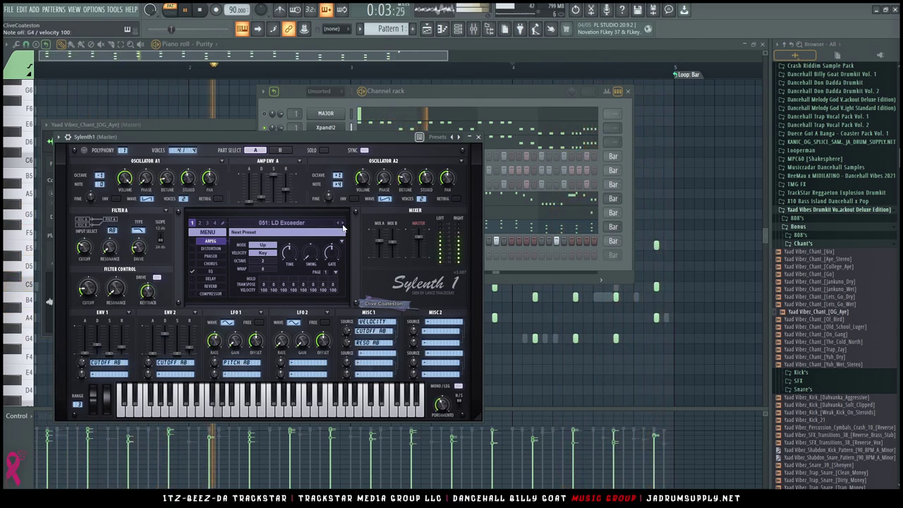
click(341, 224)
click(341, 225)
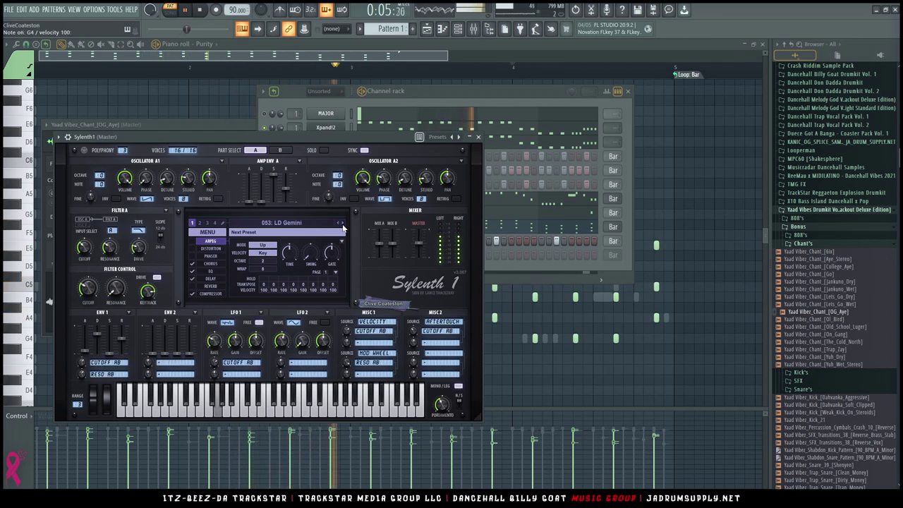
click(341, 224)
click(342, 225)
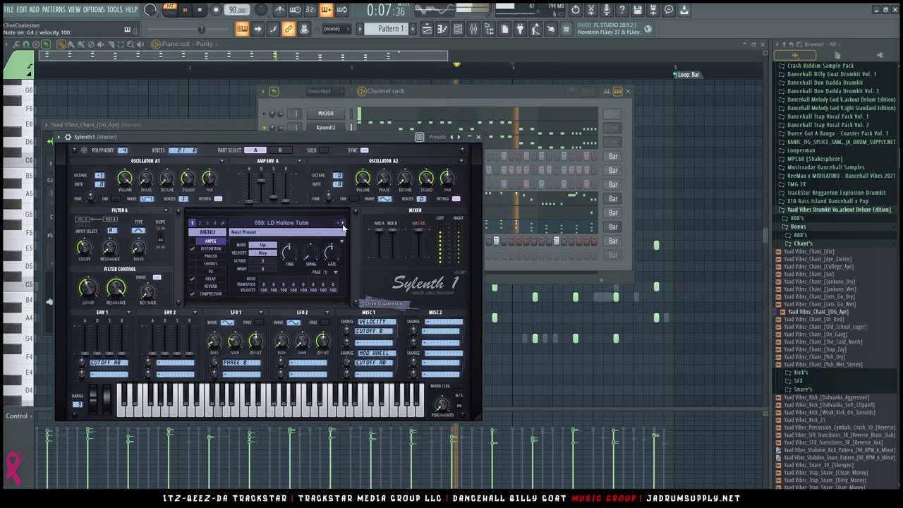
click(341, 224)
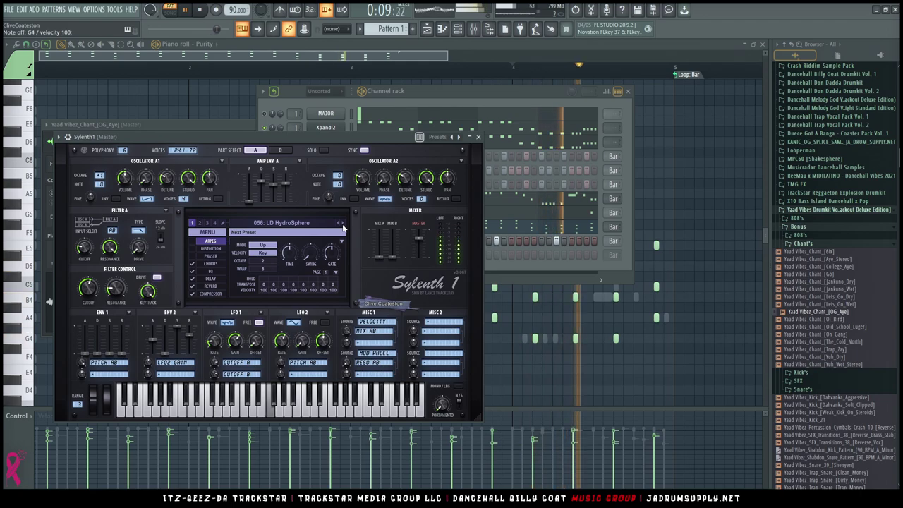
Try a rising C5, E5, G5 phrase at the start of the Sylenth1 piano roll and delete all its notes
click(458, 93)
right_click(343, 252)
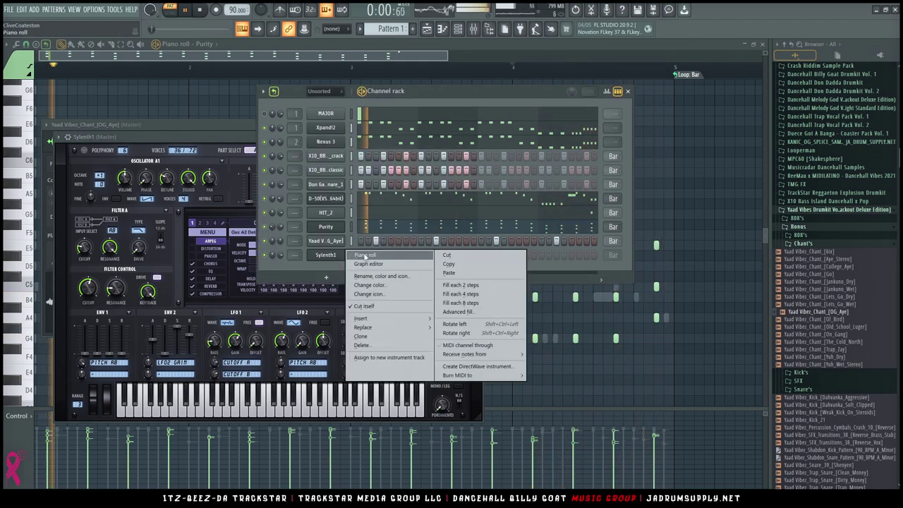
click(360, 256)
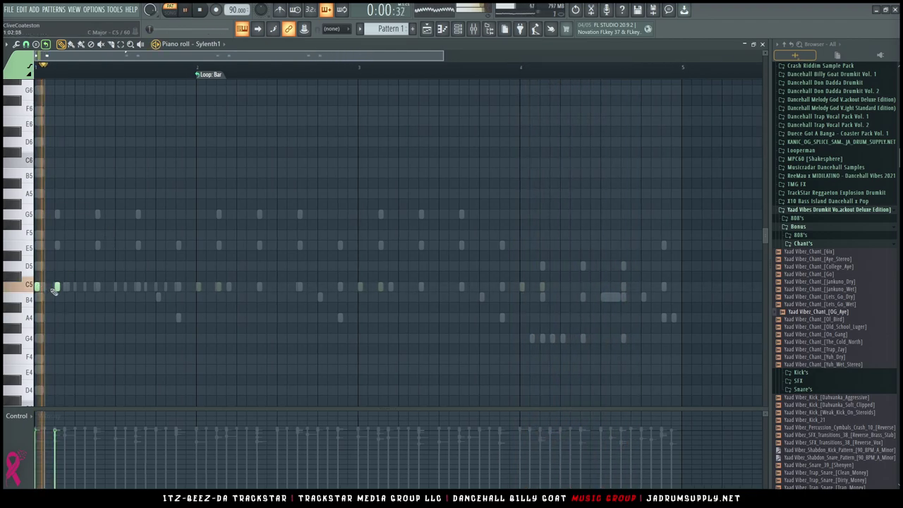
drag(55, 286, 57, 246)
key(space)
click(68, 214)
key(space)
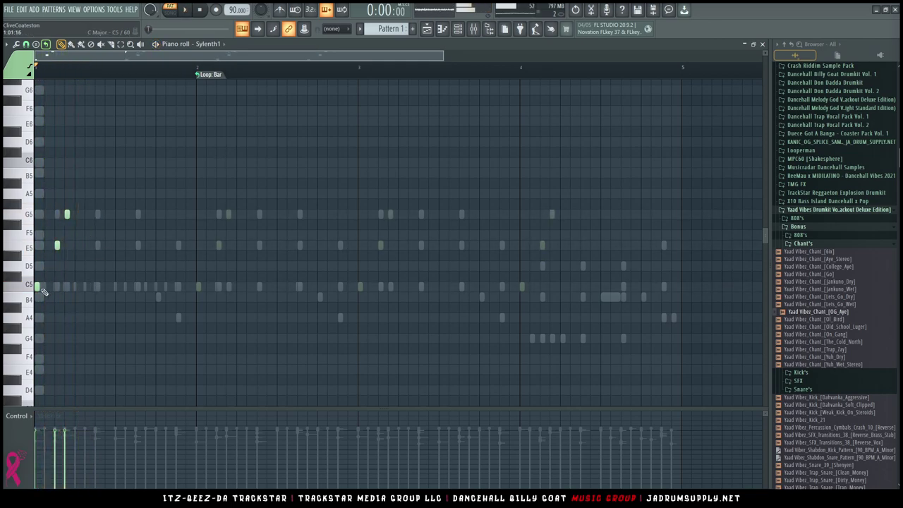
key(ctrl+a)
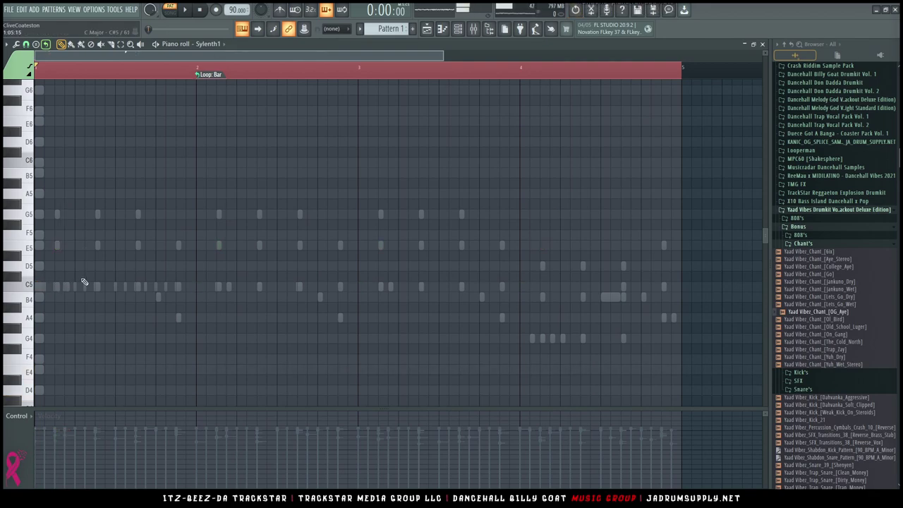
key(ctrl+d)
Copy the chord notes from the Purity channel into the Sylenth1 channel
click(458, 29)
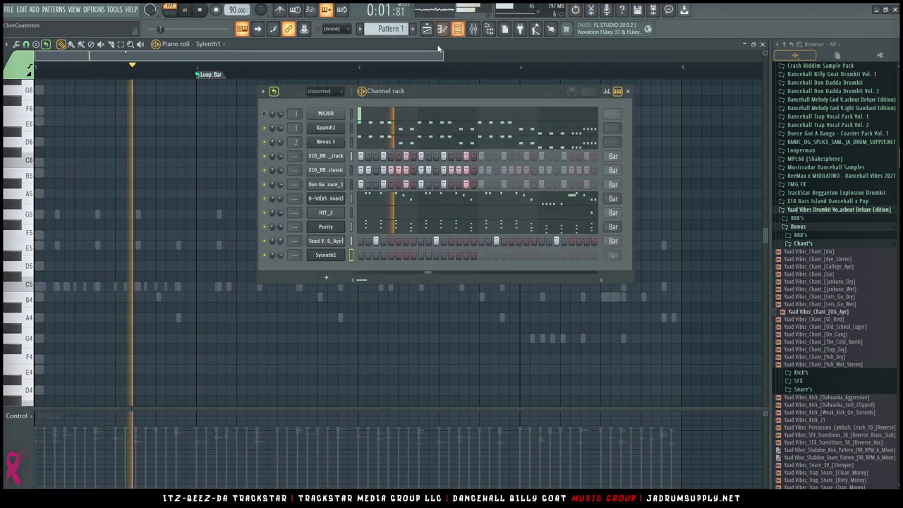
click(351, 226)
click(351, 256)
key(ctrl+v)
Play the pattern with the Sylenth1 chords and advance its preset through LD Lost to LD Marmalade
click(332, 256)
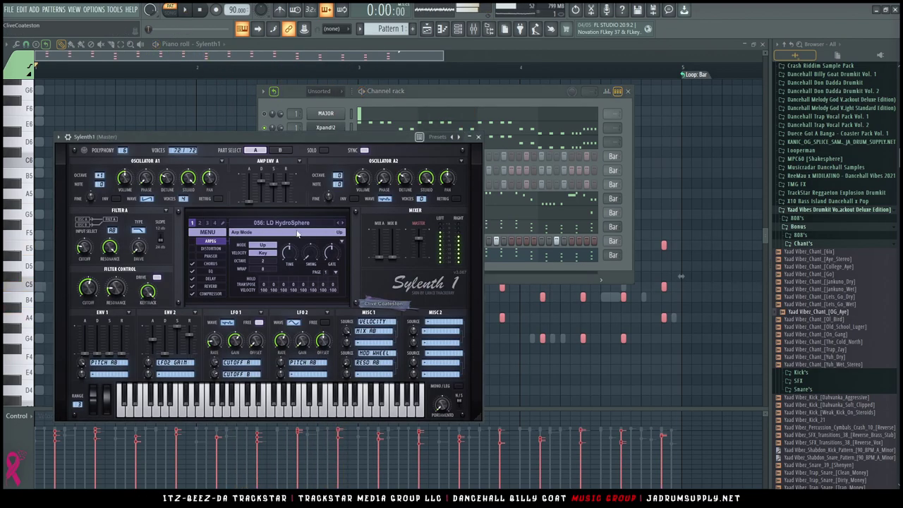
click(342, 223)
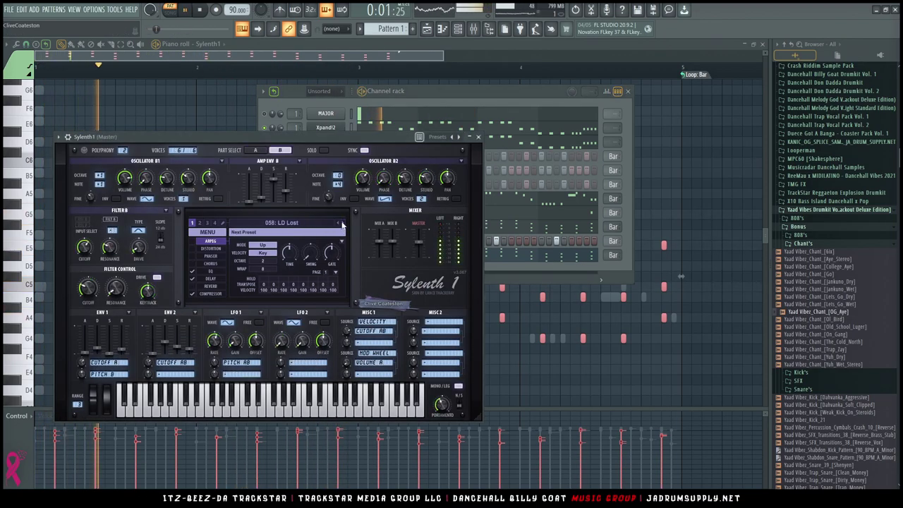
click(342, 223)
click(341, 224)
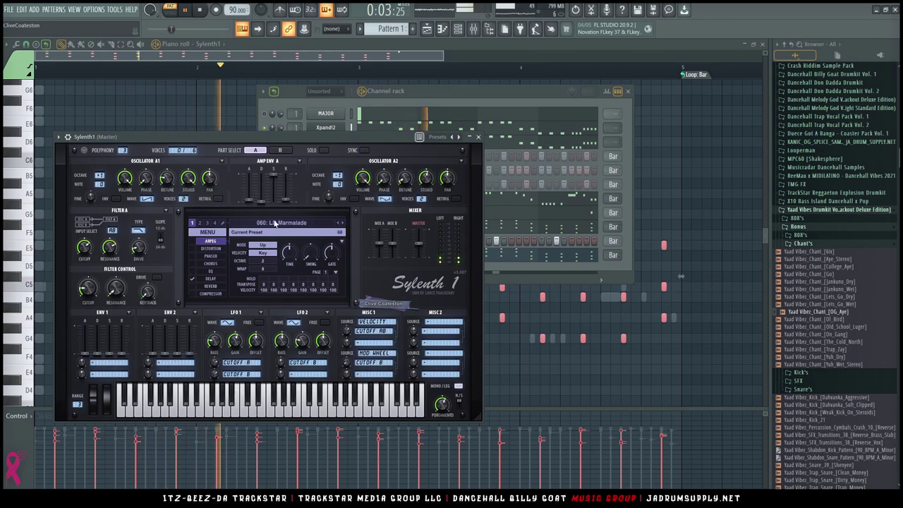
Replace Sylenth1's factory bank with a custom preset bank
click(207, 232)
mouse_move(247, 250)
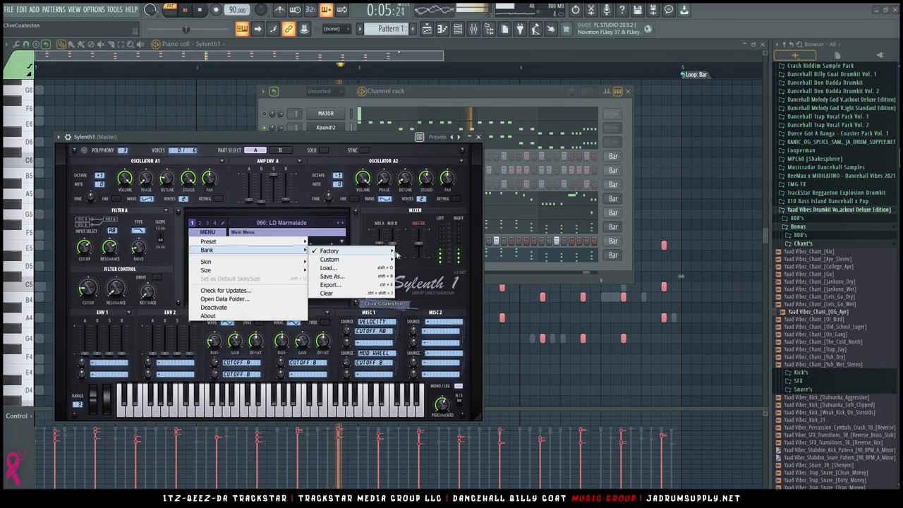
mouse_move(385, 260)
click(469, 272)
click(287, 248)
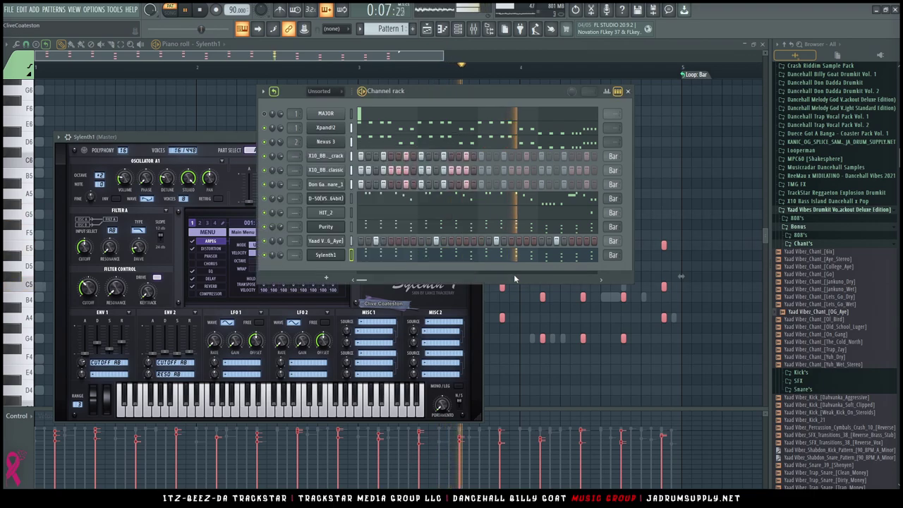
Extend all Sylenth1 chord notes so each reaches the next chord, using the piano roll articulator at its default settings
click(325, 254)
click(505, 256)
click(506, 257)
key(alt+l)
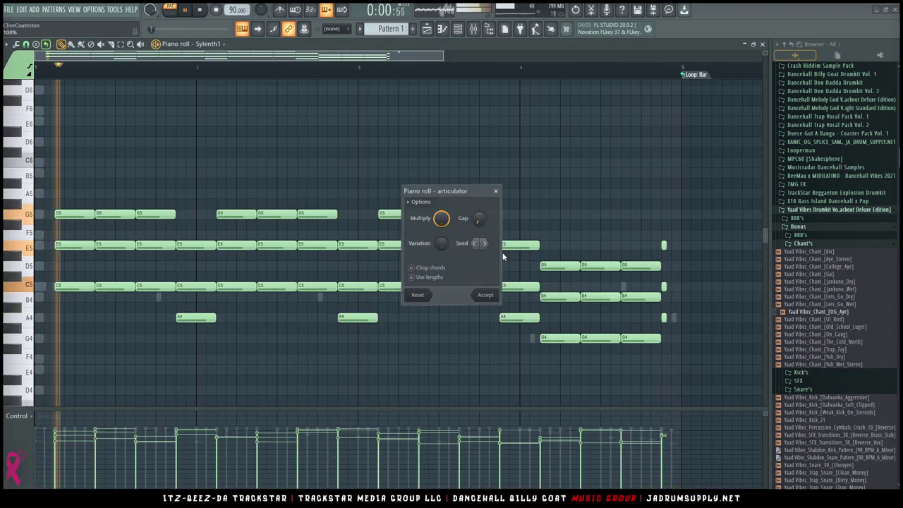
key(Return)
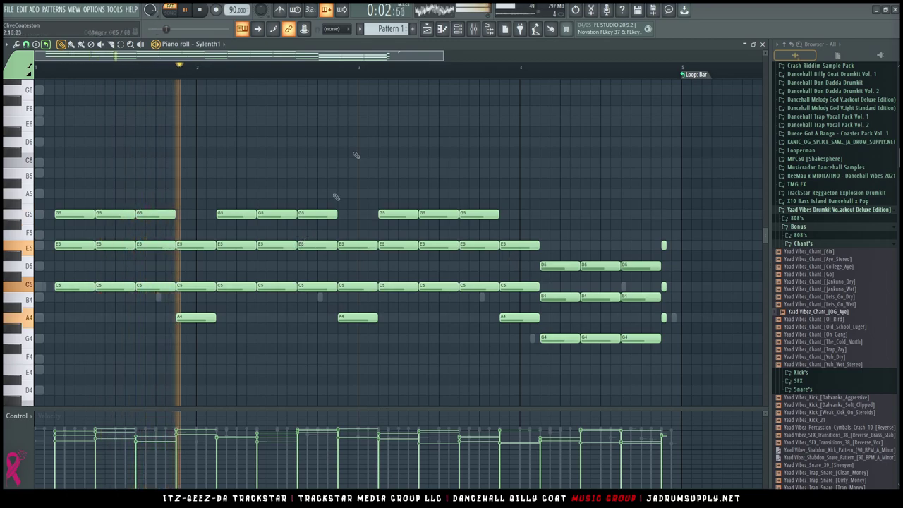
Step through the Sylenth1 arpeggio presets from ARP - 2015 Arp to ARP - Popcorn while the pattern plays, keeping ARP - Popcorn
click(458, 29)
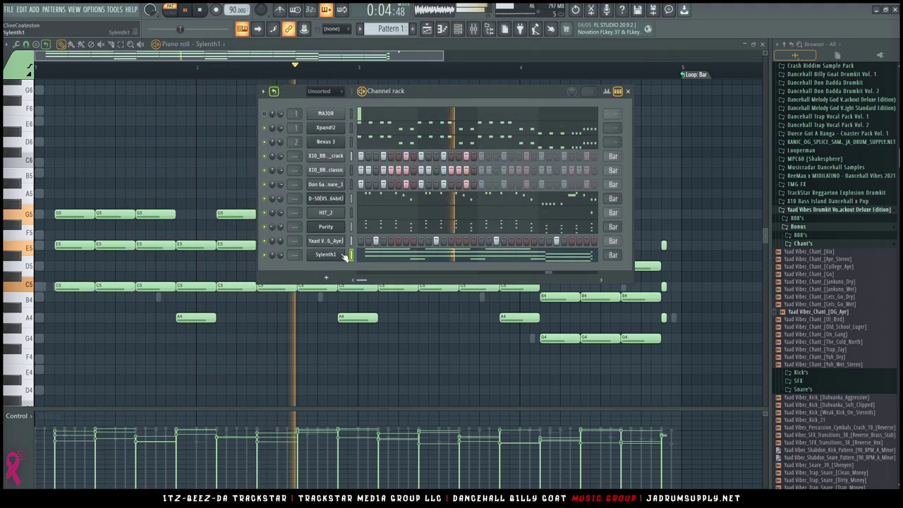
click(341, 255)
click(343, 224)
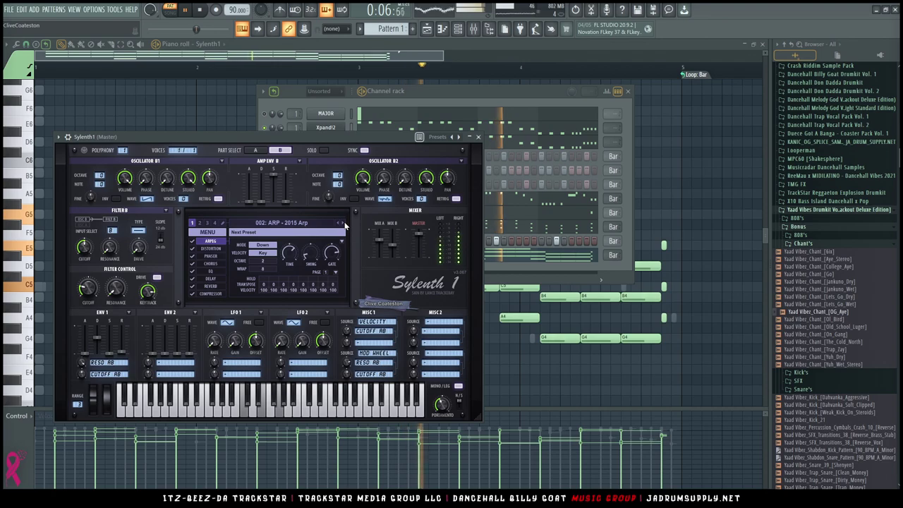
click(342, 223)
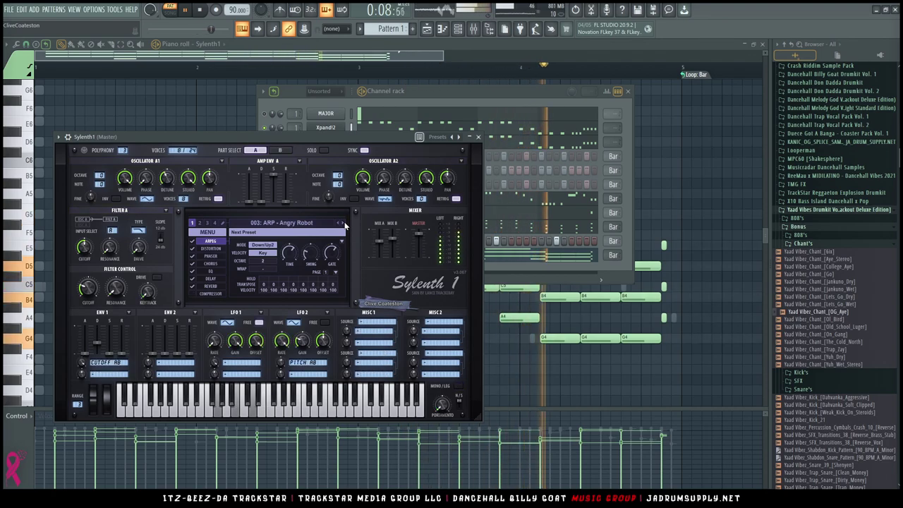
click(342, 223)
click(343, 223)
click(342, 223)
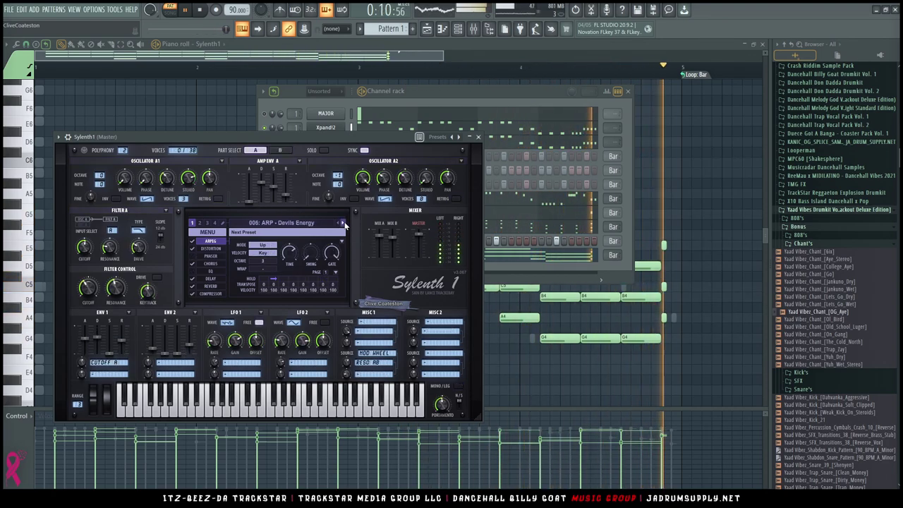
click(343, 223)
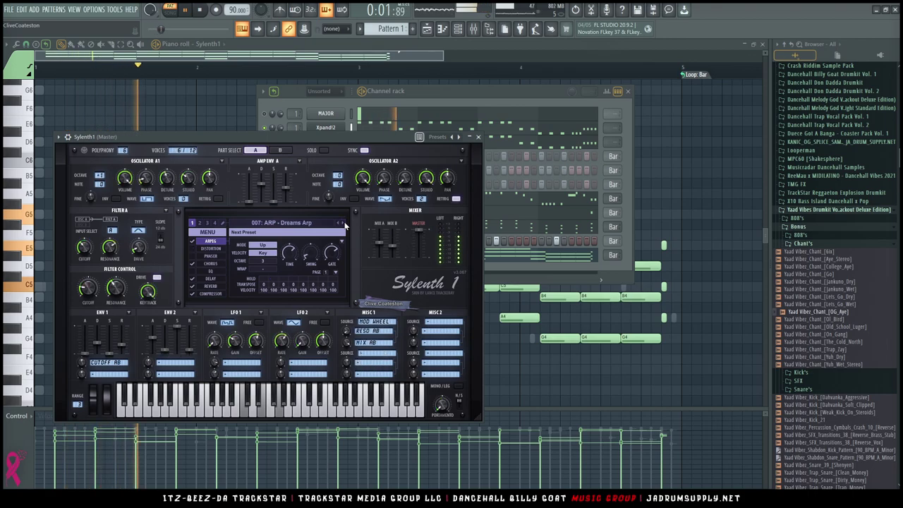
click(343, 224)
click(342, 224)
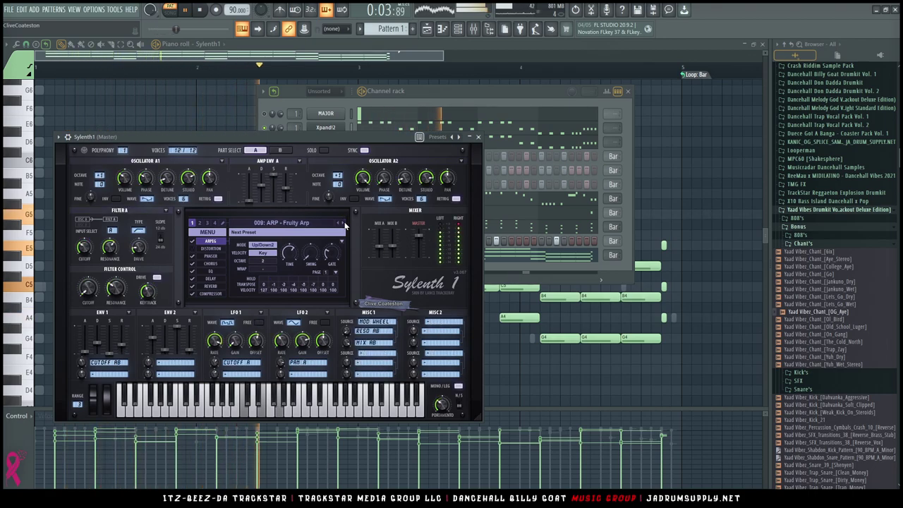
click(343, 224)
click(342, 223)
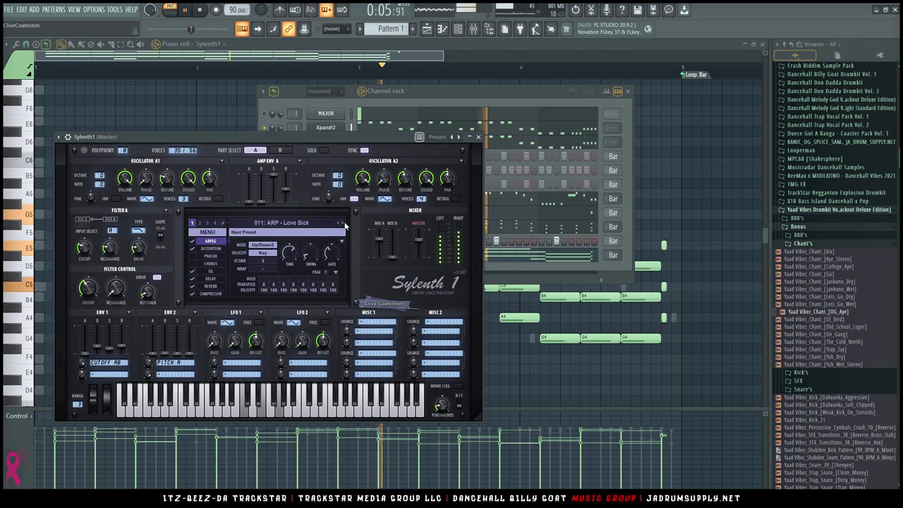
click(343, 224)
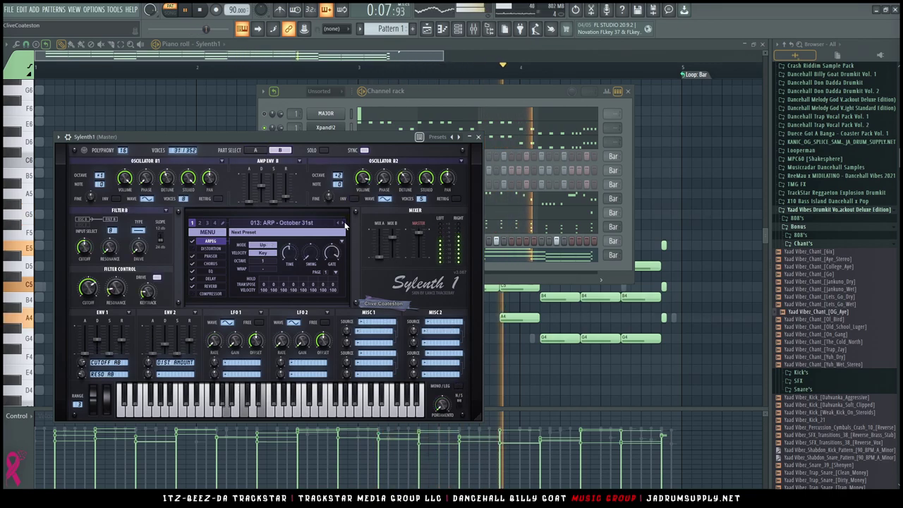
click(342, 223)
click(342, 224)
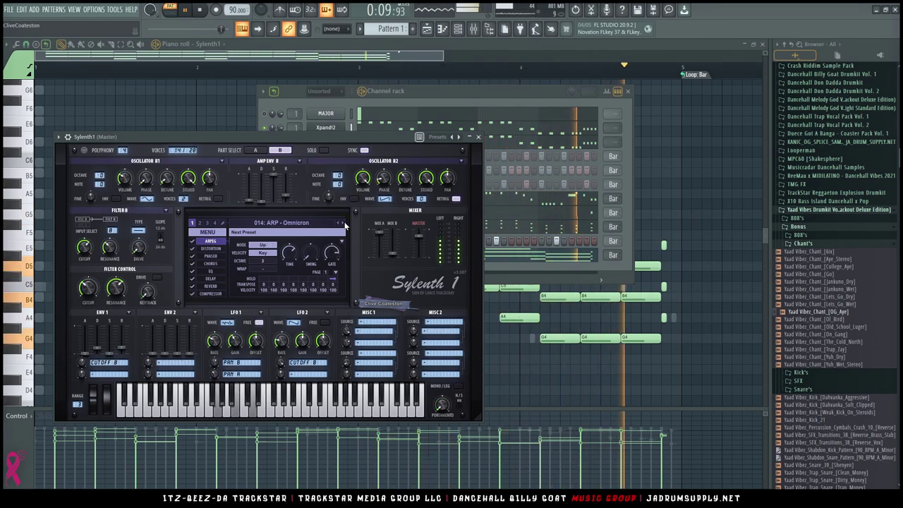
click(343, 223)
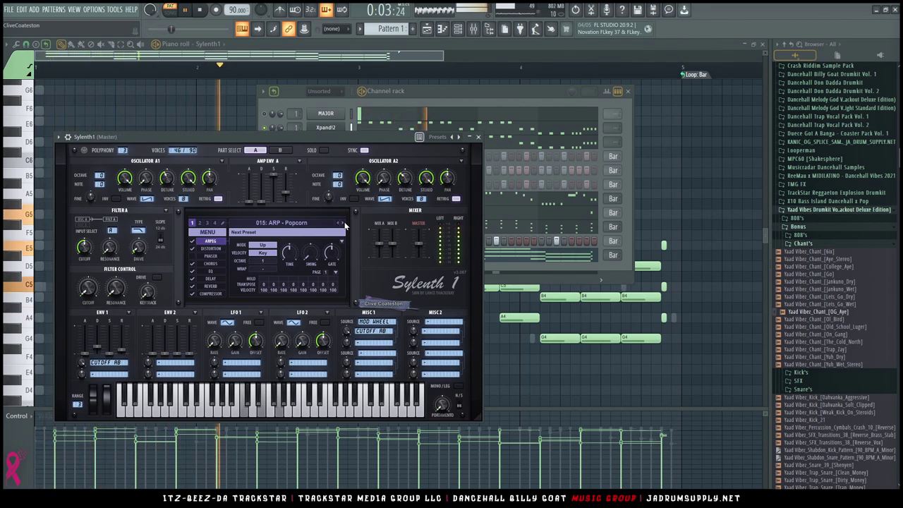
click(476, 138)
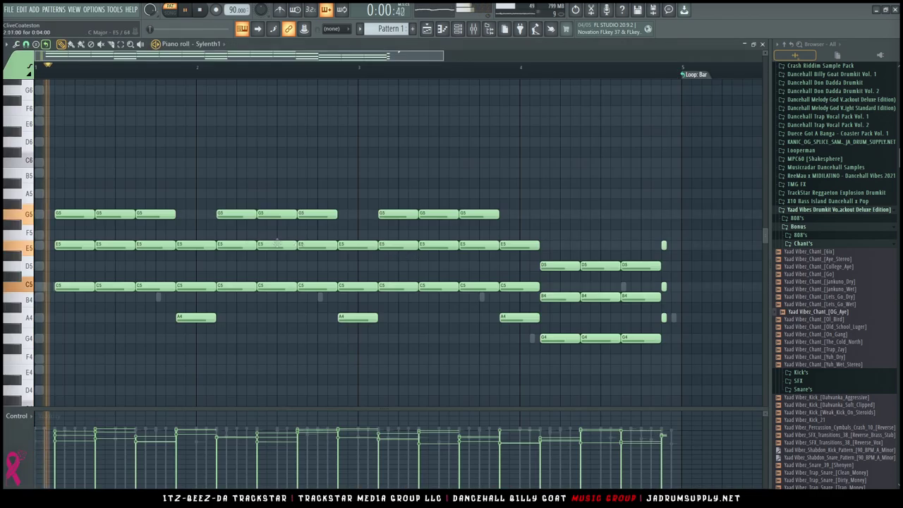
Replace the long A4, C5, E5 chords closing the first three bars with short copies of the chord that ends bar 4
right_click(195, 245)
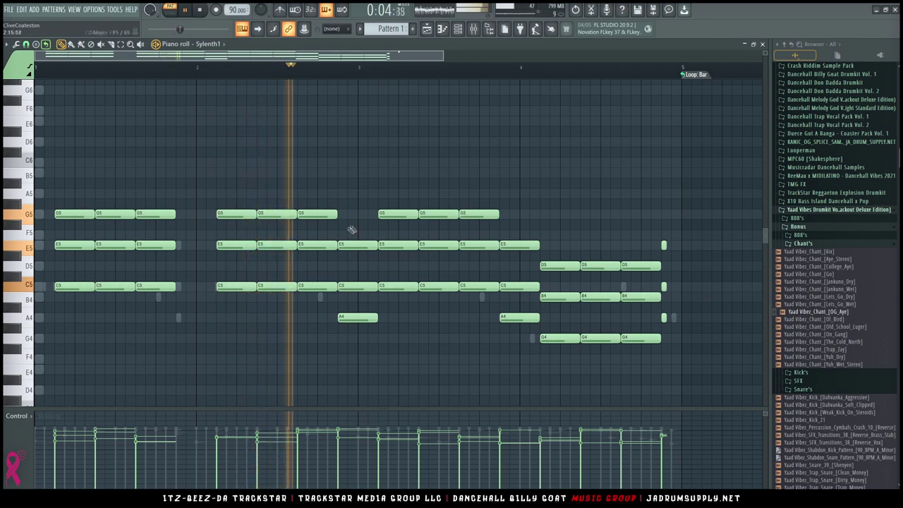
right_click(356, 245)
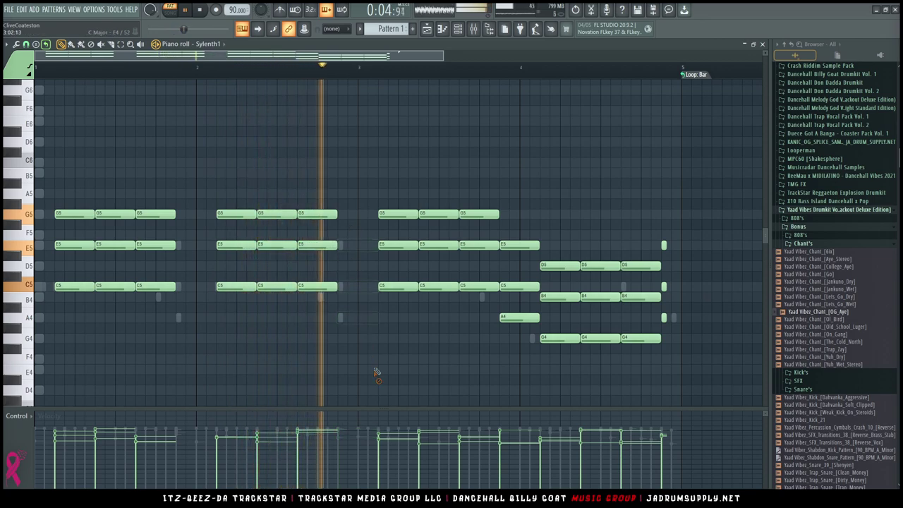
right_click(536, 245)
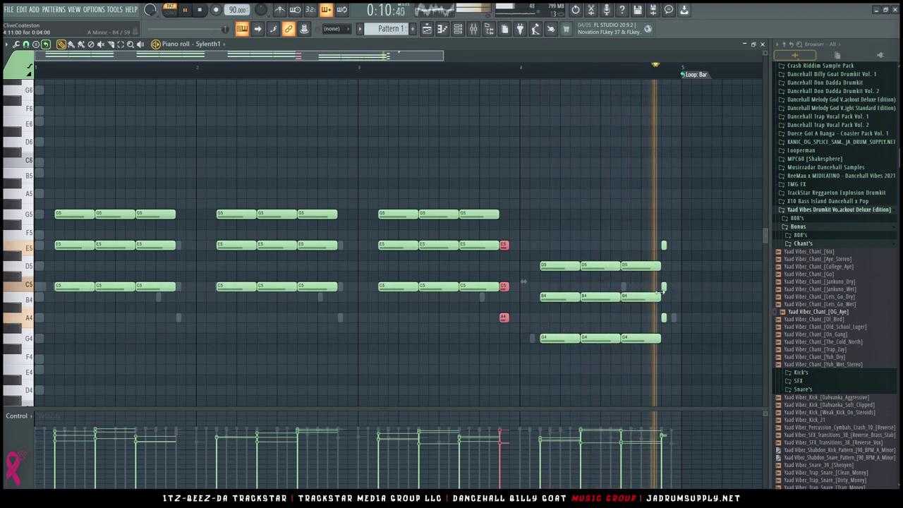
drag(679, 325, 670, 245)
ctrl+click(486, 312)
key(space)
mouse_move(512, 308)
mouse_down()
mouse_move(503, 241)
mouse_move(182, 247)
mouse_up()
ctrl+click(278, 340)
scroll(260, 337, down, 1)
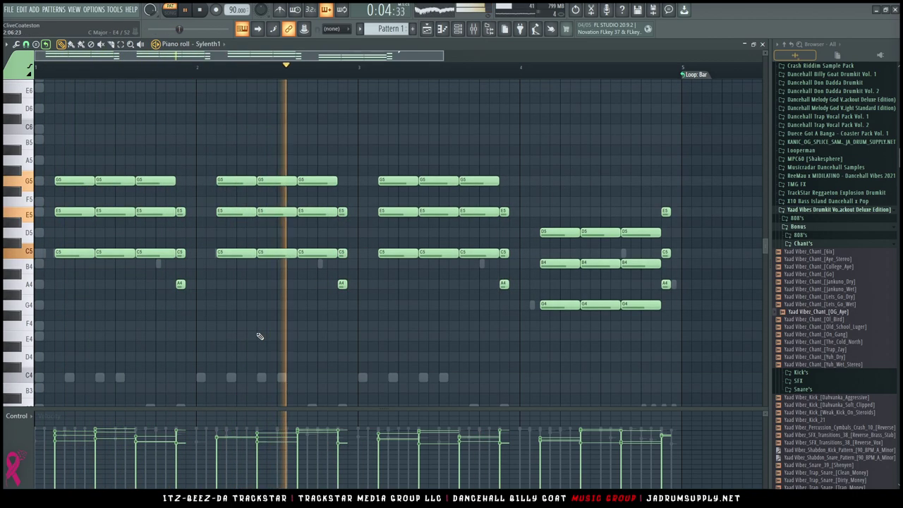
scroll(412, 75, down, 1)
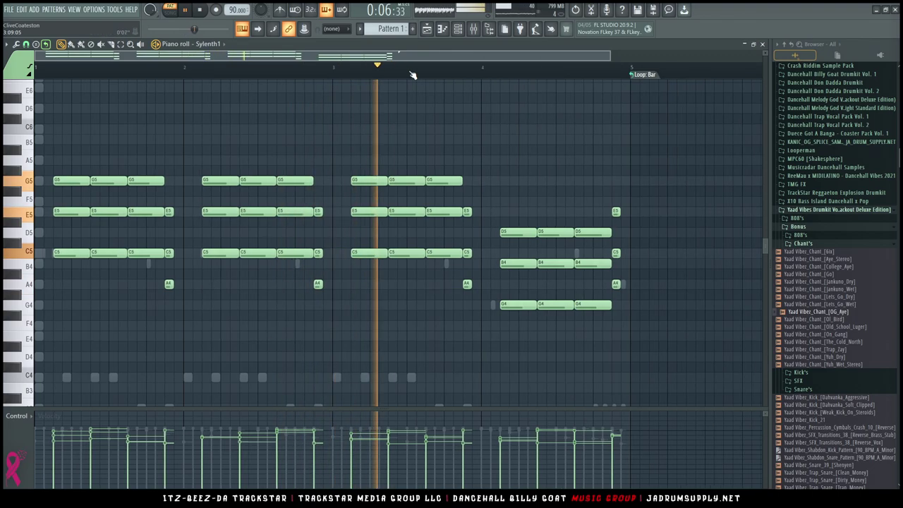
scroll(412, 76, down, 1)
Stop playback and load Yaad Vibez_Military_Snare_3_[Dark] from the drum kit's bonus Snare's folder into a new channel
key(F6)
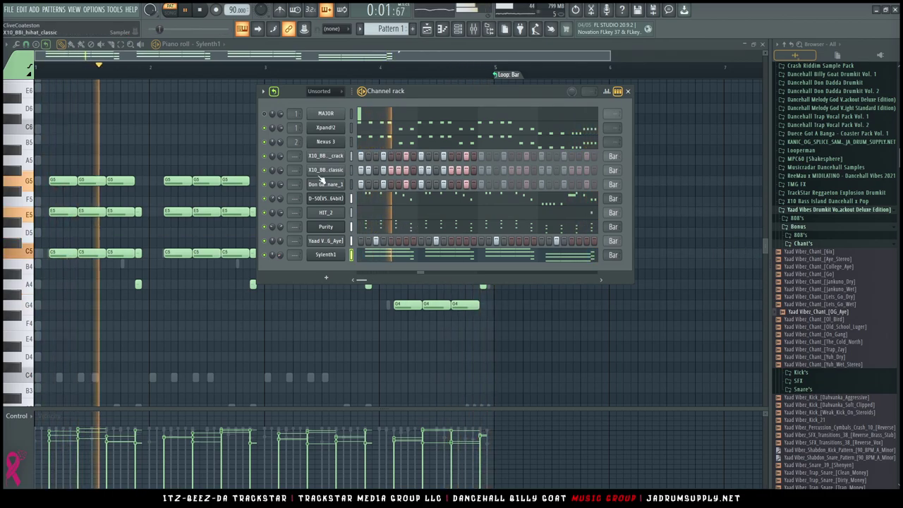
key(space)
scroll(822, 318, down, 3)
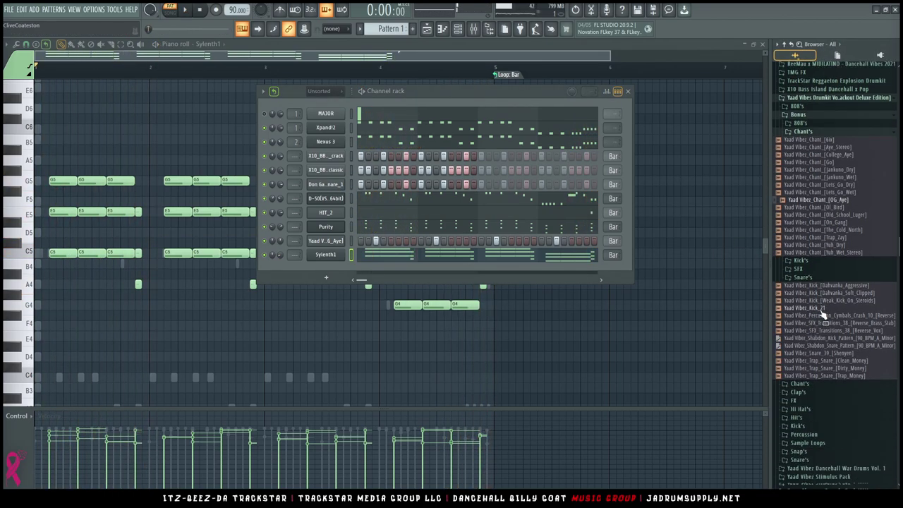
click(811, 255)
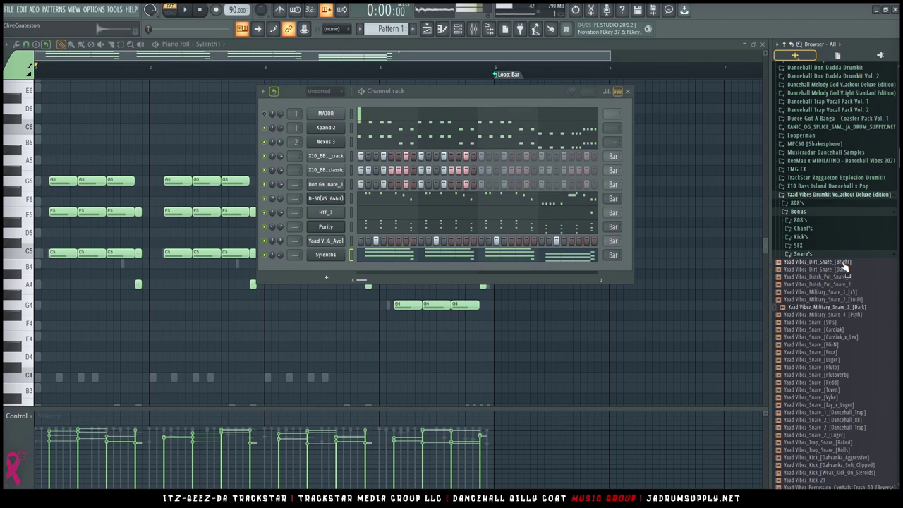
right_click(812, 306)
click(818, 315)
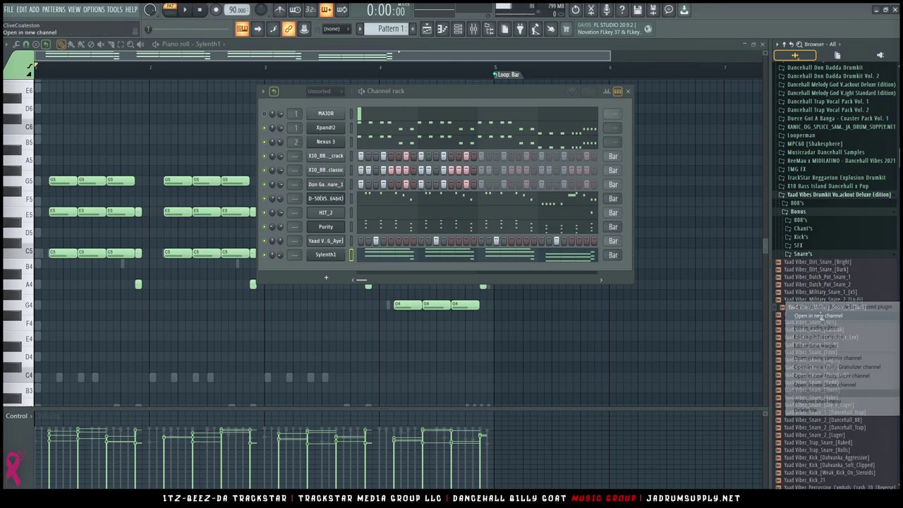
Copy the Don Gagon_Snare_1 steps into the military snare channel and audition its sample with the beat
click(352, 185)
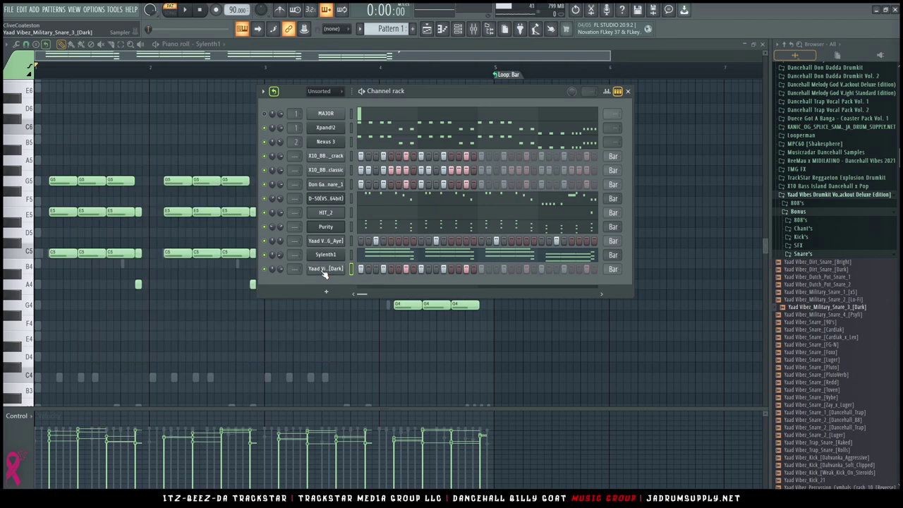
click(134, 337)
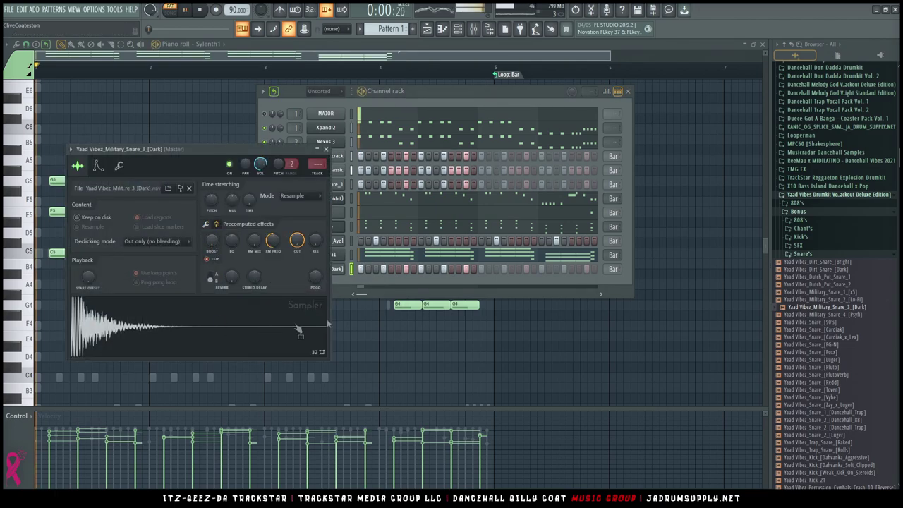
click(388, 281)
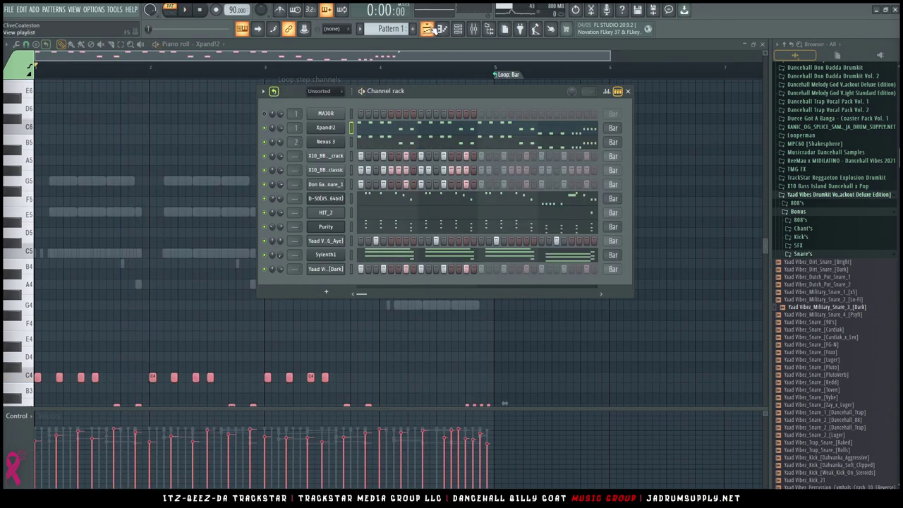
Open the playlist and split Pattern 1 by channel into separate patterns
click(427, 30)
key(space)
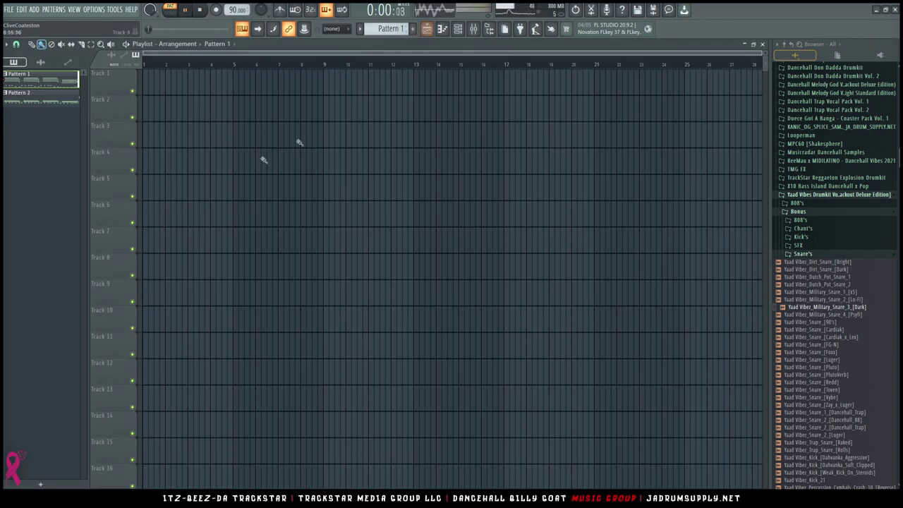
right_click(40, 83)
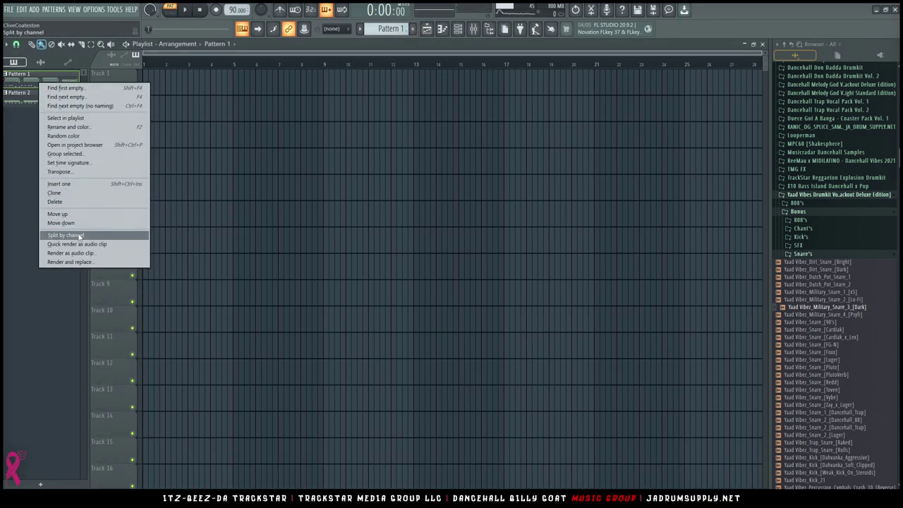
click(80, 236)
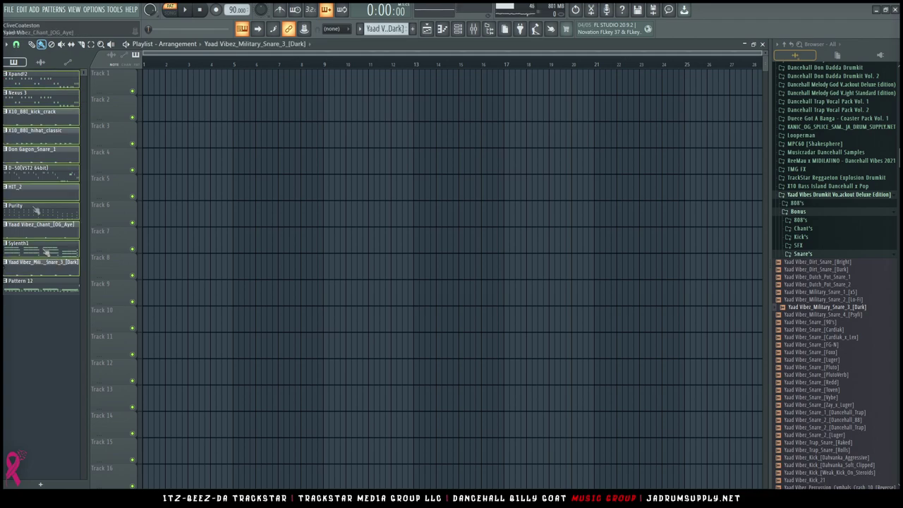
Place all the split patterns on their own playlist tracks at bar 9 and copy the Xpand!2 clip to bars 1 and 5
drag(130, 83, 149, 83)
click(394, 161)
drag(355, 340, 366, 77)
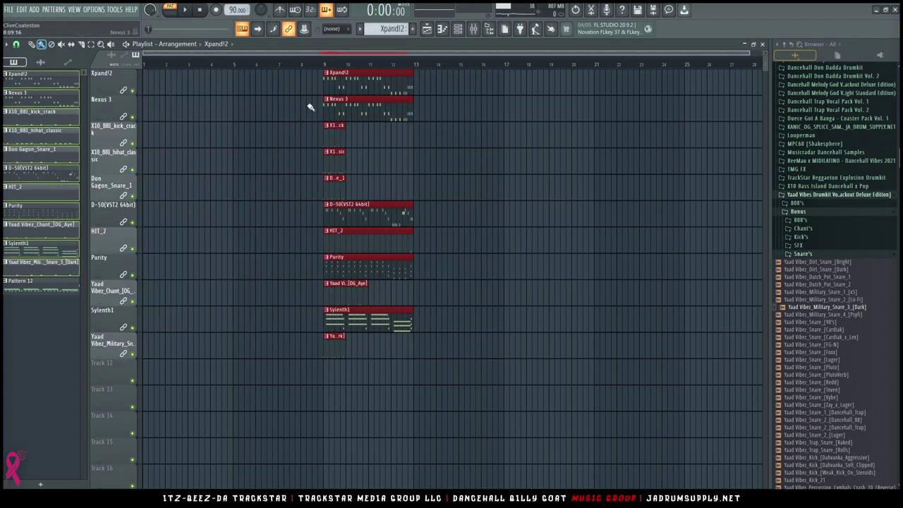
ctrl+click(312, 106)
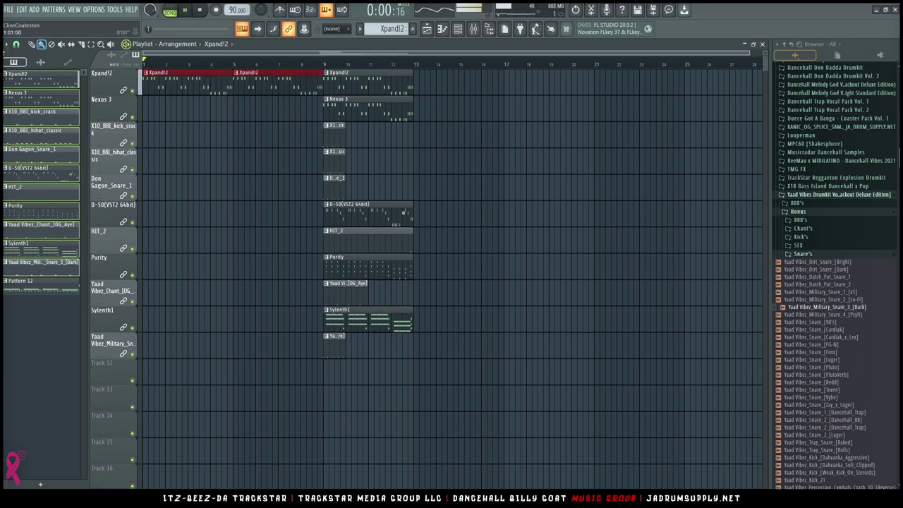
Copy the kick and Don Gagon_Snare_1 clips from bar 9 to fill bars 5 to 8, removing the copied hi-hat clips
scroll(230, 54, up, 3)
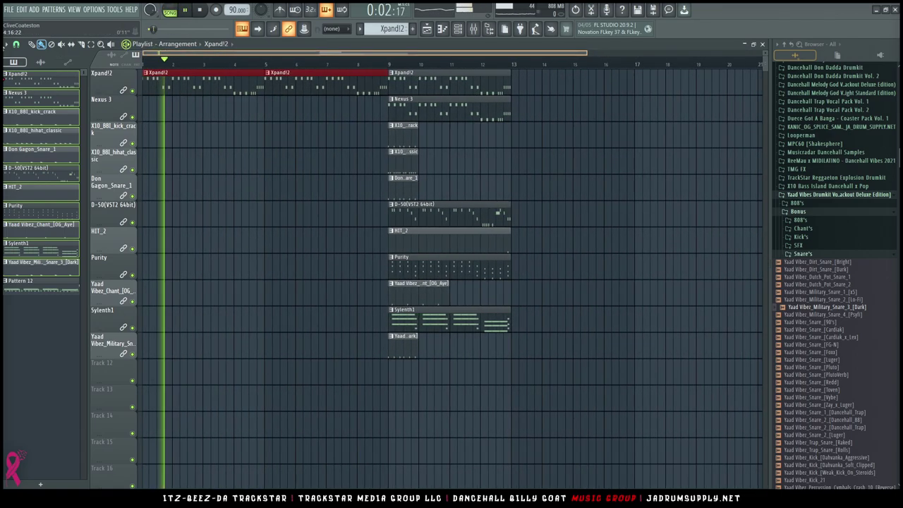
mouse_move(426, 129)
mouse_down()
mouse_move(409, 192)
mouse_move(303, 181)
mouse_up()
ctrl+click(409, 192)
mouse_move(434, 187)
mouse_down()
mouse_move(411, 186)
mouse_move(395, 138)
mouse_move(276, 143)
mouse_move(290, 202)
mouse_move(313, 188)
mouse_up()
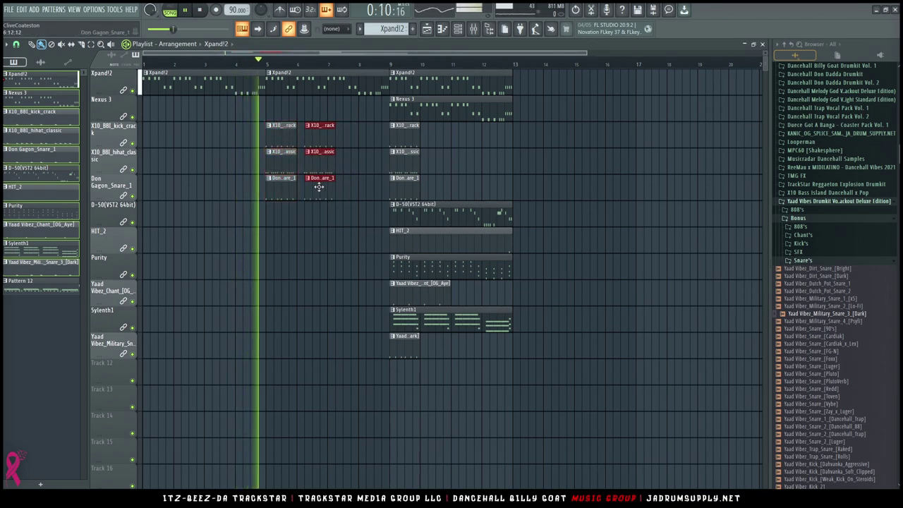
right_click(292, 166)
right_click(320, 165)
drag(332, 198, 338, 138)
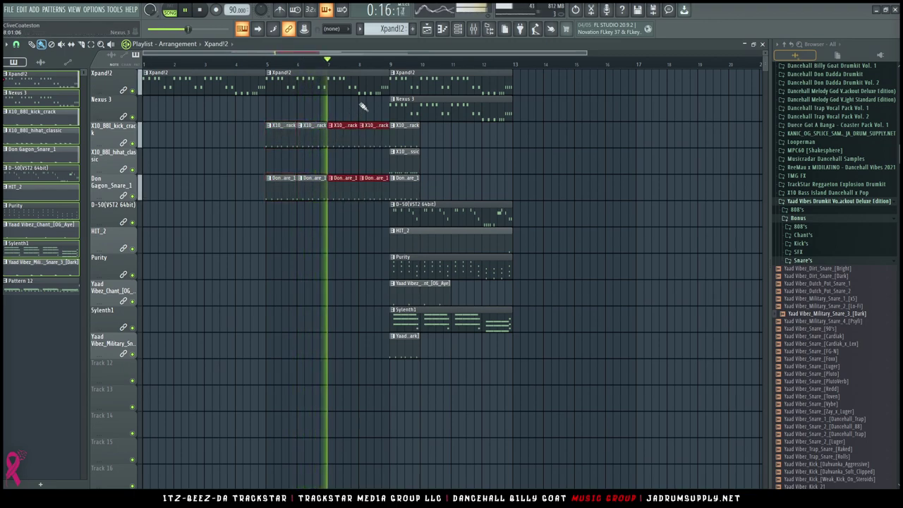
Copy the hi-hat clip to bar 8 and repeat the kick, hi-hat, both snare and chant clips to fill bars 9 to 12
drag(405, 156, 373, 159)
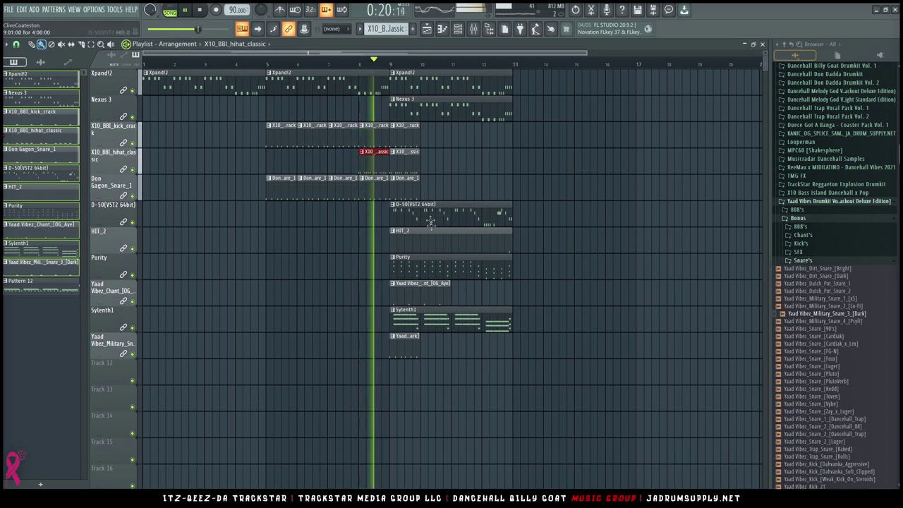
drag(433, 200, 393, 117)
shift+click(413, 345)
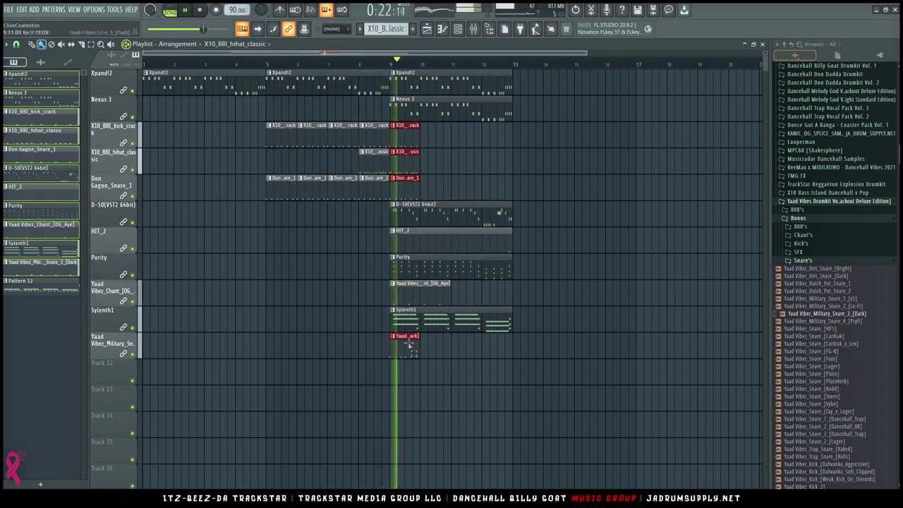
key(ctrl+b)
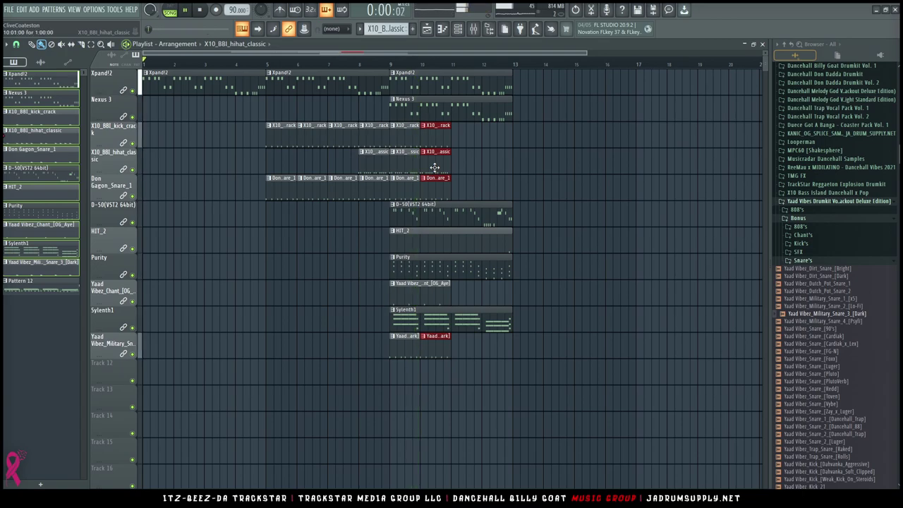
shift+click(400, 343)
drag(400, 291, 462, 291)
key(ctrl+d)
drag(522, 196, 459, 140)
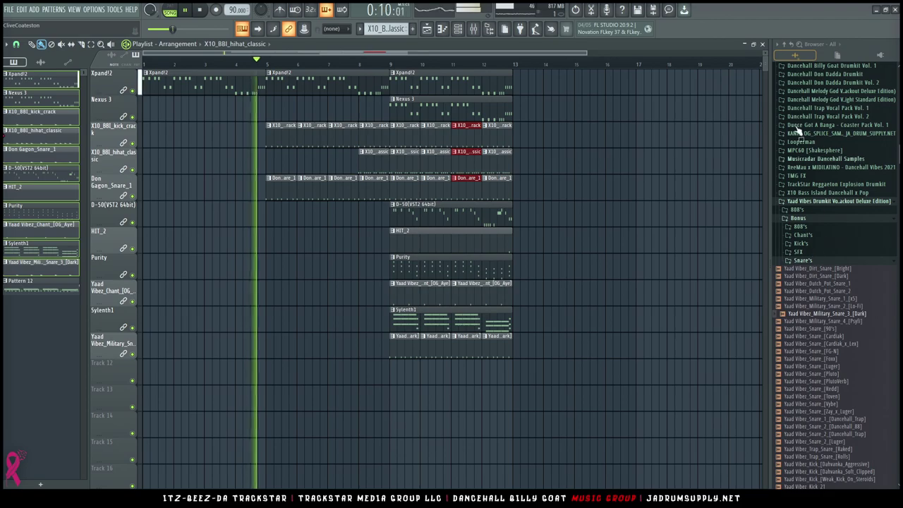
Open the DANCEHALL sample folder, then switch to File Explorer and search the -Itz-Beez- (L:) drive for "C MAJOR" files
click(784, 44)
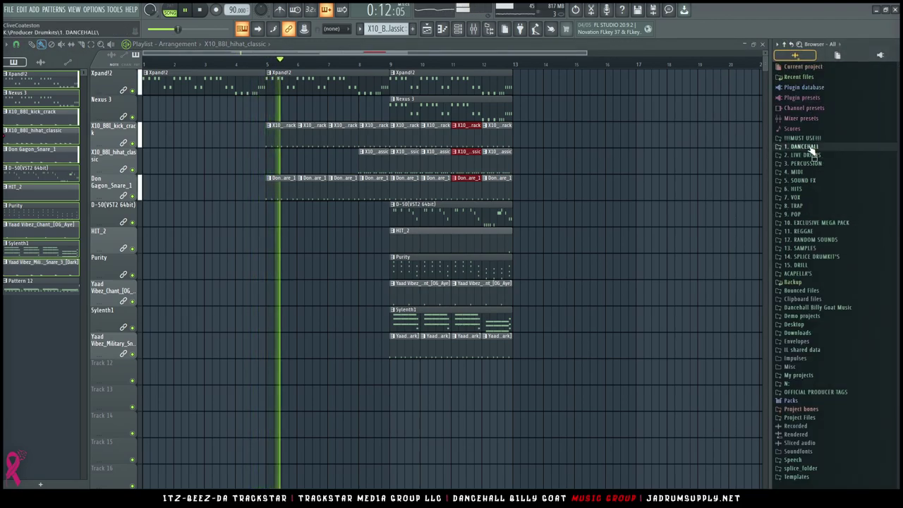
click(805, 147)
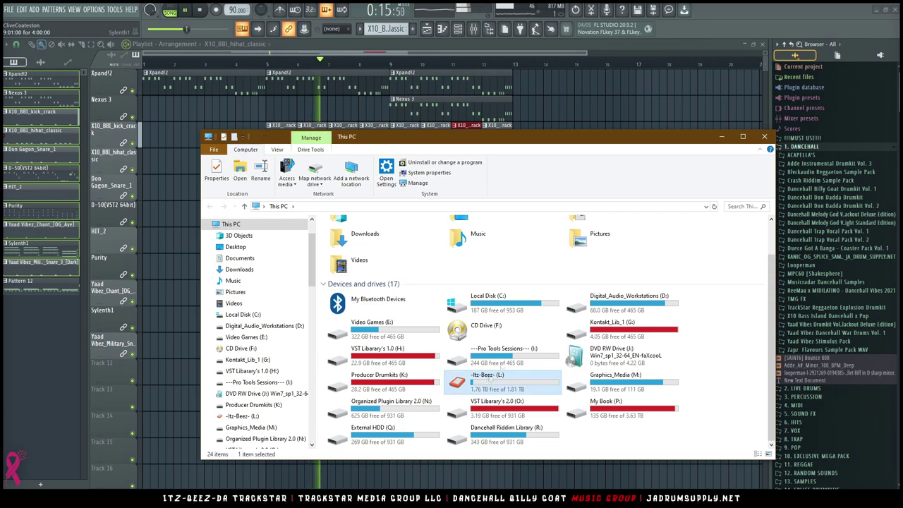
double_click(493, 372)
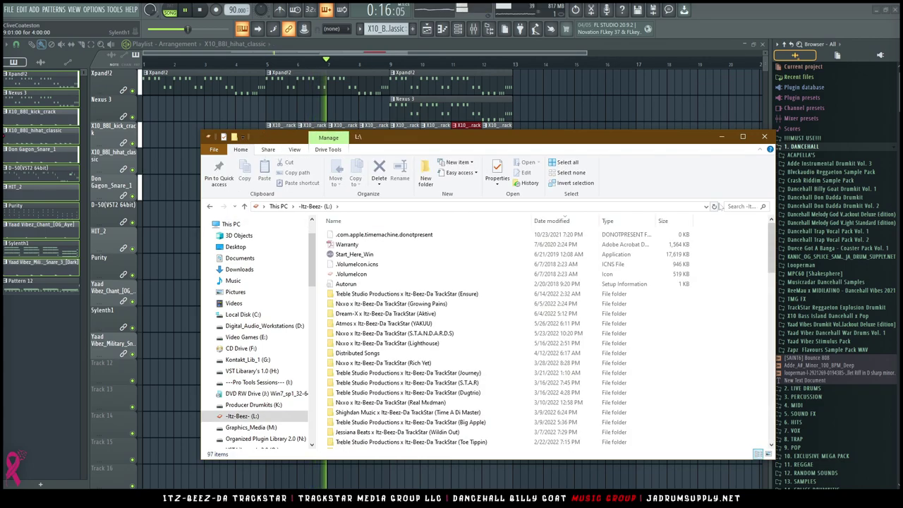
click(742, 206)
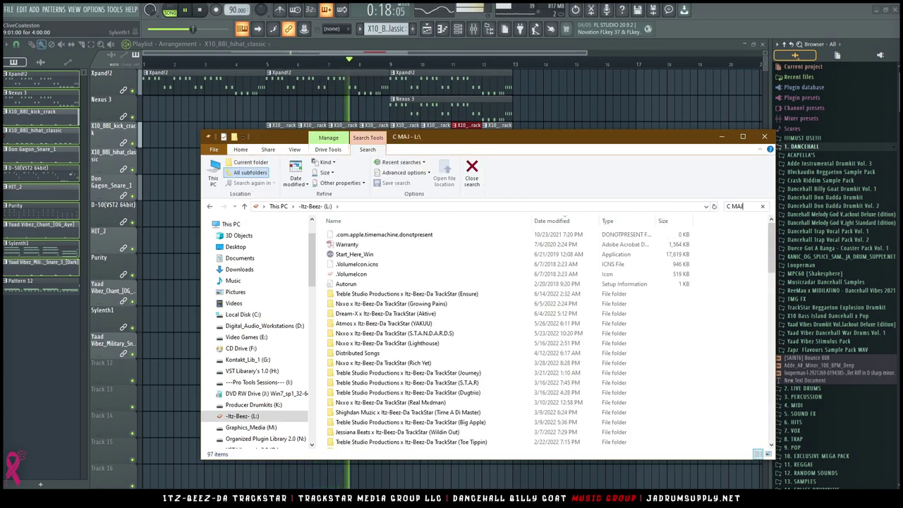
key(Return)
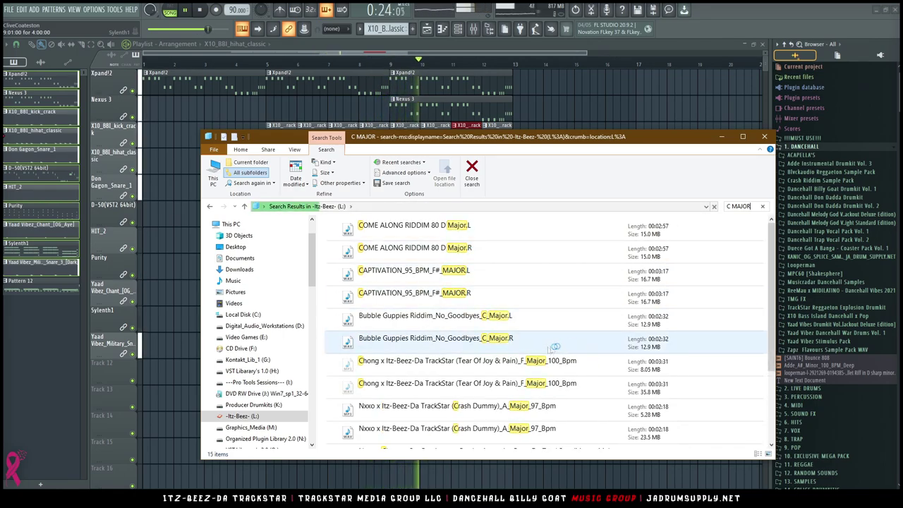
scroll(598, 363, down, 2)
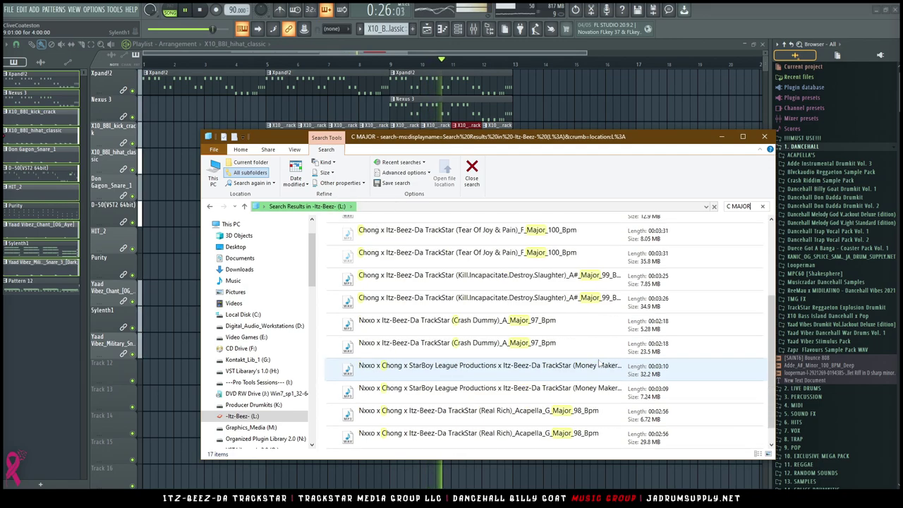
scroll(599, 363, down, 1)
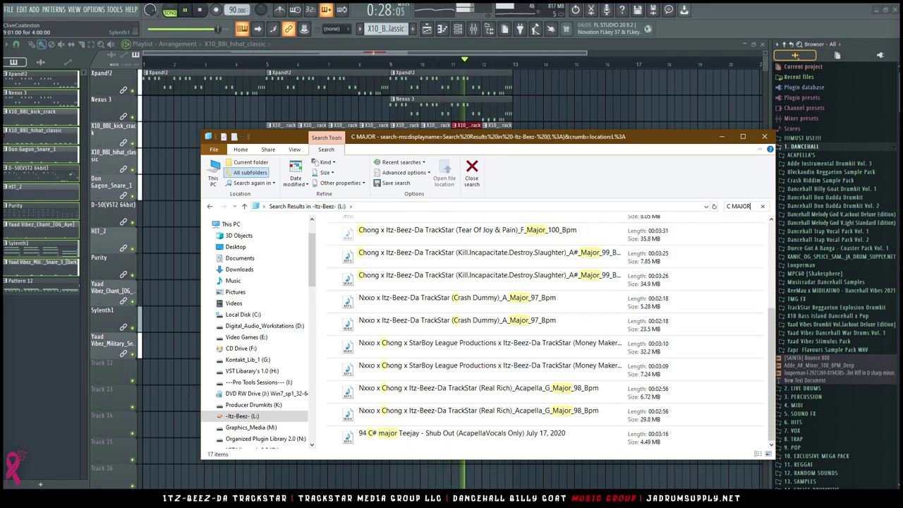
Search the drive for "A MINOR" and add the (Rich Yet)_A#_MINOR_97_BPM wave file to playlist Track 13 at bar 1
text(N)
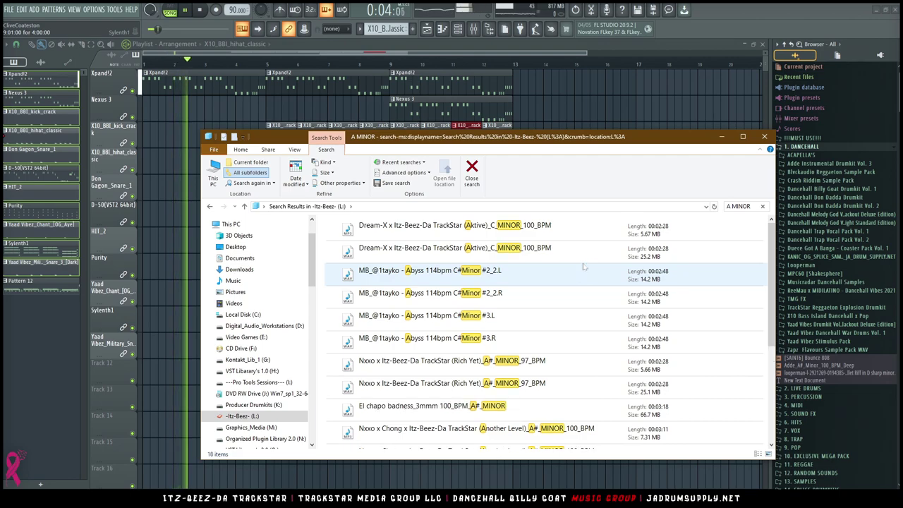
scroll(572, 271, down, 2)
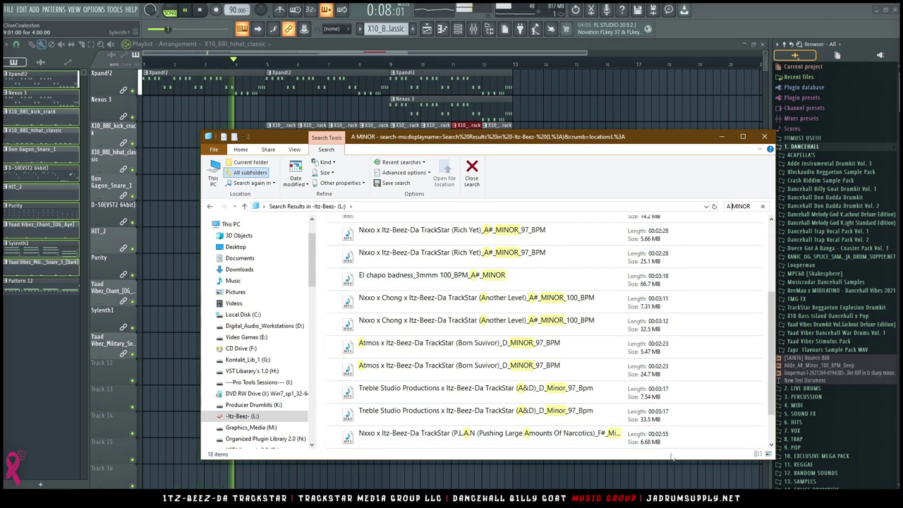
click(758, 453)
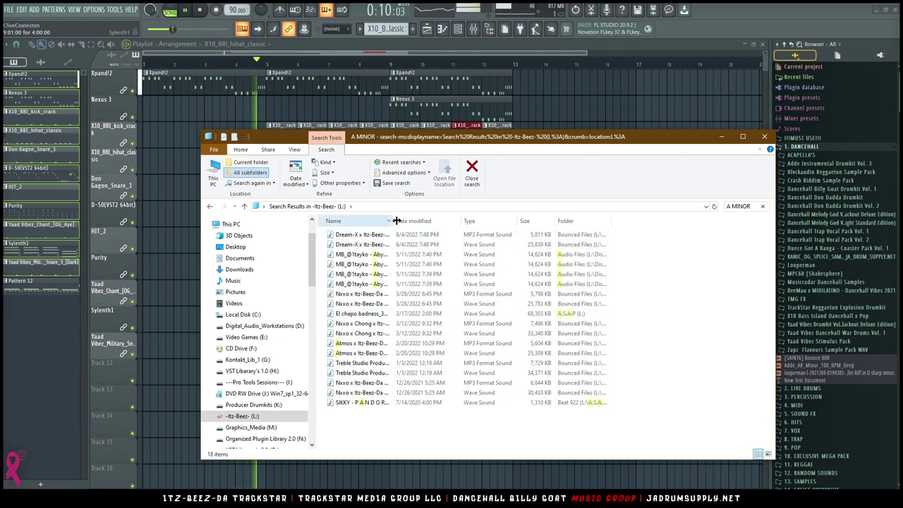
drag(391, 221, 599, 220)
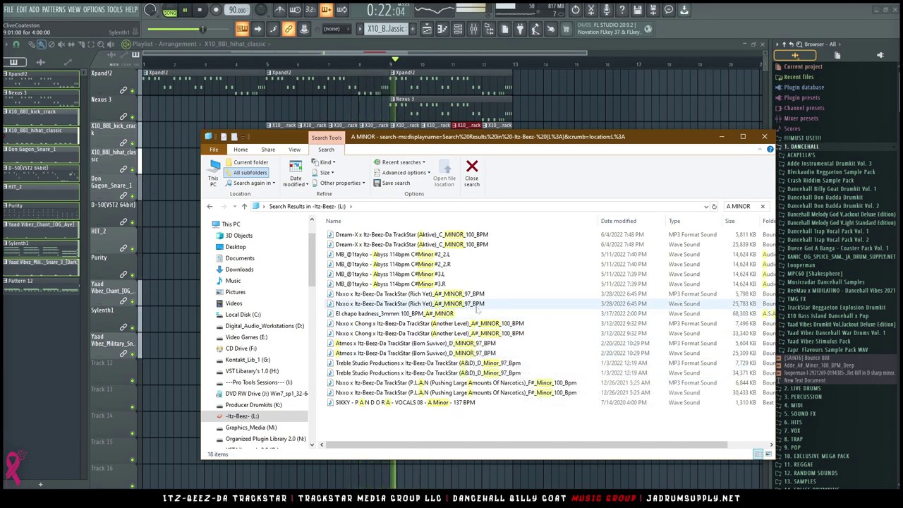
drag(422, 310, 160, 392)
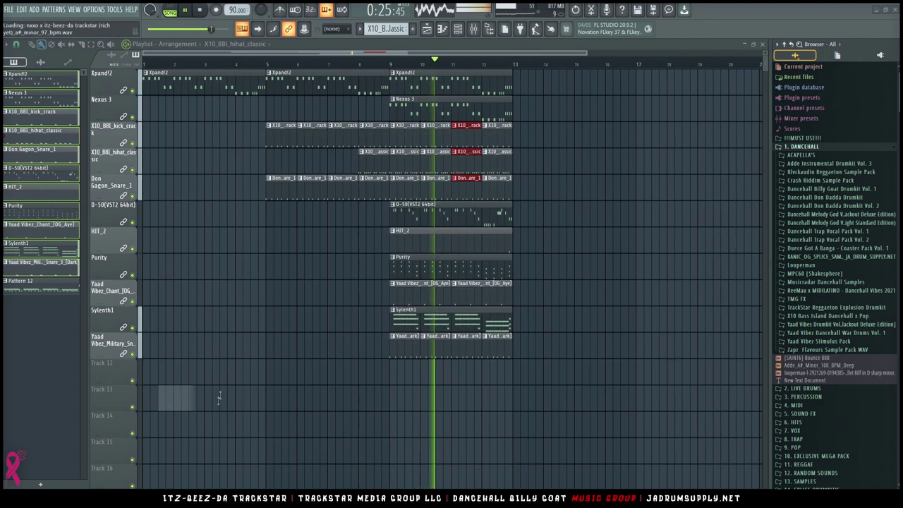
drag(218, 398, 212, 398)
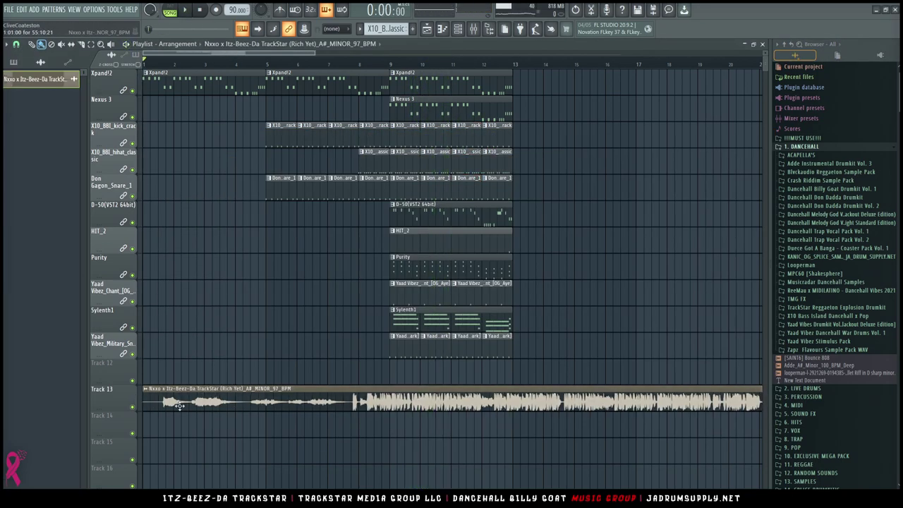
Try to fit the Rich Yet audio clip on Track 13 to the project tempo with a manually entered source BPM
double_click(179, 404)
click(146, 387)
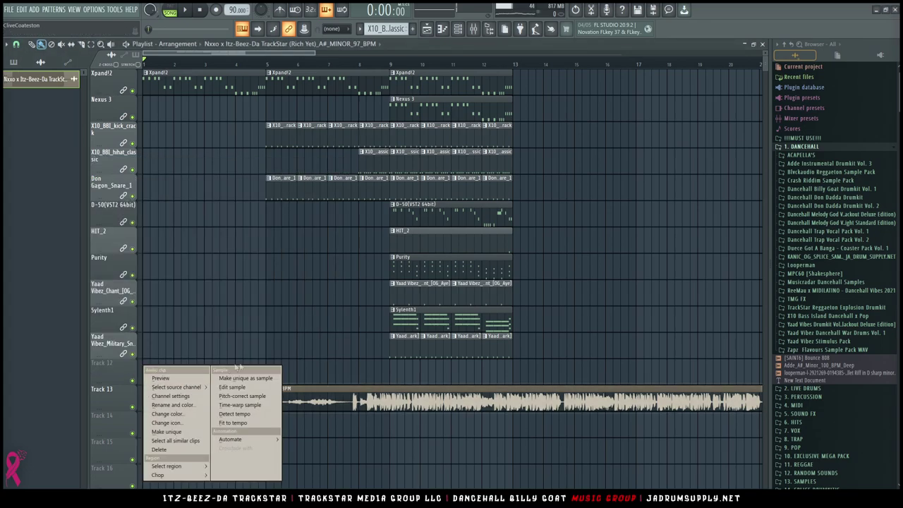
click(265, 423)
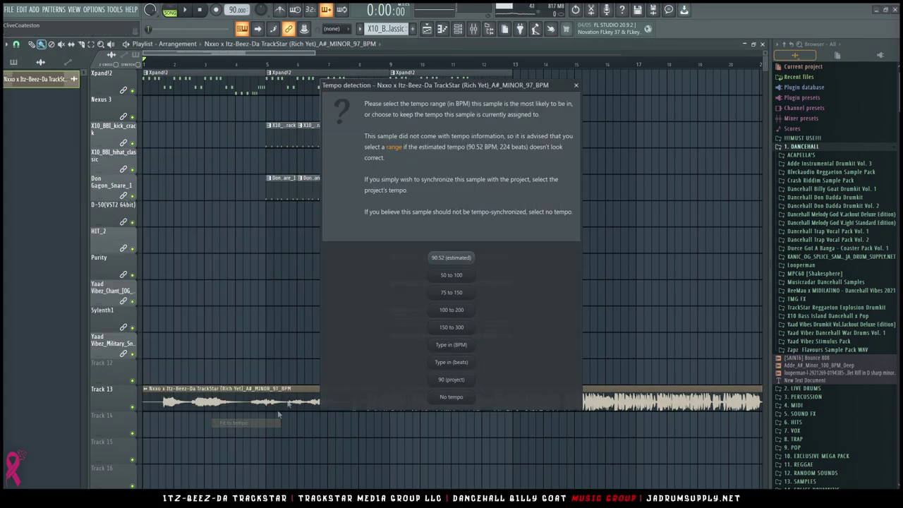
click(462, 350)
text(9)
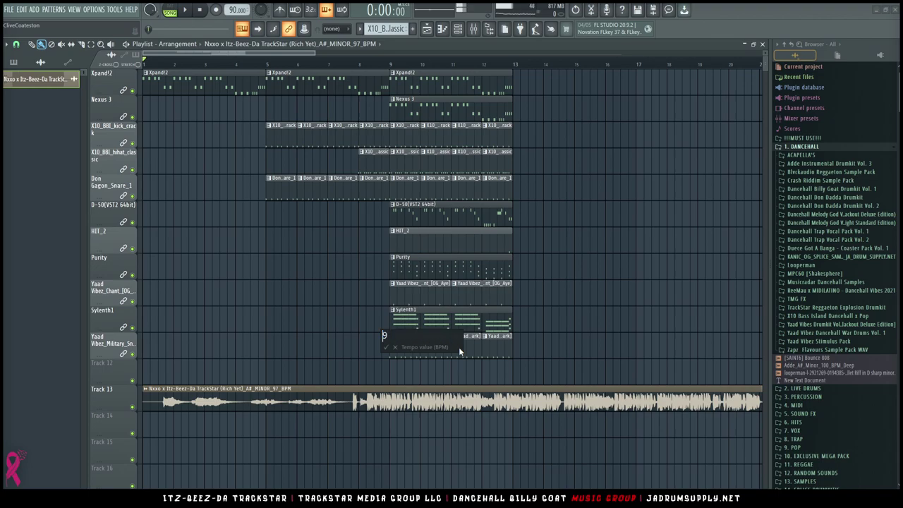
text(7)
key(Return)
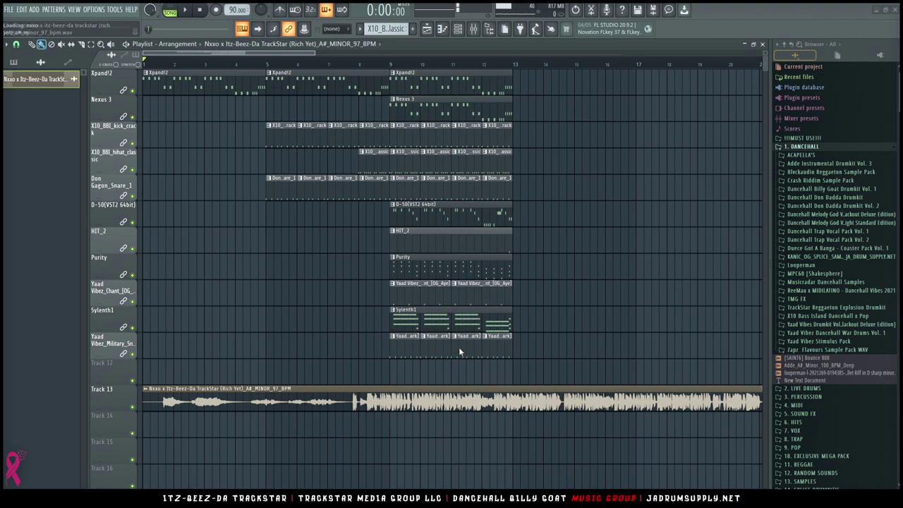
Fit the Rich Yet clip on Track 13 to the project tempo again, entering its source tempo of 97 BPM
click(147, 392)
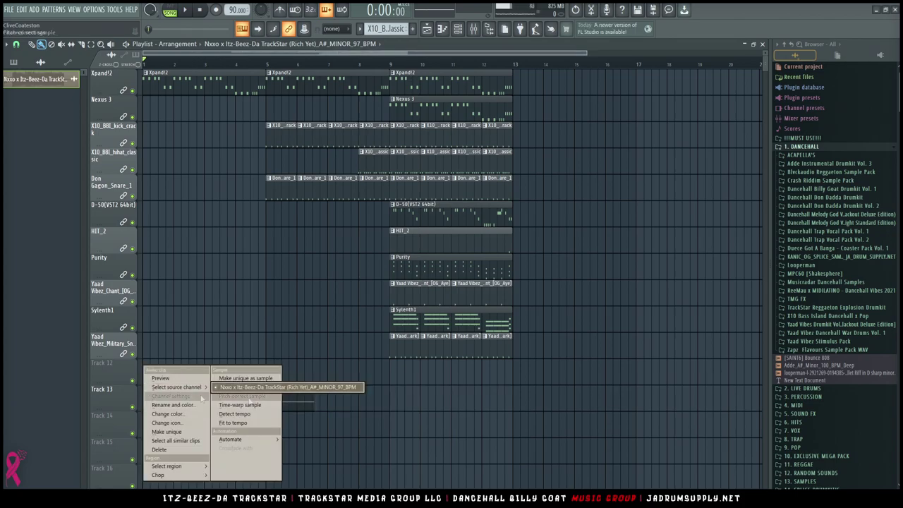
click(247, 424)
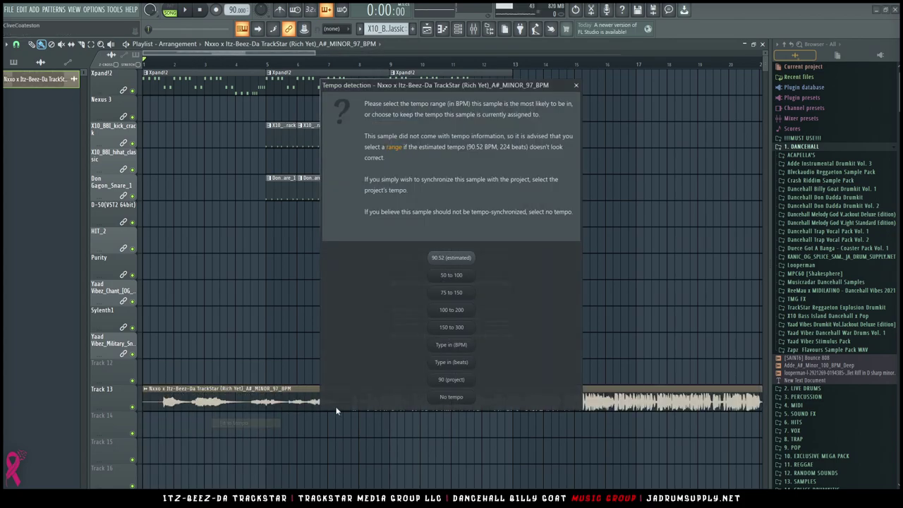
click(451, 345)
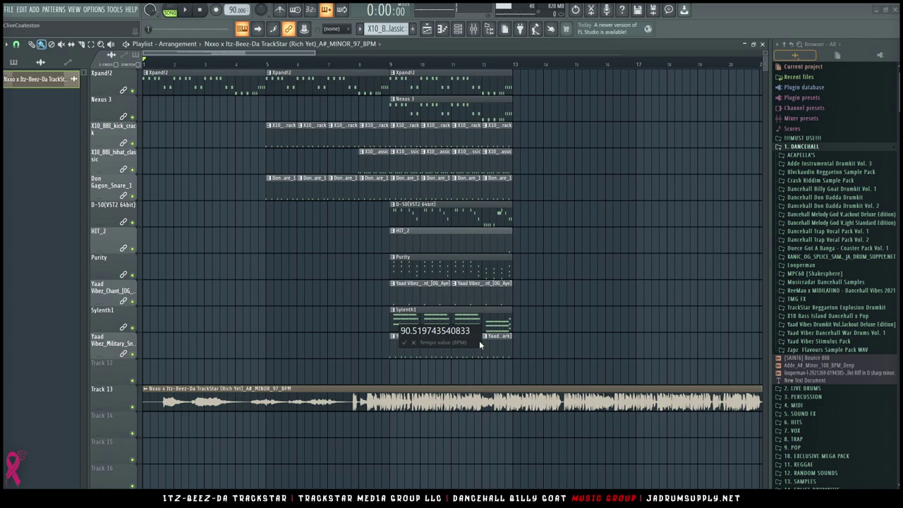
key(ctrl+a)
text(90)
key(Return)
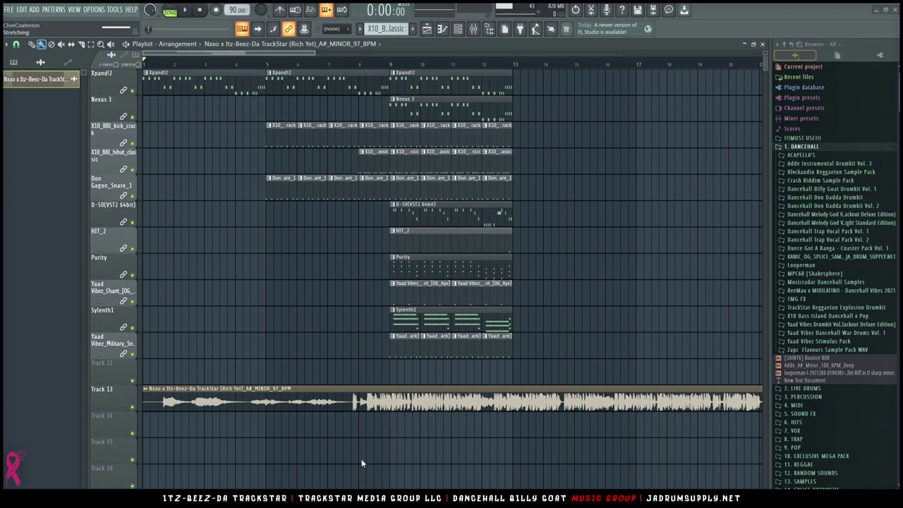
Check the Rich Yet clip's time-stretching settings while playing the song from the start, and close them
double_click(172, 392)
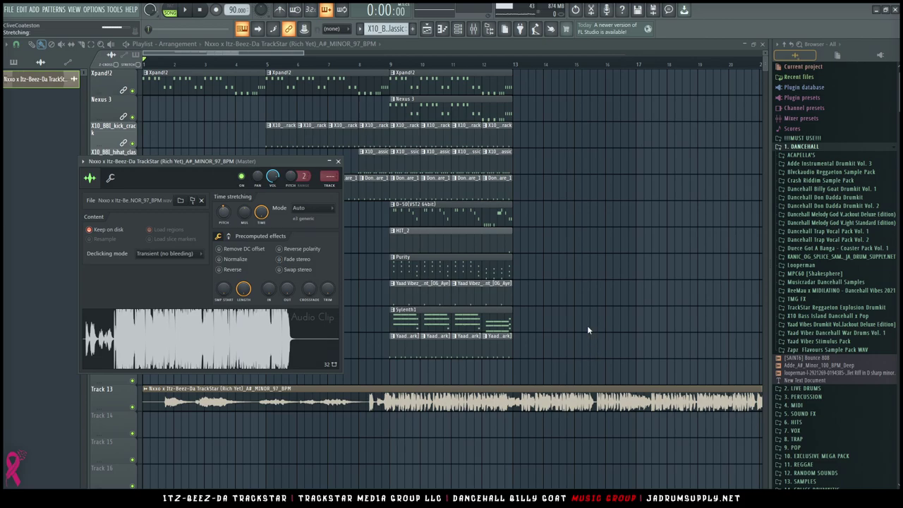
key(space)
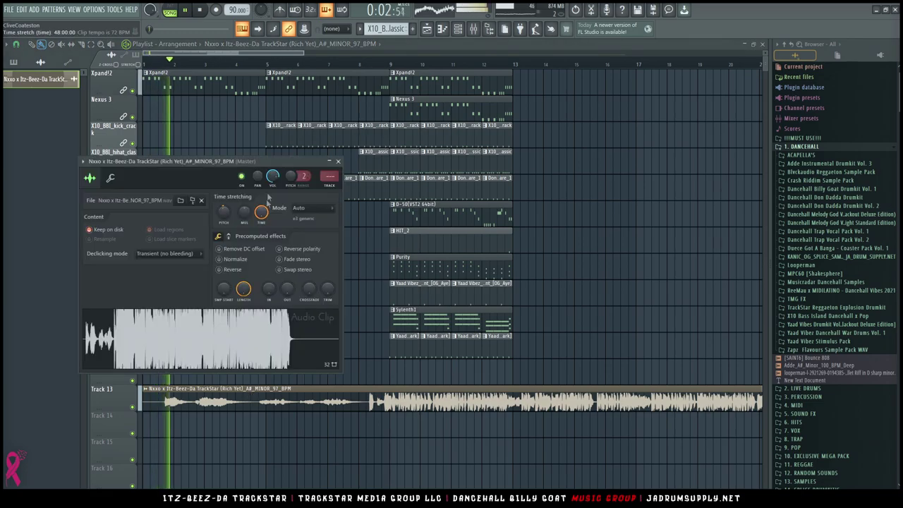
click(338, 161)
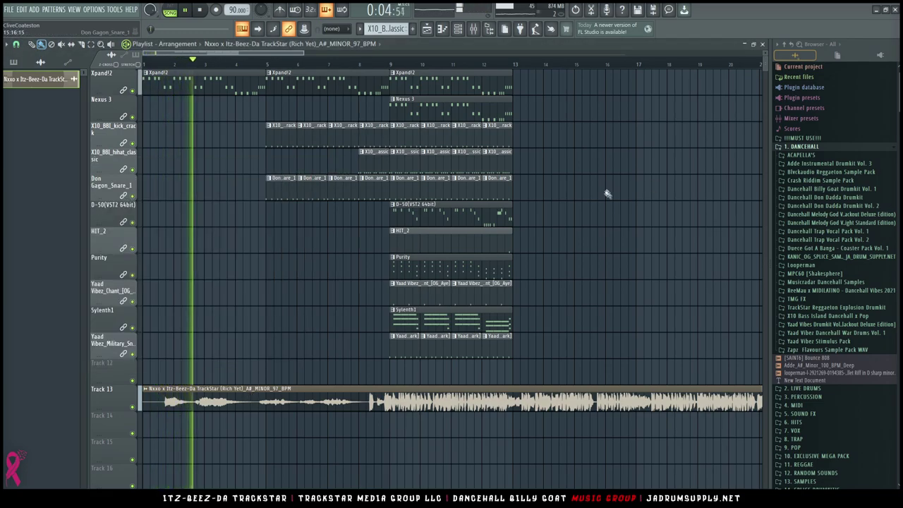
Duplicate all pattern clips from bars 9 to 12 into bars 13 to 16 and clear the selection
drag(766, 65, 766, 69)
scroll(402, 69, down, 4)
drag(356, 310, 267, 69)
key(ctrl+b)
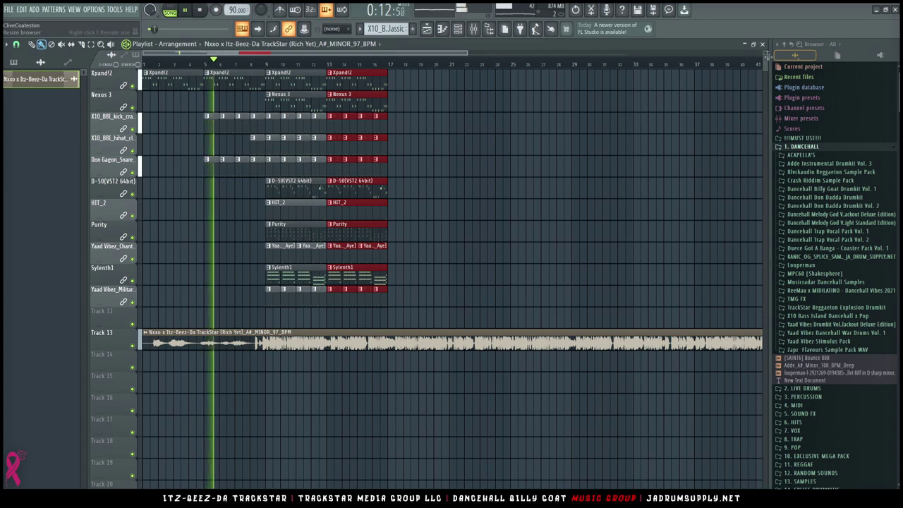
click(473, 28)
right_click(514, 186)
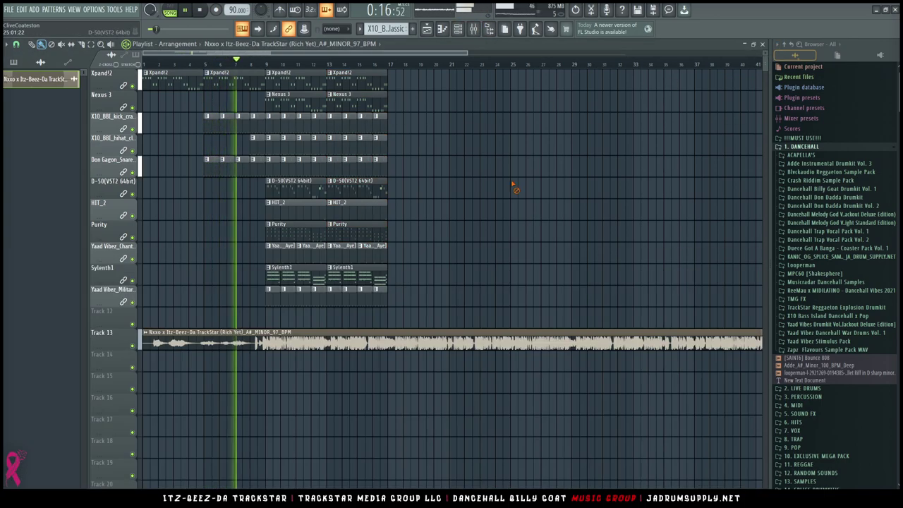
ctrl+right_click(328, 253)
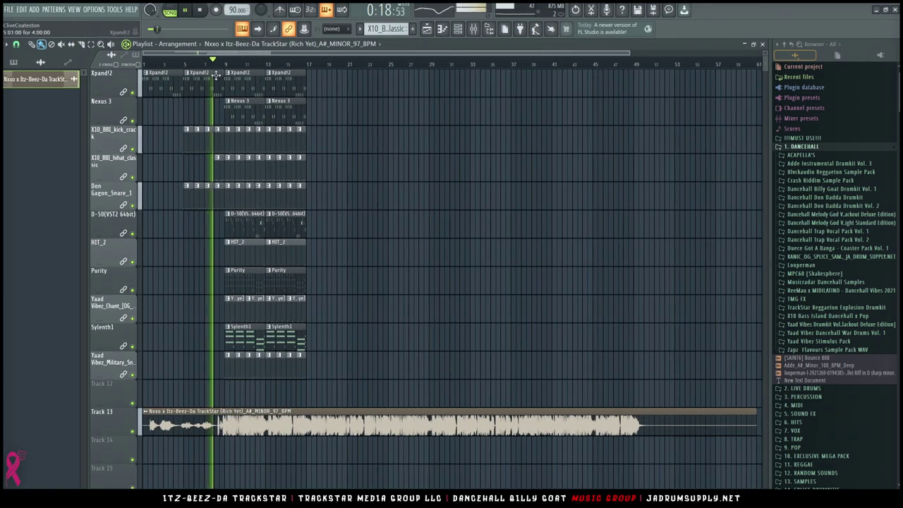
scroll(218, 69, up, 6)
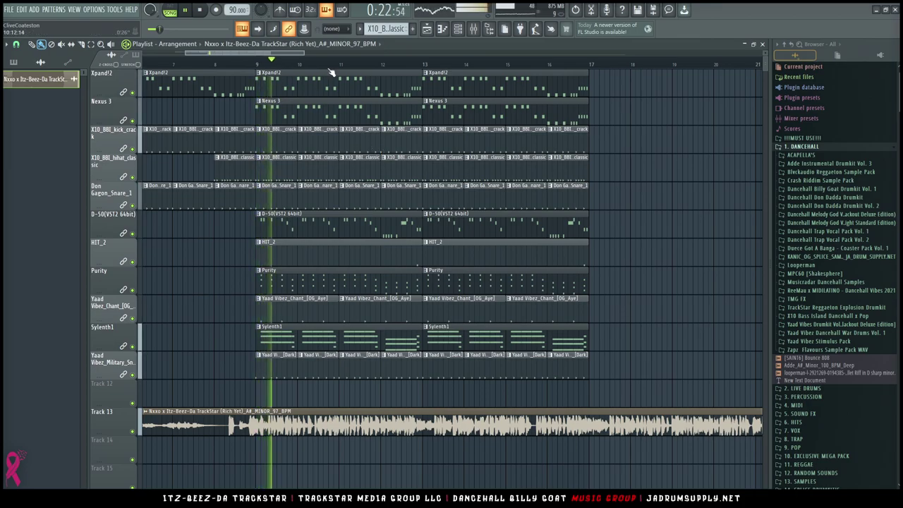
scroll(441, 71, down, 4)
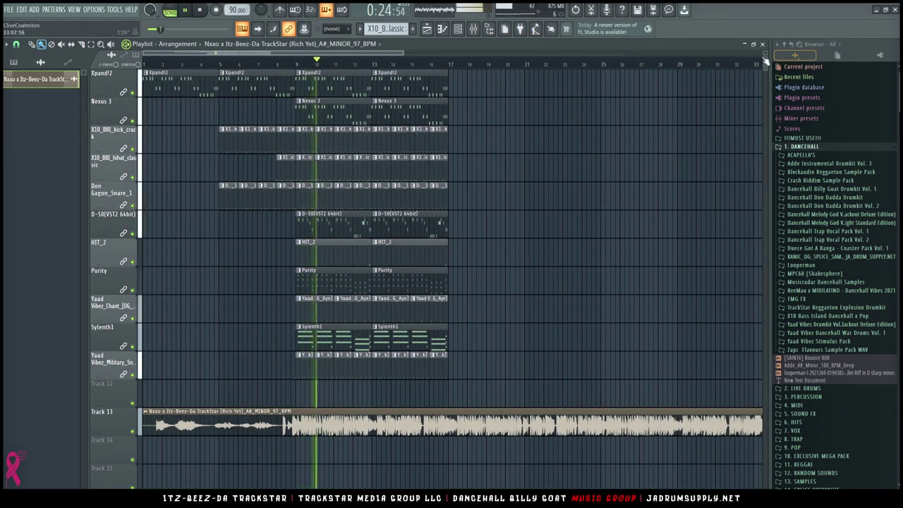
scroll(766, 60, down, 2)
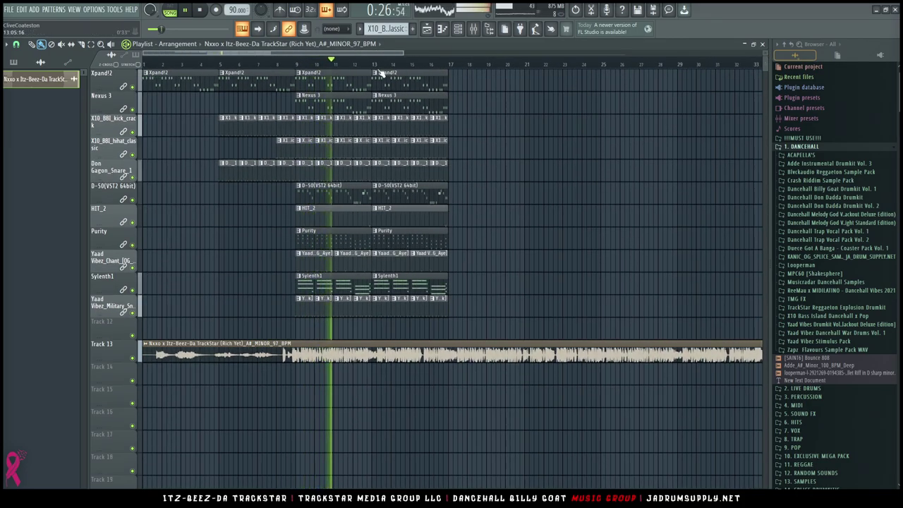
scroll(381, 73, down, 2)
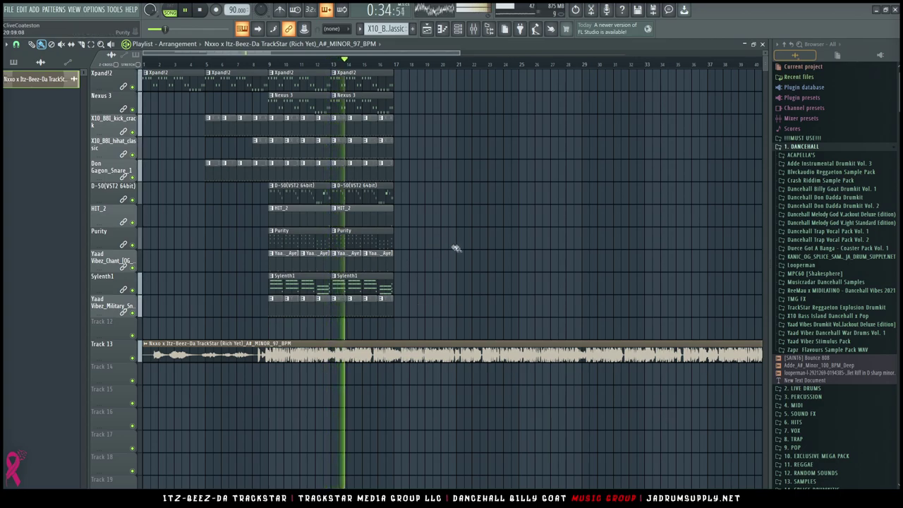
Duplicate all pattern clips from bars 9 to 16 into bars 17 to 24
drag(460, 324, 273, 69)
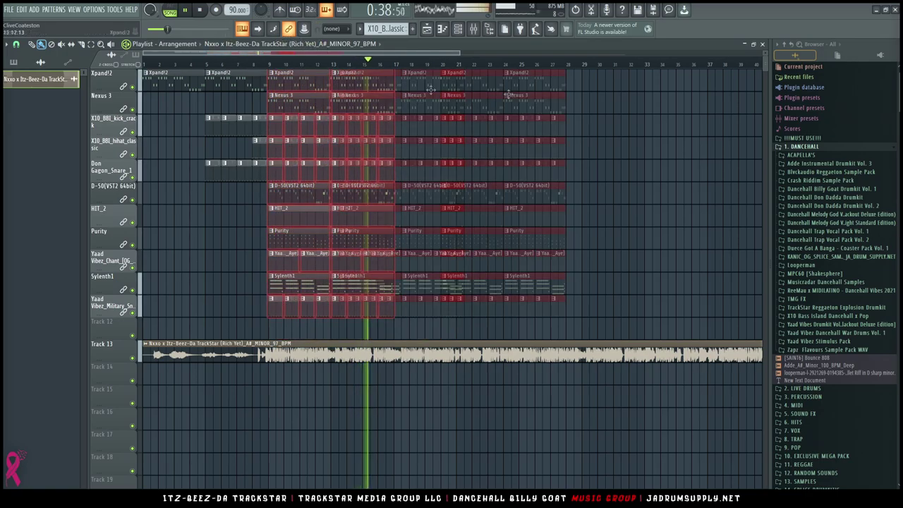
key(ctrl+b)
scroll(379, 64, up, 2)
scroll(381, 67, up, 2)
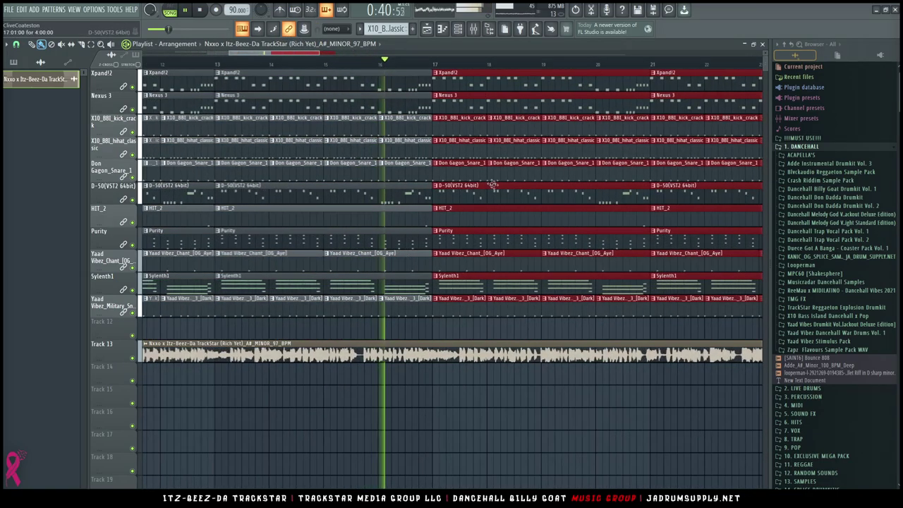
Remove the X10_BBI_hihat_classic, Sylenth1, Xpand!2 and Nexus 3 clips from bars 17 to 20
right_click(468, 150)
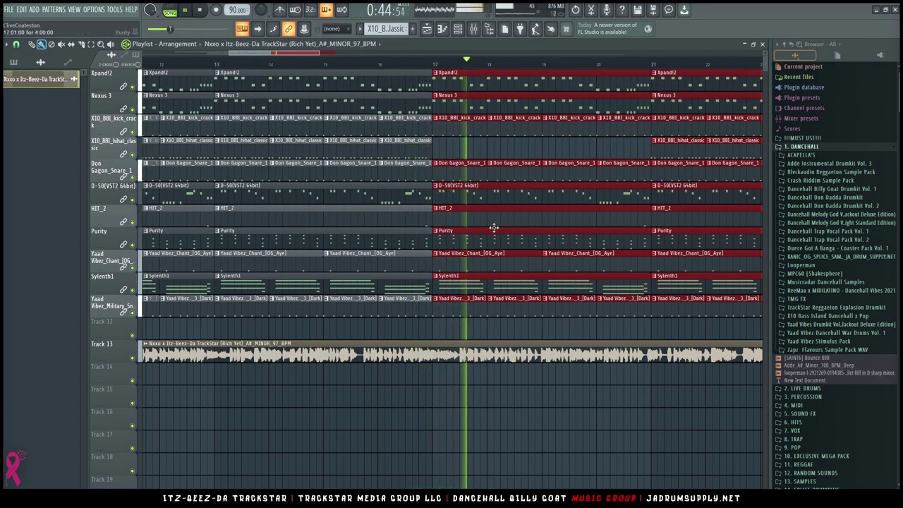
right_click(464, 289)
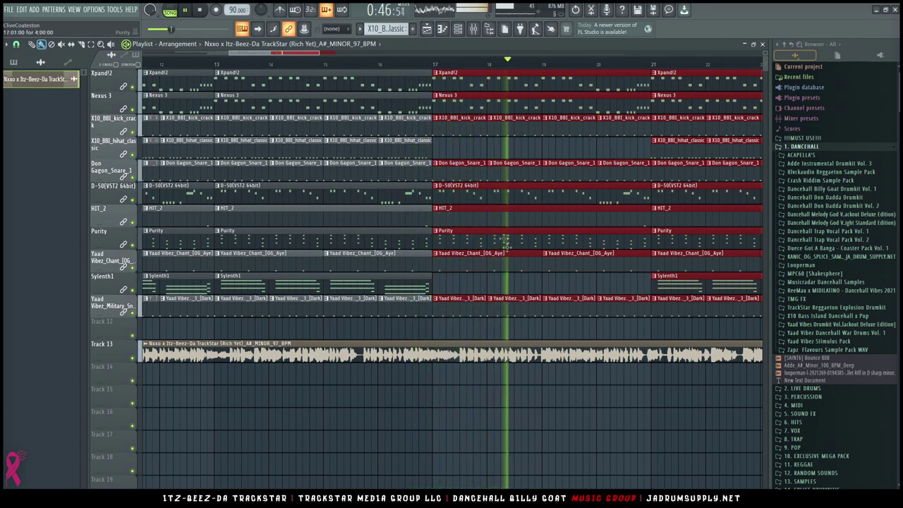
right_click(510, 89)
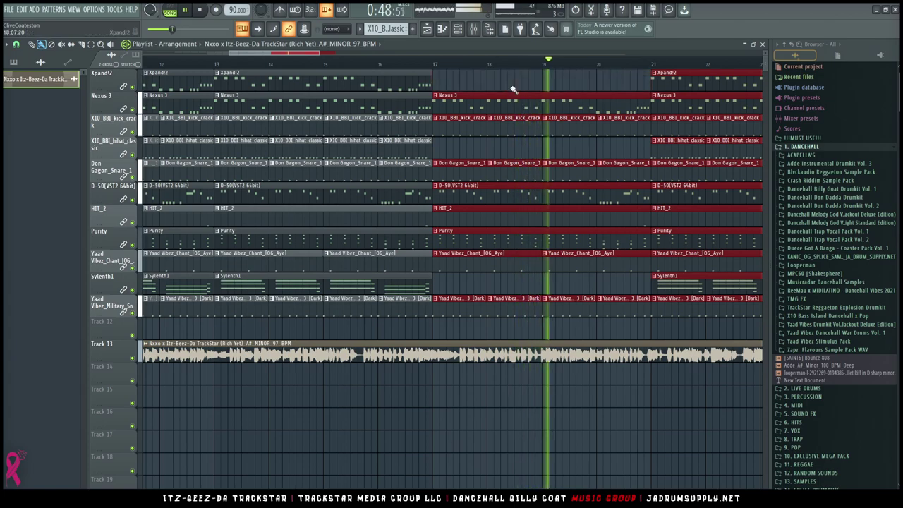
click(395, 64)
drag(288, 55, 312, 55)
scroll(252, 62, down, 2)
scroll(217, 62, up, 3)
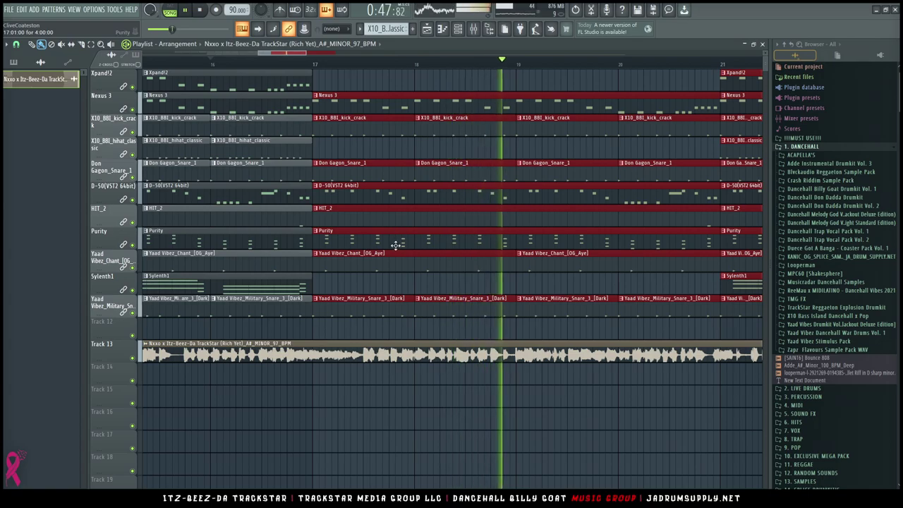
right_click(402, 104)
Remove the X10_BBI_hihat_classic and Sylenth1 clips from bars 21 to 24
scroll(392, 70, down, 3)
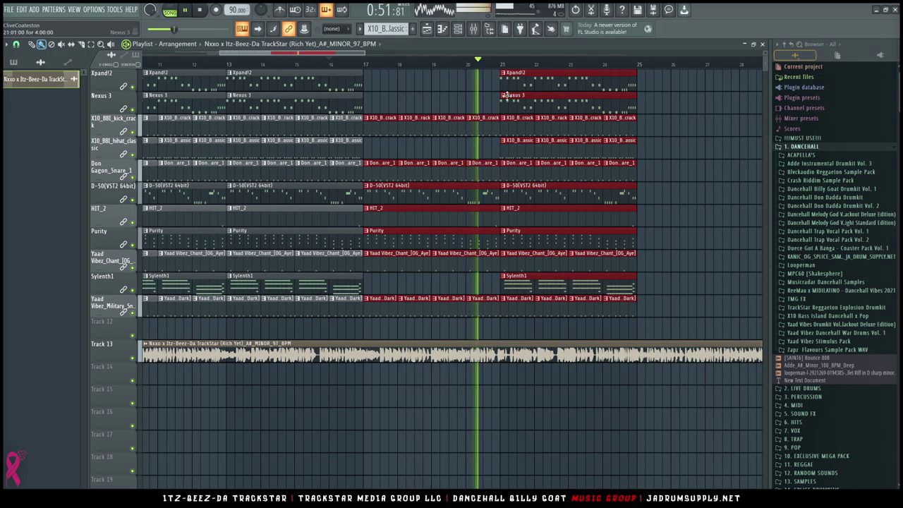
right_click(519, 150)
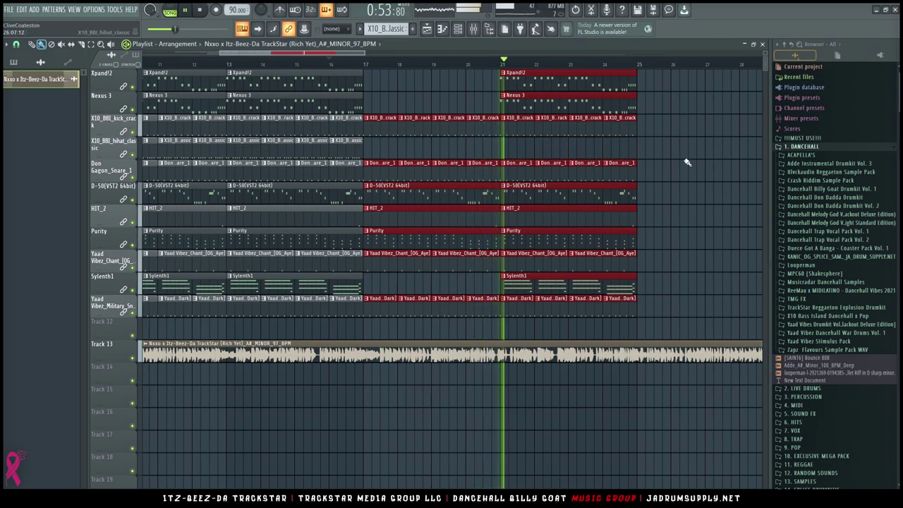
right_click(631, 285)
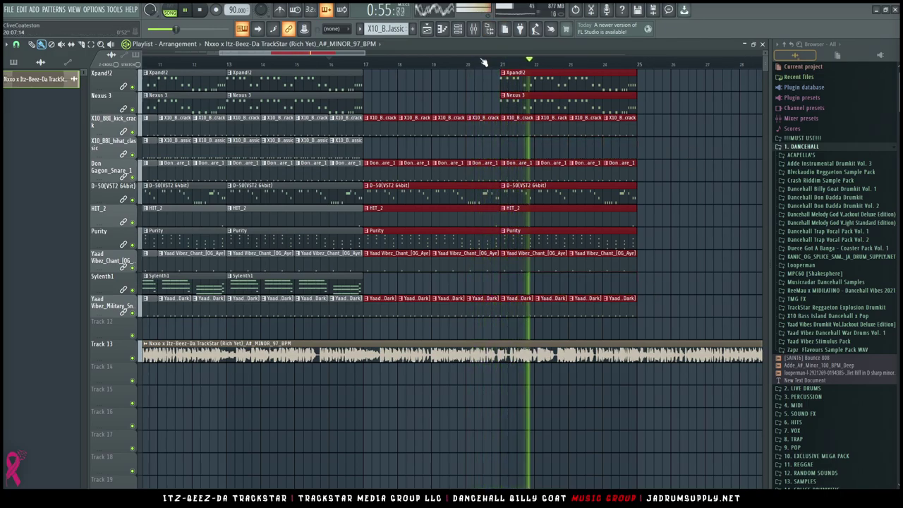
Copy the bars 9 to 16 pattern clips to bar 25, leaving out the bar 16 kick, hi-hat and Don Gagon snare clips
scroll(479, 63, down, 4)
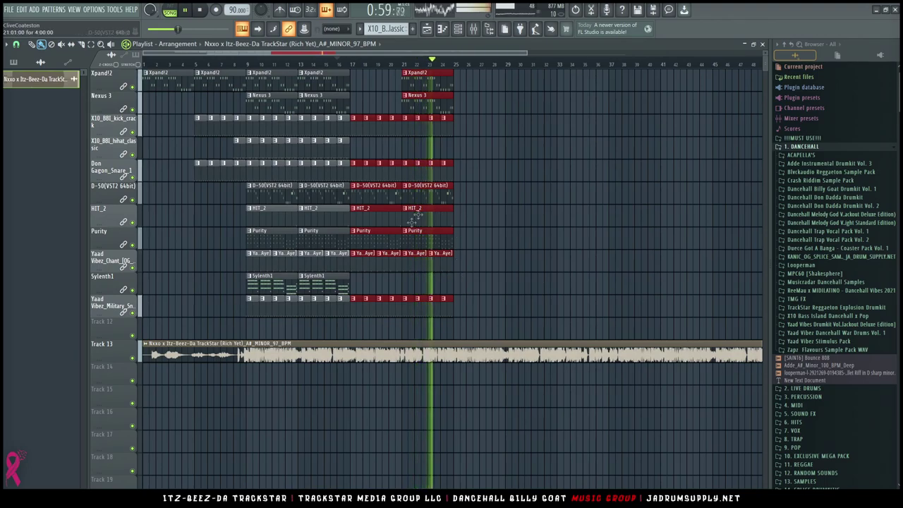
drag(247, 69, 338, 317)
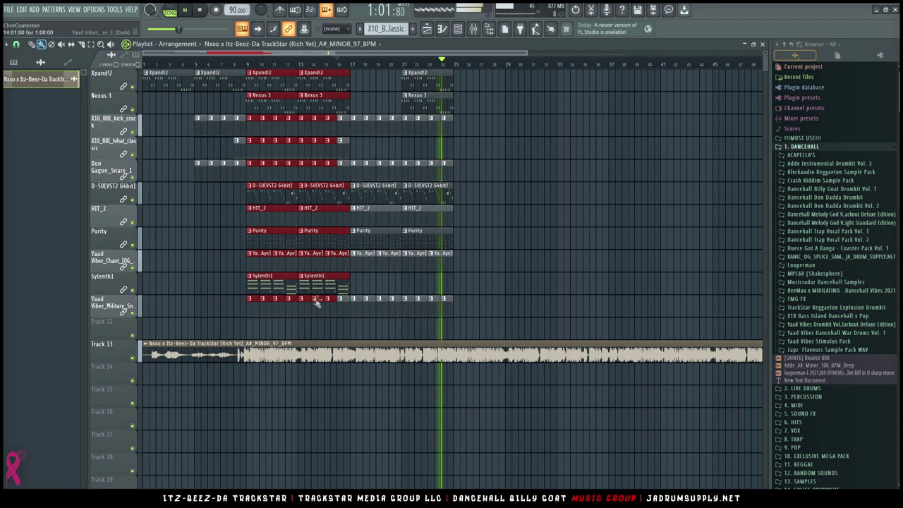
shift+drag(256, 304, 457, 311)
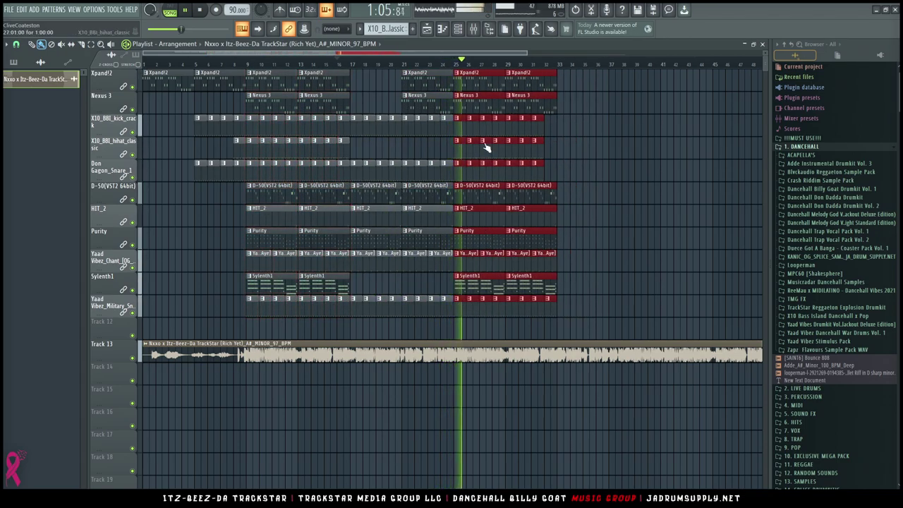
Replace the HIT_2 clip at bars 29 to 32 with short repeated HIT_2 slices across bars 31 and 32
scroll(468, 65, down, 1)
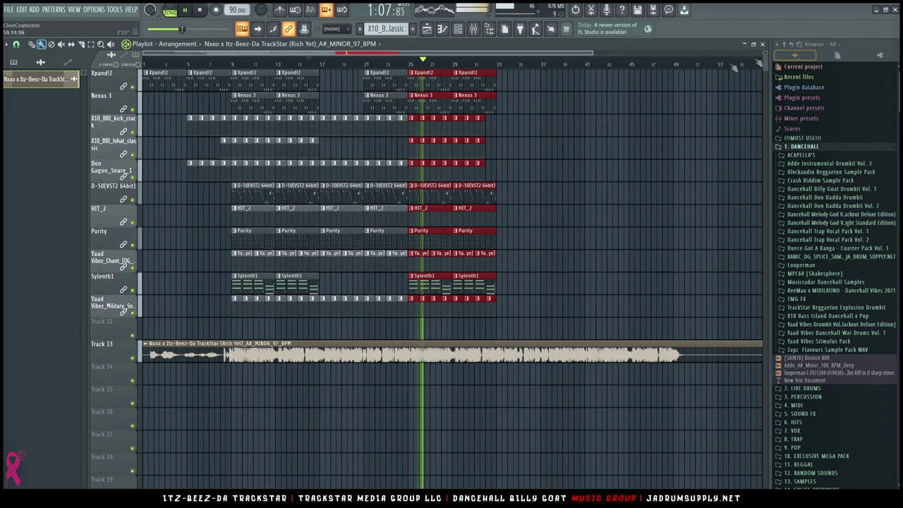
scroll(764, 52, down, 1)
scroll(765, 53, up, 2)
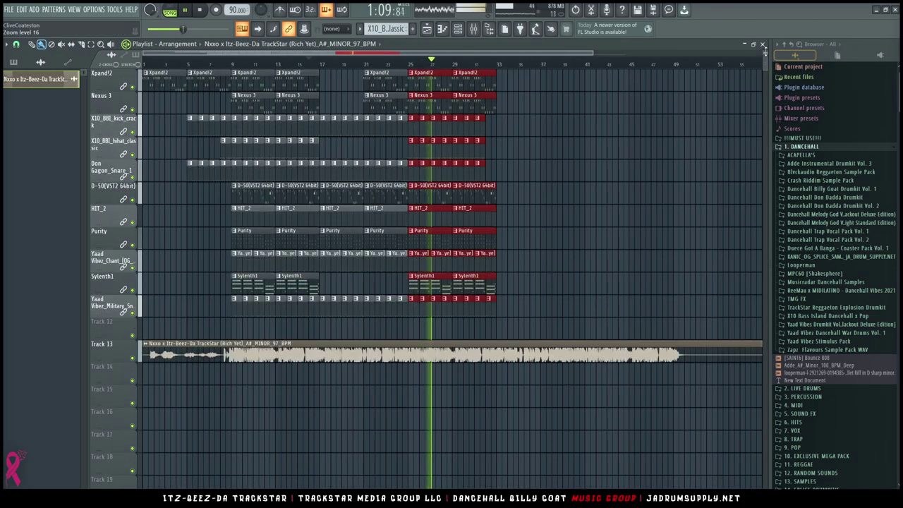
scroll(539, 153, down, 2)
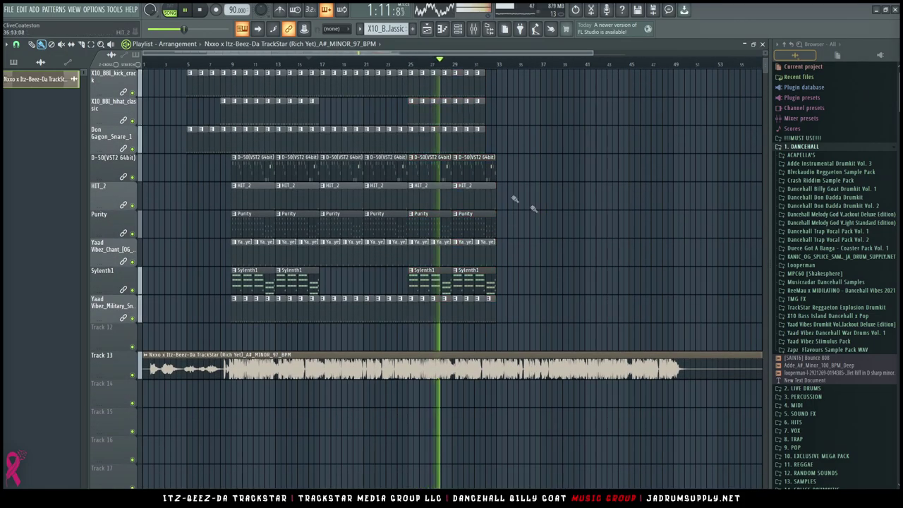
scroll(466, 68, up, 5)
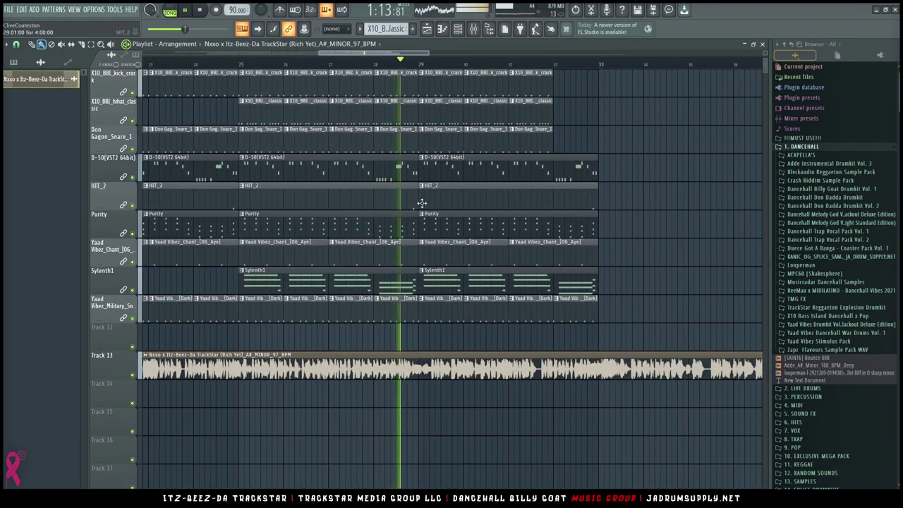
drag(420, 204, 536, 204)
click(543, 204)
click(557, 203)
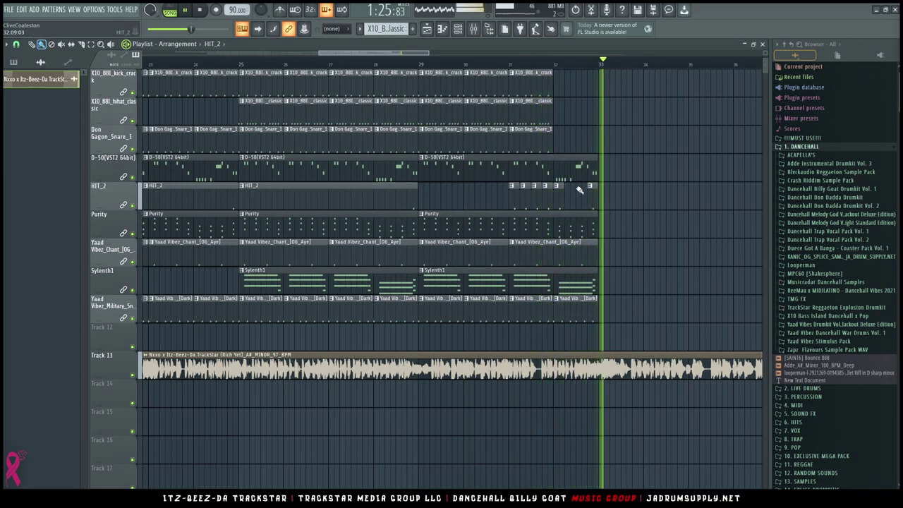
Copy the stripped-down pattern clips of bars 17 to 24 into bars 33 to 40
ctrl+right_click(579, 189)
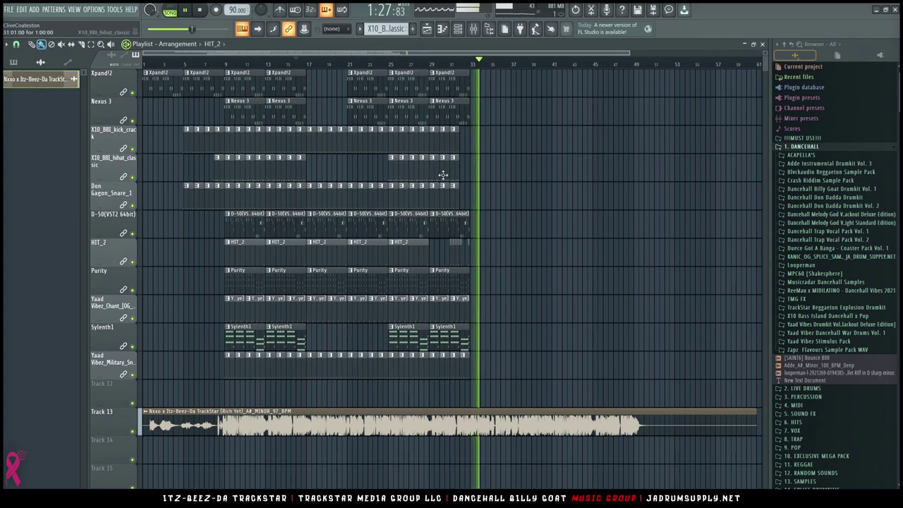
drag(306, 74, 446, 80)
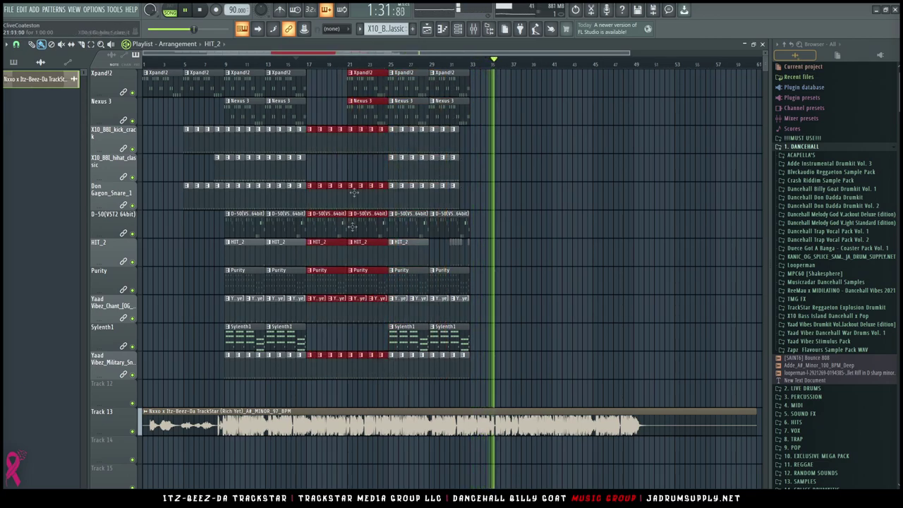
drag(316, 367, 475, 369)
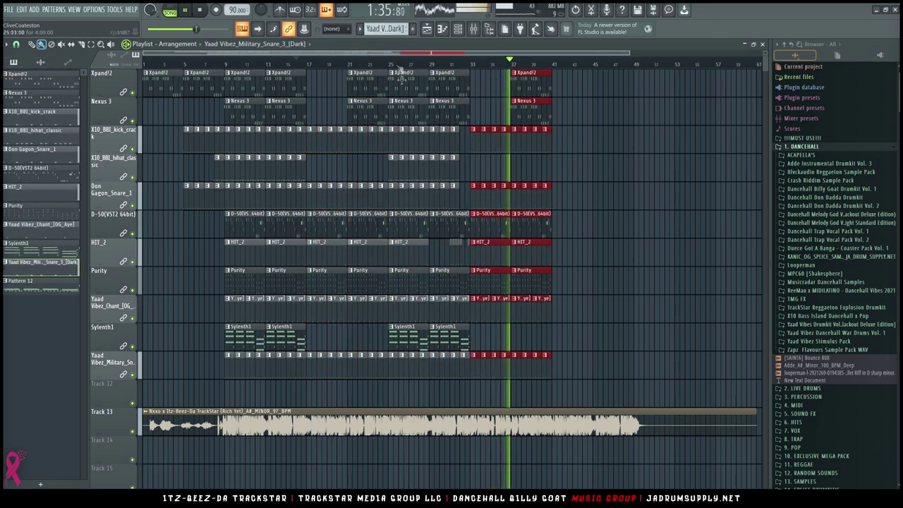
Play the song from the start and review how the arrangement's sections fit the Rich Yet vocal
drag(765, 64, 764, 73)
scroll(309, 64, down, 3)
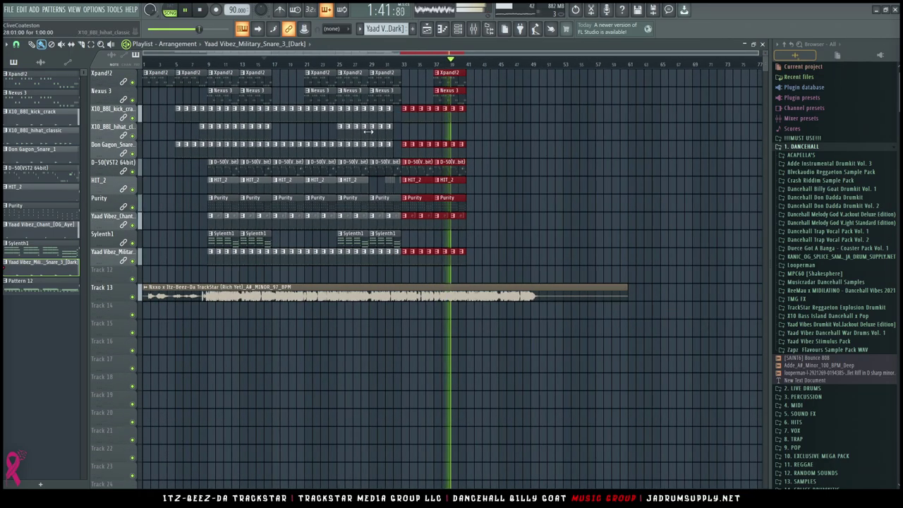
key(space)
key(space)
key(space)
key(space)
key(space)
key(space)
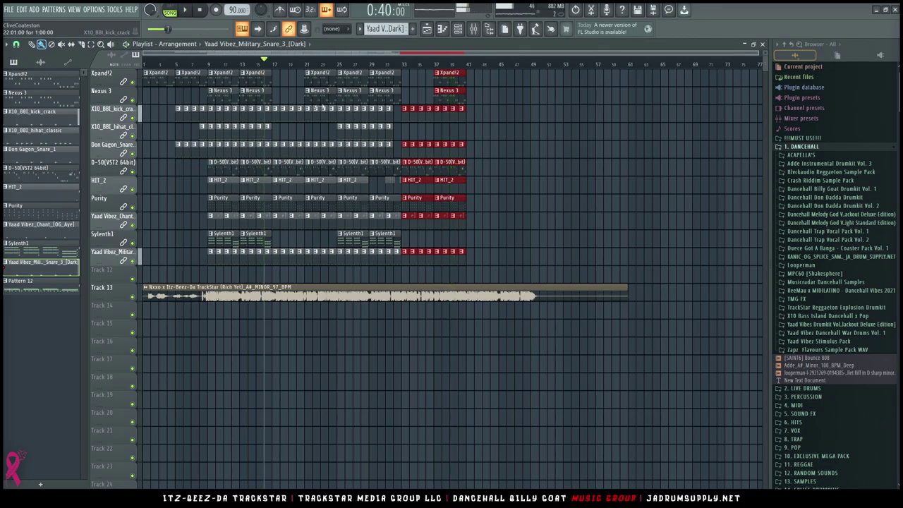
scroll(261, 113, up, 3)
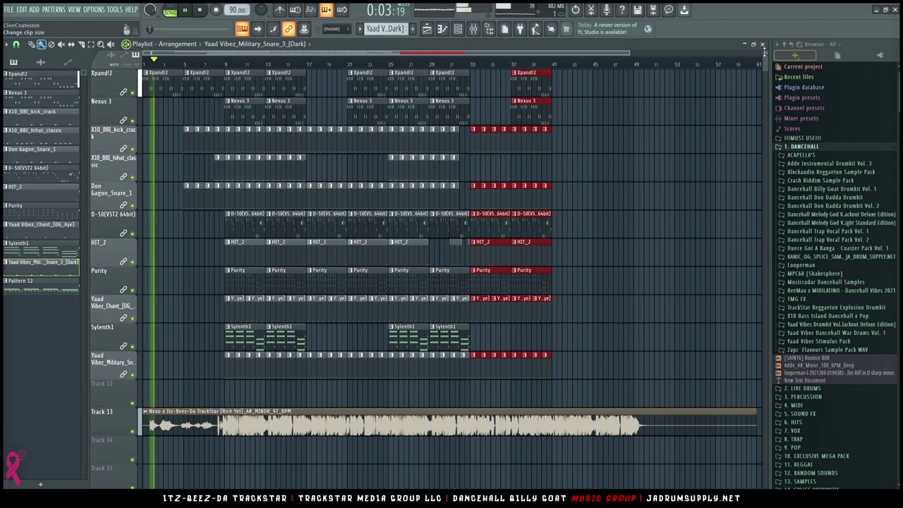
scroll(407, 165, down, 4)
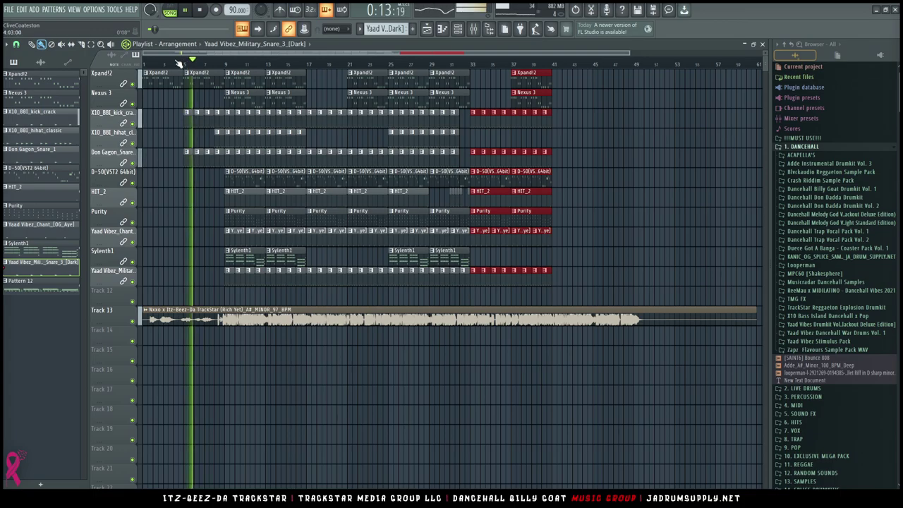
scroll(180, 64, up, 4)
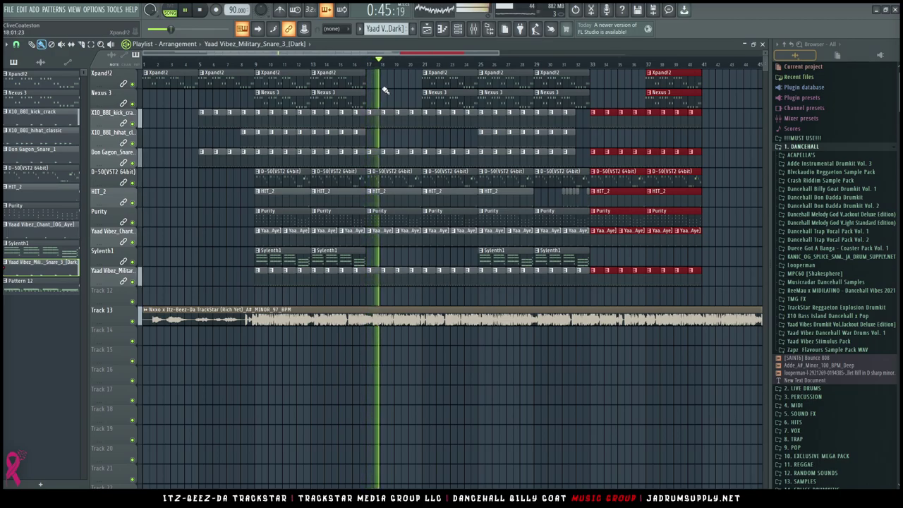
scroll(479, 62, up, 3)
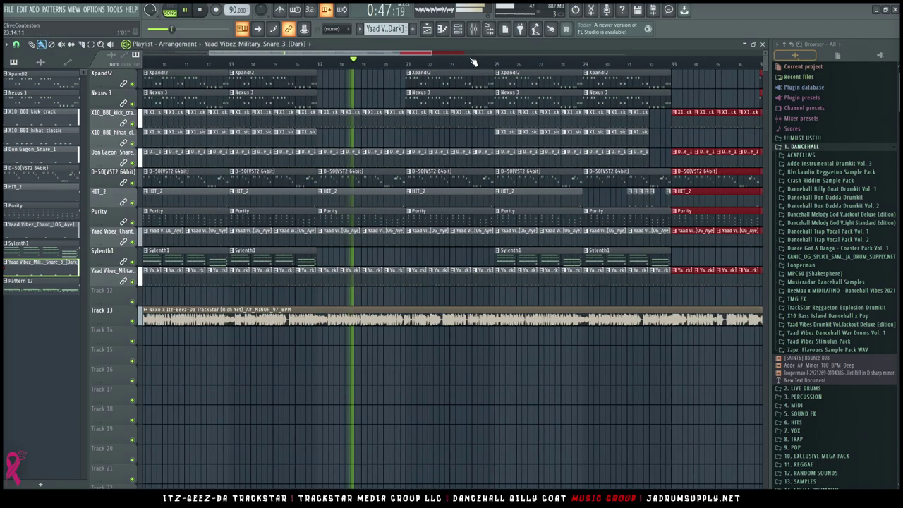
scroll(485, 62, up, 3)
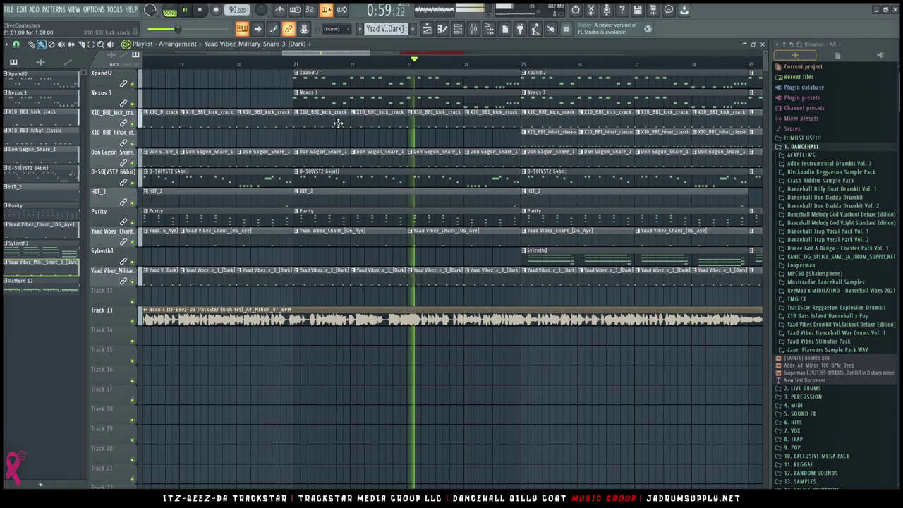
scroll(536, 67, down, 5)
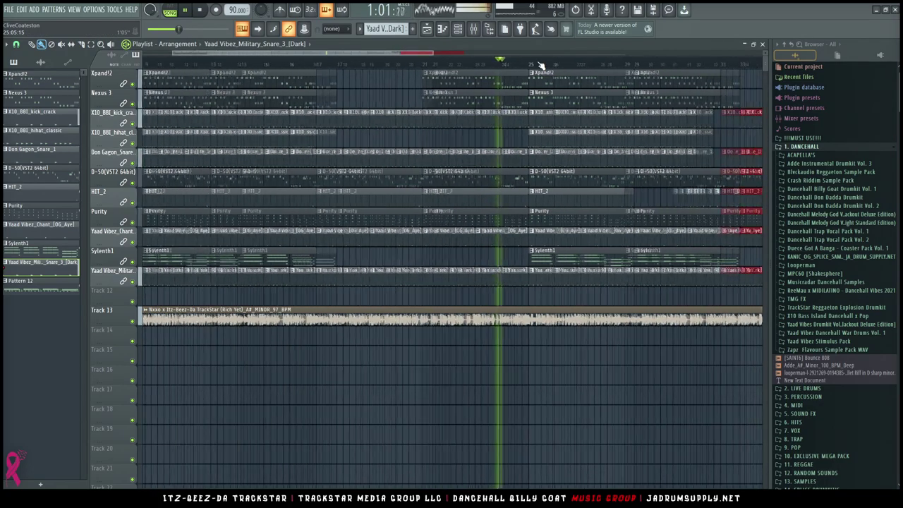
drag(441, 54, 483, 64)
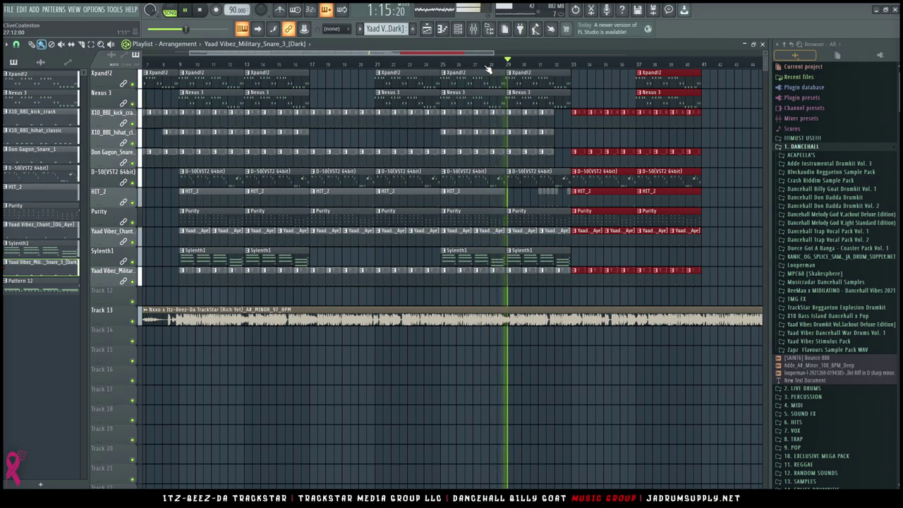
scroll(488, 71, down, 3)
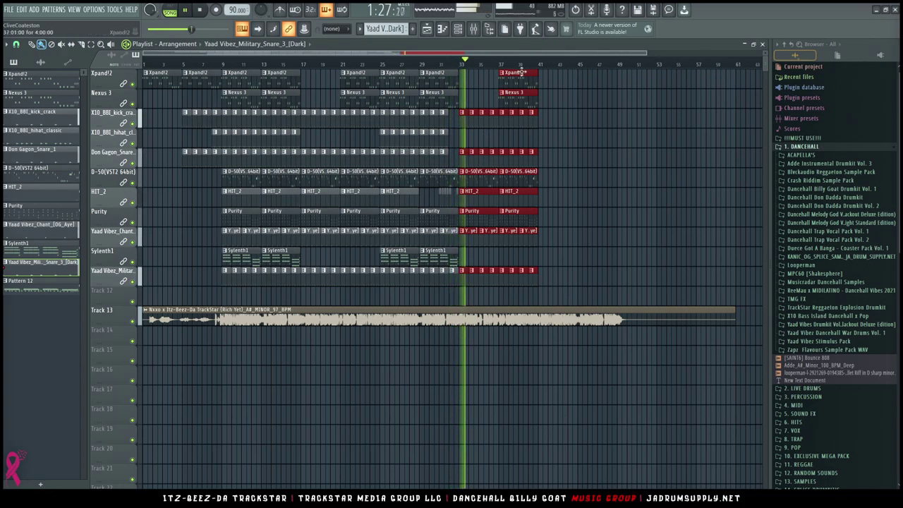
scroll(520, 72, up, 5)
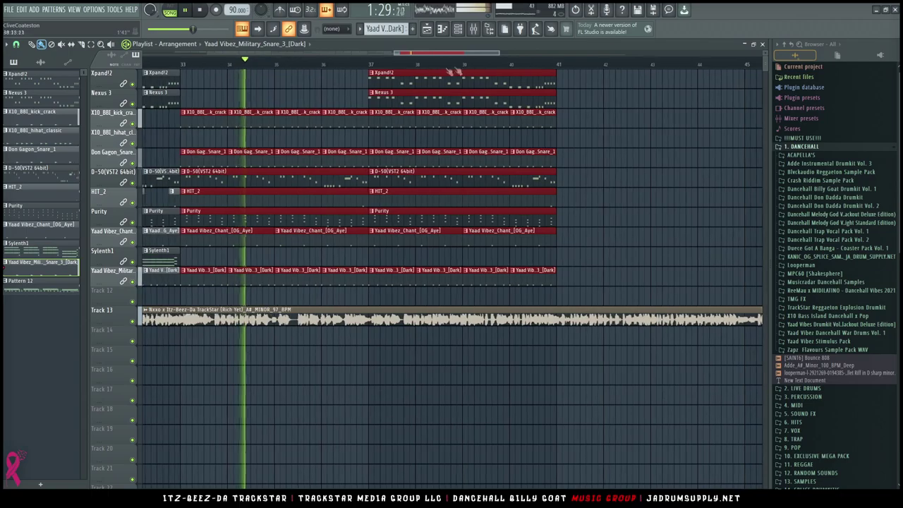
scroll(306, 71, down, 4)
Mute the Rich Yet audio on Track 13, play the beat alone to the end of bar 40 and stop playback
click(133, 322)
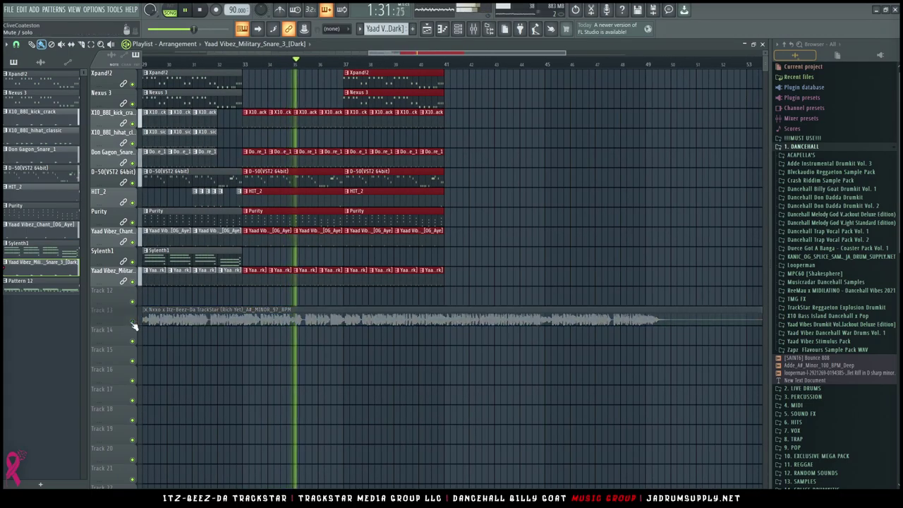
ctrl+right_click(198, 294)
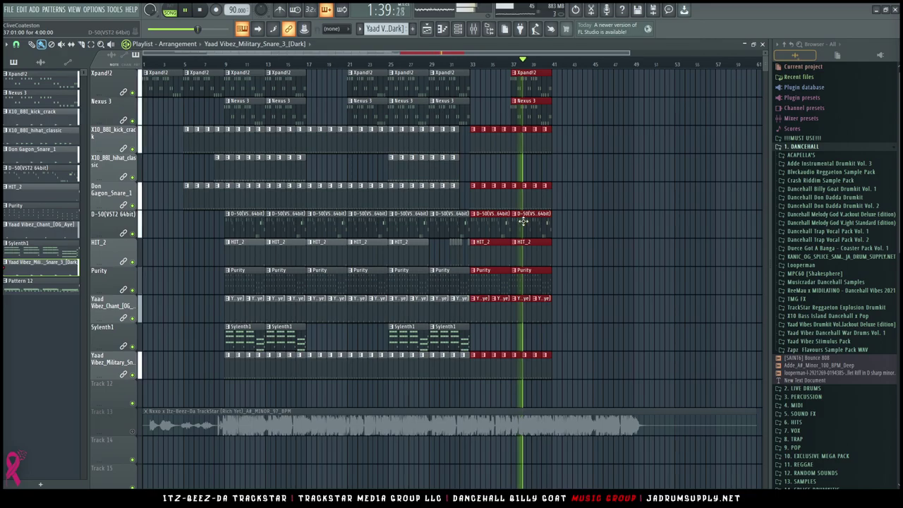
mouse_move(764, 52)
mouse_down()
mouse_move(765, 72)
mouse_move(764, 65)
mouse_up()
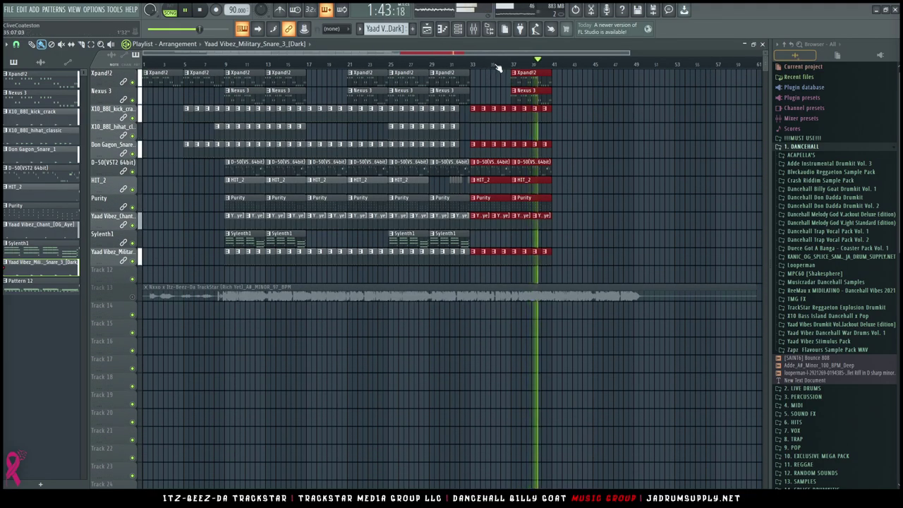
scroll(497, 68, down, 2)
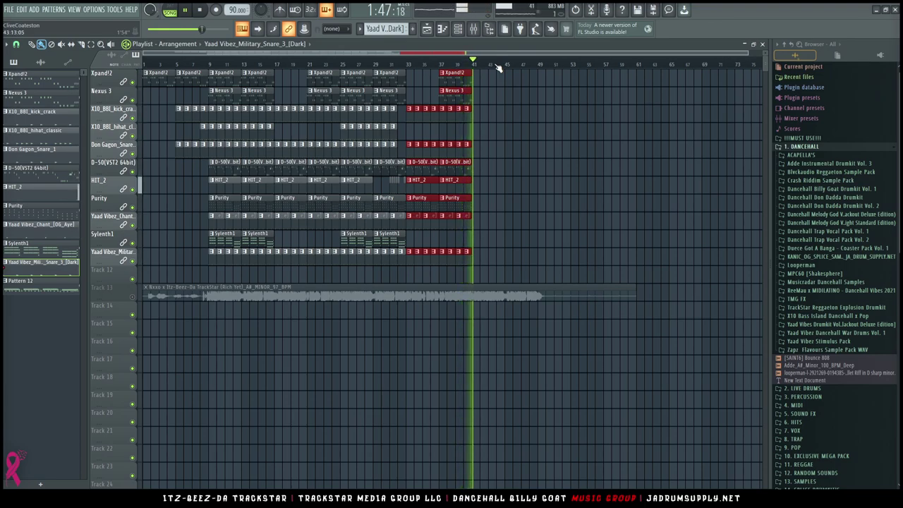
key(space)
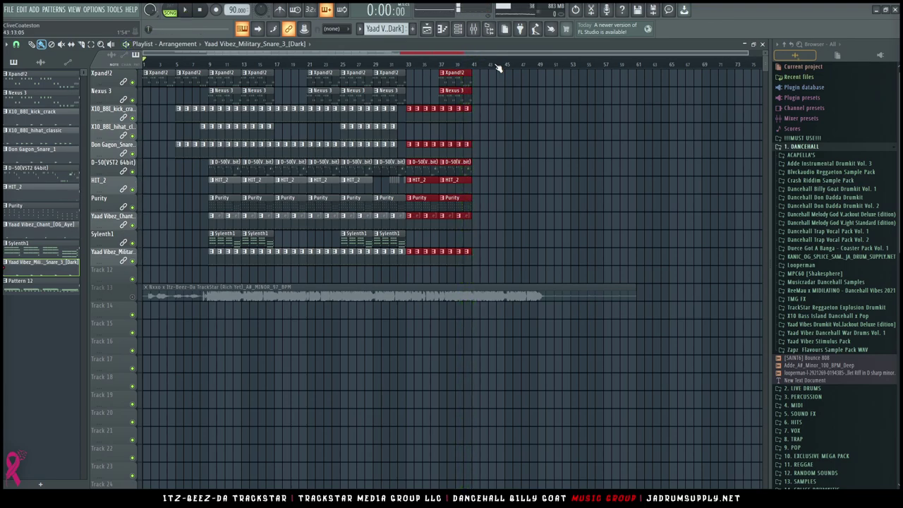